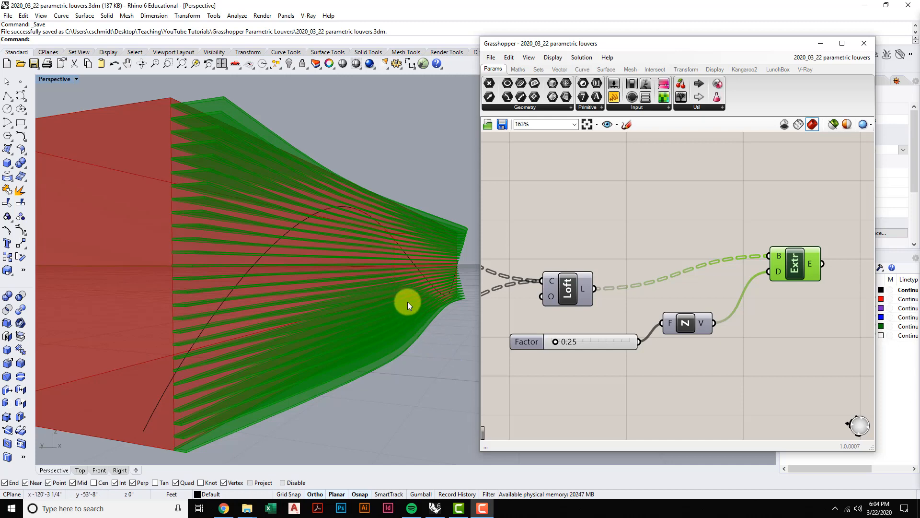
Examine the existing louver definition from its starting sliders through to the Loft and Extrude components.
scroll(686, 283, "down", 10)
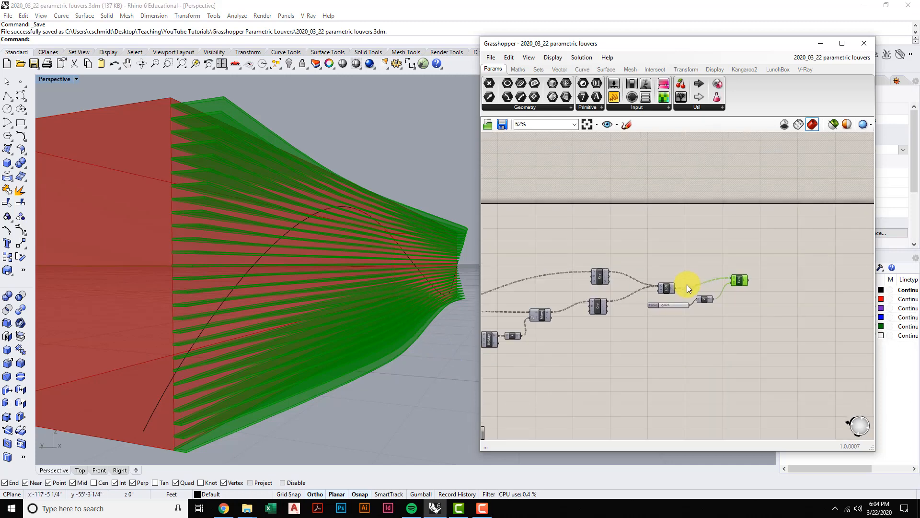
scroll(671, 290, "up", 4)
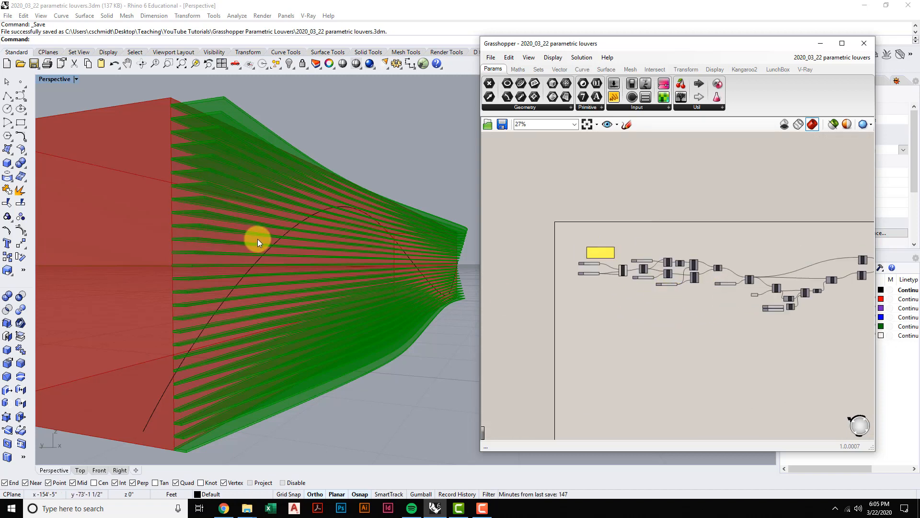
right_click_drag(643, 304, 586, 301)
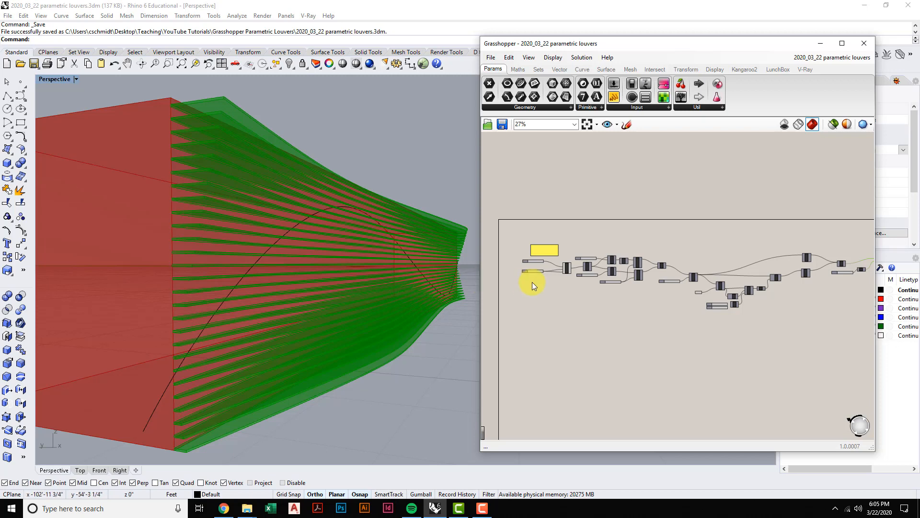
right_click_drag(679, 294, 608, 285)
scroll(790, 254, "up", 4)
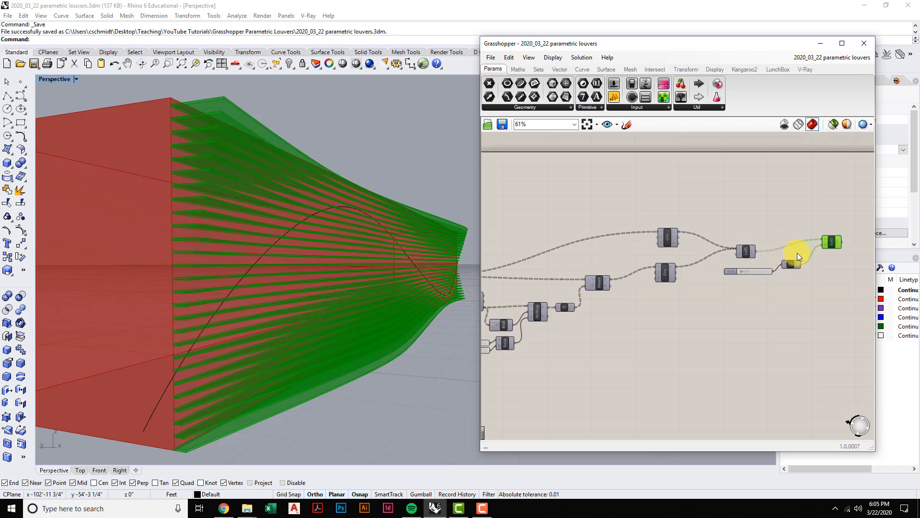
scroll(798, 254, "up", 3)
right_click_drag(754, 265, 633, 279)
Inspect the extruded louvers and the attractor curve from several angles in the perspective view.
right_click_drag(376, 289, 339, 232)
scroll(390, 269, "up", 5)
scroll(352, 282, "up", 5)
right_click_drag(349, 291, 366, 263)
scroll(388, 265, "up", 8)
scroll(389, 266, "down", 3)
scroll(361, 262, "up", 3)
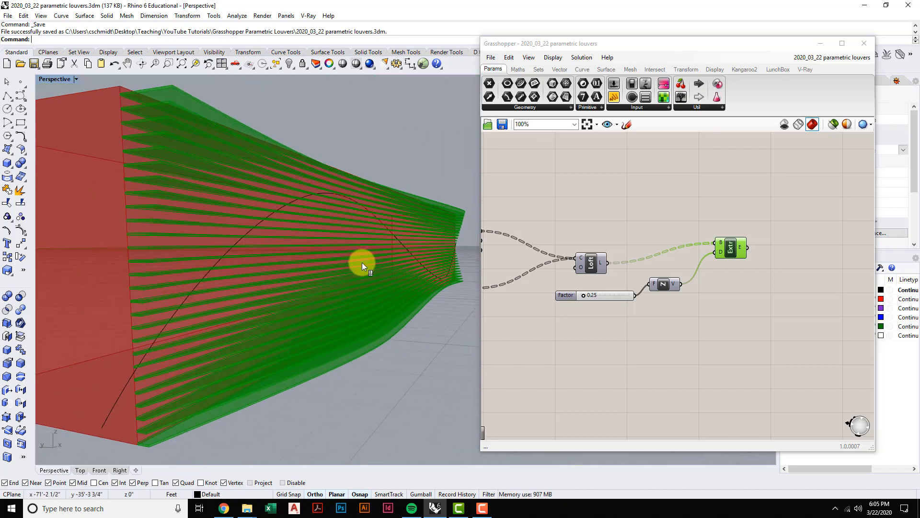
Set the spacing slider that feeds the two DivLength components to 1.5.
scroll(361, 263, "down", 2)
scroll(699, 322, "down", 5)
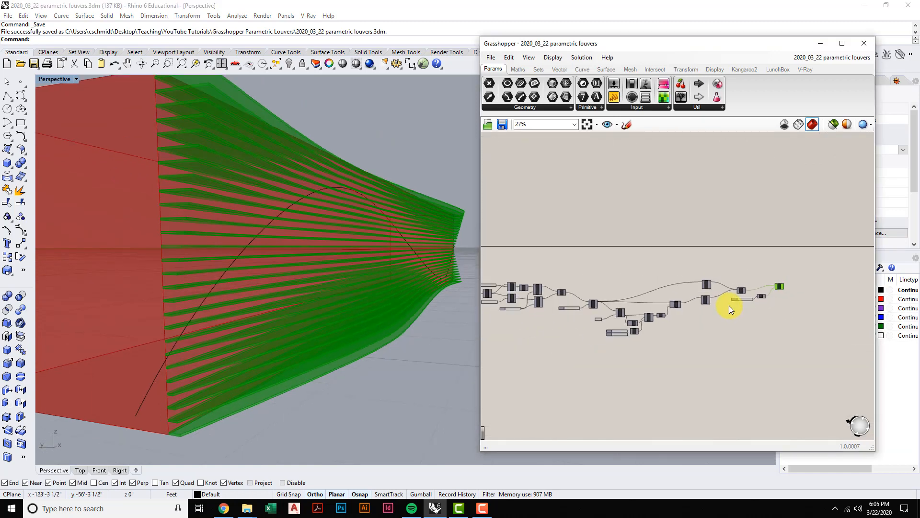
scroll(574, 291, "up", 5)
right_click_drag(626, 322, 581, 324)
right_click_drag(647, 331, 585, 326)
left_click_drag(641, 318, 649, 315)
double_click(649, 315)
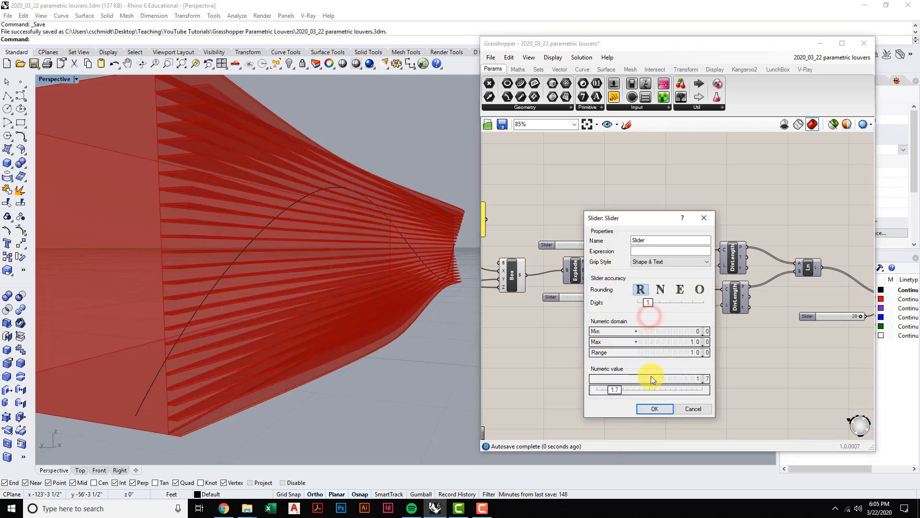
double_click(612, 390)
type("1.5")
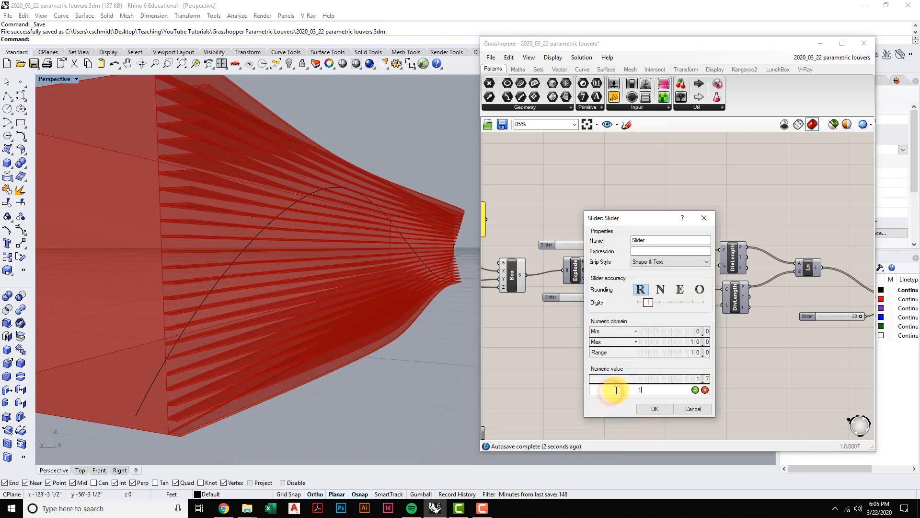
left_click(695, 390)
left_click(660, 408)
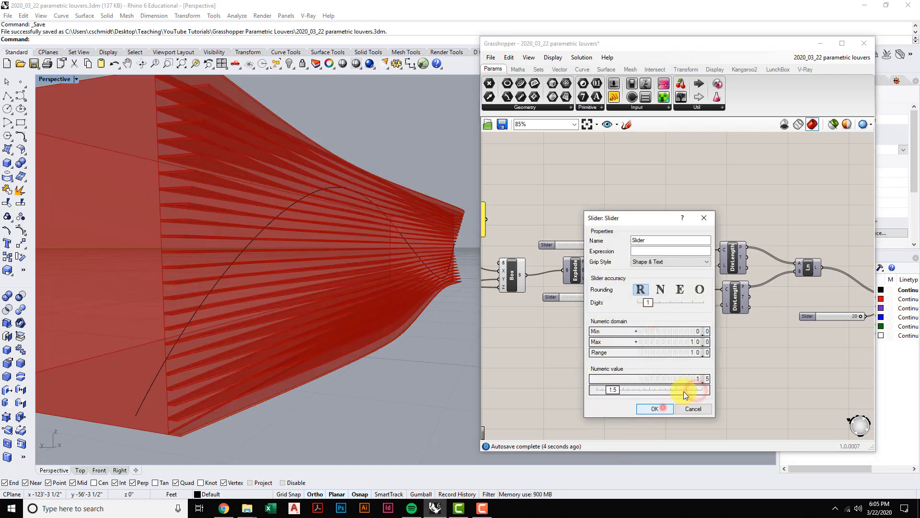
Raise the upper bound of the ReMap target domain to 19 and inspect the deeper louvers.
right_click_drag(863, 337, 626, 303)
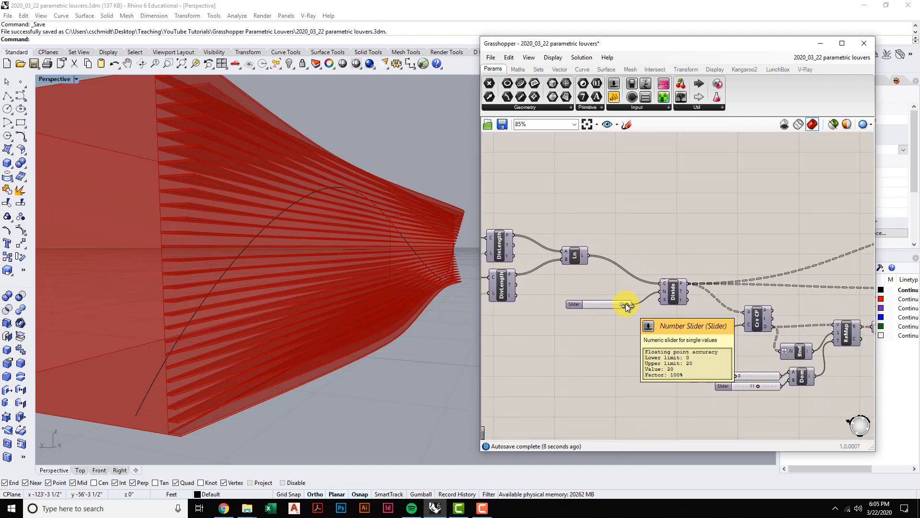
scroll(626, 305, "up", 3)
mouse_move(654, 307)
left_mouse_down()
mouse_move(603, 306)
mouse_move(654, 306)
left_mouse_up()
scroll(663, 338, "down", 4)
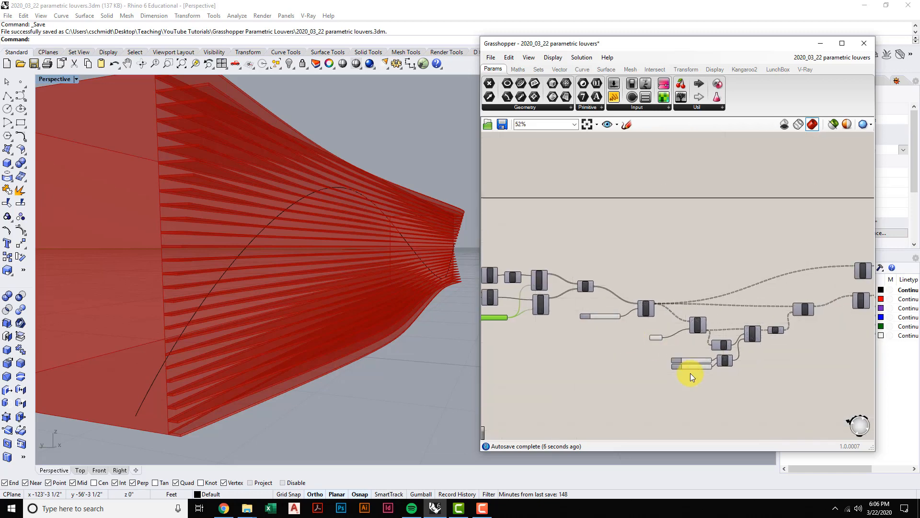
scroll(675, 373, "up", 5)
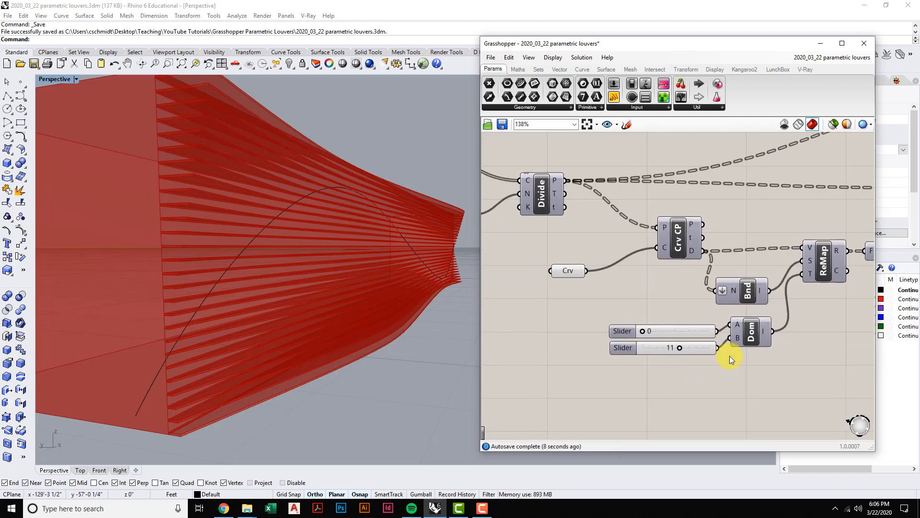
left_click_drag(678, 347, 703, 349)
mouse_move(385, 314)
right_mouse_down()
mouse_move(378, 304)
mouse_move(387, 305)
right_mouse_up()
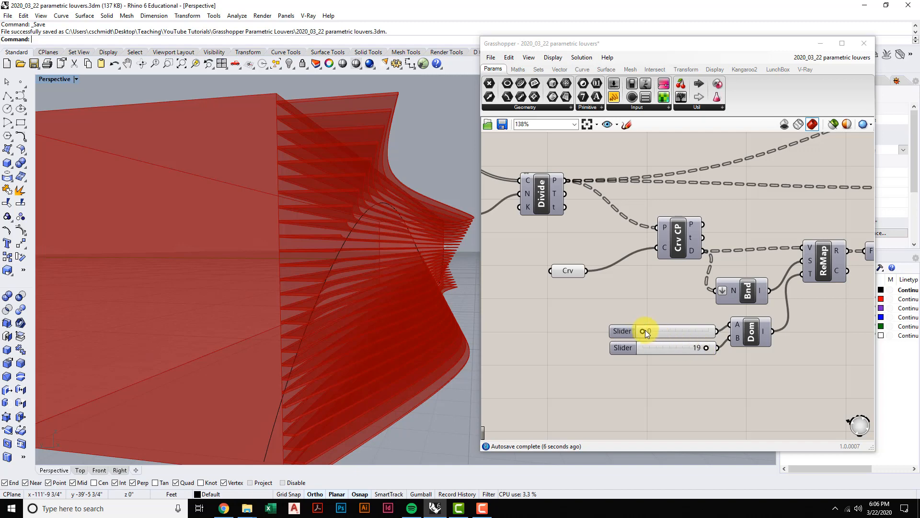
Try reversing the ReMap target domain bounds, and settle on 0 for the lower bound and 15 for the upper.
mouse_move(645, 332)
left_mouse_down()
mouse_move(690, 346)
mouse_move(675, 351)
mouse_move(642, 349)
mouse_move(688, 331)
mouse_move(650, 348)
left_mouse_up()
mouse_move(438, 330)
right_mouse_down()
mouse_move(425, 349)
mouse_move(432, 334)
right_mouse_up()
left_click_drag(682, 329, 642, 332)
left_click_drag(650, 347, 689, 349)
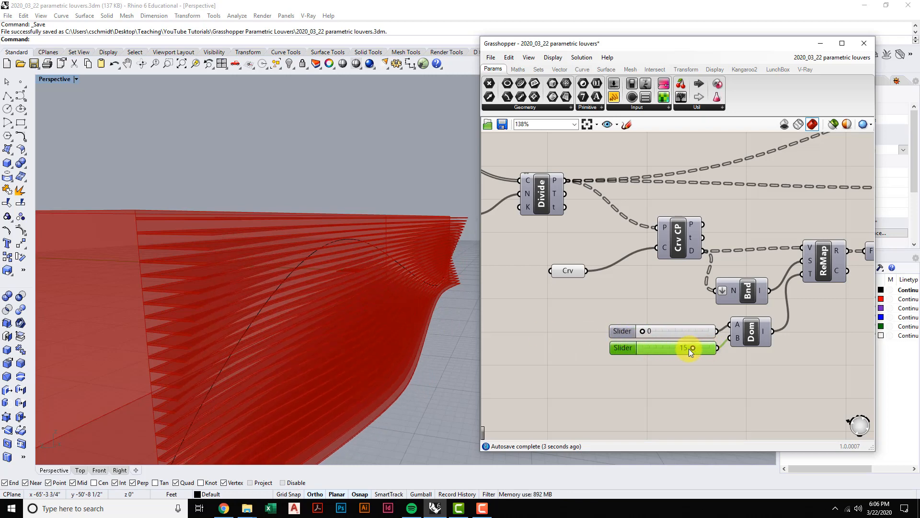
right_click_drag(467, 335, 381, 313)
Review the definition from its extrusion end back to its input sliders, and the attractor curve that controls the louvers.
scroll(585, 333, "down", 5)
right_click_drag(682, 343, 653, 338)
scroll(712, 333, "up", 5)
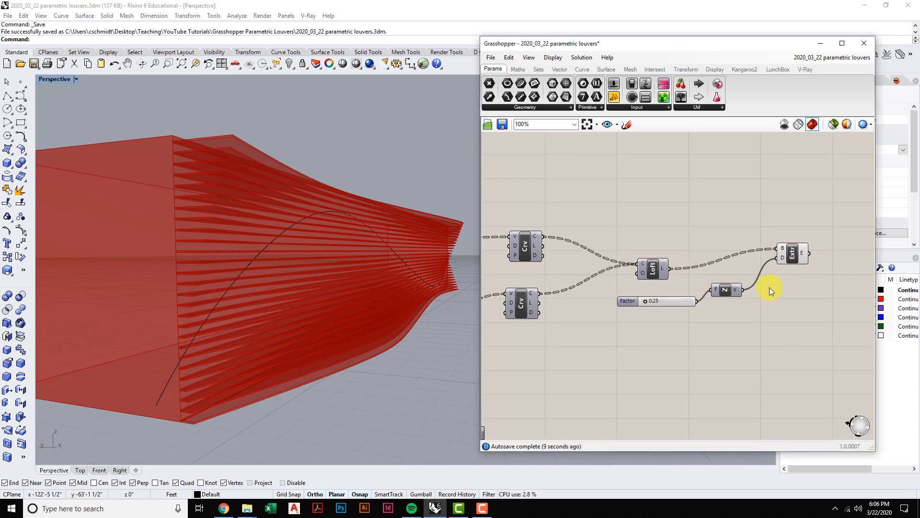
scroll(769, 304, "down", 3)
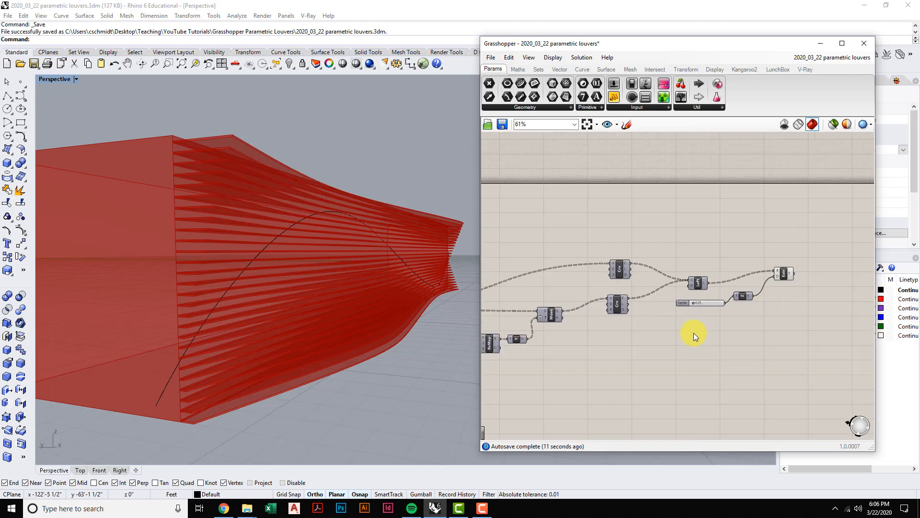
right_click_drag(692, 332, 781, 299)
scroll(704, 327, "down", 5)
right_click_drag(692, 327, 772, 299)
right_click_drag(669, 315, 672, 309)
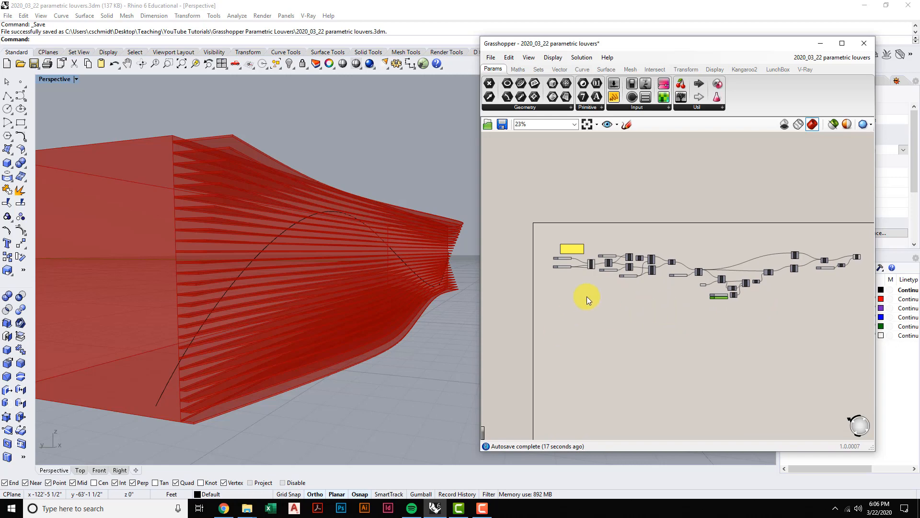
right_click_drag(616, 313, 610, 308)
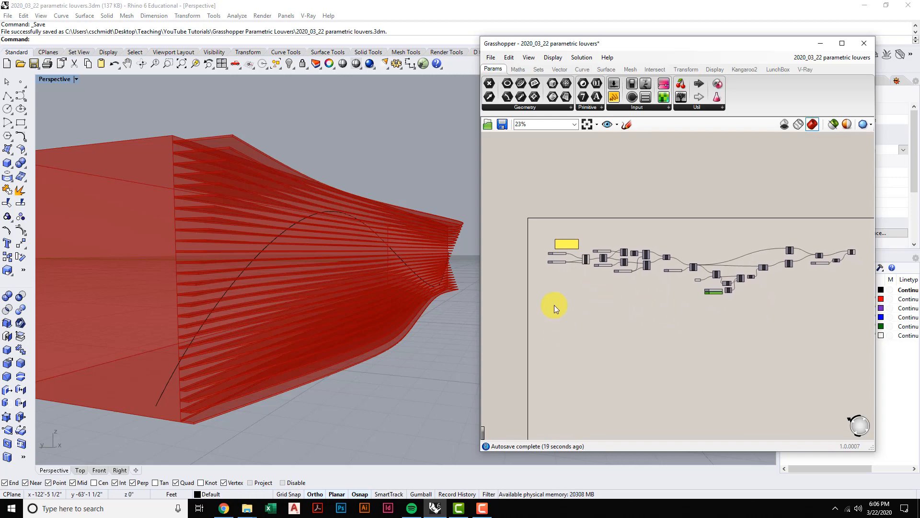
left_click(345, 214)
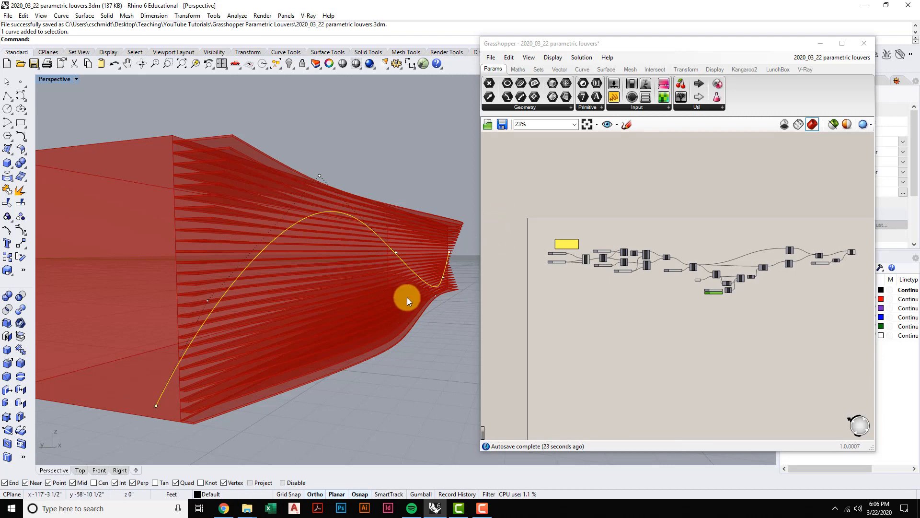
left_click(579, 308)
left_click(450, 197)
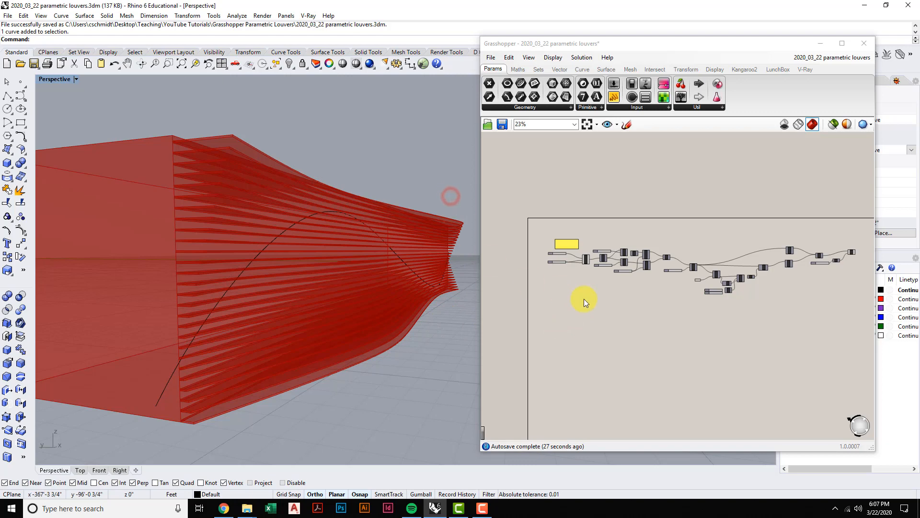
scroll(587, 274, "up", 5)
right_click_drag(608, 318, 654, 194)
scroll(640, 274, "down", 1)
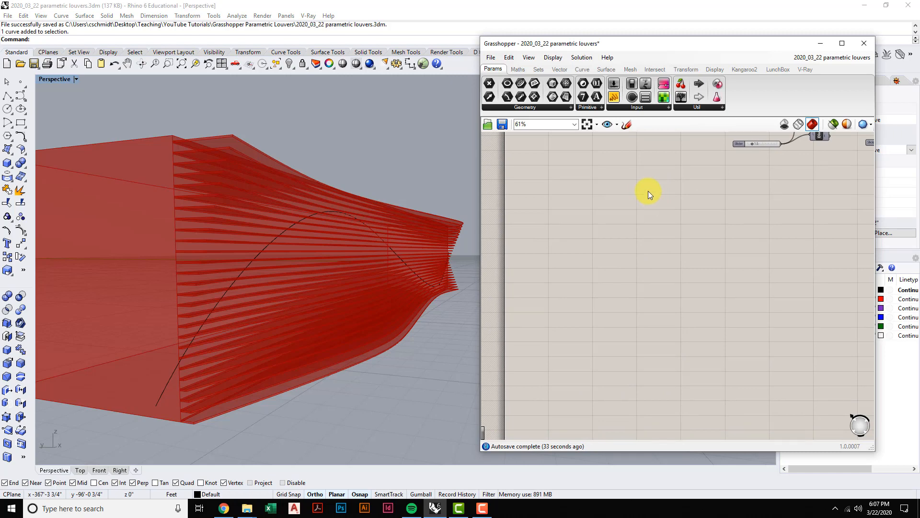
left_click(610, 70)
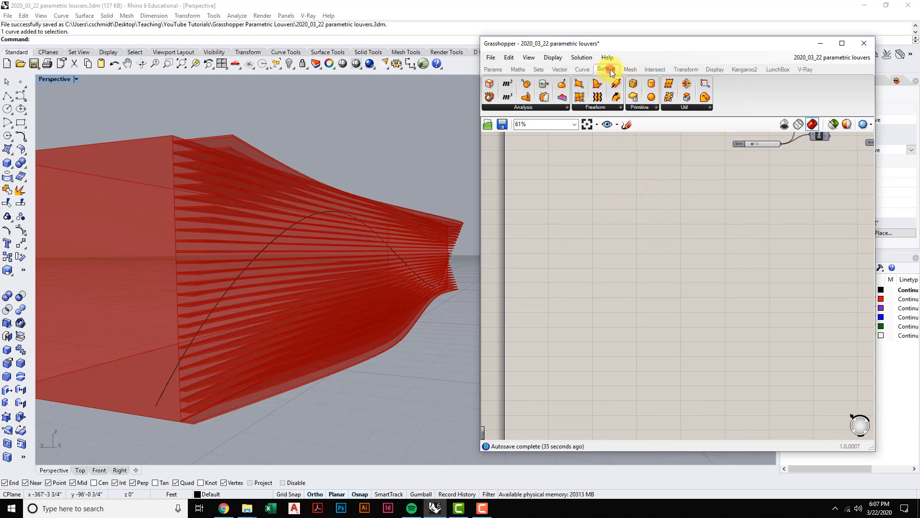
left_click(654, 108)
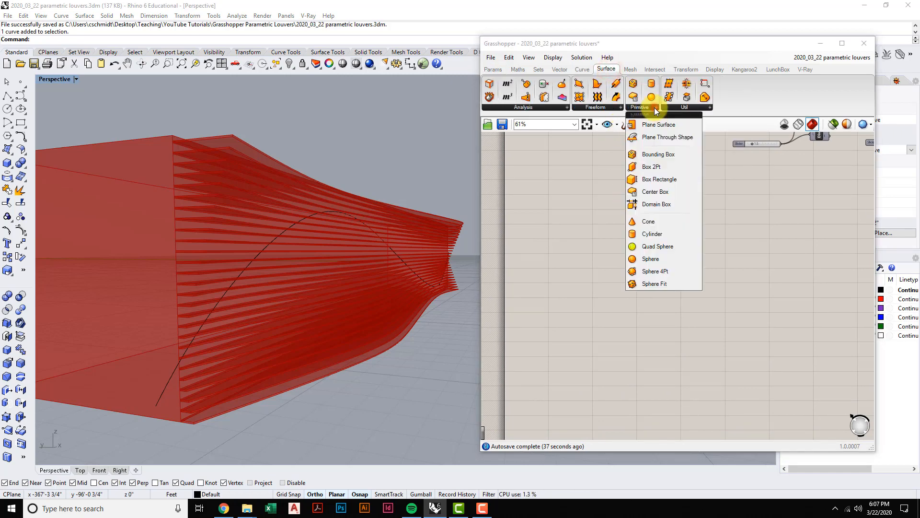
left_click(682, 179)
left_click(619, 253)
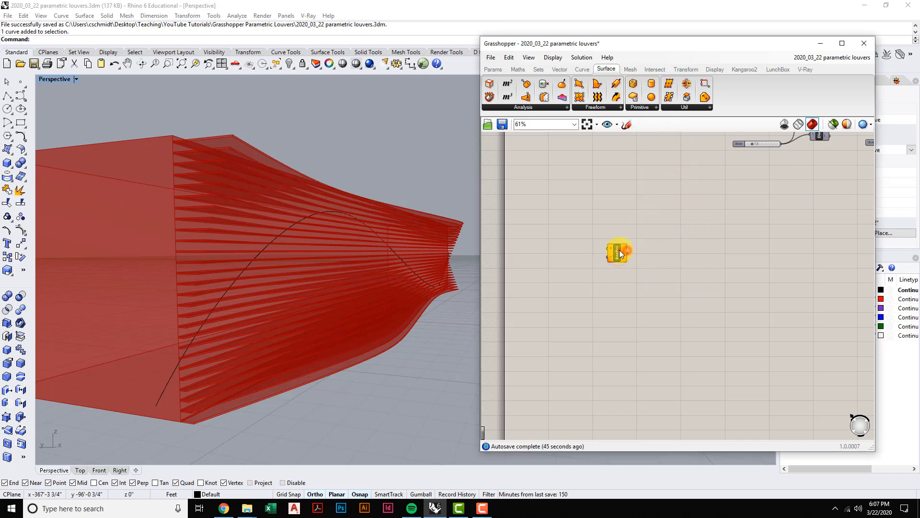
left_click(645, 107)
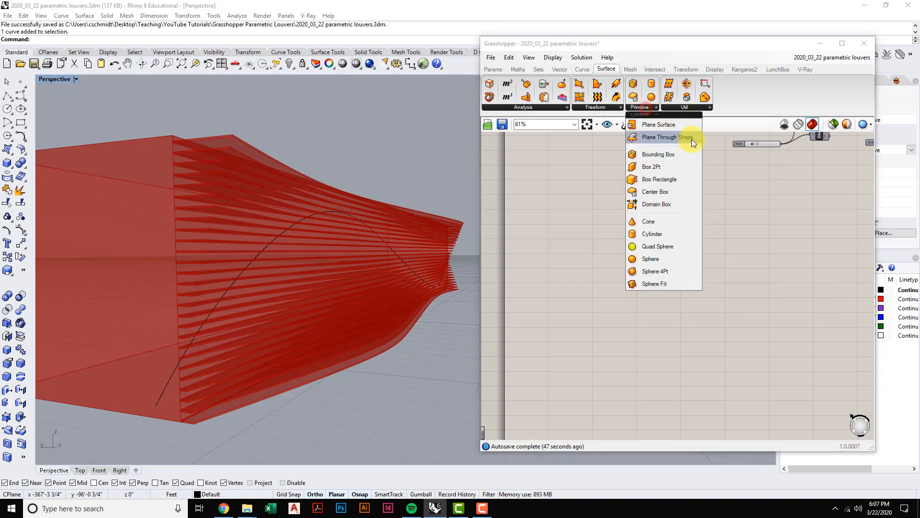
left_click(688, 154)
left_click(600, 219)
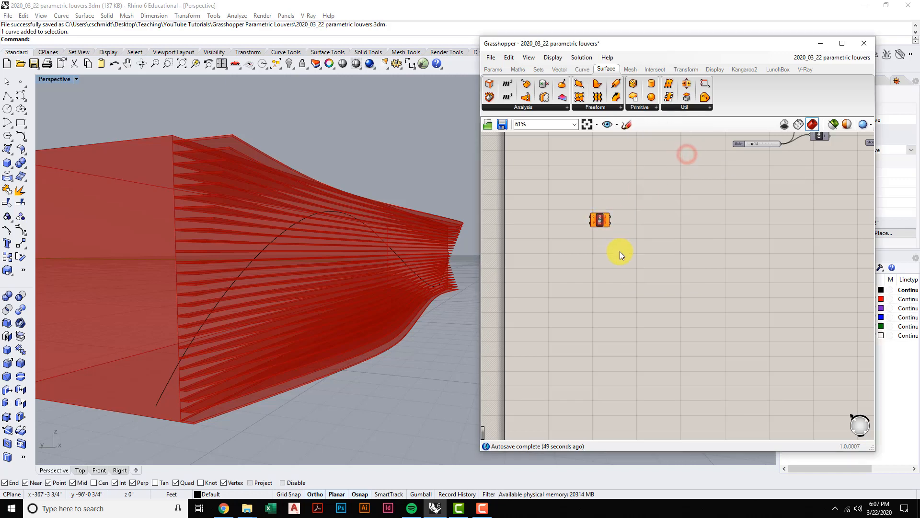
Add a Center Box component on the empty canvas area below the louver definition.
left_click(651, 106)
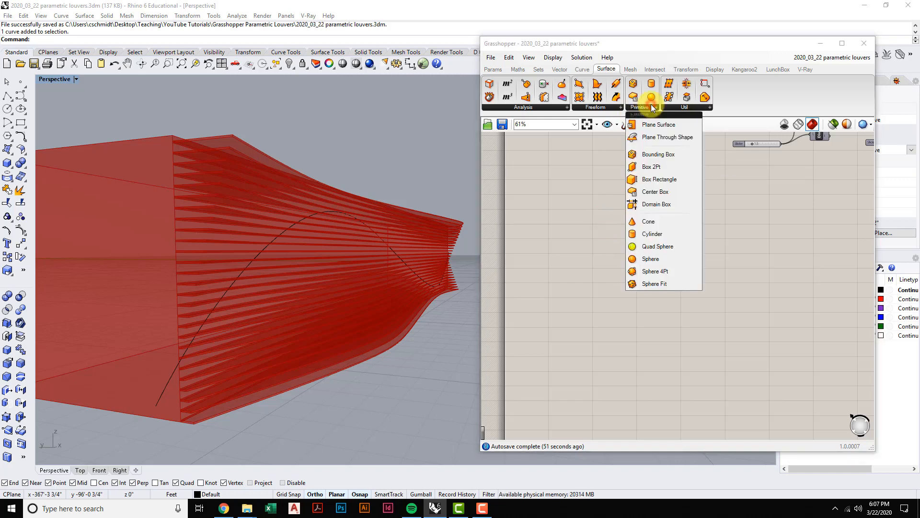
left_click(679, 191)
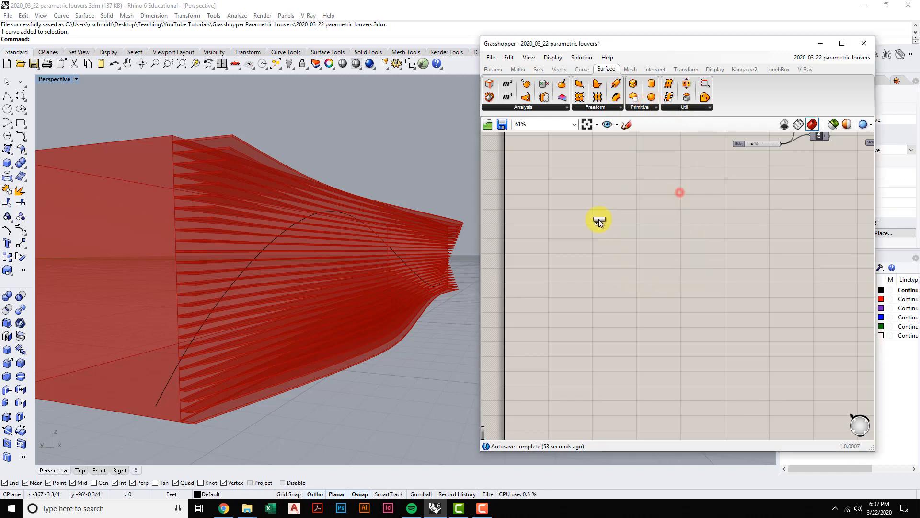
left_click(599, 219)
right_click_drag(602, 240, 650, 308)
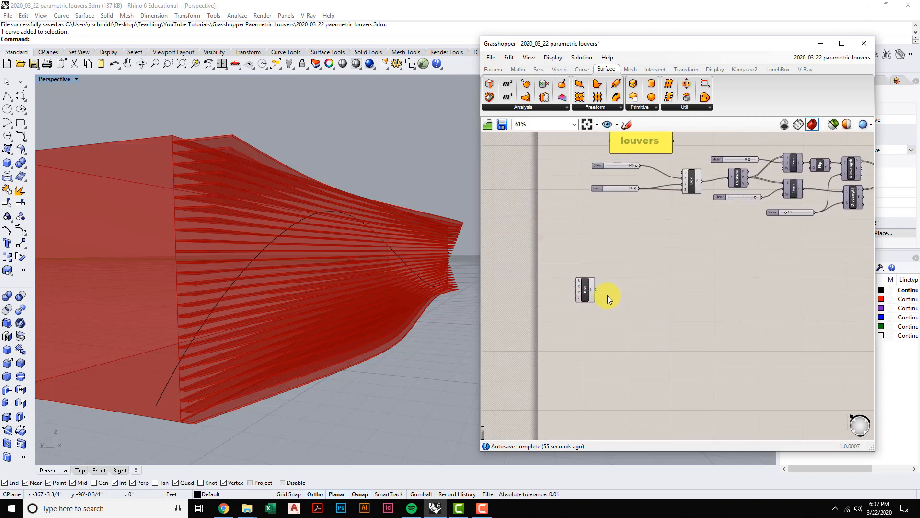
left_click_drag(584, 290, 711, 363)
left_click(672, 319)
right_click_drag(659, 302, 602, 215)
scroll(643, 289, "up", 3)
scroll(654, 251, "up", 1)
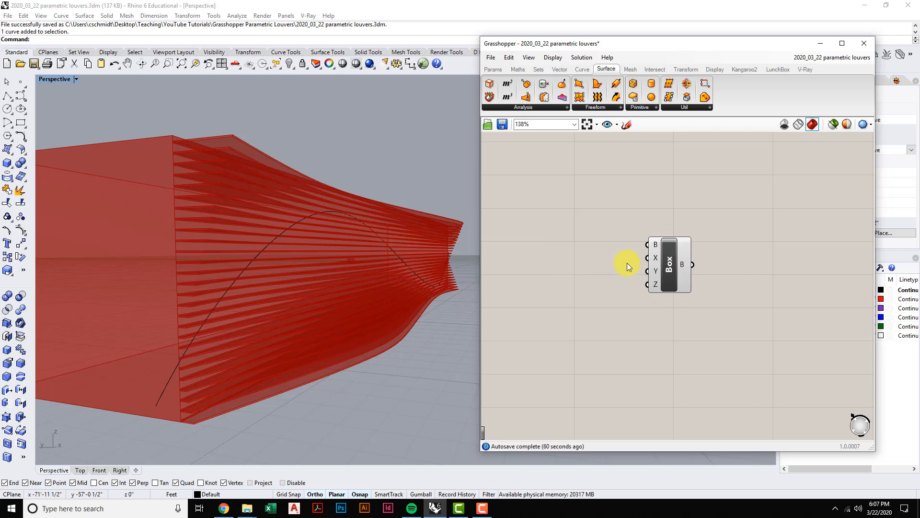
Add a Number Slider beside the inputs of the new Center Box component.
mouse_move(656, 261)
right_click_drag(610, 273, 592, 291)
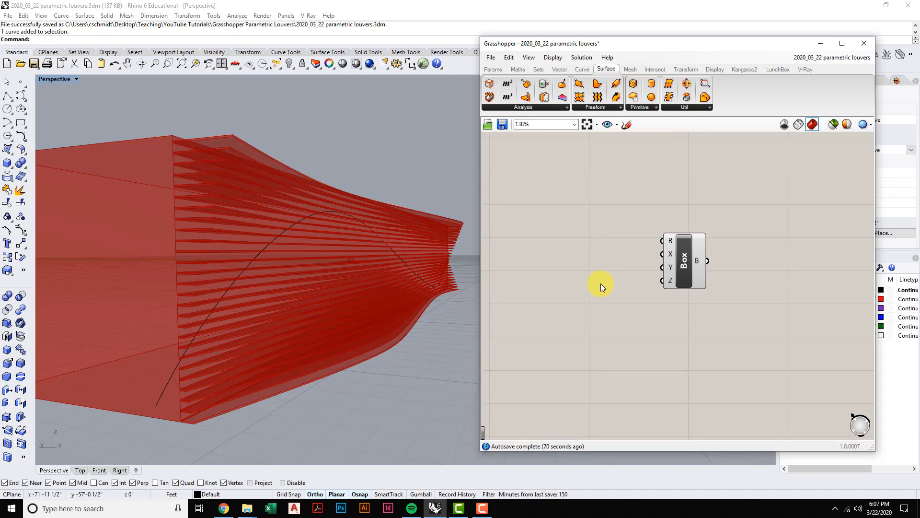
left_click(492, 69)
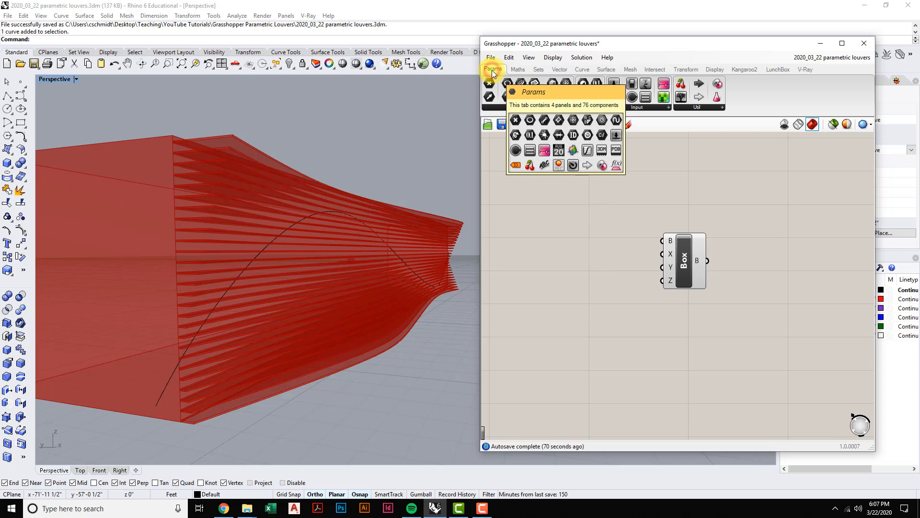
left_click(640, 107)
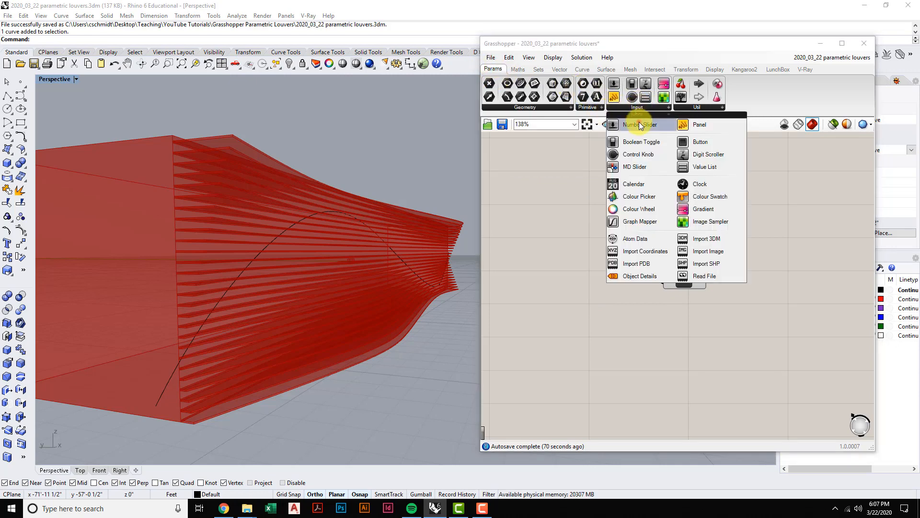
left_click_drag(640, 121, 584, 286)
right_click_drag(590, 339, 603, 332)
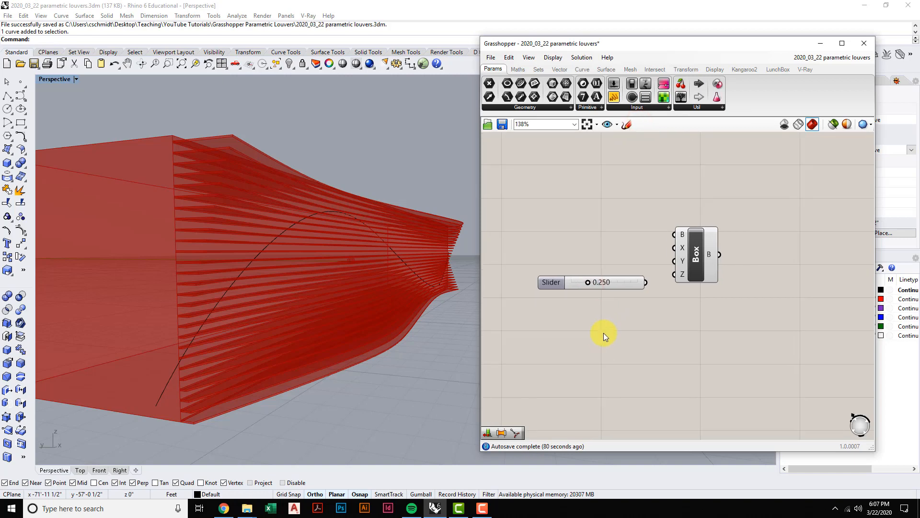
double_click(606, 336)
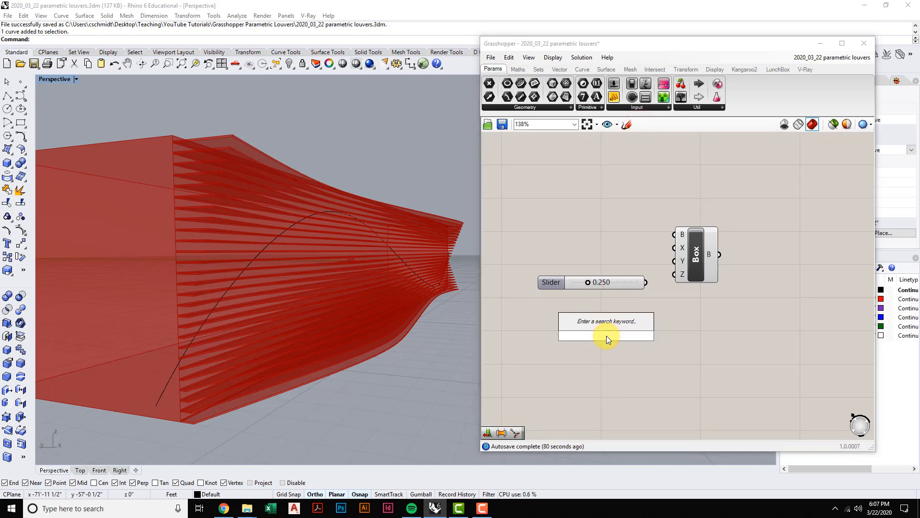
type("slid")
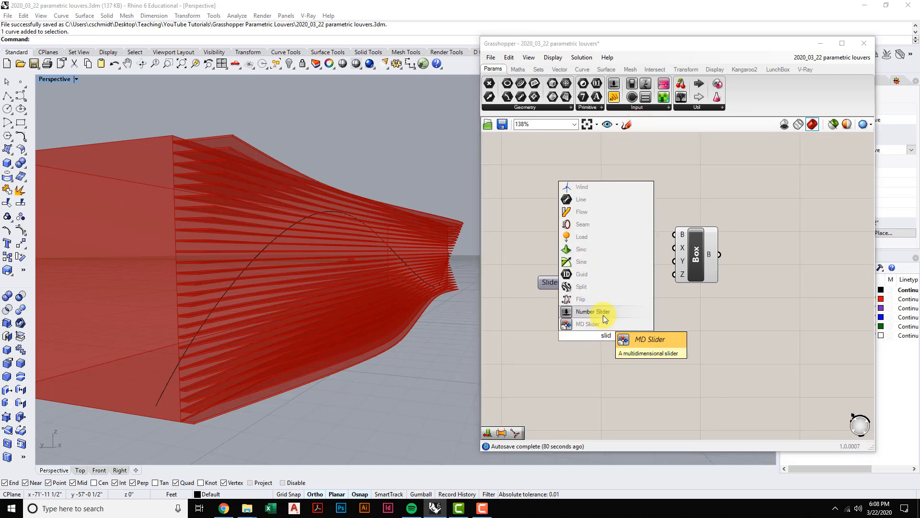
left_click(603, 312)
left_click(617, 335)
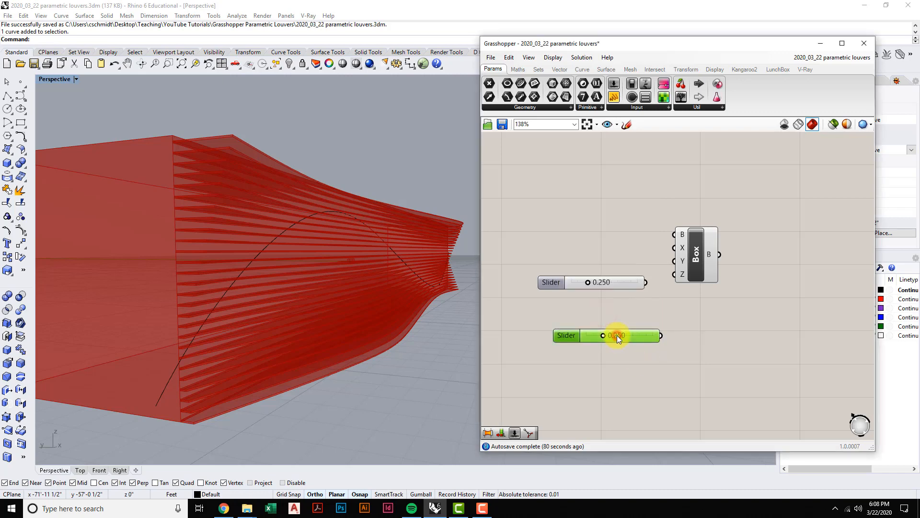
key("Delete")
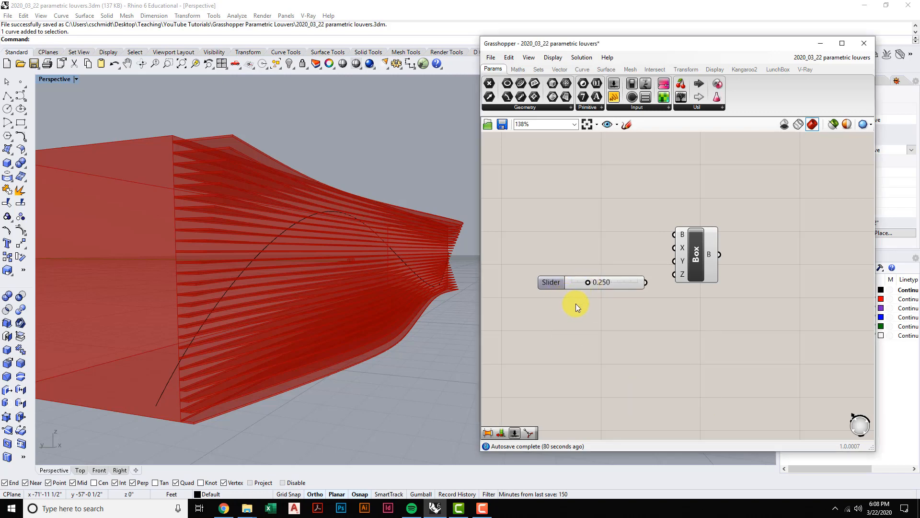
Configure the number slider for whole numbers with 0 digits and a maximum of 20.
right_click_drag(576, 303, 593, 298)
left_click(595, 278)
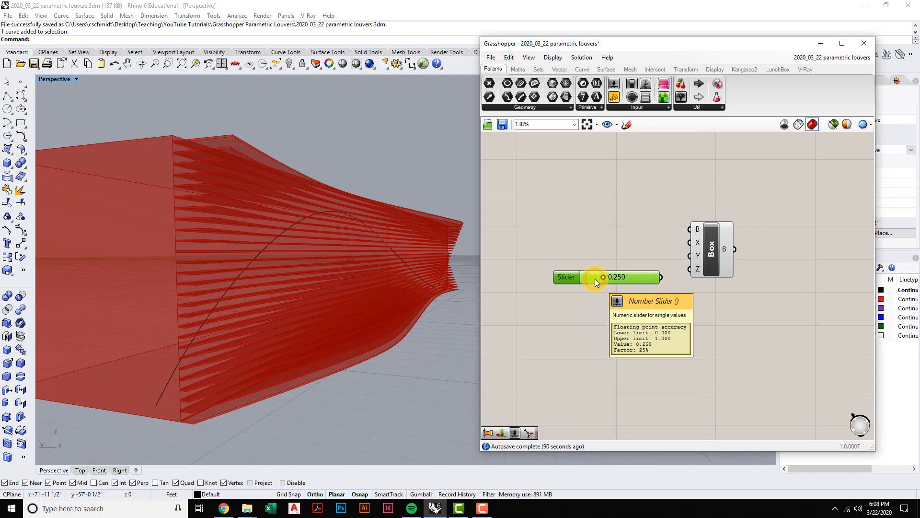
right_click(594, 276)
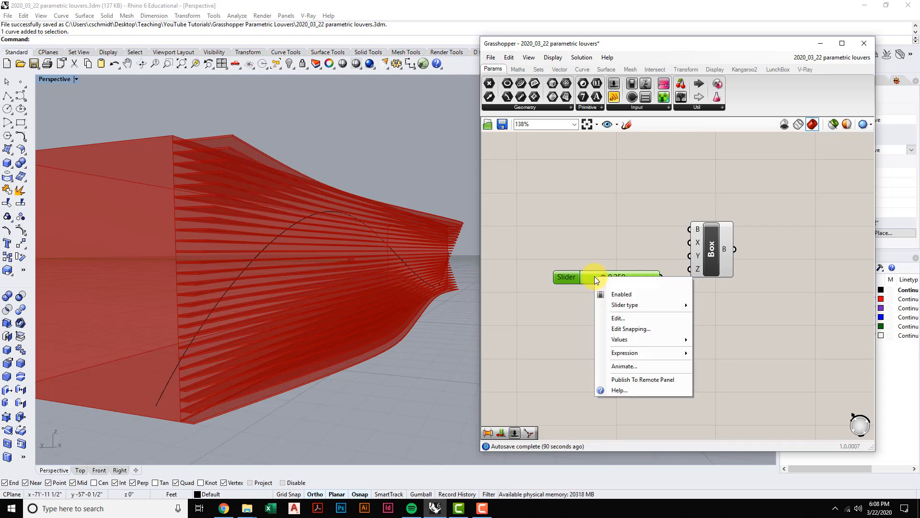
left_click(631, 317)
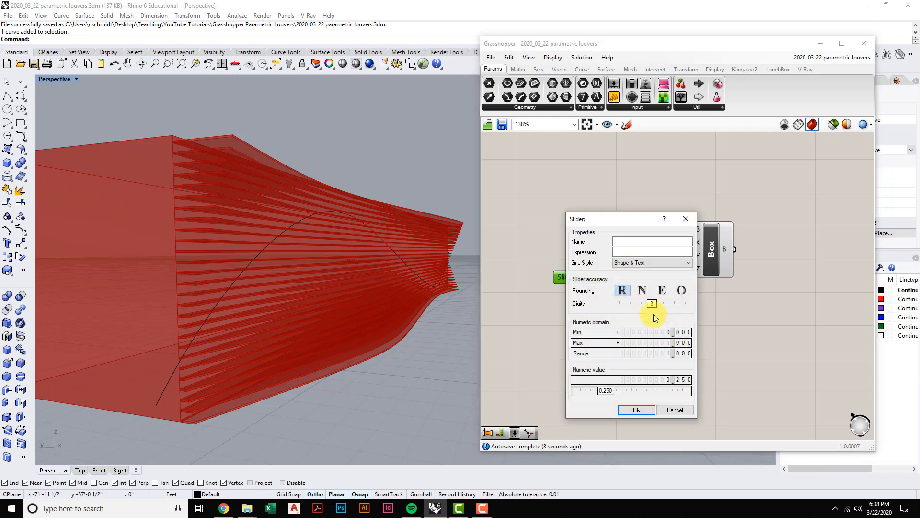
left_click_drag(648, 302, 619, 303)
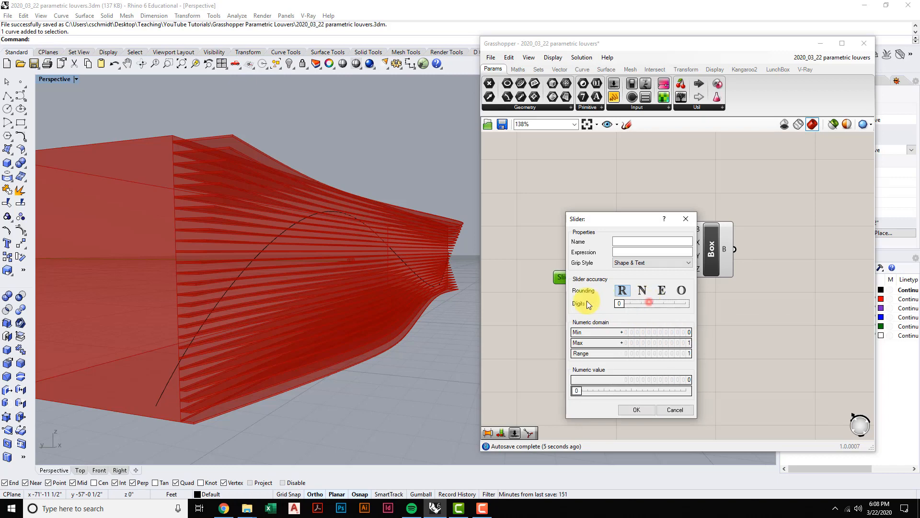
double_click(588, 344)
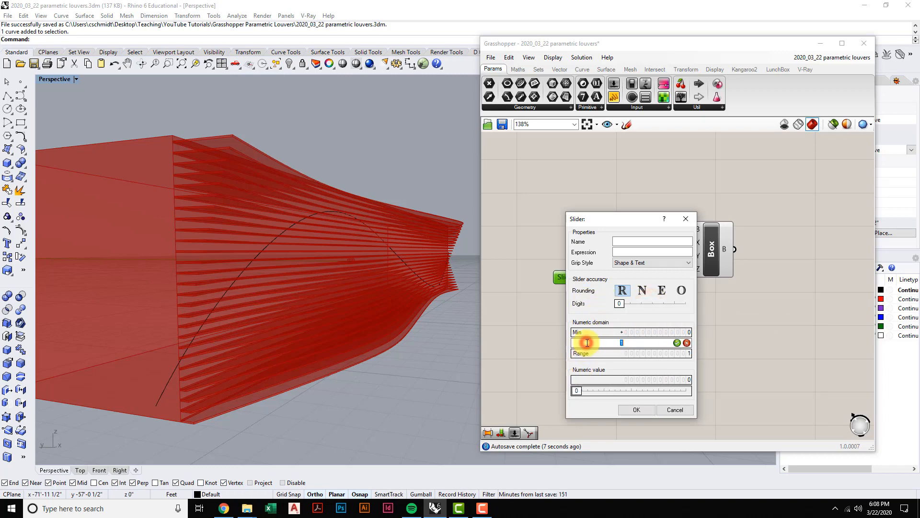
type("20")
left_click(676, 342)
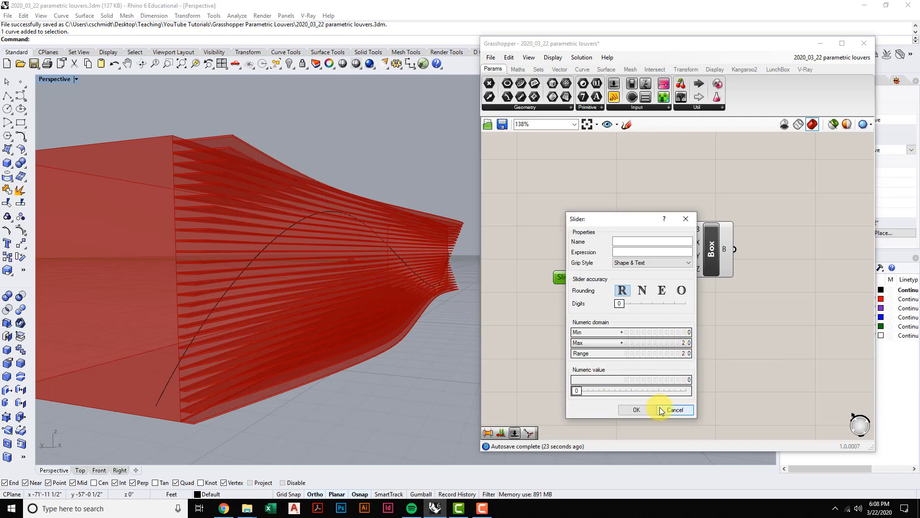
left_click(645, 409)
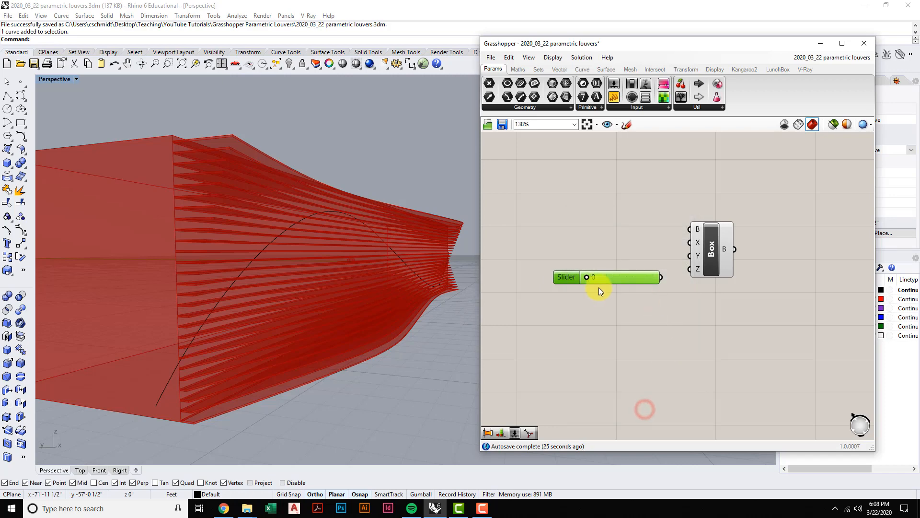
right_click_drag(344, 254, 342, 256)
left_click(398, 63)
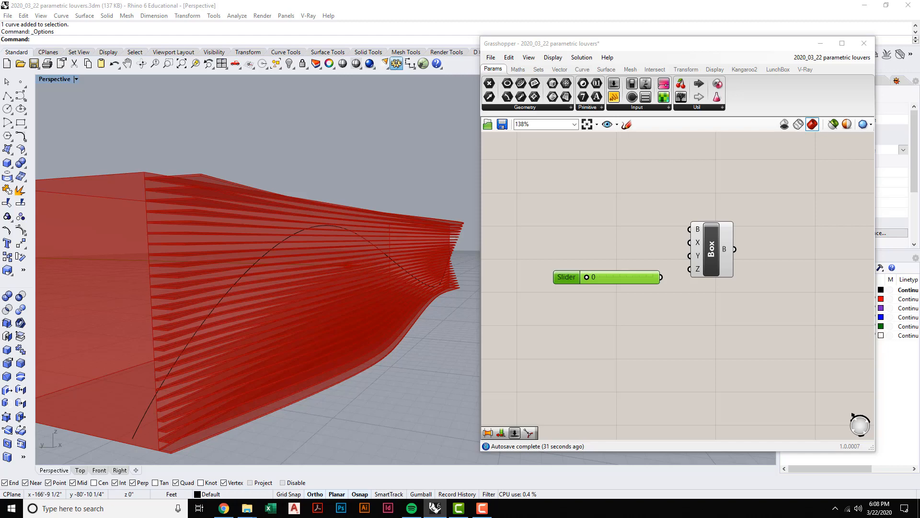
left_click(683, 363)
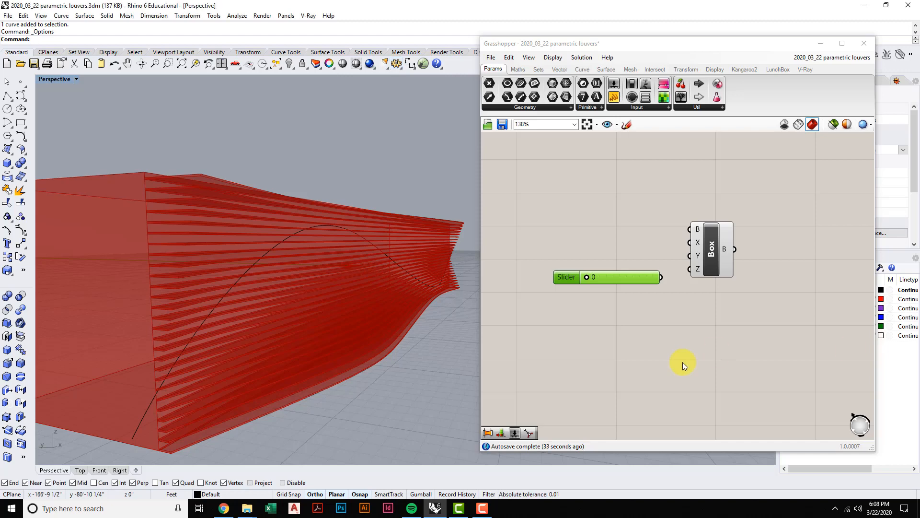
Set the slider's value to 20 and align it beside the Center Box inputs.
mouse_move(585, 281)
left_mouse_down()
mouse_move(550, 275)
mouse_move(628, 275)
mouse_move(583, 266)
left_mouse_up()
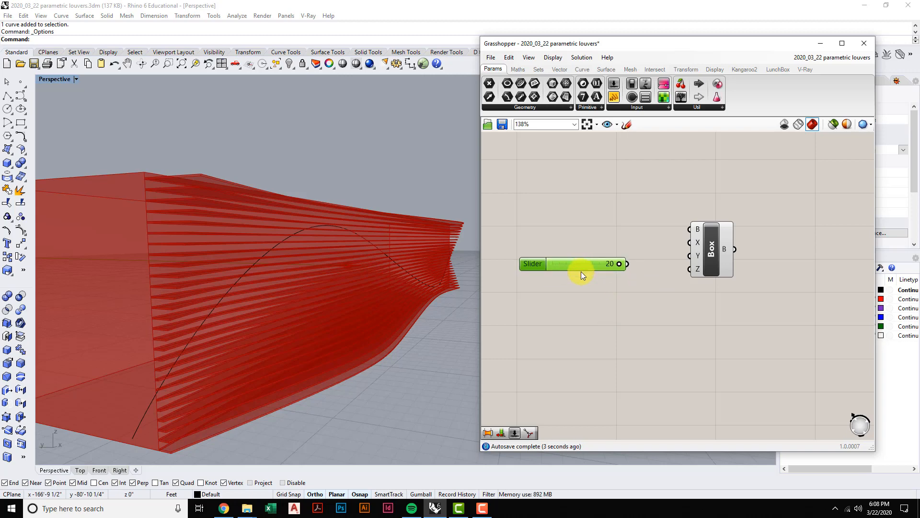
right_click_drag(589, 282, 592, 273)
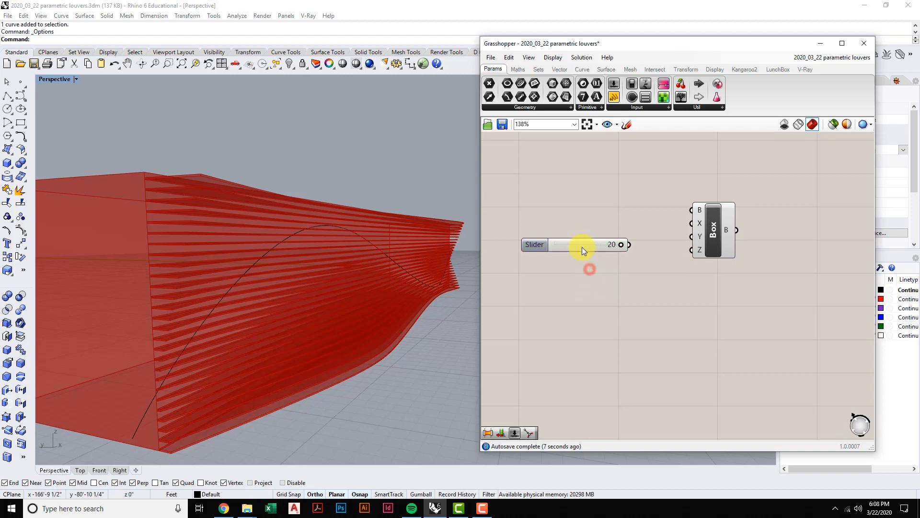
left_click_drag(582, 246, 583, 232)
left_click(583, 230)
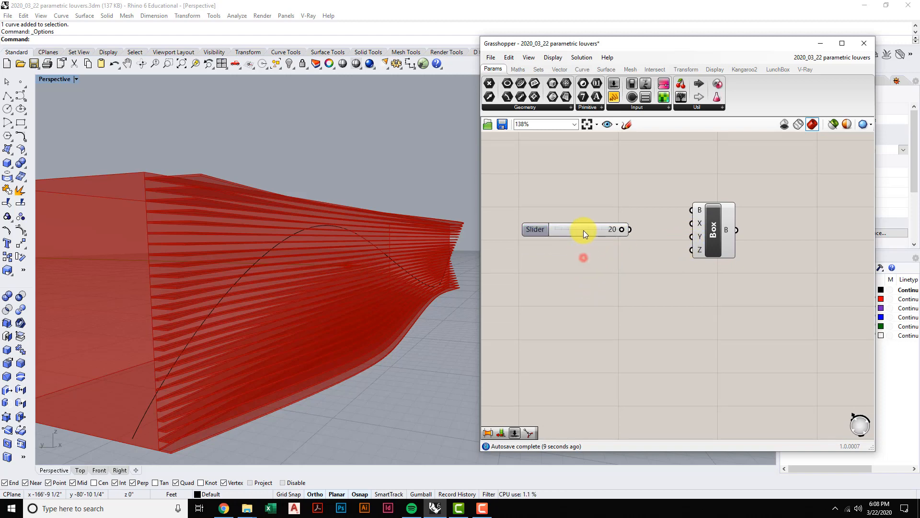
Duplicate the slider twice below the original and connect the three sliders to the Center Box X, Y and Z inputs.
key("ctrl+v")
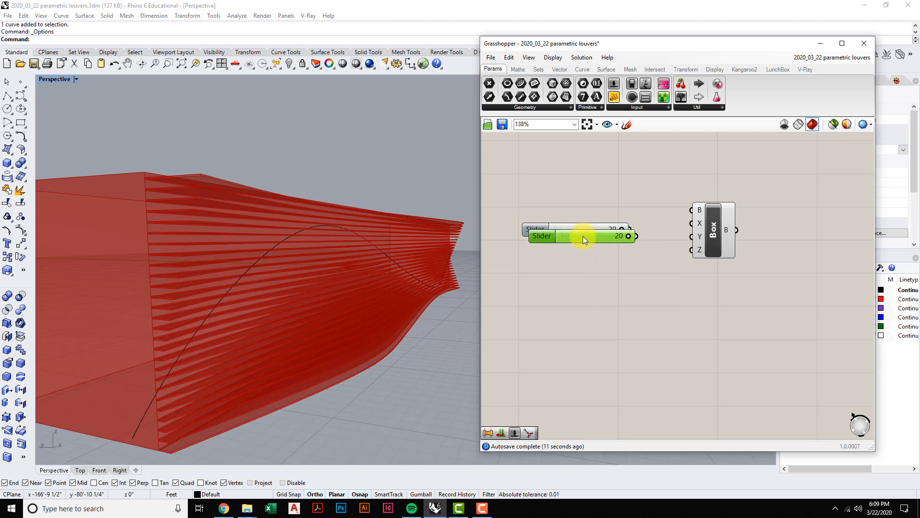
left_click_drag(582, 236, 587, 274)
key("ctrl+v")
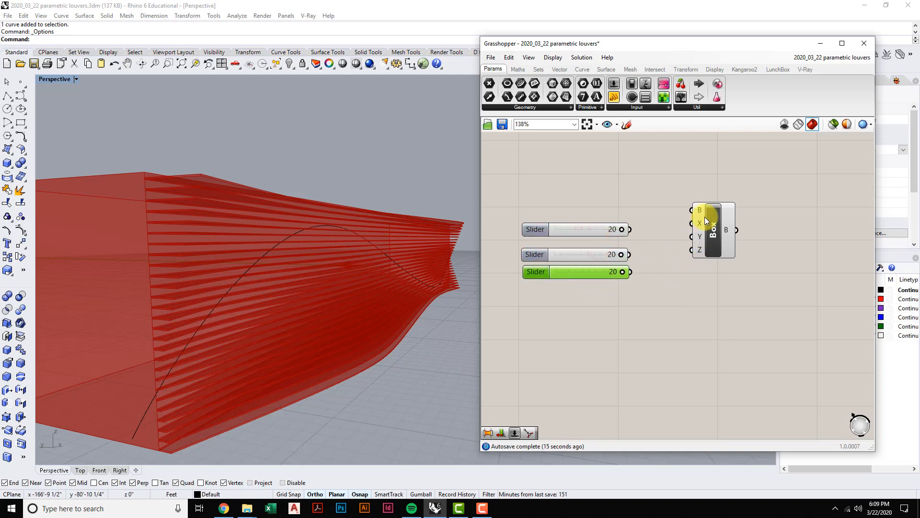
right_click_drag(698, 295, 700, 311)
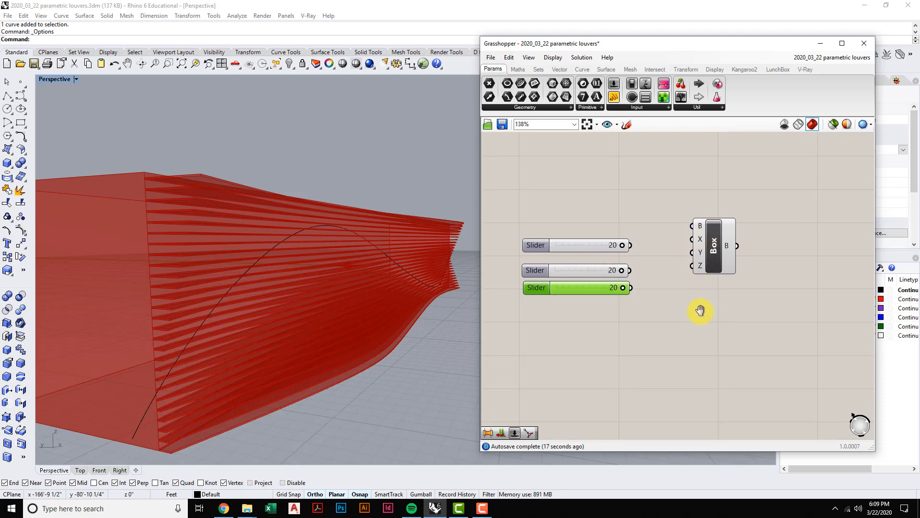
left_click_drag(692, 239, 676, 302)
Select all components of the original louver definition and turn off their preview, leaving the new box's preview on.
scroll(623, 303, "down", 5)
scroll(624, 301, "down", 3)
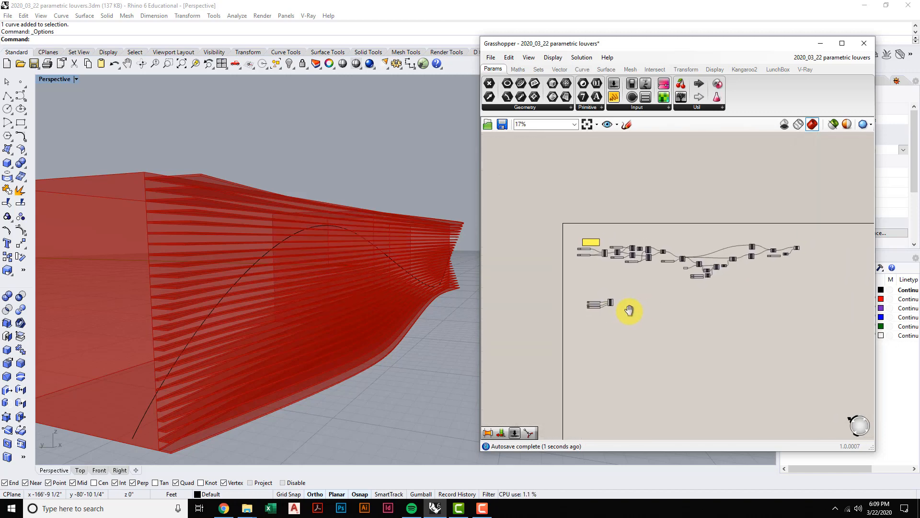
left_click_drag(816, 299, 572, 223)
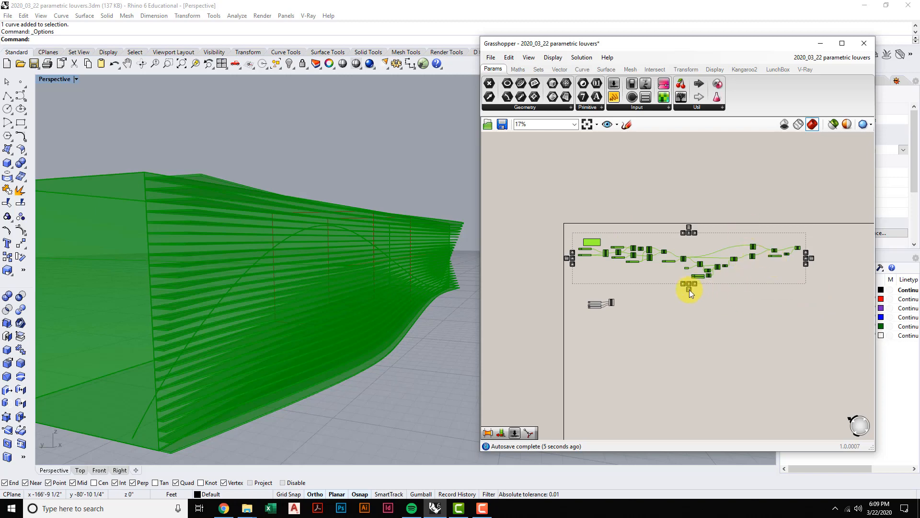
scroll(654, 253, "up", 2)
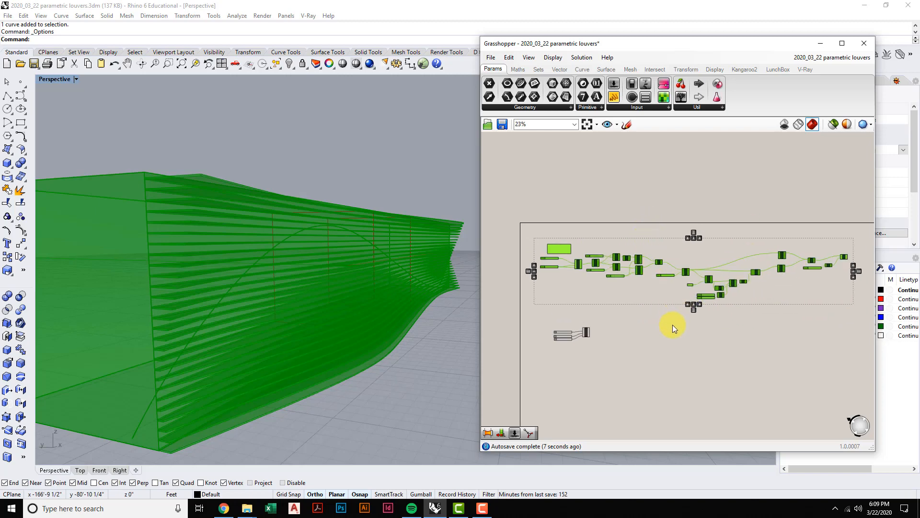
right_click(668, 313)
left_click(699, 331)
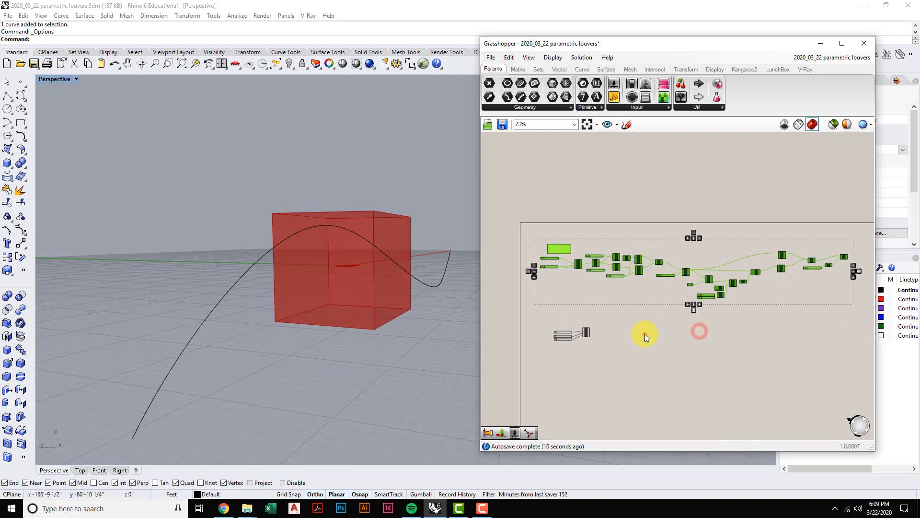
left_click(645, 334)
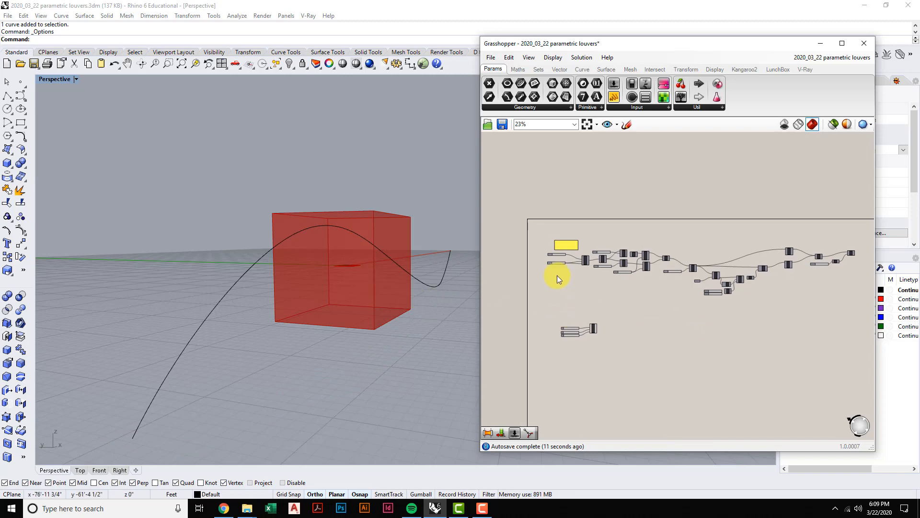
Raise the maximum of the new Center Box's X slider to 100.
scroll(559, 286, "up", 4)
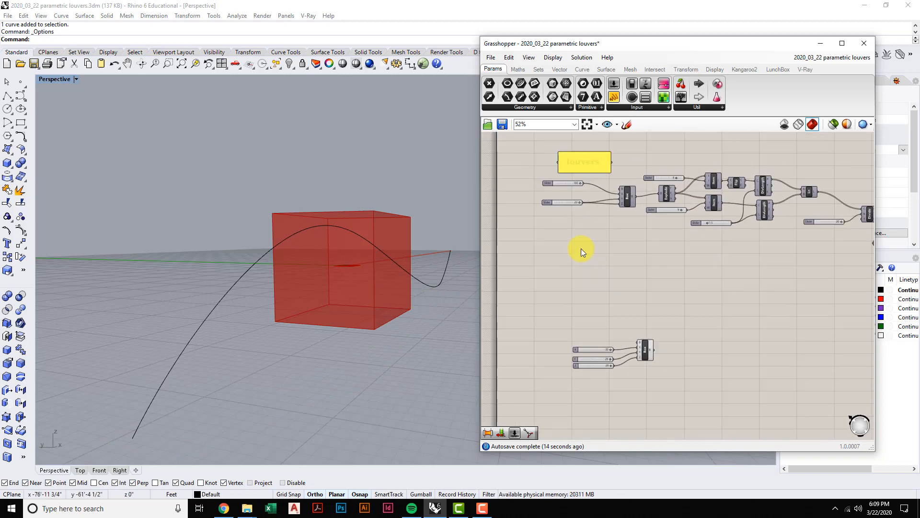
scroll(594, 348, "up", 4)
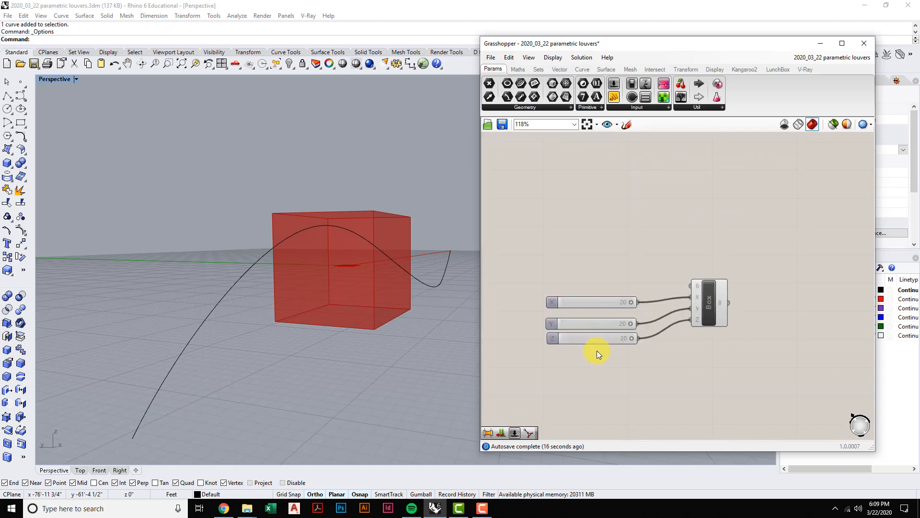
right_click_drag(374, 293, 348, 300)
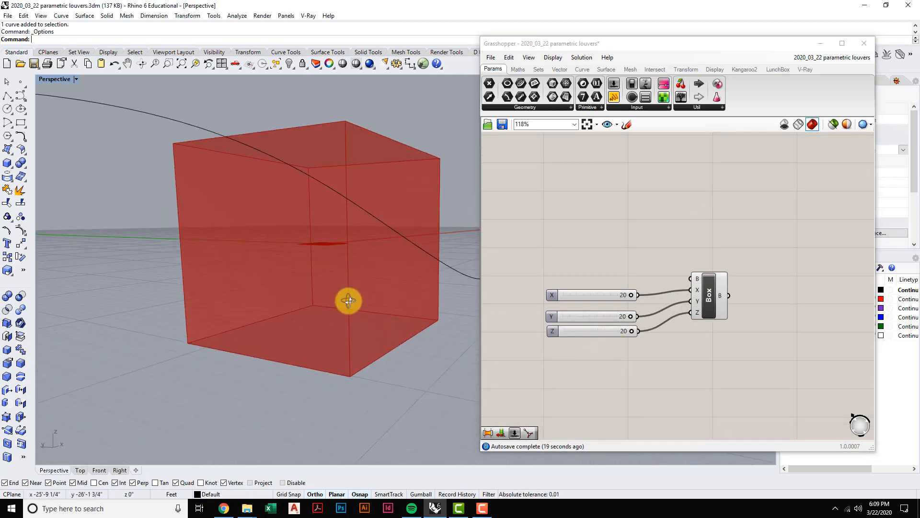
scroll(349, 301, "down", 5)
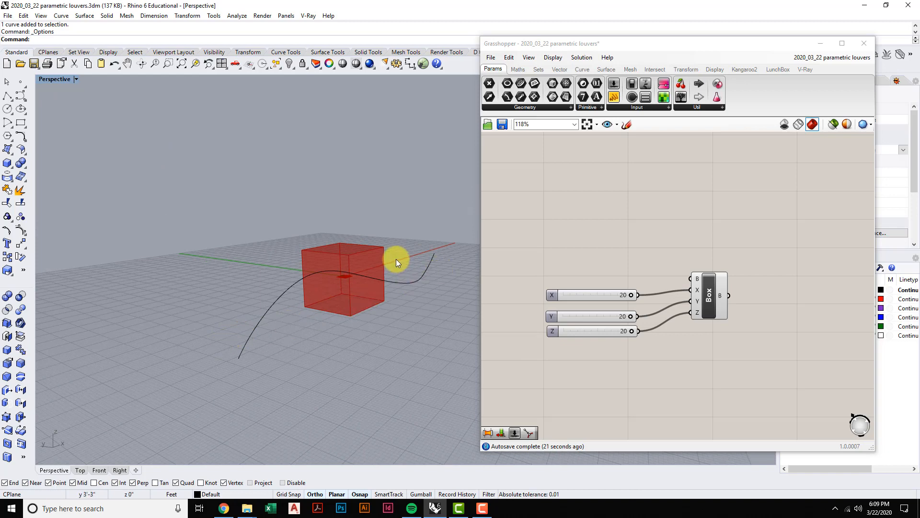
right_click_drag(599, 302, 602, 290)
scroll(592, 287, "up", 3)
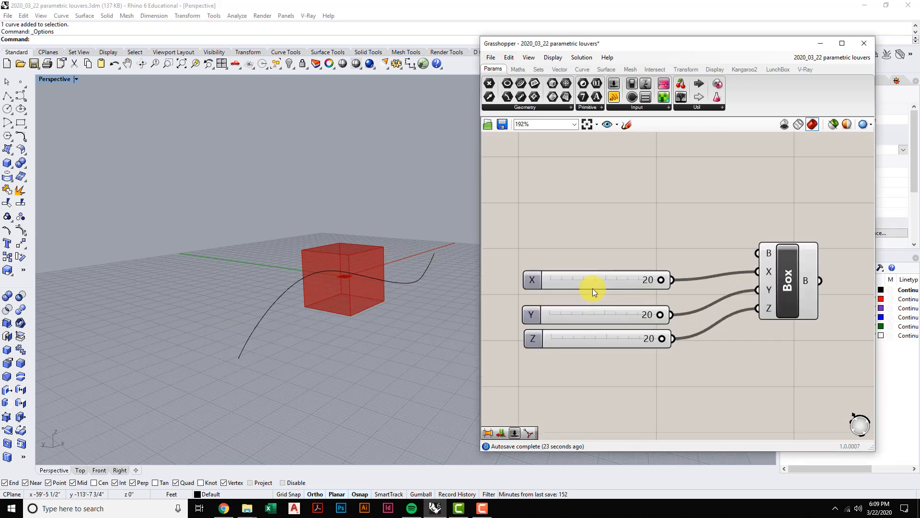
scroll(377, 287, "up", 3)
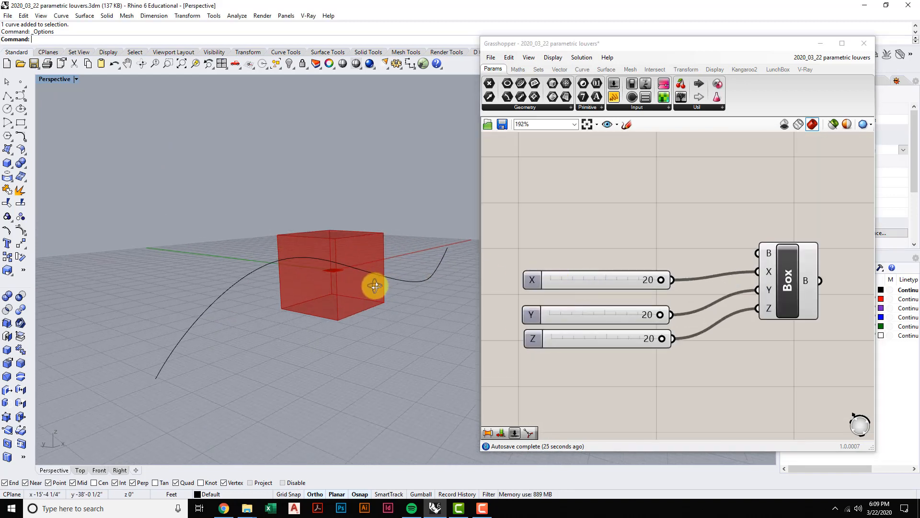
right_click(595, 278)
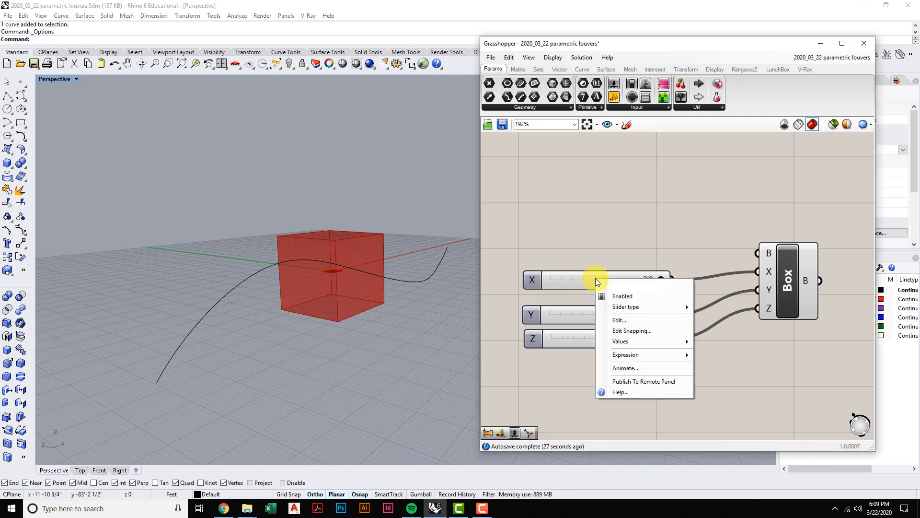
left_click(623, 317)
double_click(591, 343)
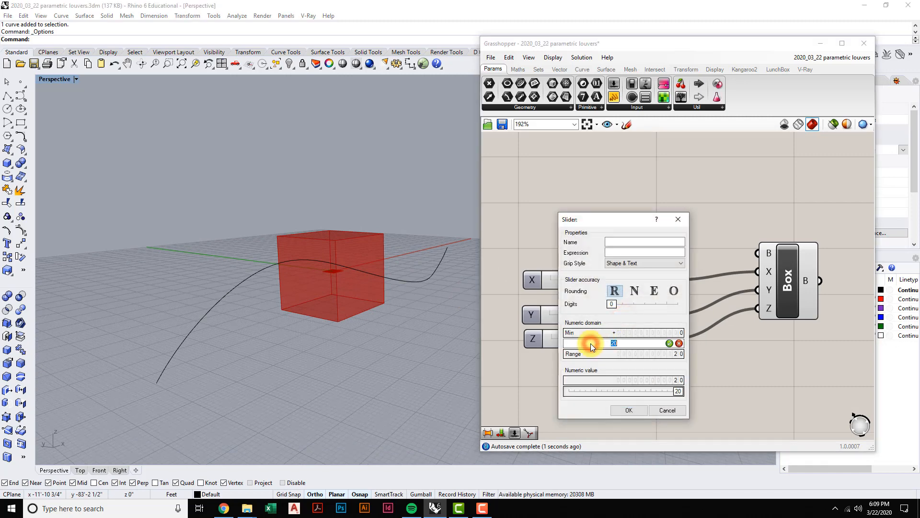
left_click(669, 343)
left_click(635, 408)
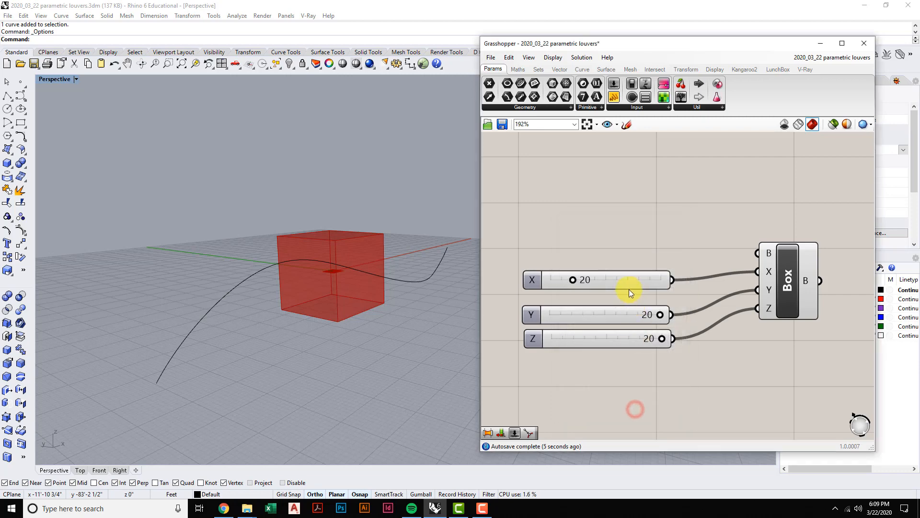
Set the X slider to 100 to lengthen the new box along the attractor curve.
left_click_drag(573, 281, 661, 286)
mouse_move(302, 313)
right_mouse_down()
mouse_move(257, 321)
mouse_move(257, 308)
mouse_move(332, 297)
mouse_move(288, 310)
right_mouse_up()
scroll(595, 312, "down", 3)
scroll(590, 319, "down", 3)
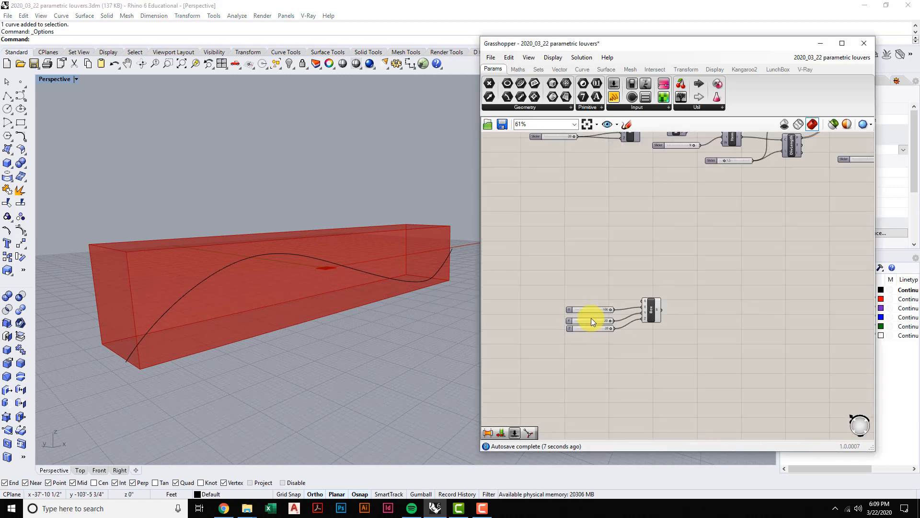
right_click_drag(581, 333, 582, 328)
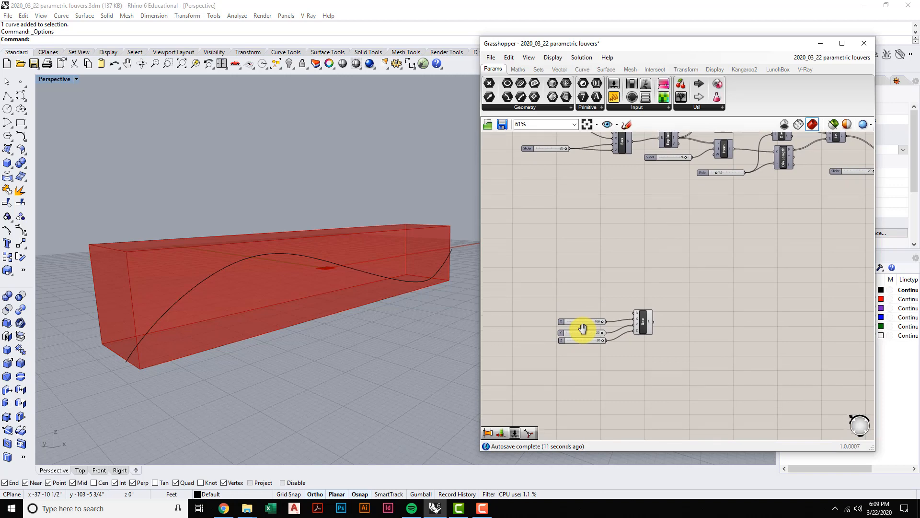
Highlight the new Center Box's geometry in the viewport and clear the selection.
left_click(639, 319)
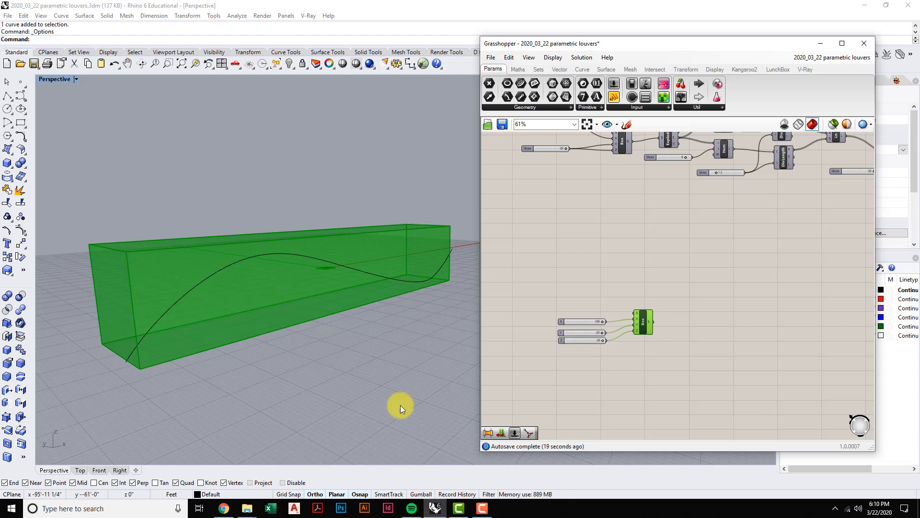
left_click(653, 263)
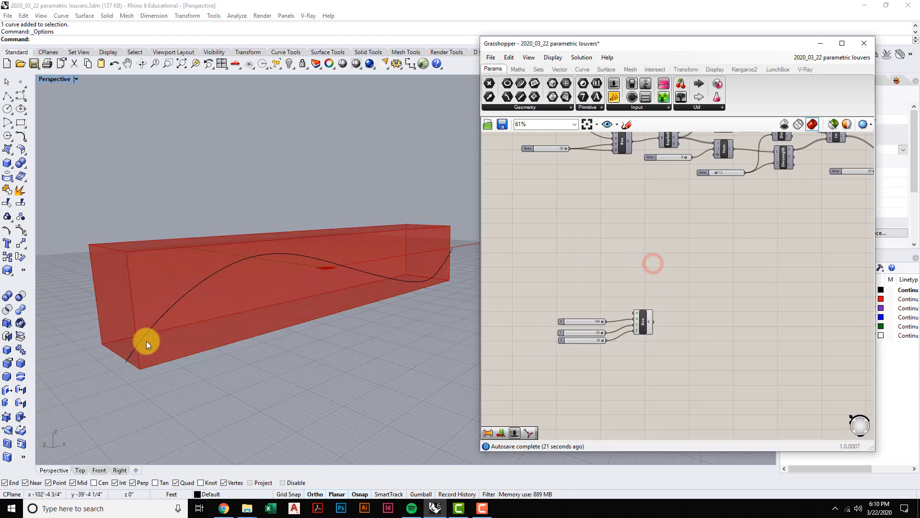
right_click_drag(610, 324, 601, 325)
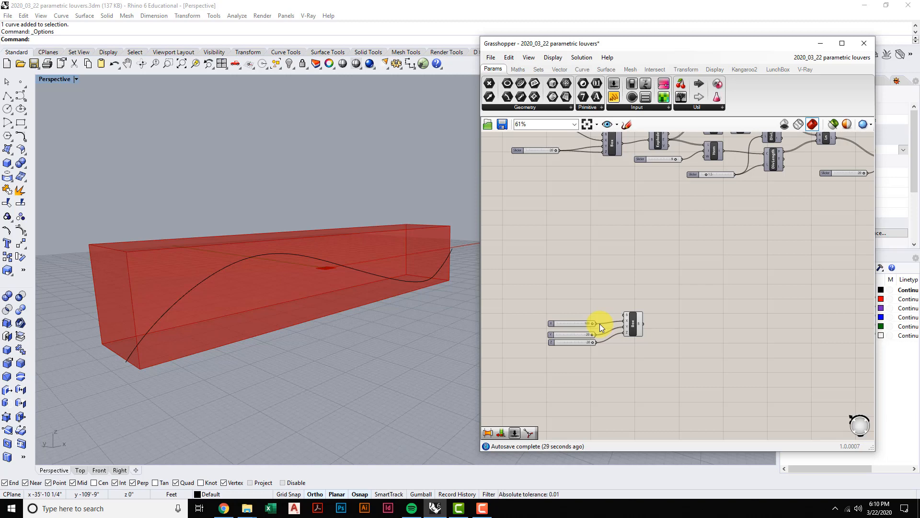
right_click_drag(660, 339, 660, 338)
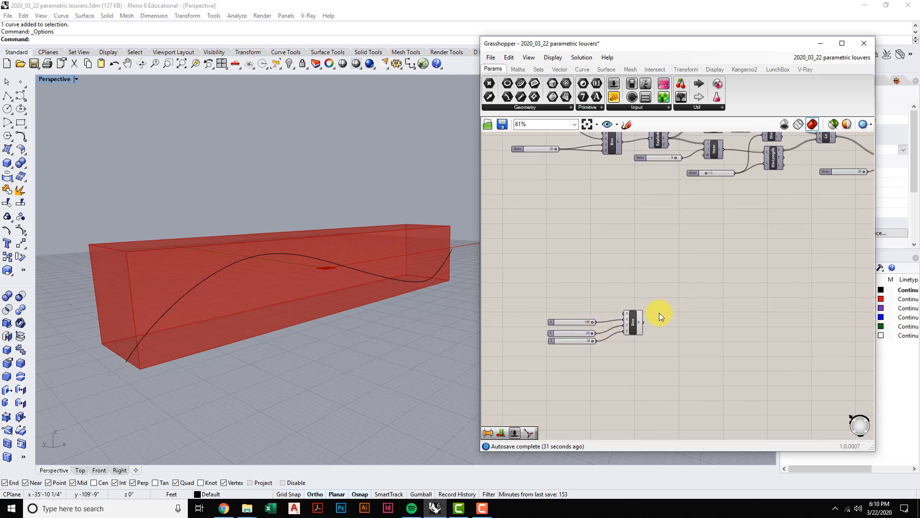
Add a Deconstruct Brep component beside the new Center Box and connect the box output to its brep input.
left_click(611, 70)
left_click(692, 106)
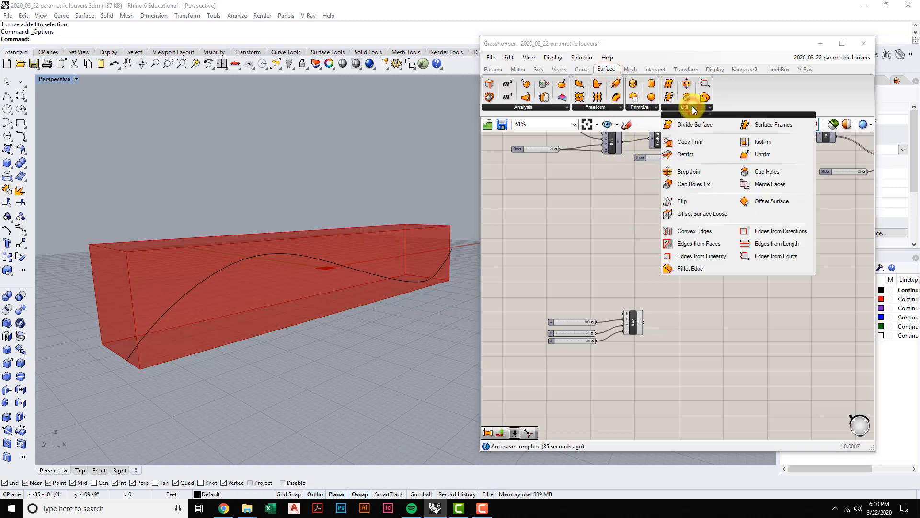
left_click(560, 108)
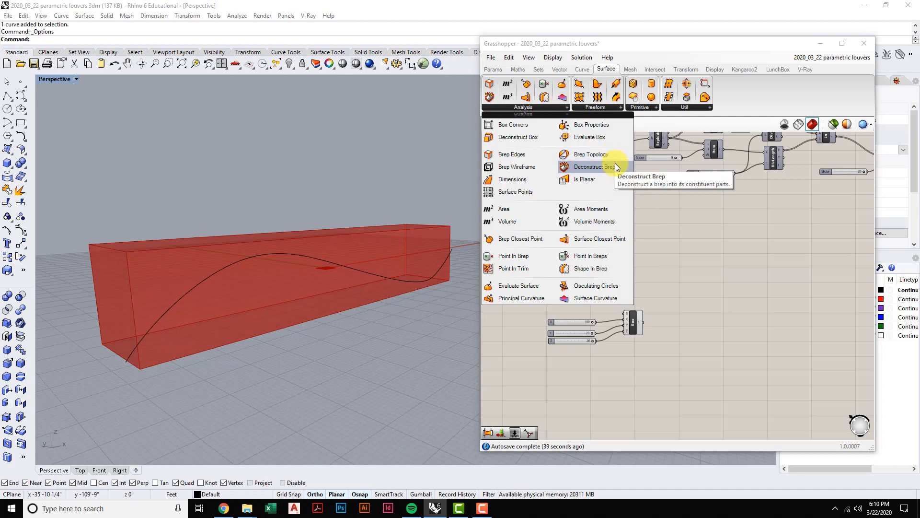
left_click_drag(612, 166, 680, 325)
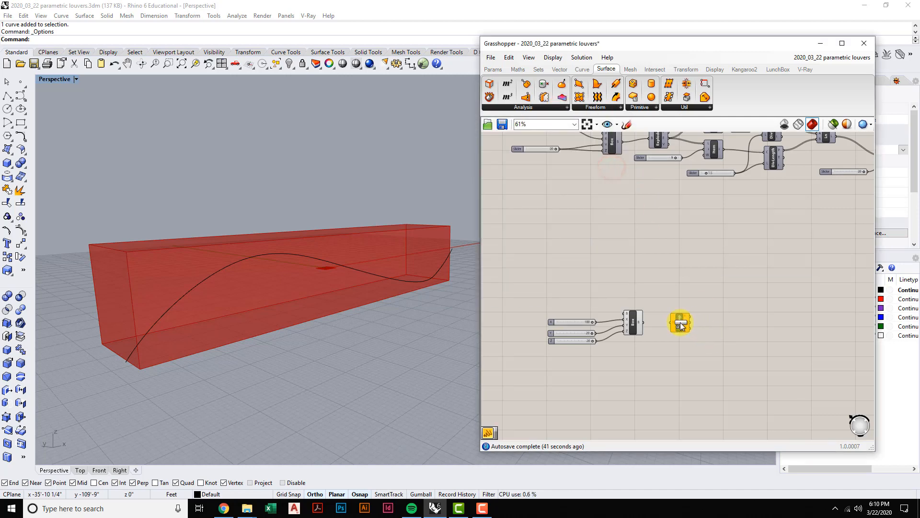
right_click_drag(664, 349, 657, 346)
scroll(645, 335, "up", 3)
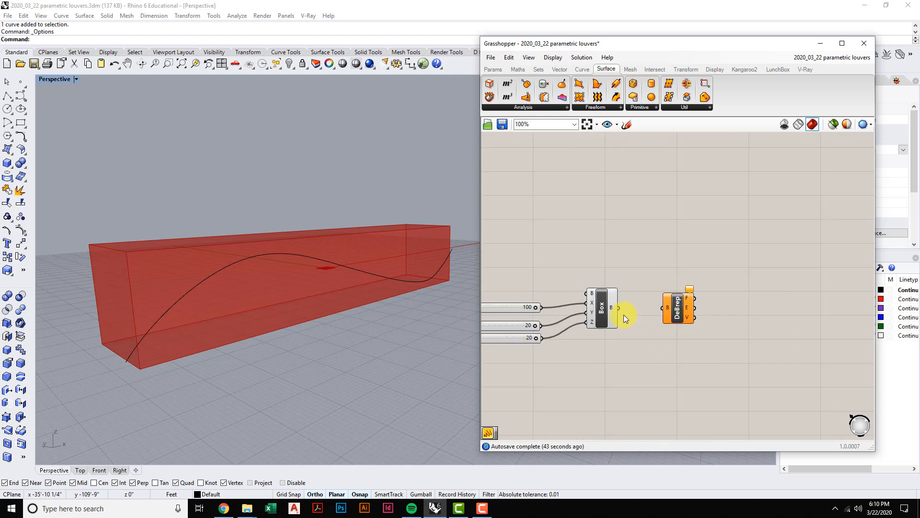
left_click_drag(660, 306, 664, 307)
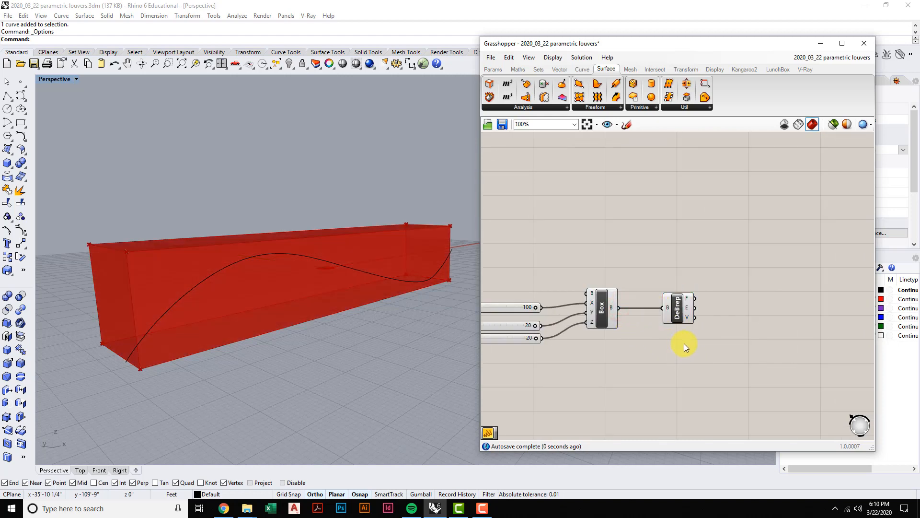
mouse_move(684, 354)
right_mouse_down()
mouse_move(698, 359)
mouse_move(691, 357)
right_mouse_up()
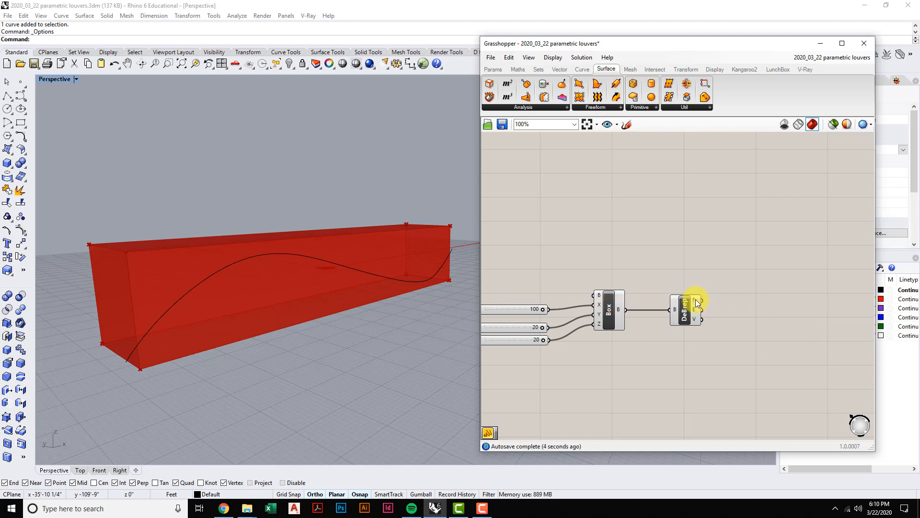
Turn off the preview of the new Center Box, leaving the Deconstruct Brep preview on.
left_click(685, 313)
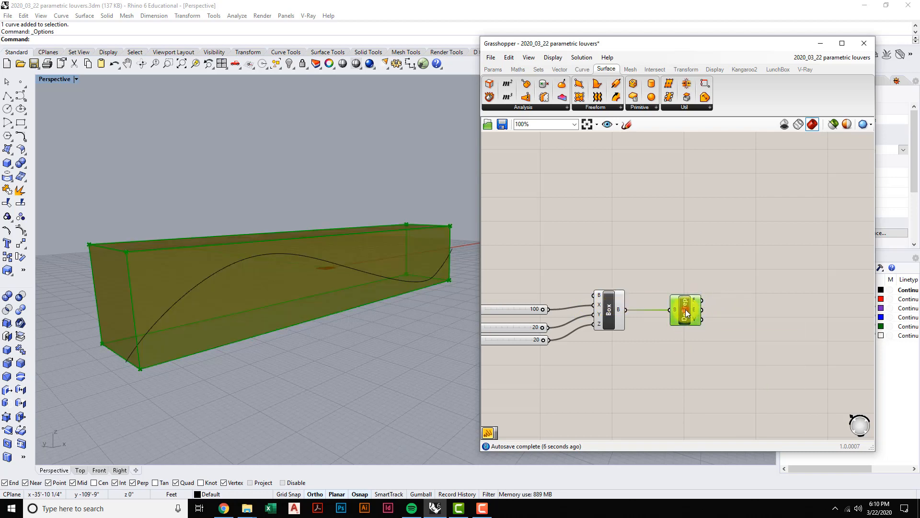
right_click_drag(680, 355, 728, 317)
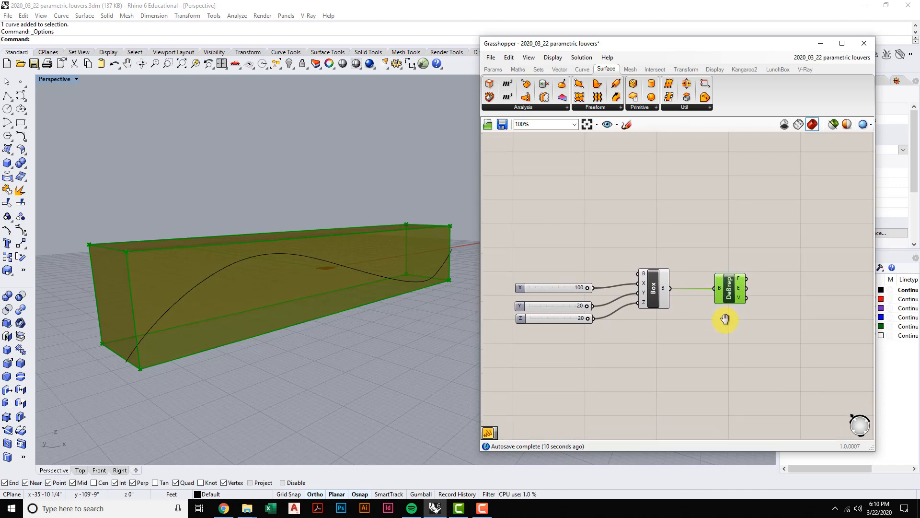
left_click(660, 282)
right_click(660, 229)
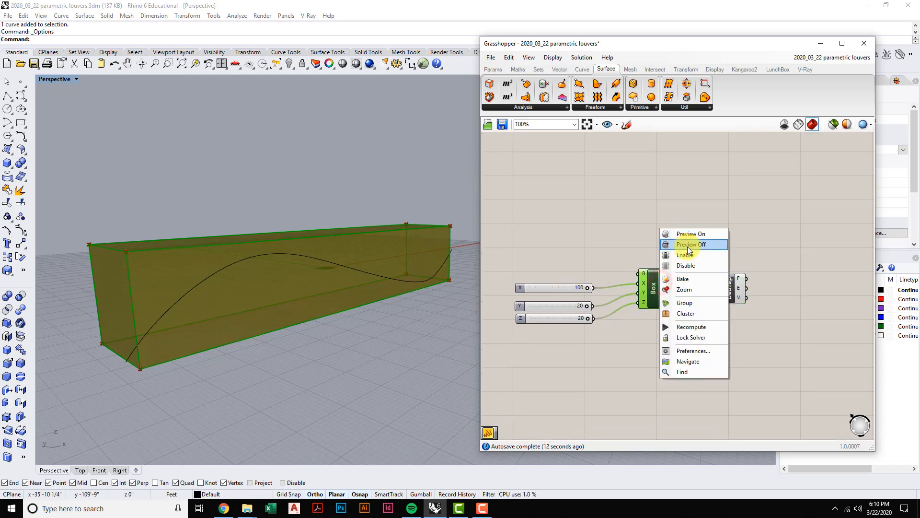
left_click(687, 245)
left_click(707, 334)
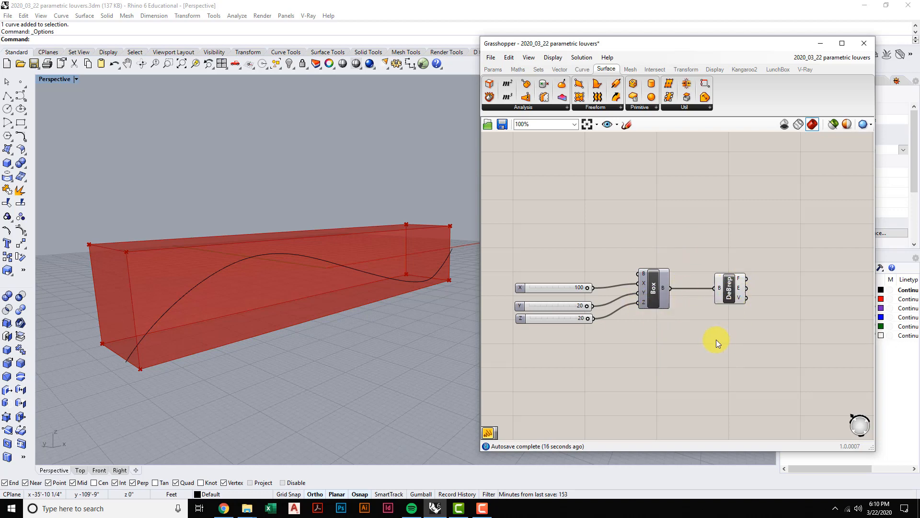
right_click_drag(716, 339, 705, 338)
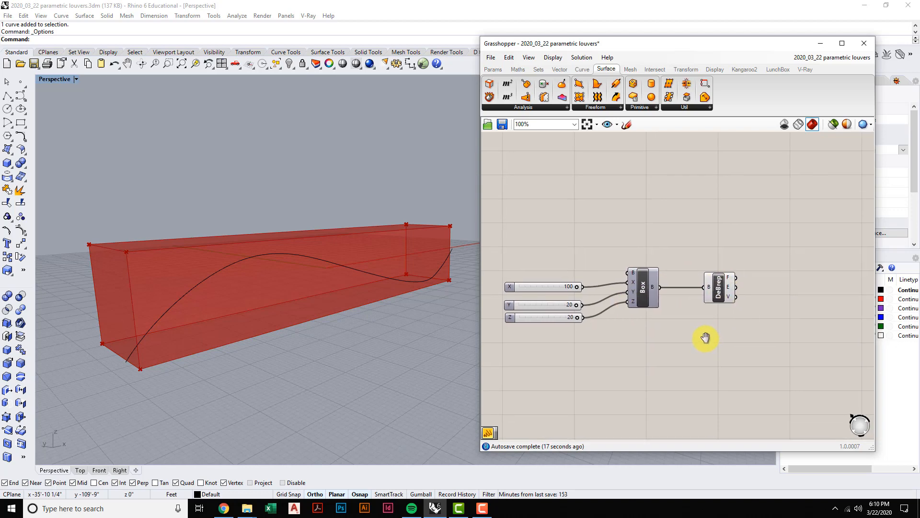
Highlight the deconstructed box in the viewport and examine the face, edge and vertex outputs of Deconstruct Brep.
left_click(720, 287)
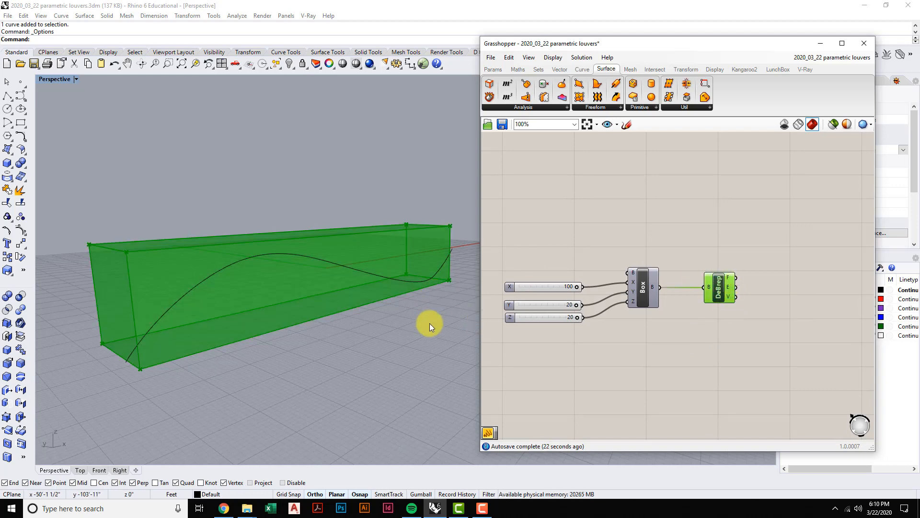
left_click(617, 344)
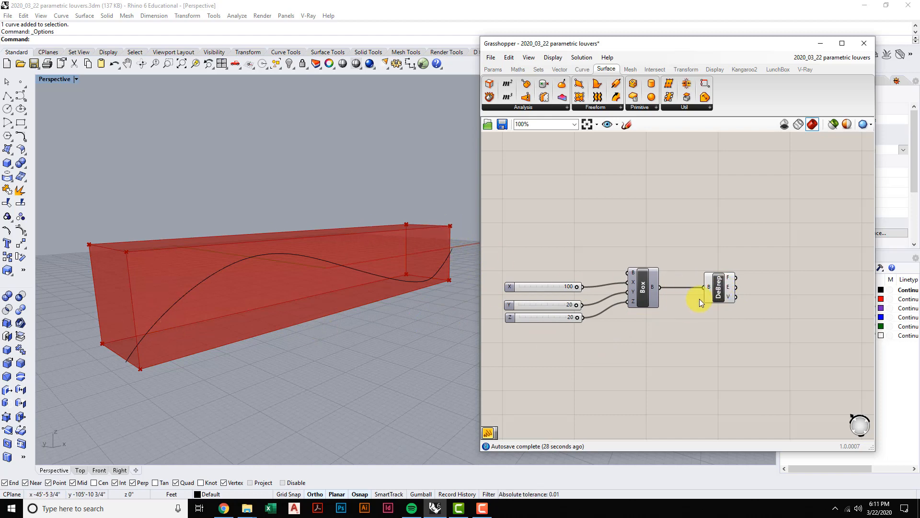
scroll(729, 318, "down", 3)
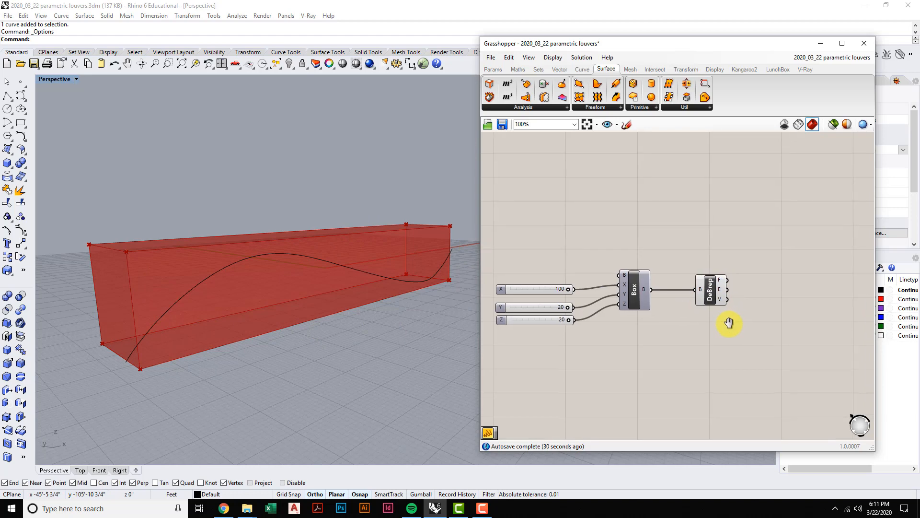
scroll(692, 363, "down", 3)
right_click_drag(691, 363, 683, 367)
scroll(702, 295, "up", 3)
right_click_drag(698, 303, 663, 326)
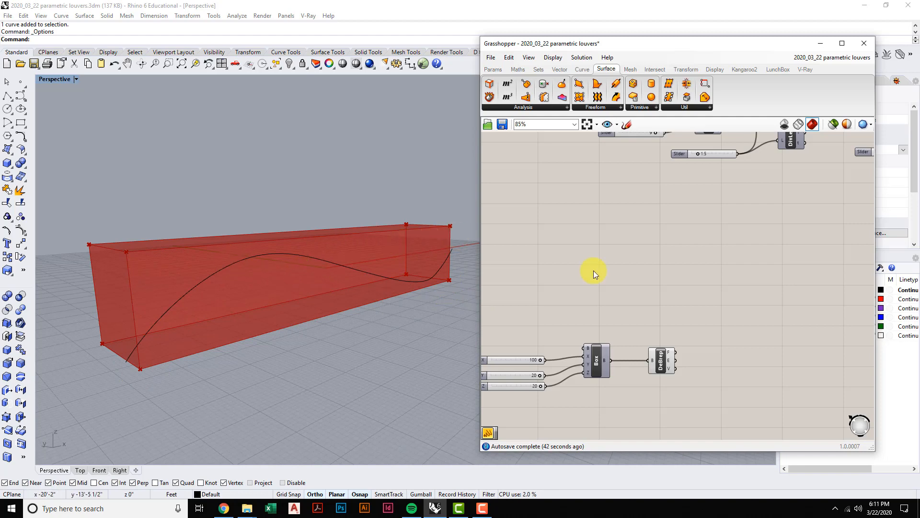
right_click_drag(718, 271, 737, 227)
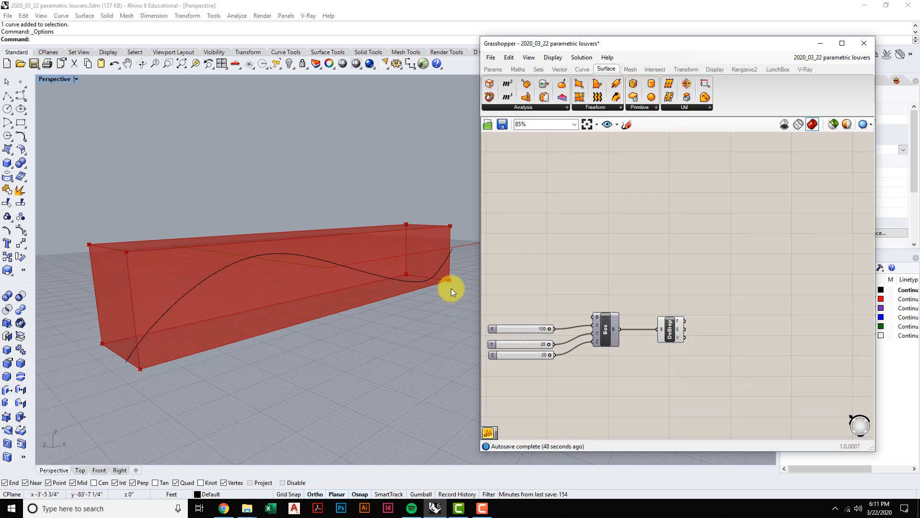
scroll(670, 309, "up", 3)
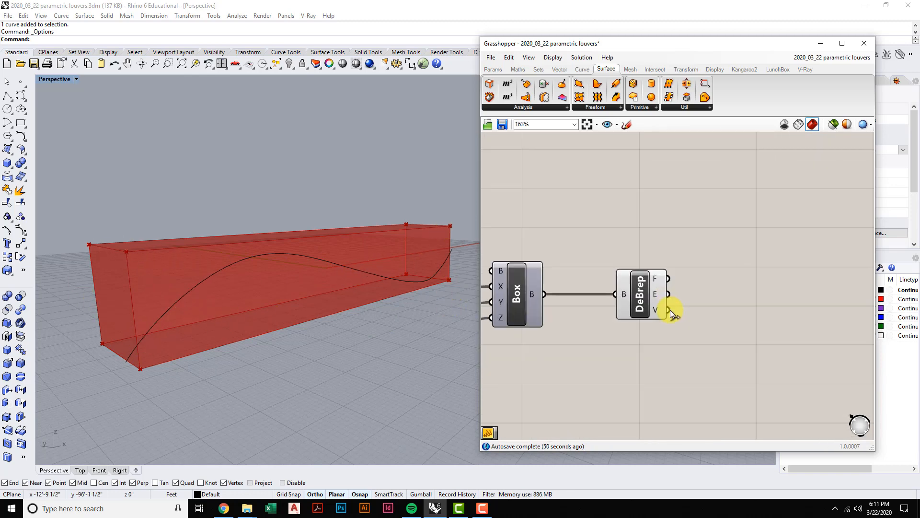
scroll(672, 307, "down", 2)
right_click_drag(682, 291, 695, 273)
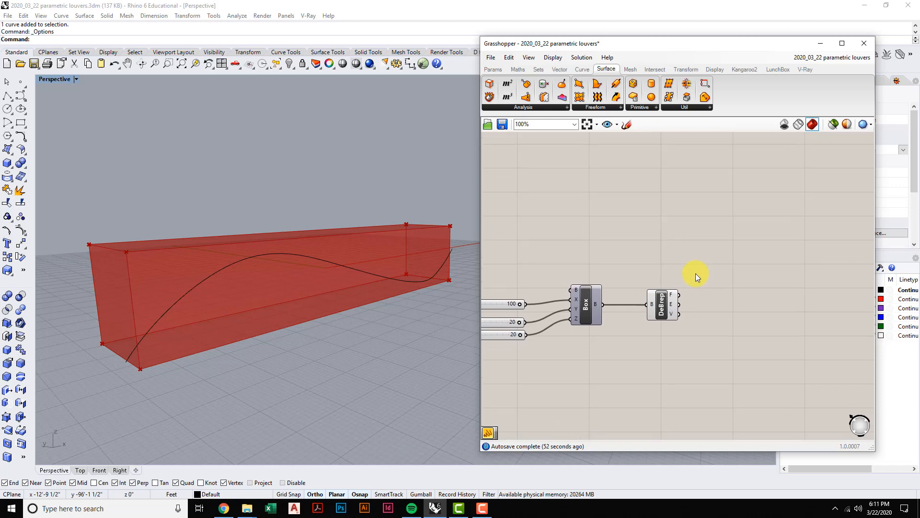
Add a List Item component beside Deconstruct Brep and connect the edges output to its list input.
left_click(538, 69)
left_click(541, 106)
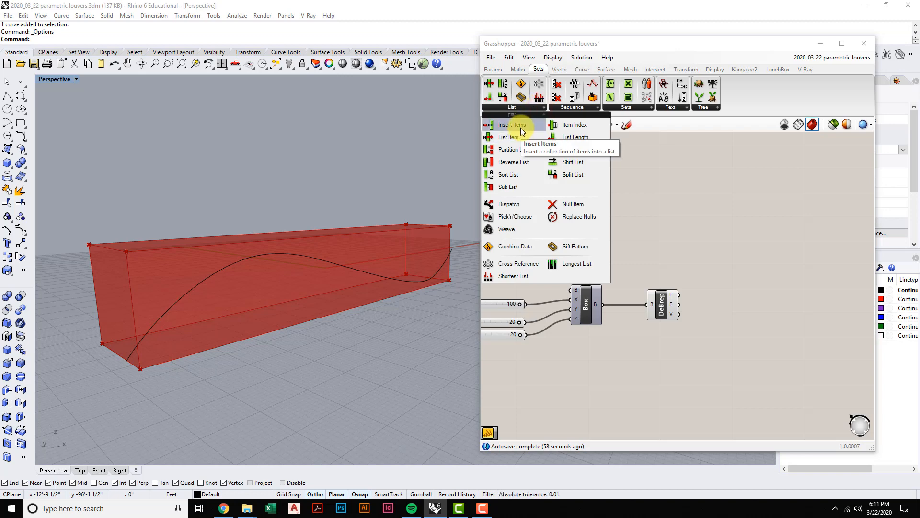
left_click_drag(521, 137, 731, 285)
right_click_drag(721, 333, 719, 312)
mouse_move(722, 254)
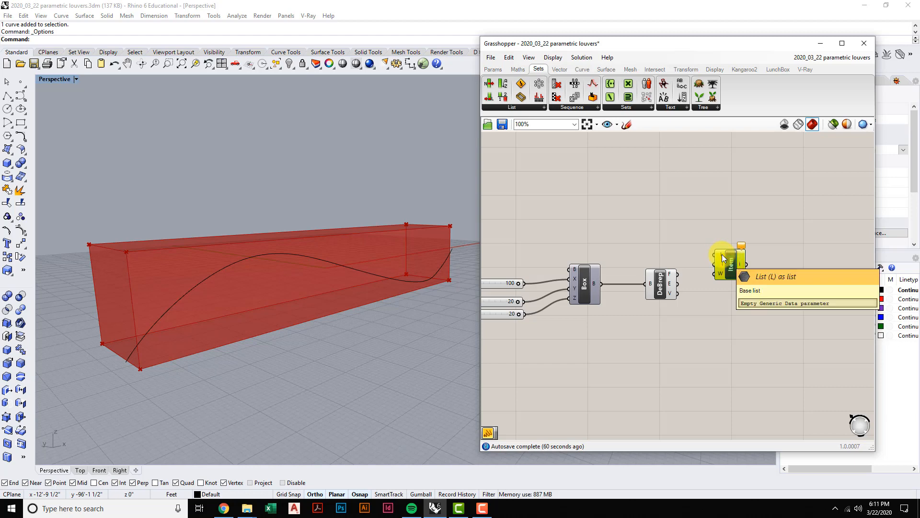
mouse_move(671, 283)
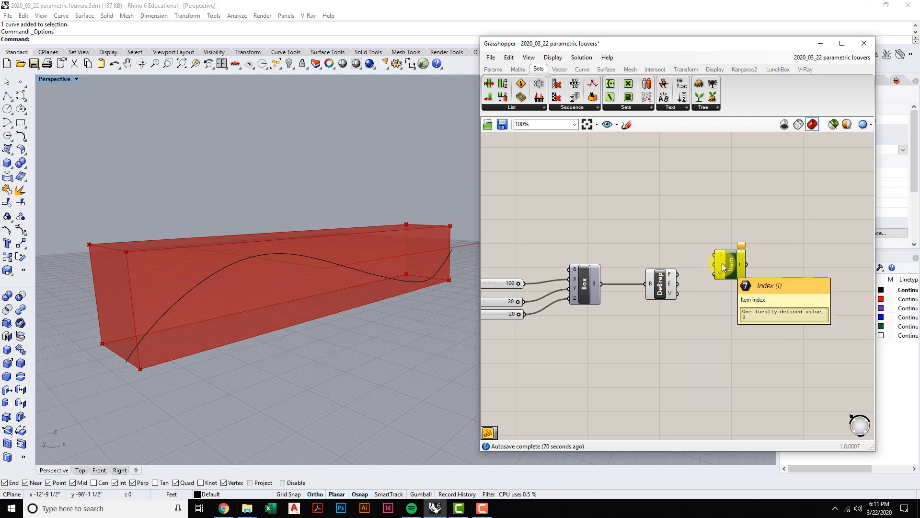
left_click(722, 307)
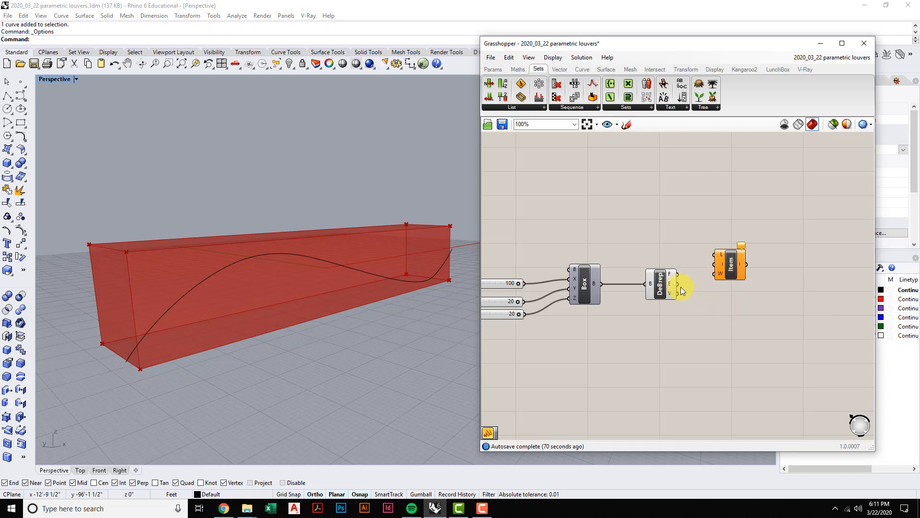
left_click_drag(677, 283, 715, 254)
left_click_drag(728, 263, 728, 271)
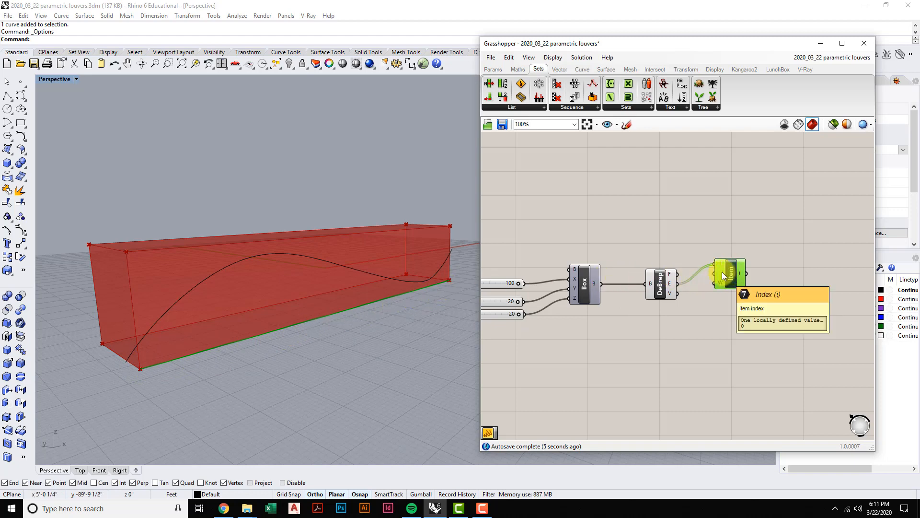
Add a number slider below the Deconstruct Brep component.
double_click(686, 344)
type("slider")
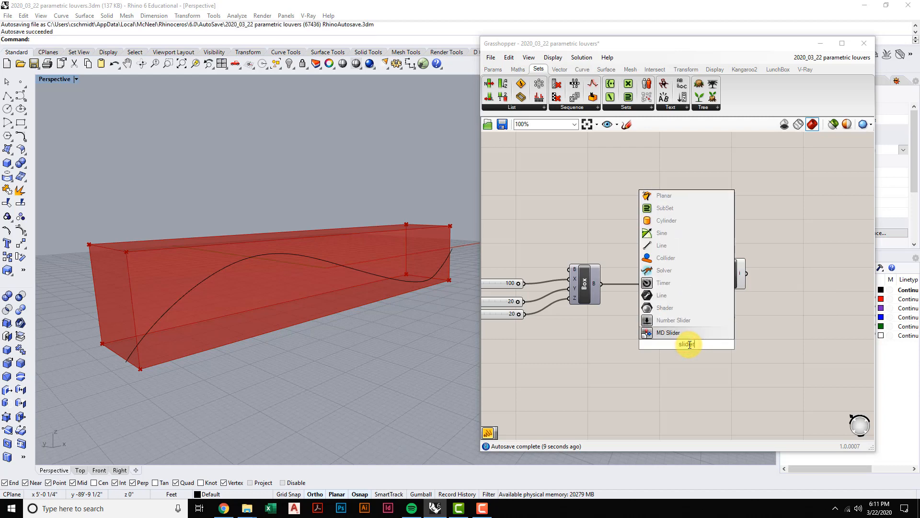
left_click(672, 320)
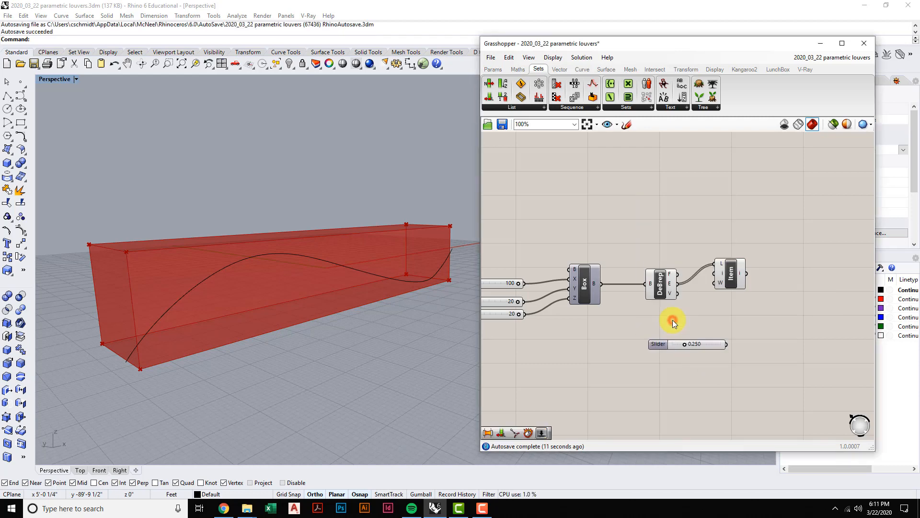
Configure the new slider for whole numbers with 0 digits and a maximum of 11.
right_click(694, 346)
left_click(659, 373)
right_click(688, 344)
left_click(704, 384)
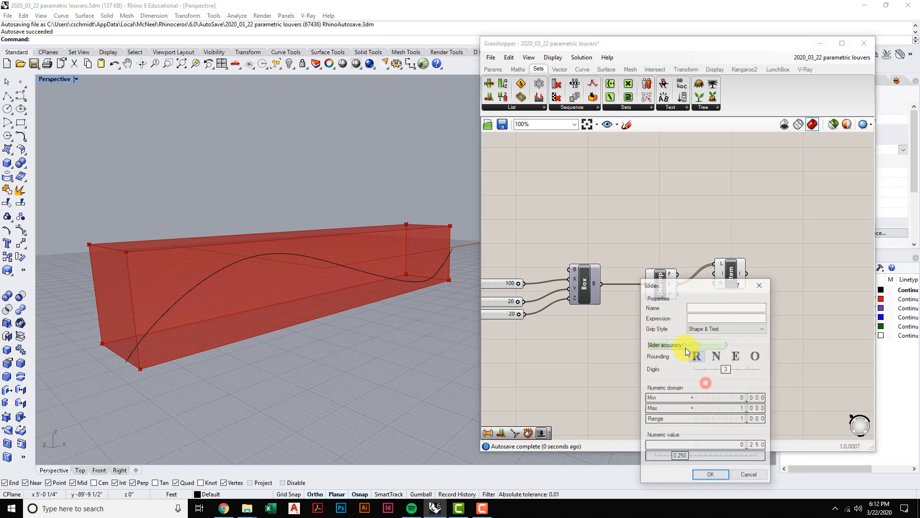
left_click_drag(721, 370, 683, 372)
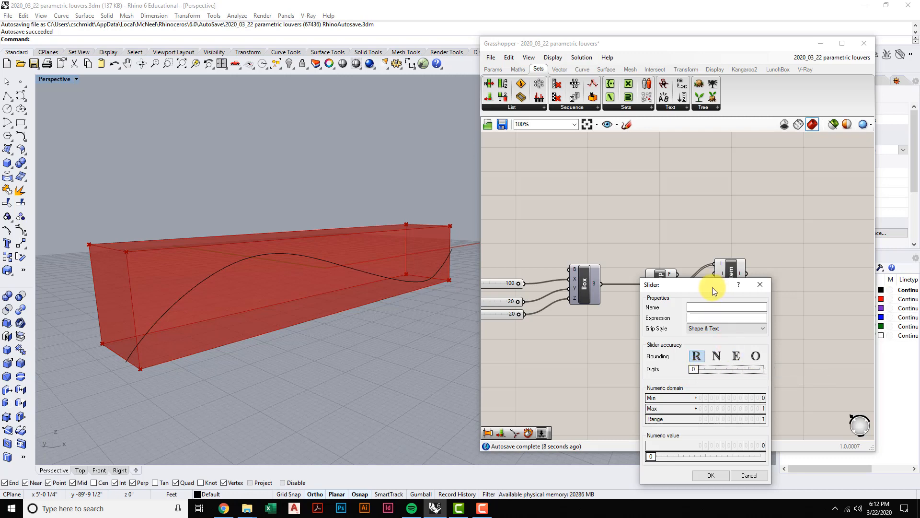
left_click_drag(712, 287, 709, 319)
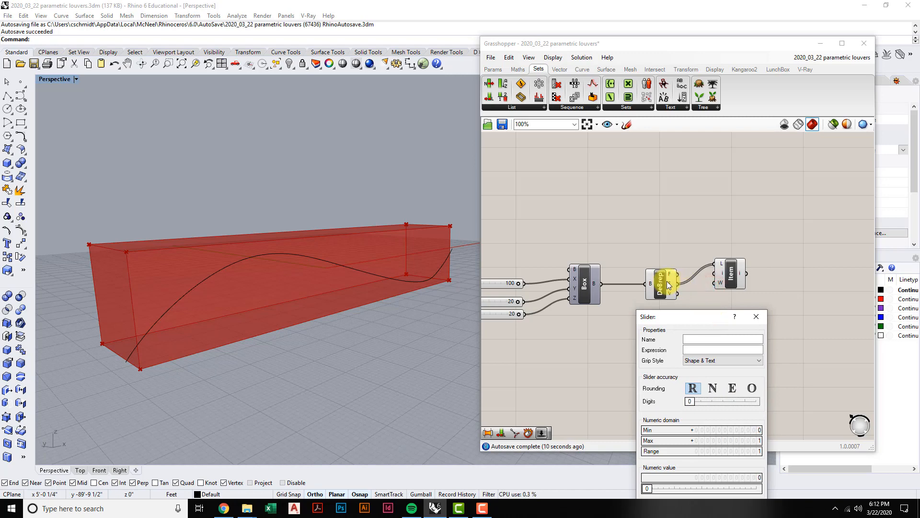
left_click_drag(696, 314, 697, 249)
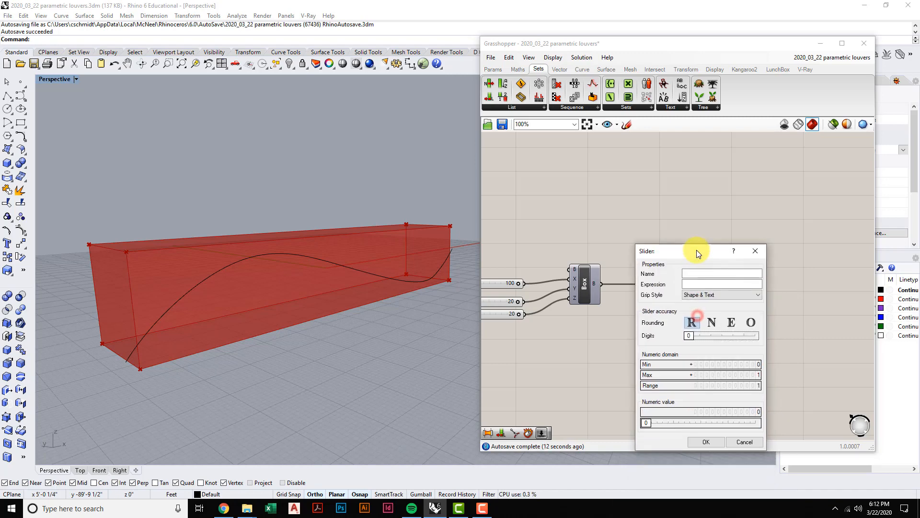
double_click(663, 375)
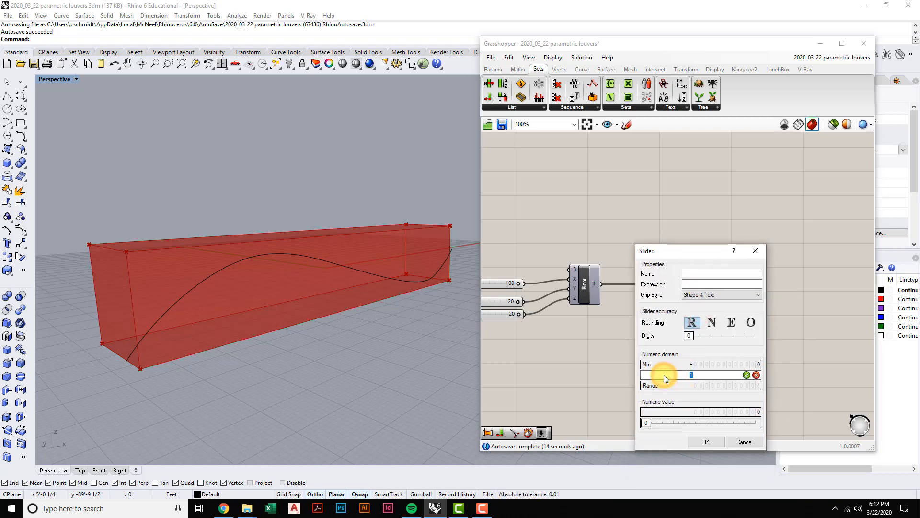
left_click(746, 375)
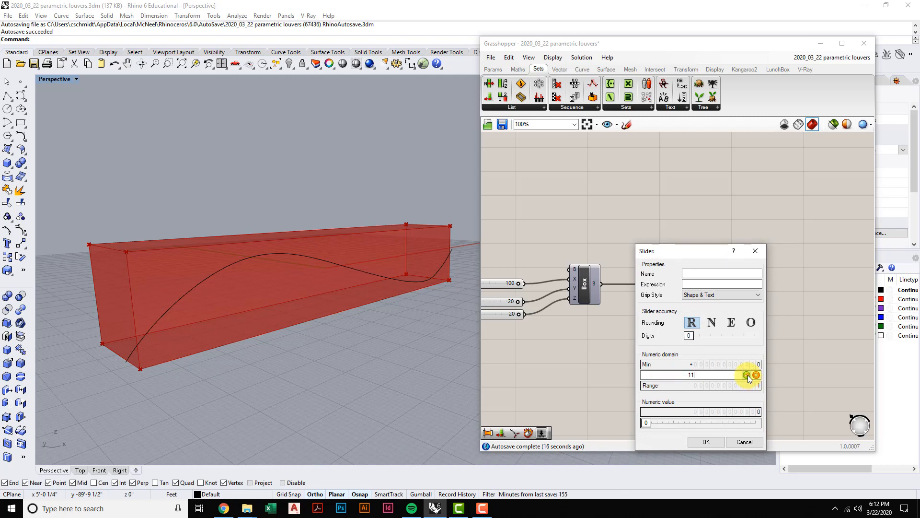
left_click(709, 441)
Connect the slider to List Item's index input and set it to 8 to pick the box's near vertical edge.
right_click_drag(701, 364, 664, 363)
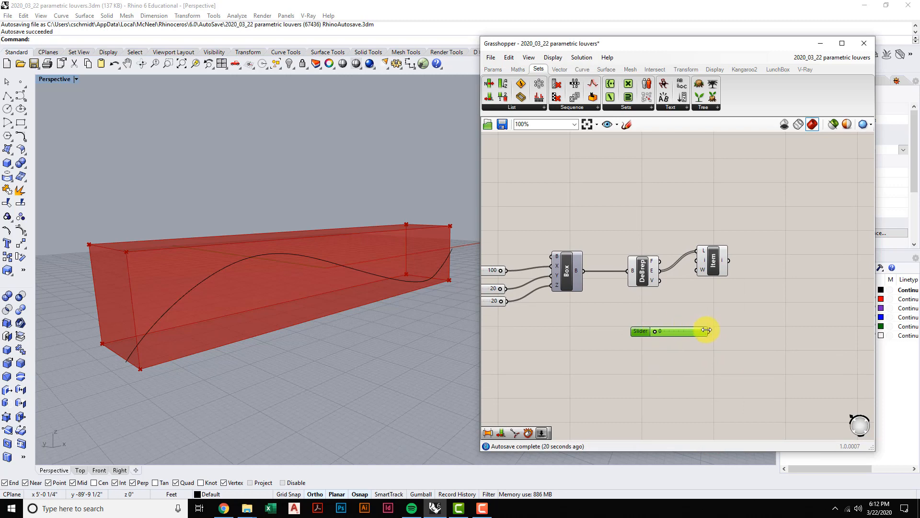
left_click_drag(696, 290, 721, 276)
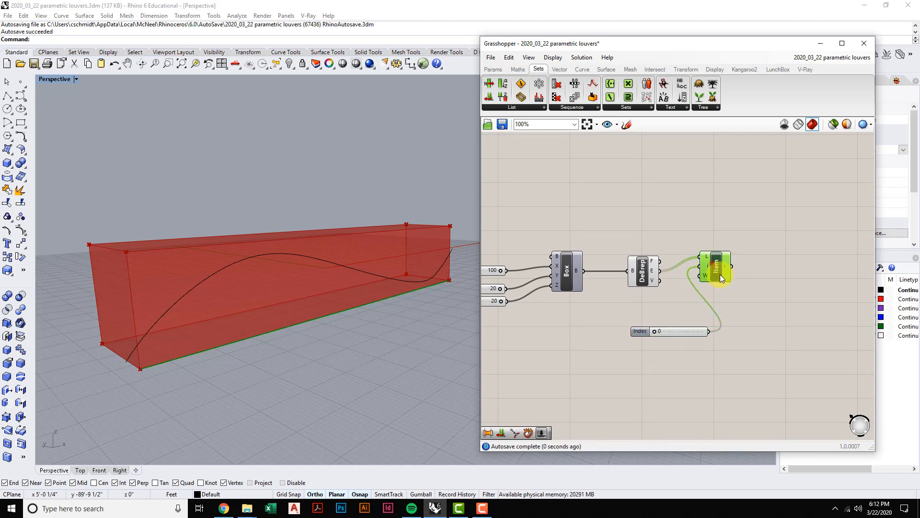
left_click(654, 332)
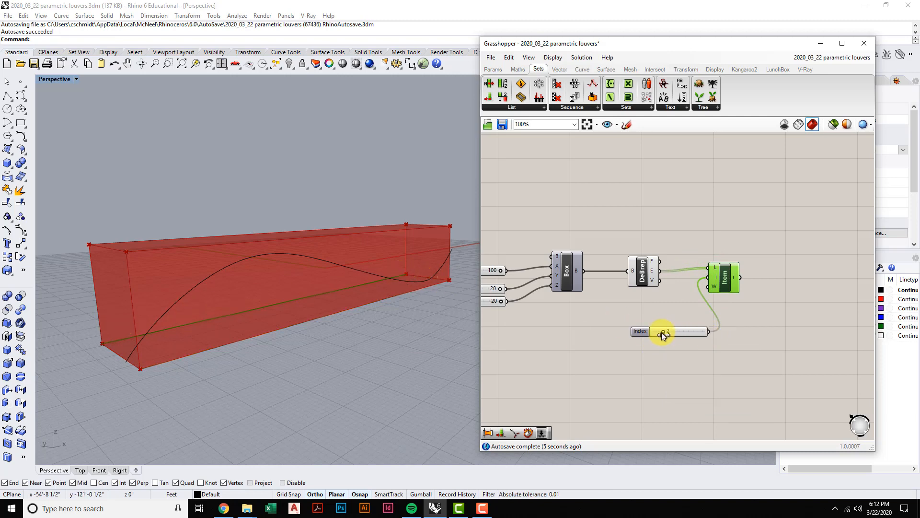
left_click_drag(661, 332, 689, 331)
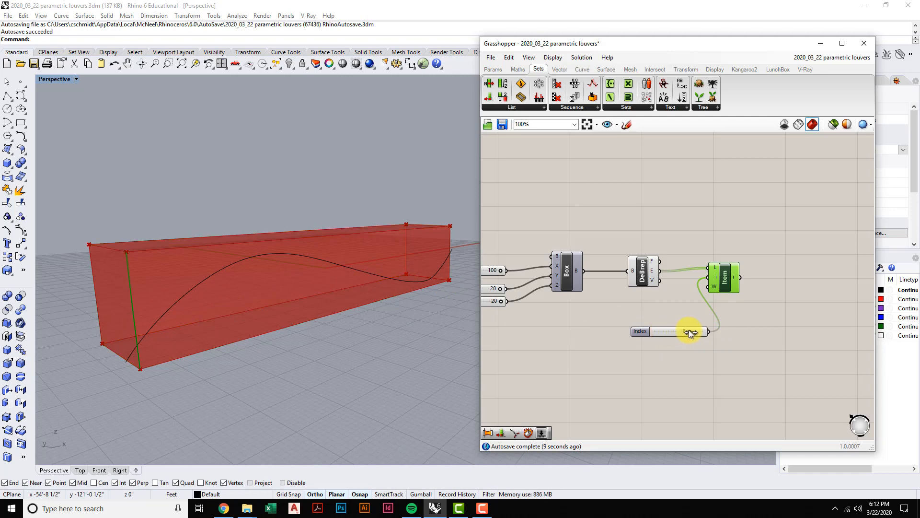
Reposition List Item farther from Deconstruct Brep with its index slider placed close below the connection.
right_click_drag(692, 351, 690, 362)
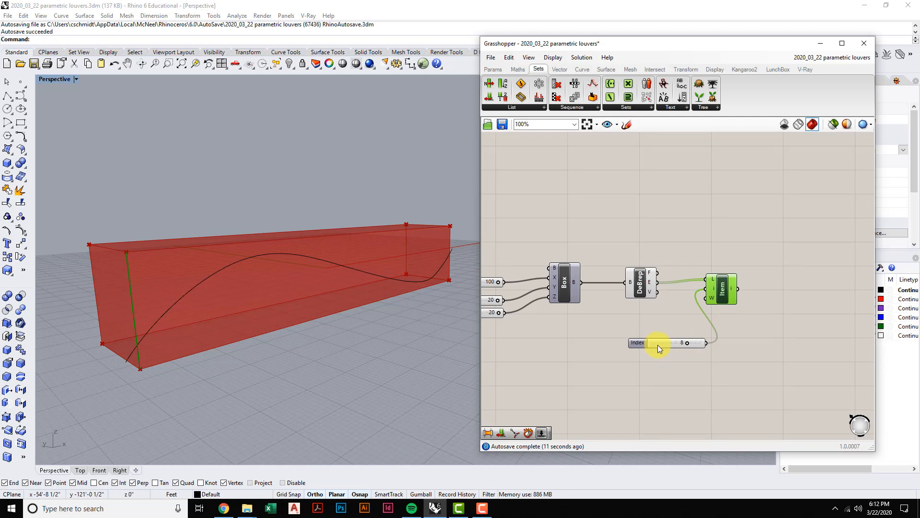
left_click_drag(657, 344, 640, 319)
left_click(720, 295)
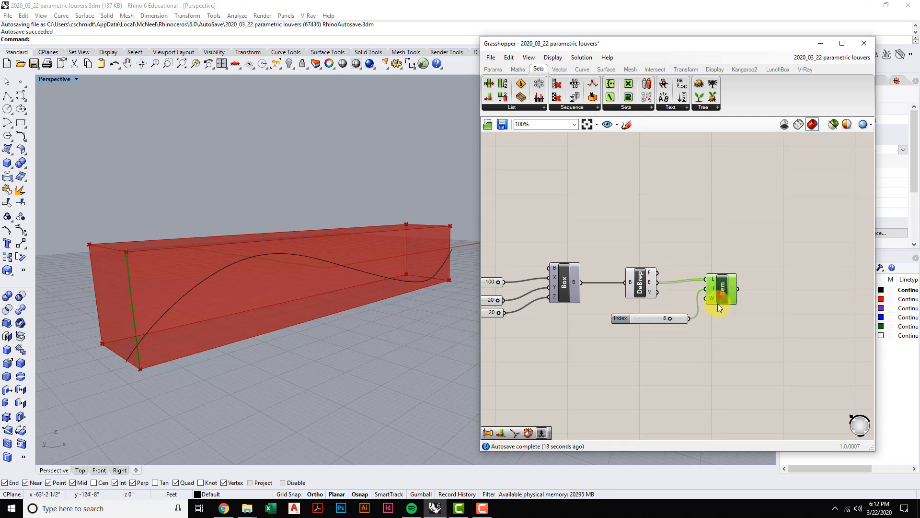
scroll(720, 324, "down", 1)
right_click_drag(720, 323, 700, 286)
scroll(709, 339, "down", 3)
scroll(704, 344, "up", 2)
scroll(712, 340, "up", 2)
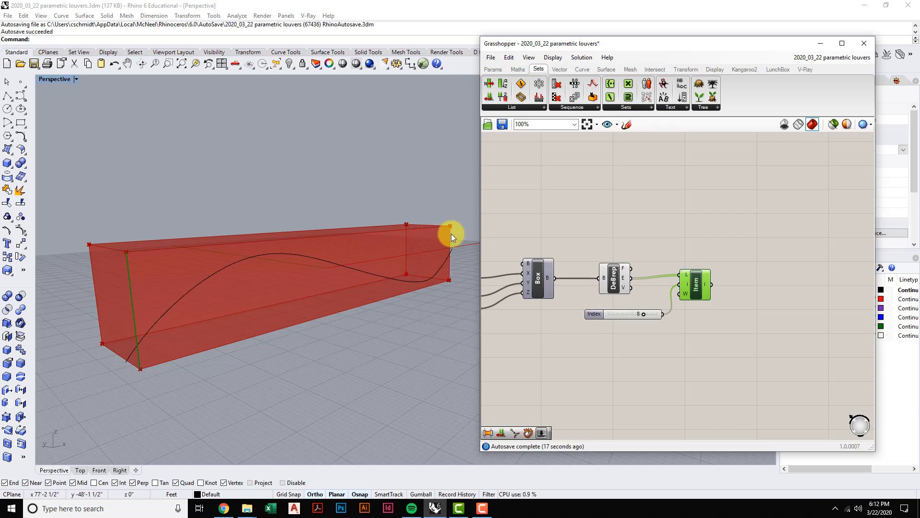
left_click_drag(701, 292, 734, 286)
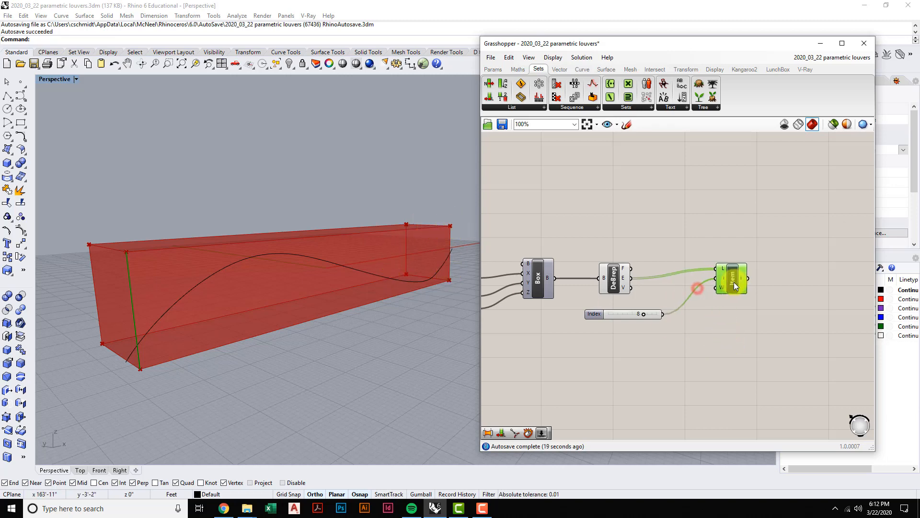
left_click_drag(635, 314, 686, 307)
Duplicate List Item with its index slider, then arrange the two pairs one above the other beside Deconstruct Brep.
mouse_move(742, 325)
left_mouse_down()
mouse_move(702, 275)
mouse_move(708, 303)
mouse_move(734, 332)
mouse_move(733, 347)
mouse_move(732, 337)
left_mouse_up()
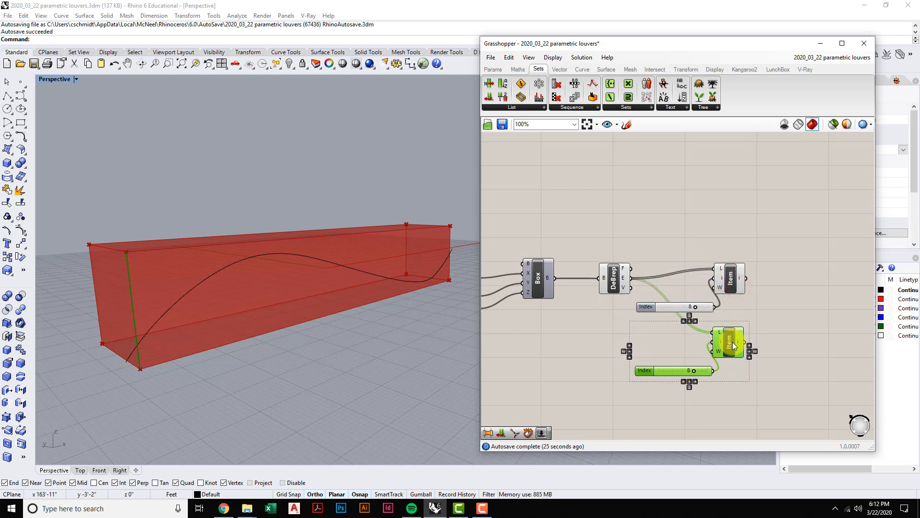
left_click_drag(726, 287, 703, 294)
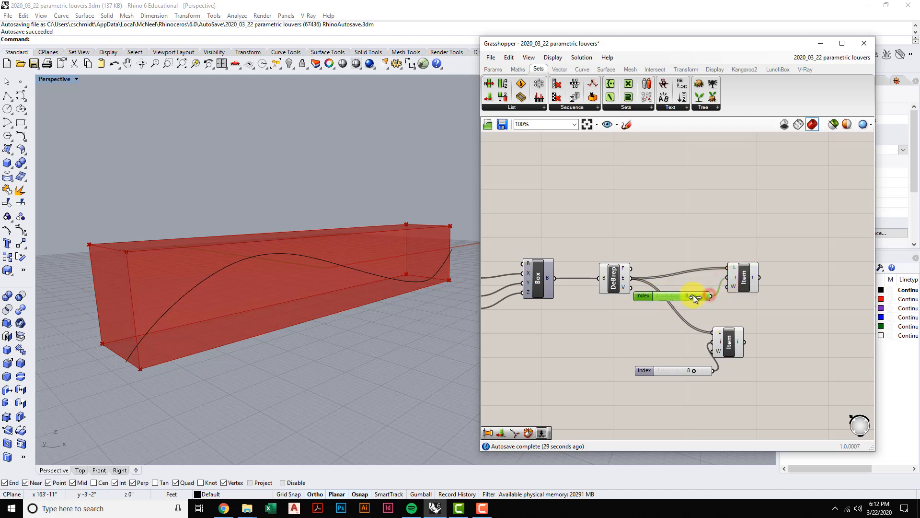
left_click_drag(729, 349, 745, 332)
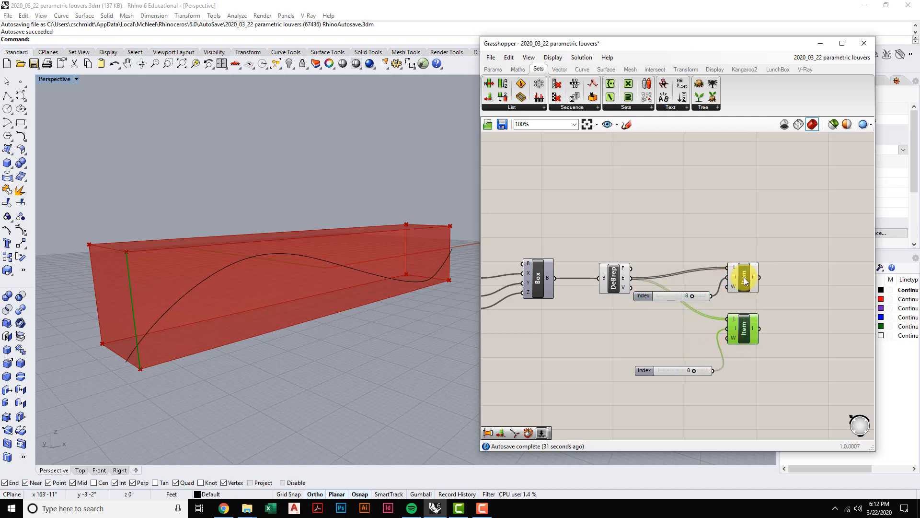
left_click_drag(698, 296, 685, 243)
left_click_drag(745, 280, 741, 269)
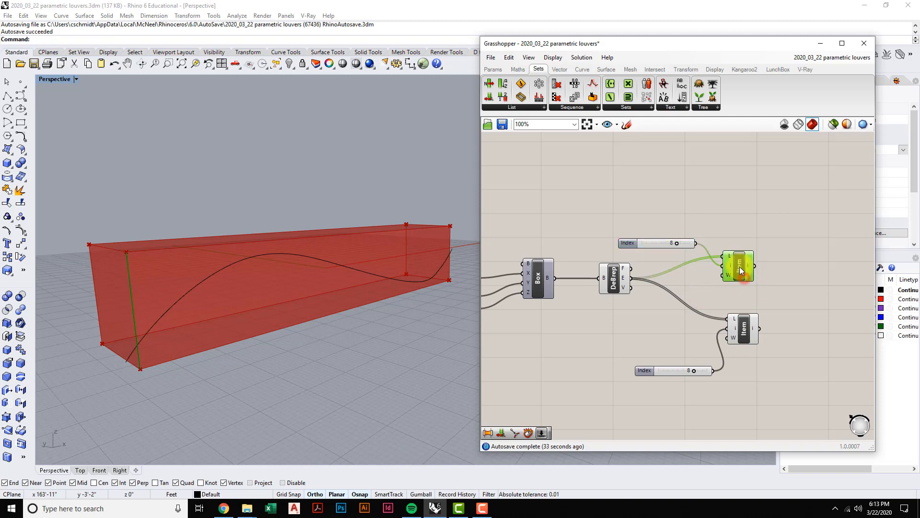
left_click_drag(745, 328, 745, 319)
left_click_drag(703, 369, 686, 342)
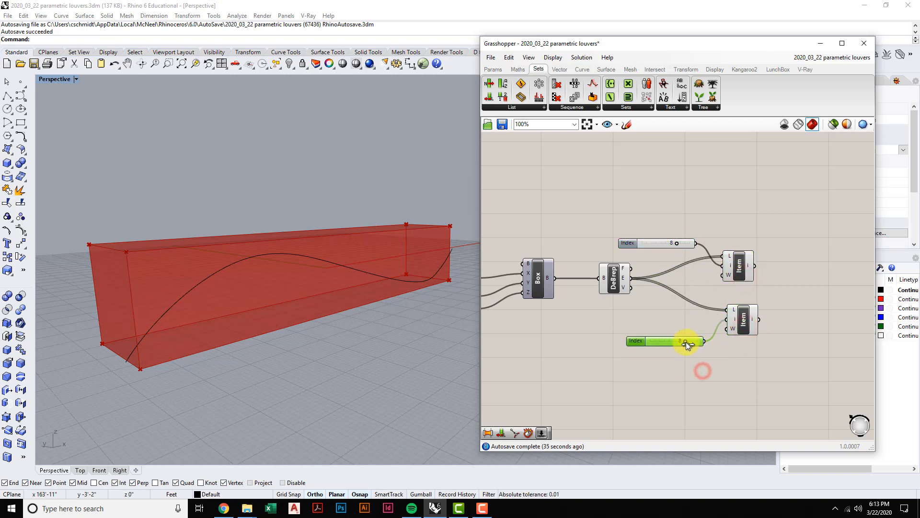
Set the duplicated index slider to 9 so the second List Item picks the vertical edge at the box's far end.
left_click(743, 319)
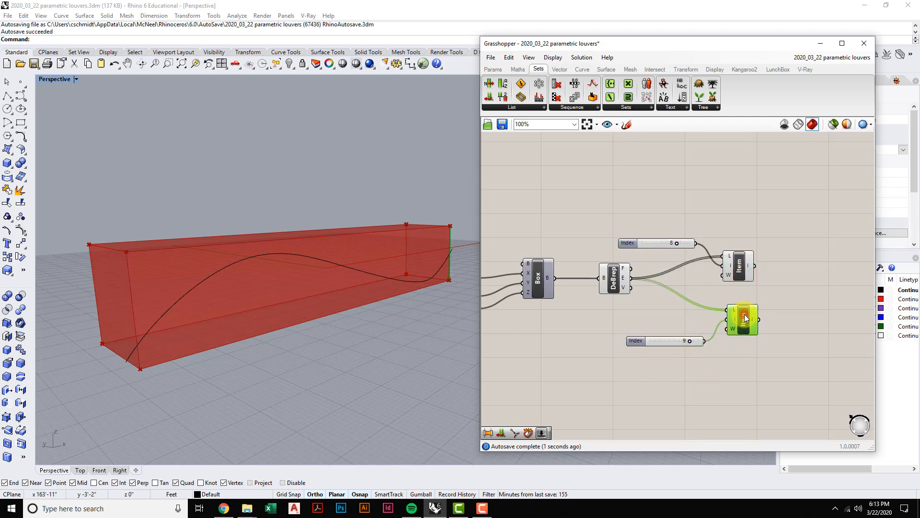
left_click(734, 267)
left_click(668, 349)
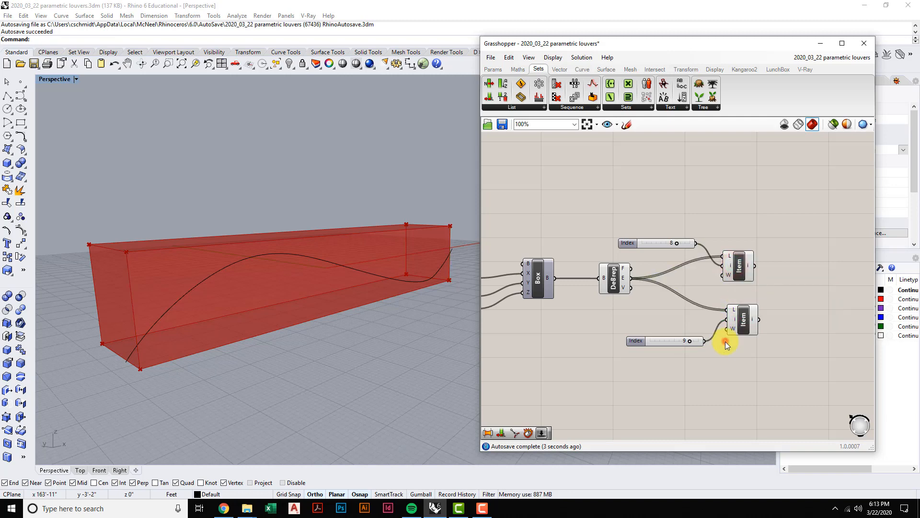
Examine the lower and upper List Items in turn, highlighting the edge each one picks on the box.
scroll(709, 359, "down", 4)
right_click_drag(709, 369, 669, 358)
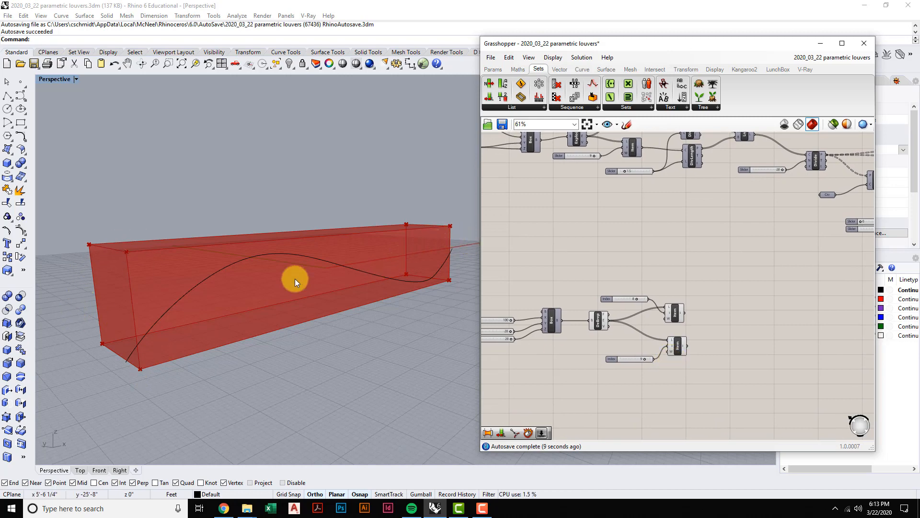
scroll(678, 335, "up", 4)
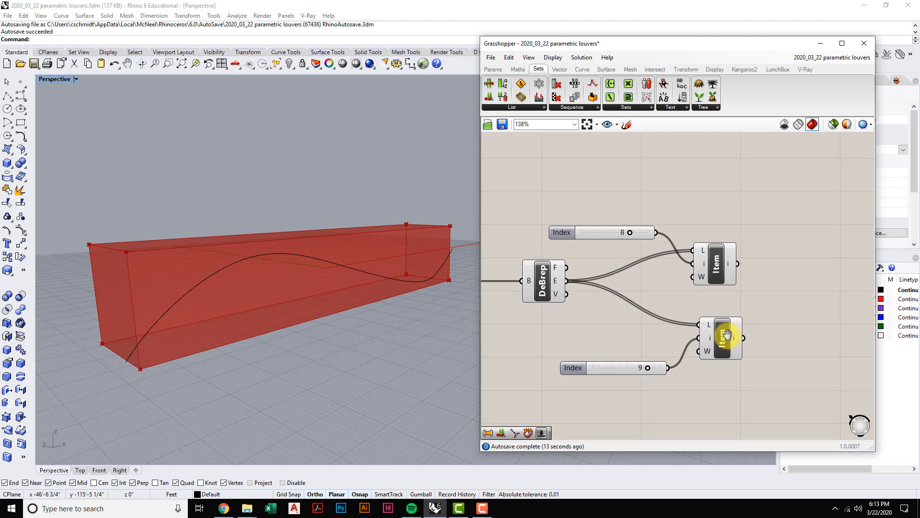
mouse_move(756, 384)
right_mouse_down()
mouse_move(758, 366)
mouse_move(749, 377)
right_mouse_up()
scroll(749, 377, "down", 3)
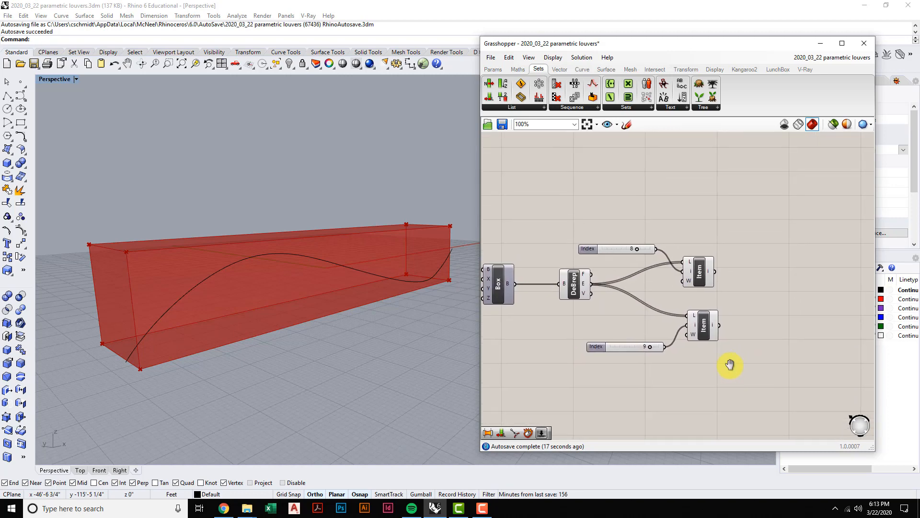
scroll(729, 365, "up", 1)
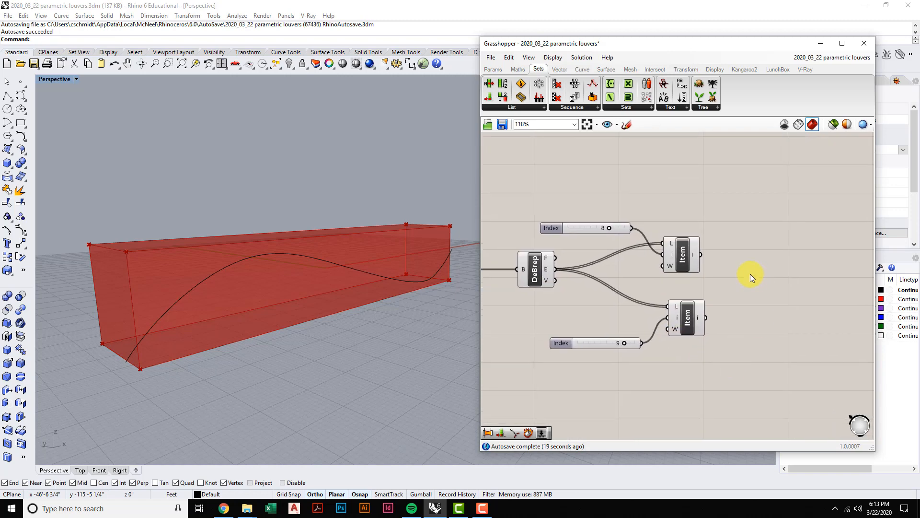
left_click(690, 318)
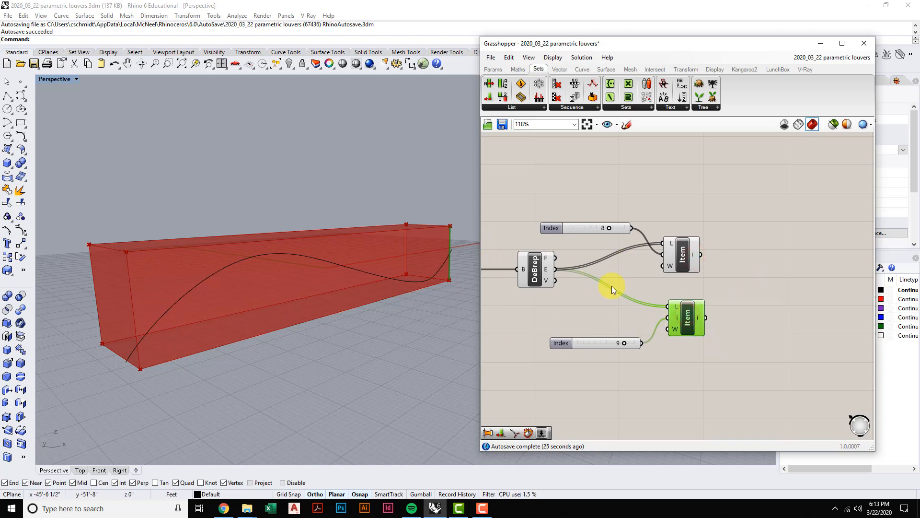
left_click(691, 252)
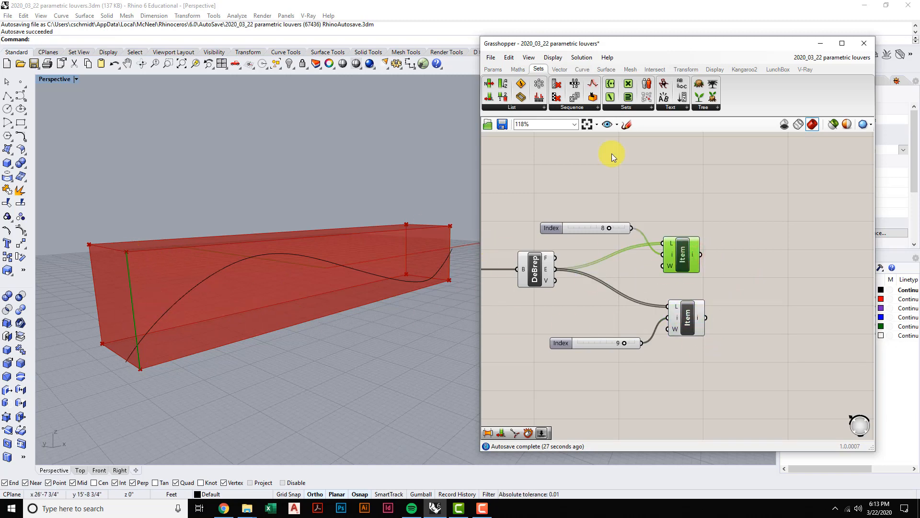
Add a Divide Length component after the two List Items and space it away from them.
left_click(583, 69)
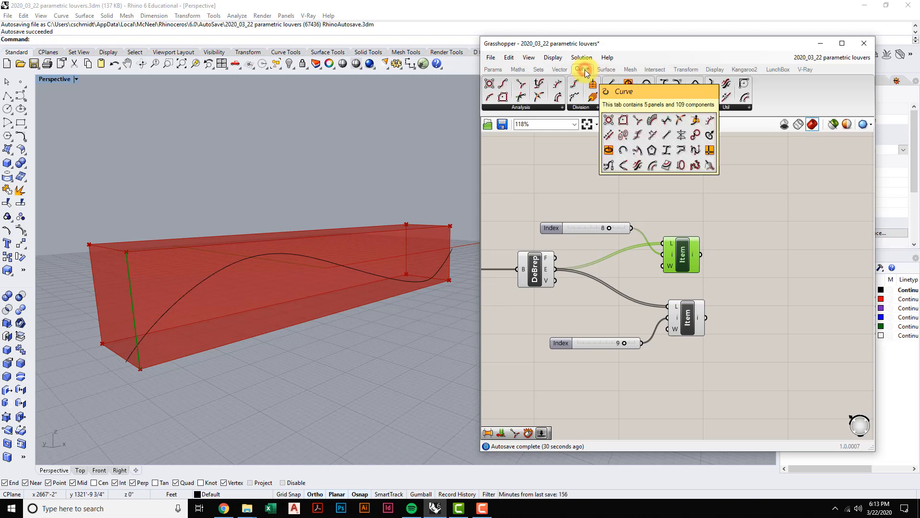
left_click(592, 108)
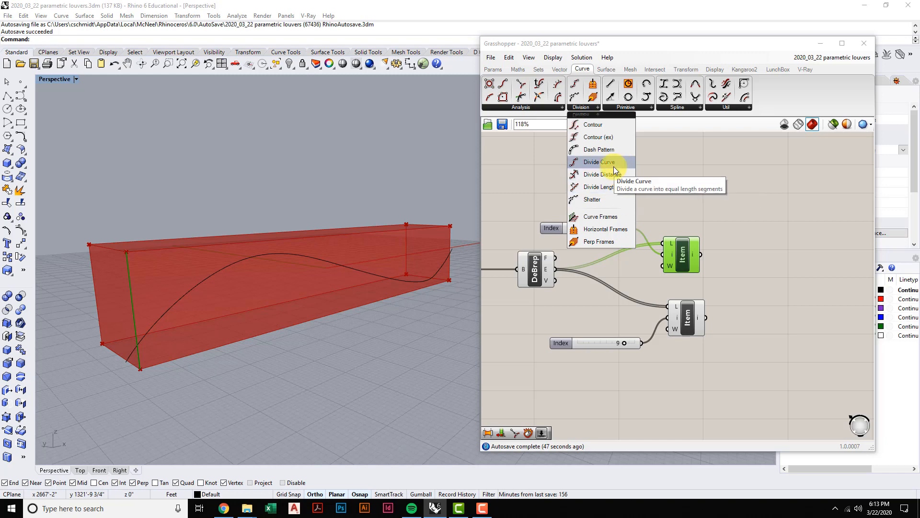
left_click(614, 185)
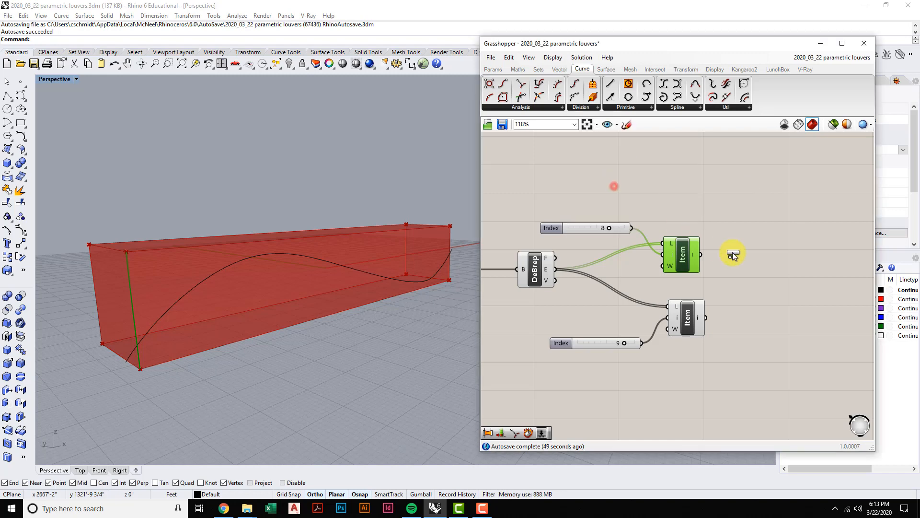
left_click(735, 242)
scroll(739, 253, "down", 5)
right_click_drag(739, 252, 689, 217)
scroll(697, 292, "up", 5)
left_click_drag(702, 275, 729, 276)
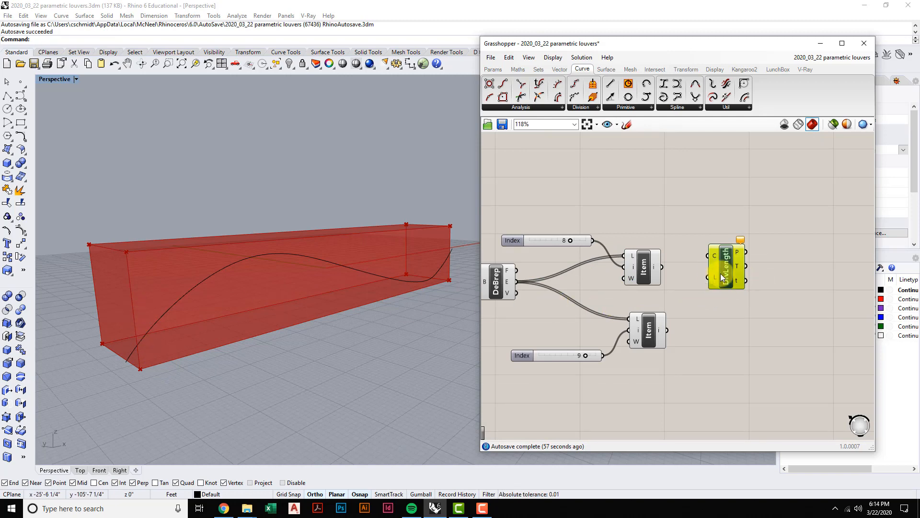
left_click_drag(721, 276, 749, 282)
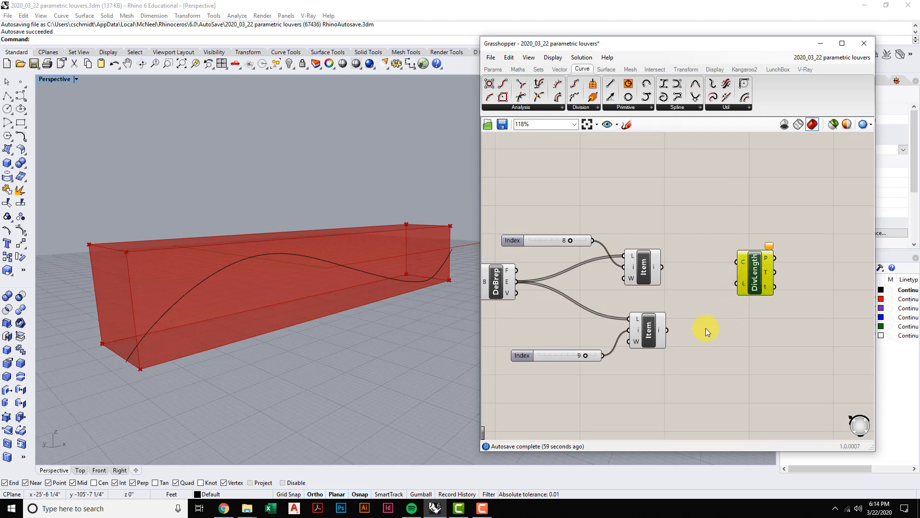
right_click_drag(706, 329, 710, 309)
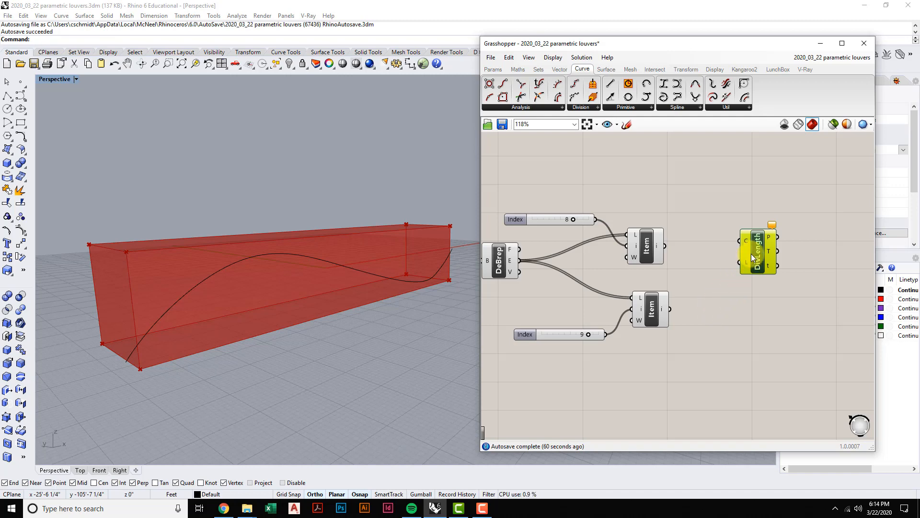
left_click_drag(756, 253, 758, 250)
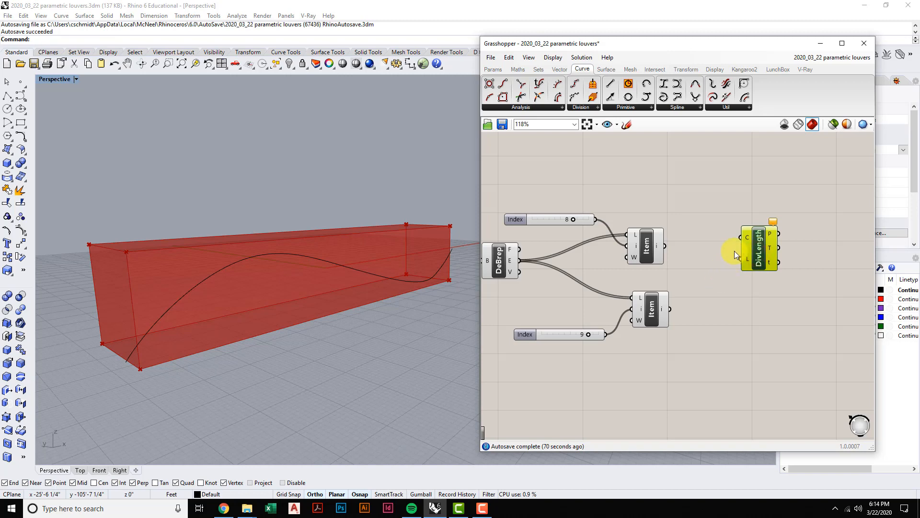
right_click_drag(692, 266, 672, 273)
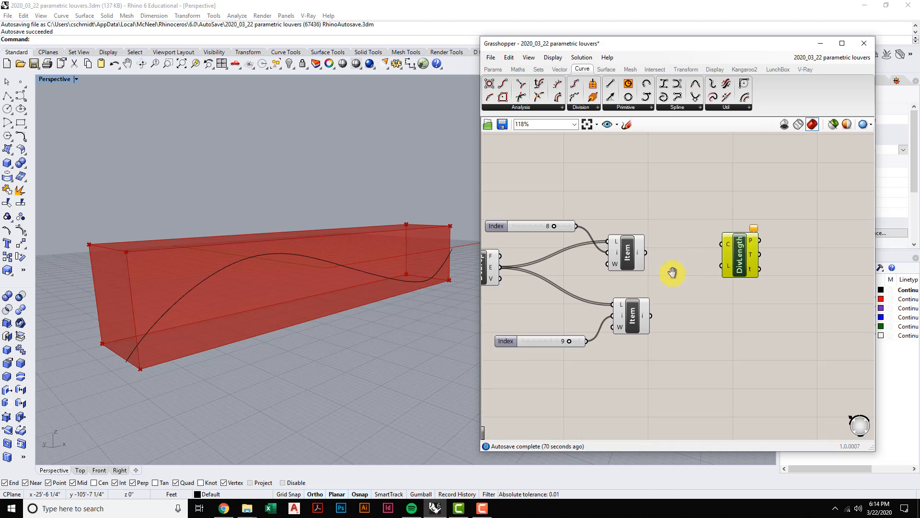
Connect the upper List Item's output to the curve input of the Divide Length component.
left_click(634, 247)
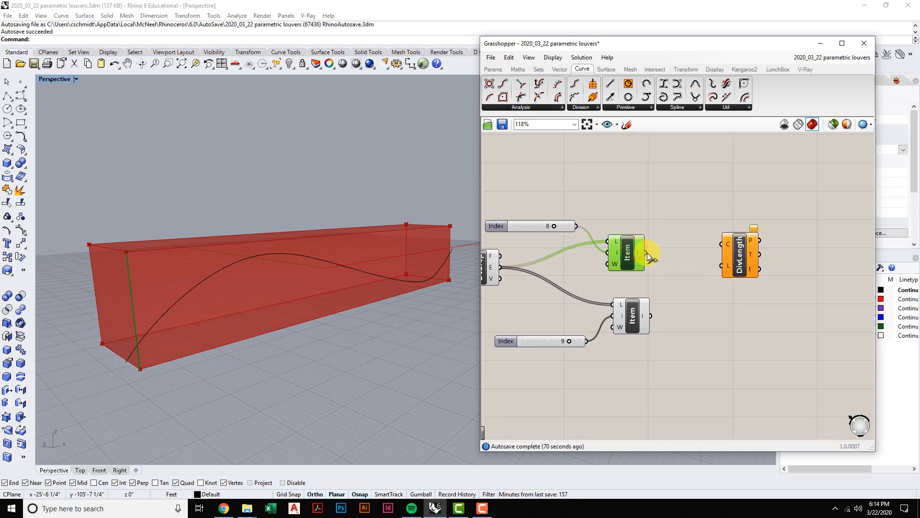
left_click_drag(646, 252, 717, 243)
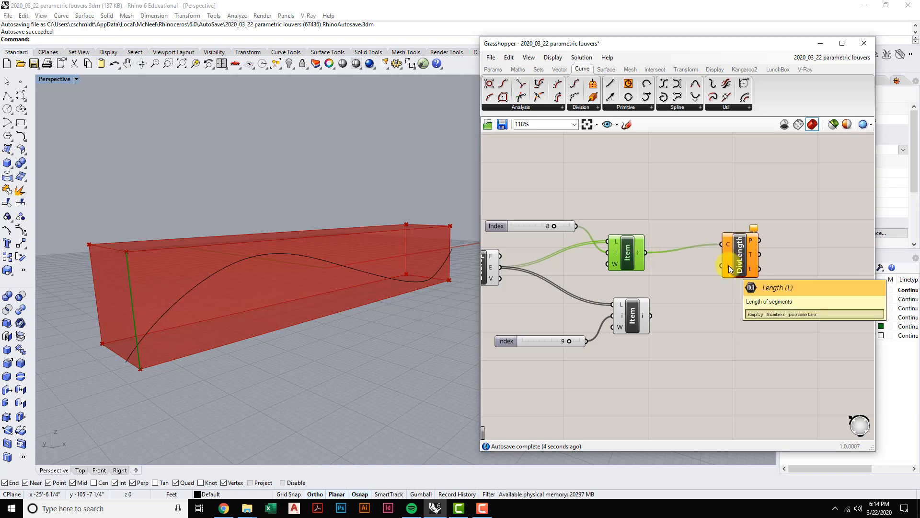
left_click(770, 281)
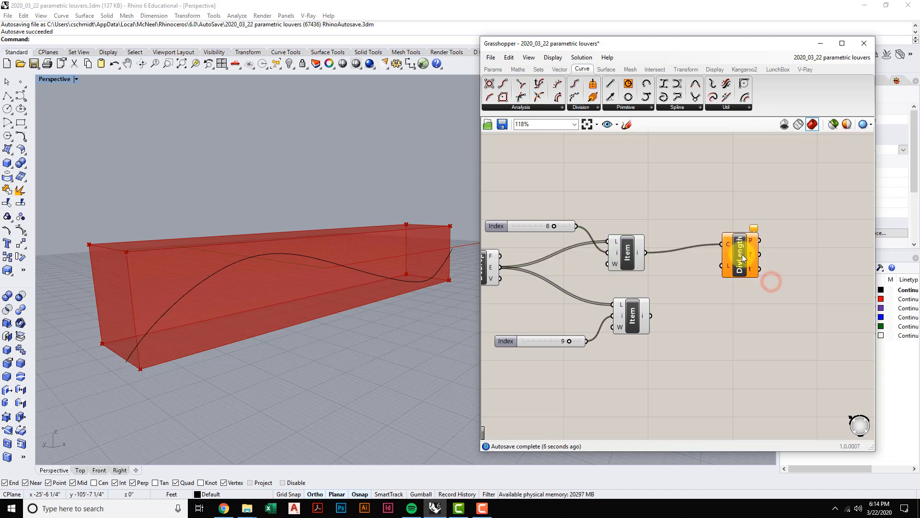
right_click_drag(744, 308, 750, 301)
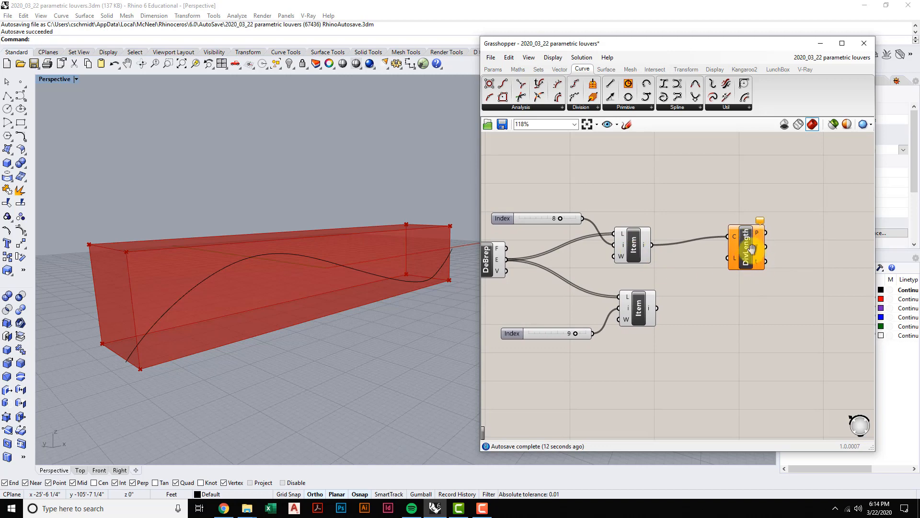
right_click_drag(749, 251, 752, 243)
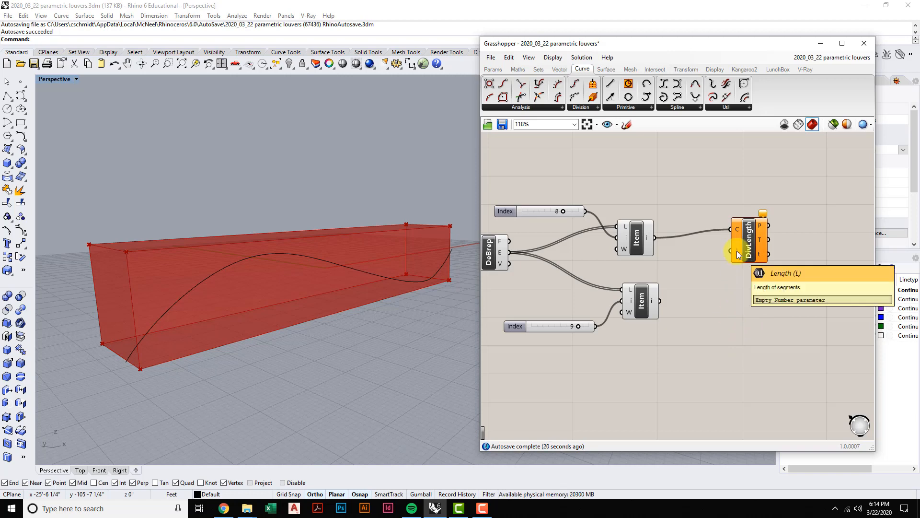
Add a Number Slider below Divide Length and configure it to one decimal digit with a maximum of 5.
double_click(714, 352)
type("slide")
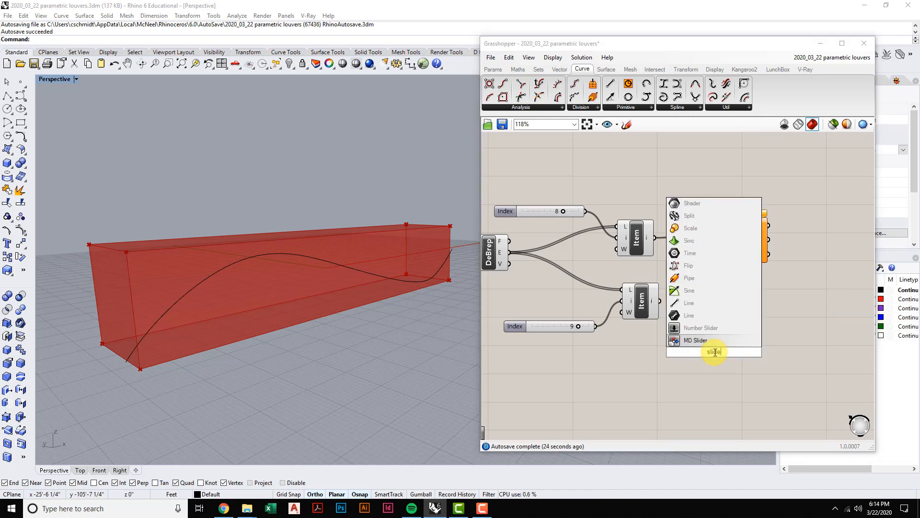
left_click(708, 328)
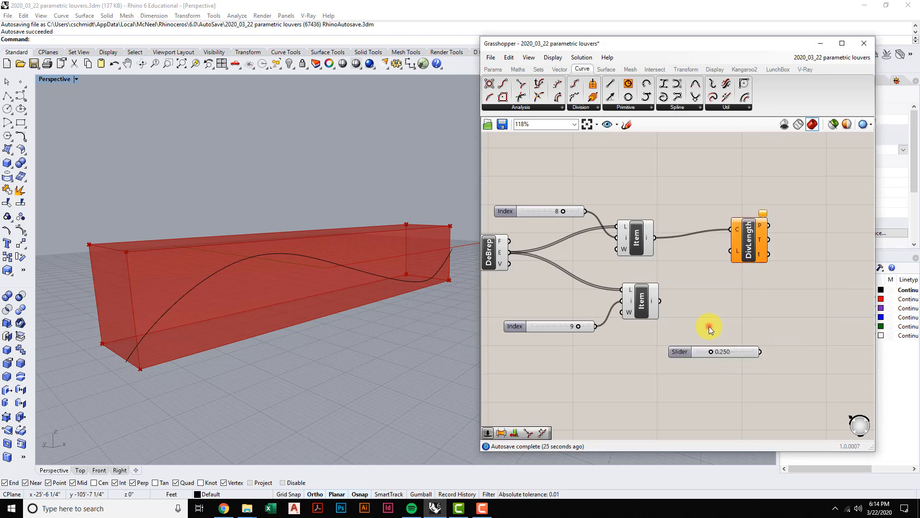
right_click(726, 352)
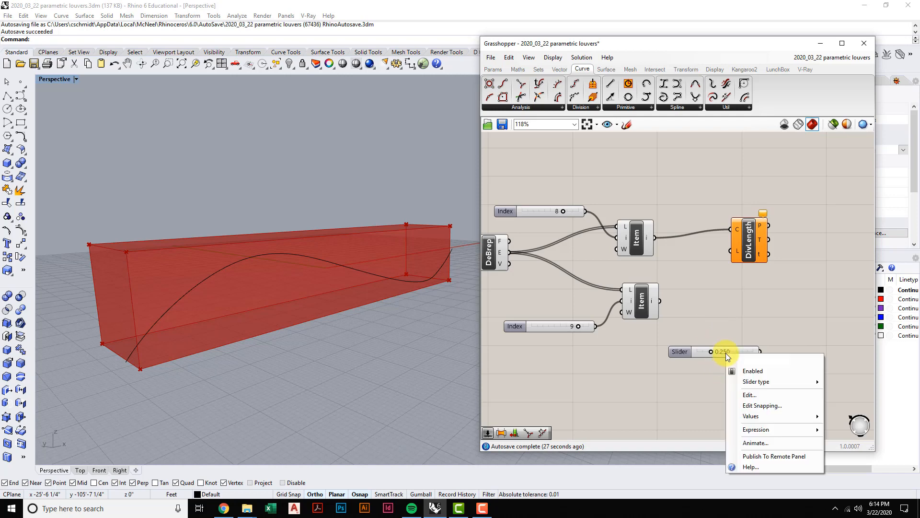
left_click(766, 398)
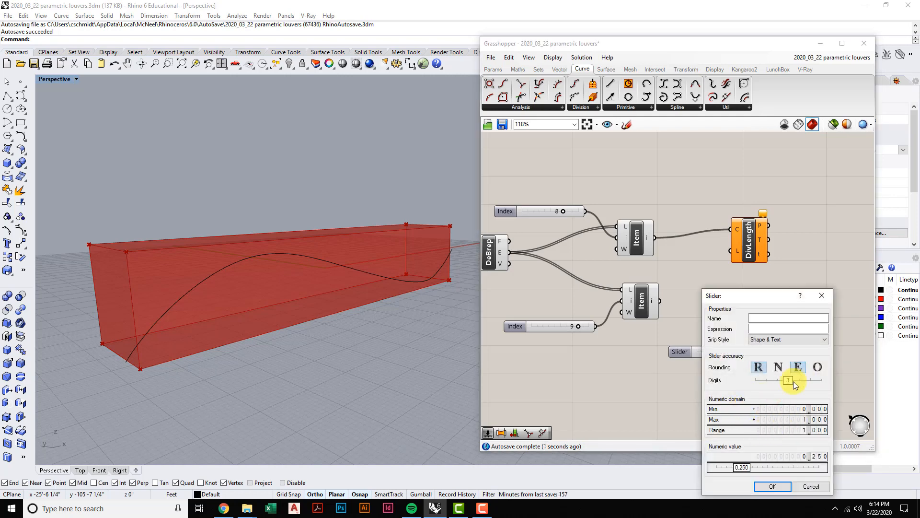
left_click_drag(792, 381, 769, 379)
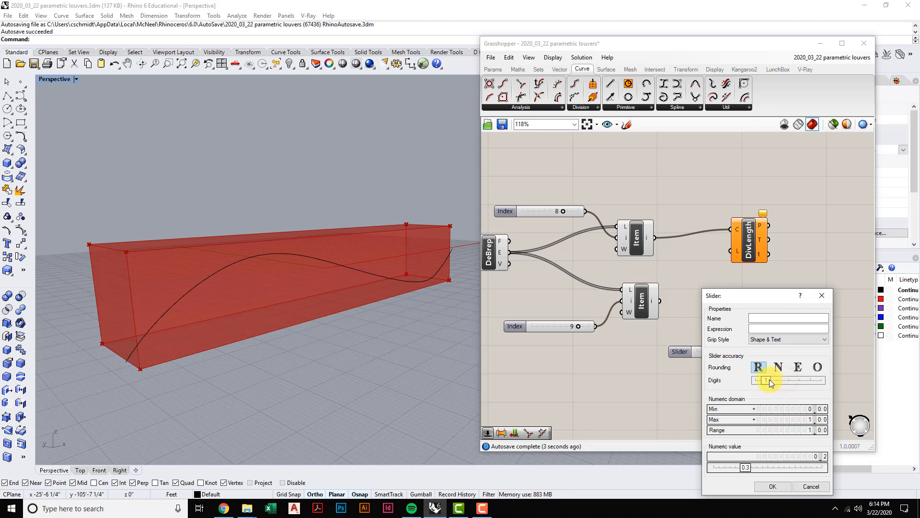
double_click(744, 420)
type("5")
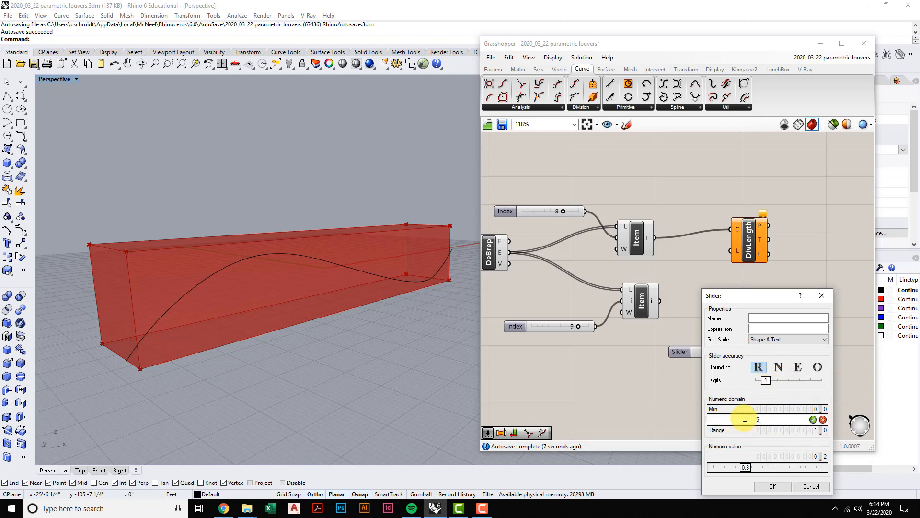
left_click(813, 419)
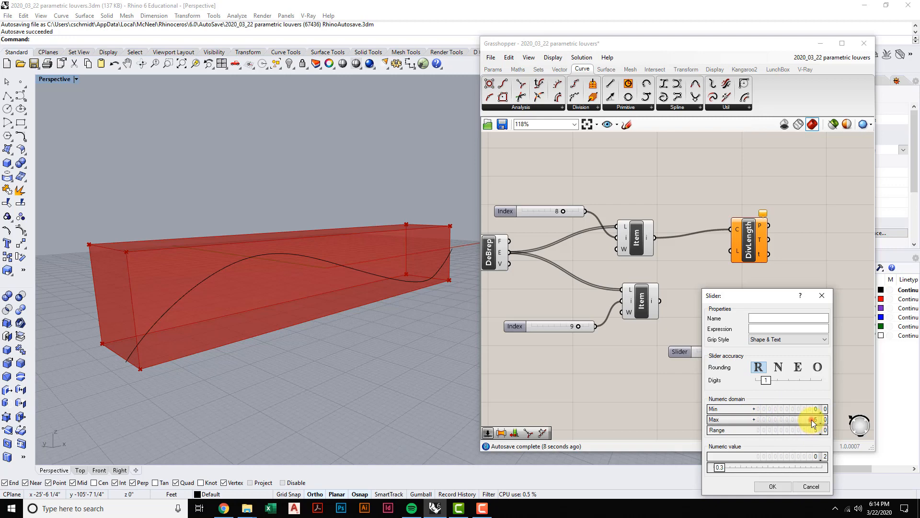
left_click(773, 486)
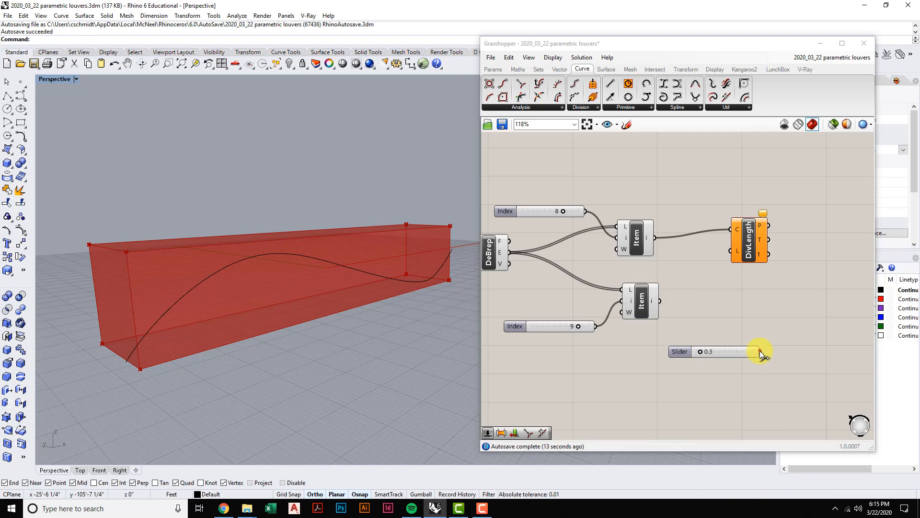
Connect the new slider to Divide Length's length input and set its value to 1.5.
left_click_drag(760, 350, 732, 250)
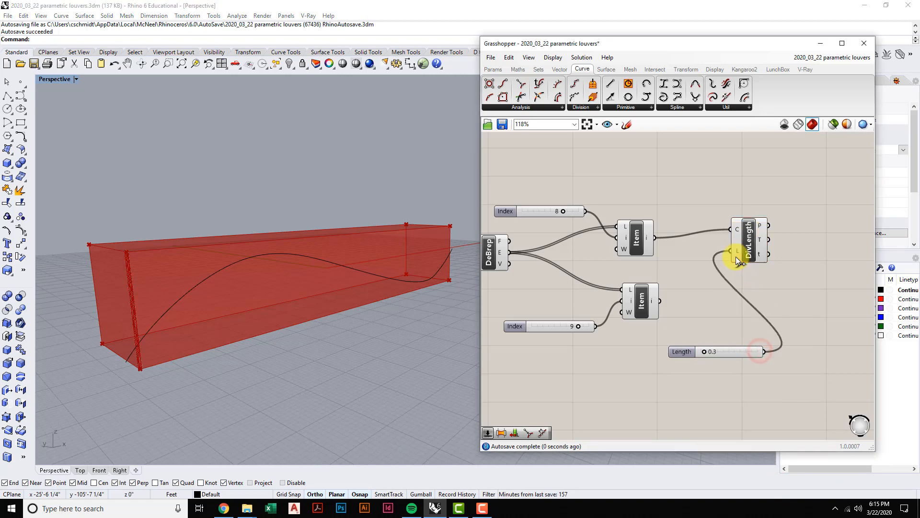
double_click(713, 351)
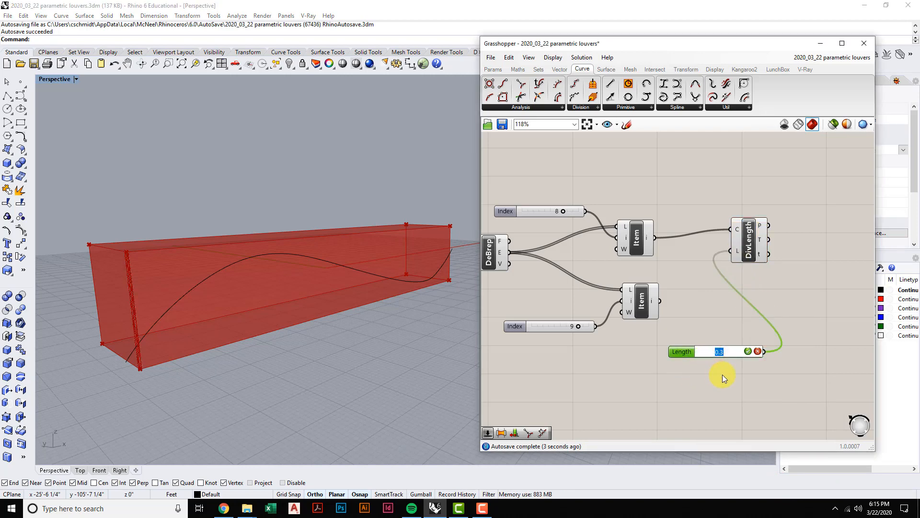
type("1.5")
left_click(748, 351)
left_click(743, 386)
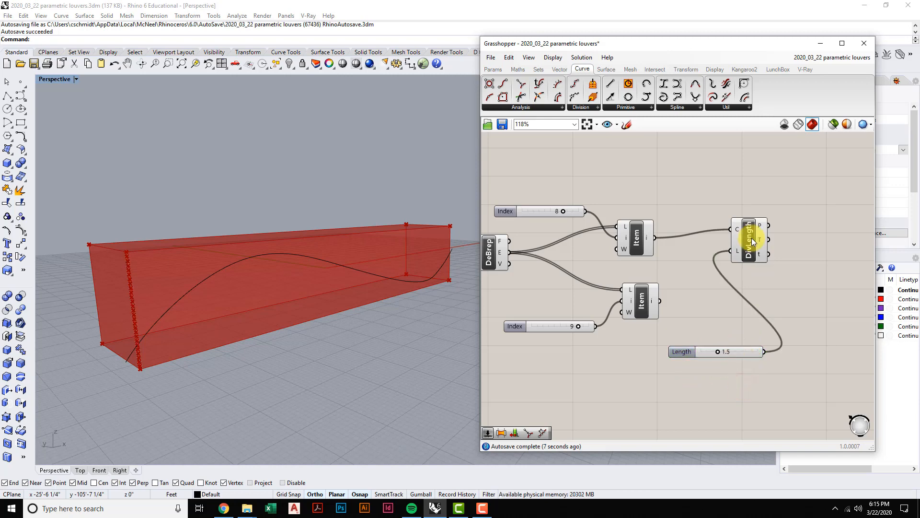
Space Divide Length further from the List Items, place its length slider between them, and highlight the division points on the box edge.
left_click_drag(760, 243, 814, 244)
right_click_drag(210, 304, 214, 309)
scroll(169, 300, "up", 6)
scroll(214, 256, "down", 4)
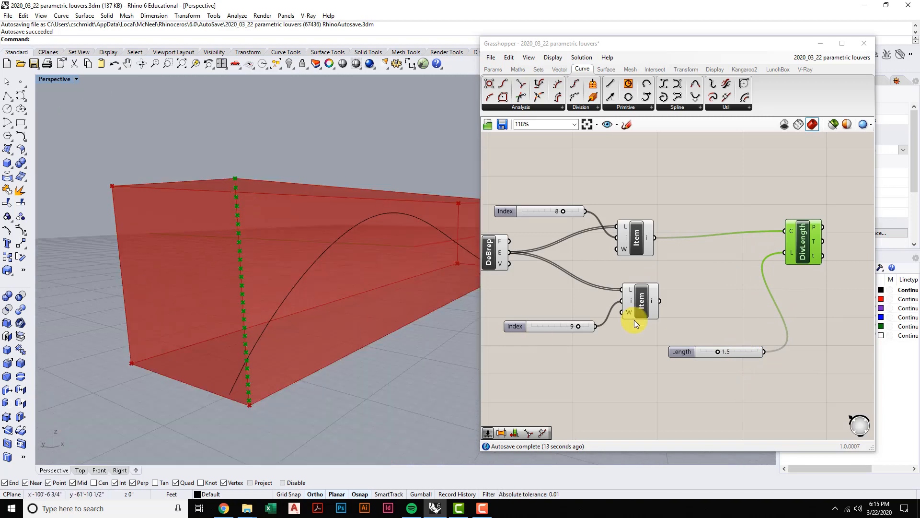
left_click_drag(703, 352, 702, 268)
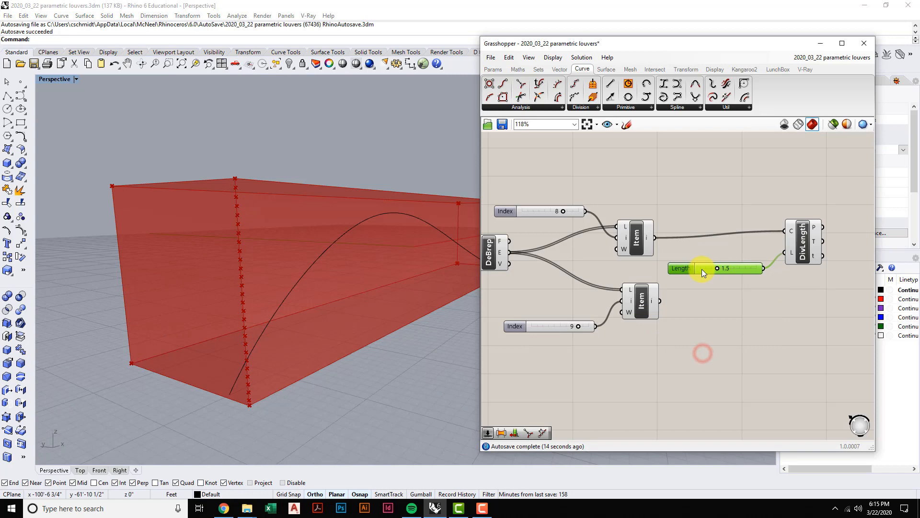
left_click(813, 248)
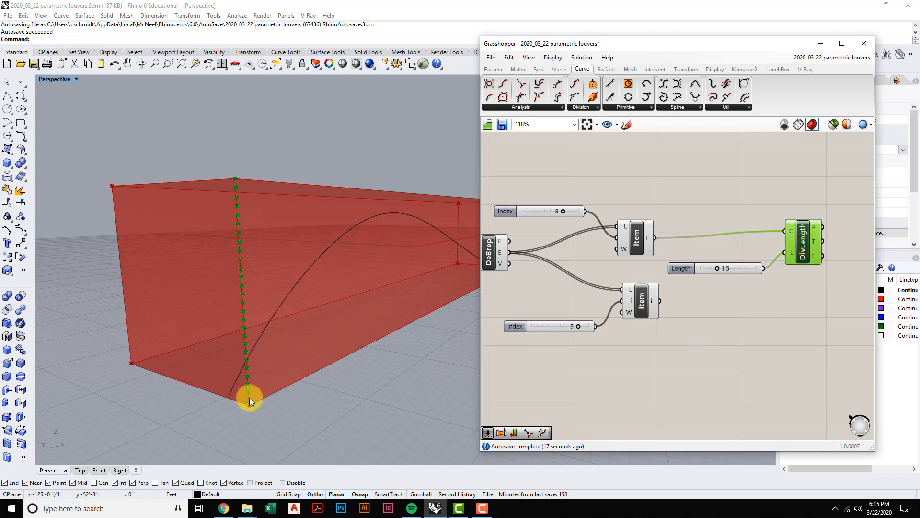
Duplicate Divide Length with its length slider below the originals and feed the copy's curve input from the lower List Item.
right_click_drag(761, 330, 710, 324)
left_click_drag(767, 282, 686, 240)
left_click_drag(747, 243, 748, 341)
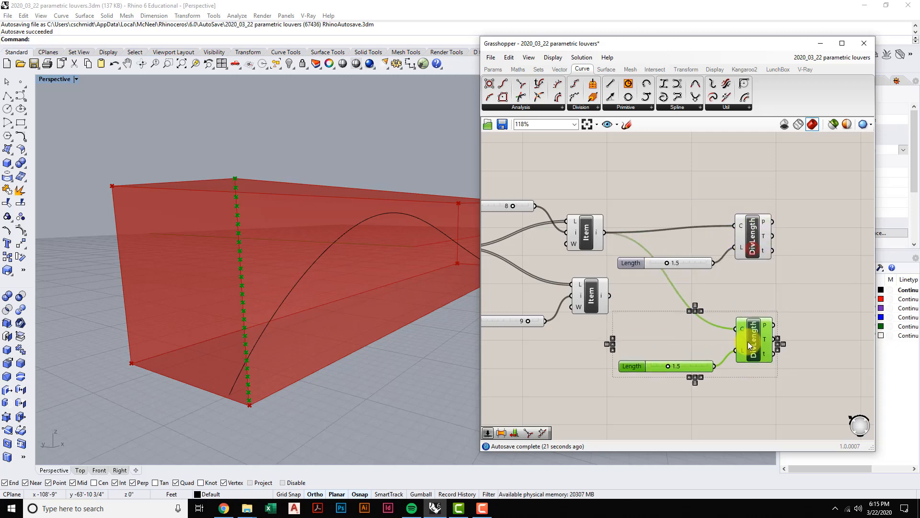
left_click_drag(611, 294, 734, 324)
Examine the division points on both vertical box edges and compare the new component chain with the earlier louver definition.
right_click(331, 324)
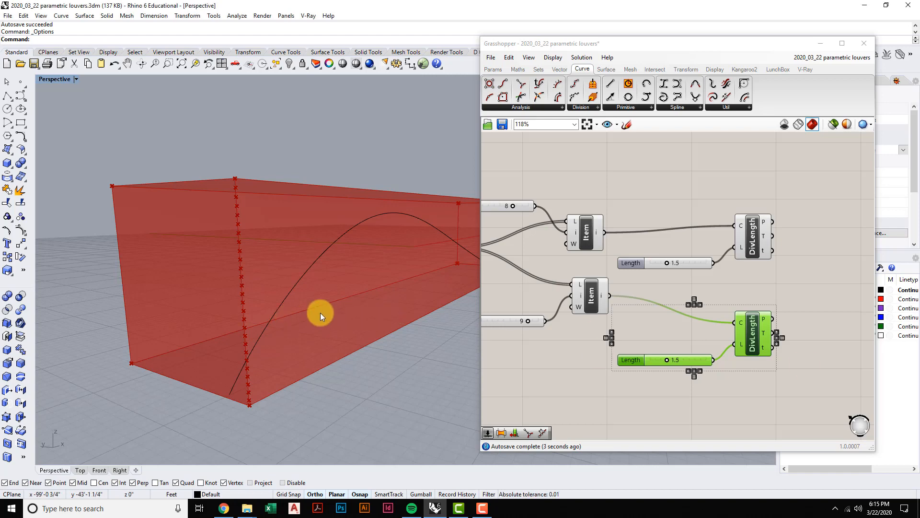
right_click_drag(320, 313, 368, 301)
scroll(366, 291, "up", 3)
scroll(373, 319, "down", 1)
left_click(698, 328)
scroll(724, 301, "down", 5)
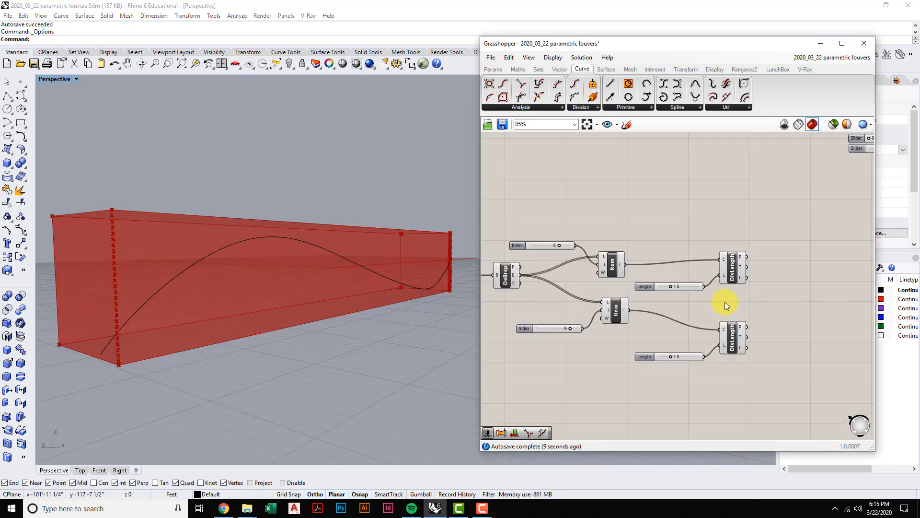
scroll(652, 170, "up", 2)
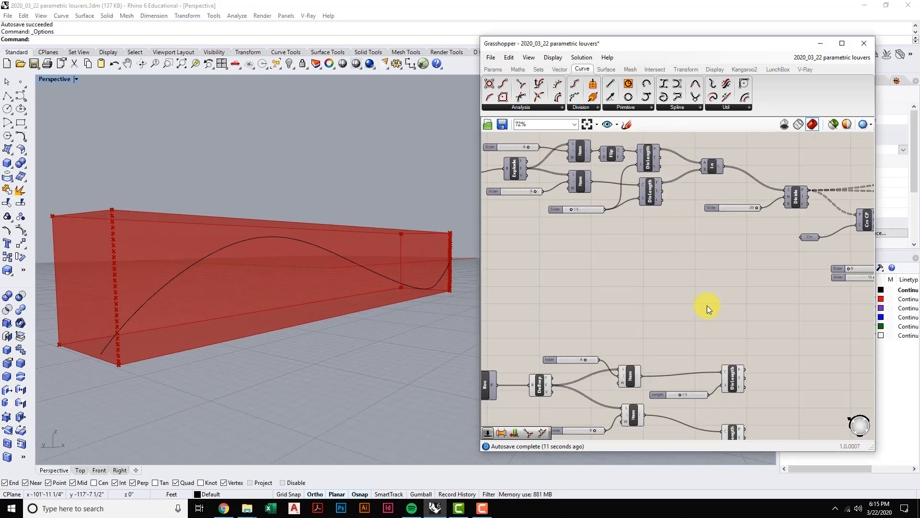
right_click_drag(709, 329, 693, 270)
scroll(698, 362, "up", 1)
right_click_drag(698, 363, 723, 343)
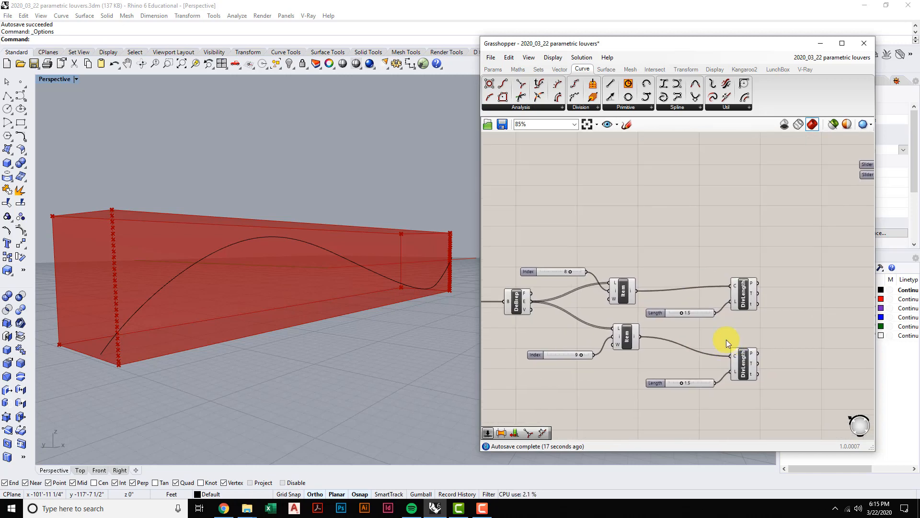
Tidy the canvas by aligning the two Divide Length components and their length sliders with the List Items.
left_click_drag(740, 299, 708, 301)
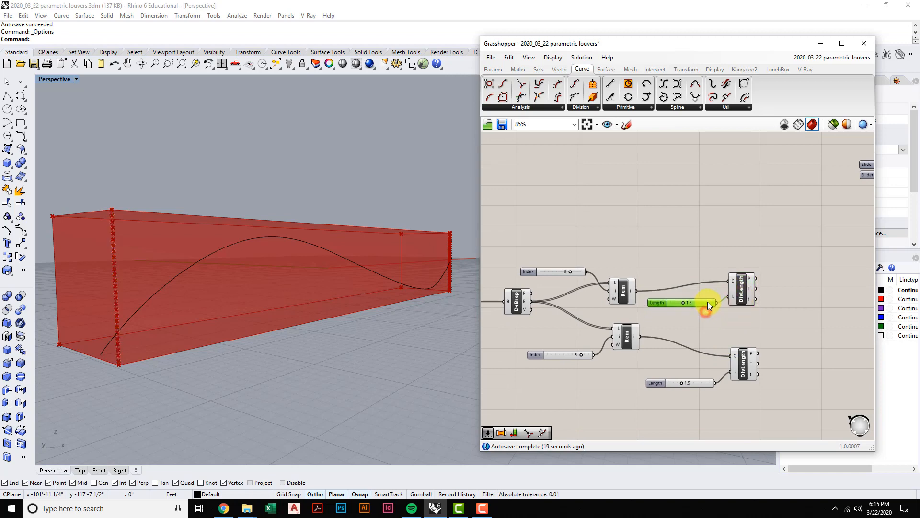
left_click_drag(737, 353, 735, 348)
left_click_drag(704, 379, 714, 365)
left_click(759, 321)
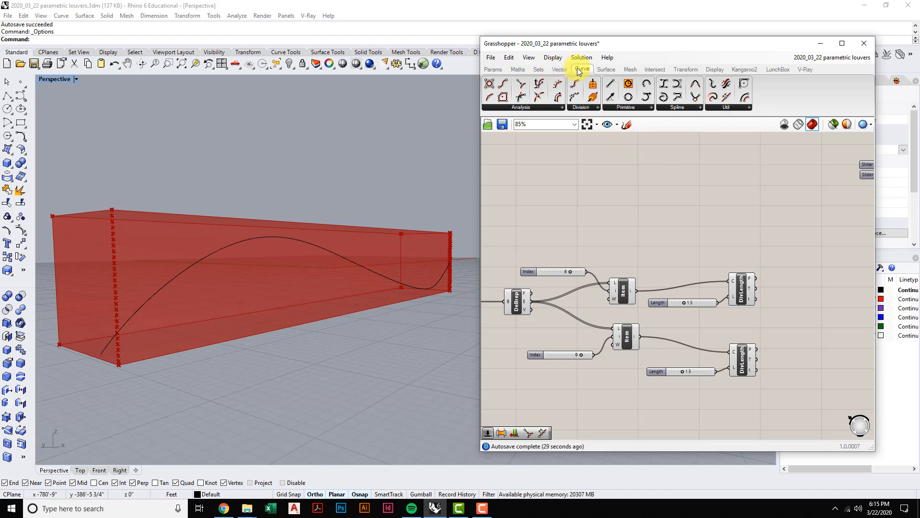
Add a Line component and connect the points outputs of the upper and lower Divide Length to its start and end inputs.
left_click(734, 106)
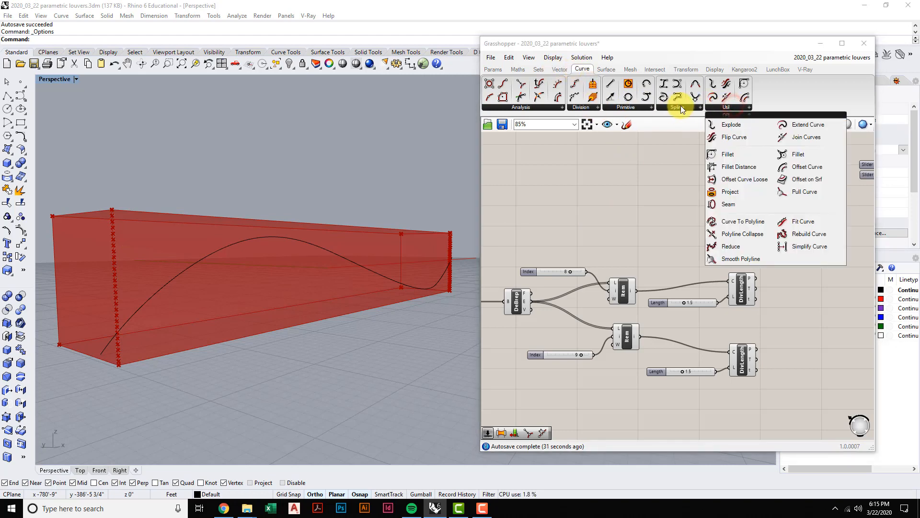
left_click(644, 105)
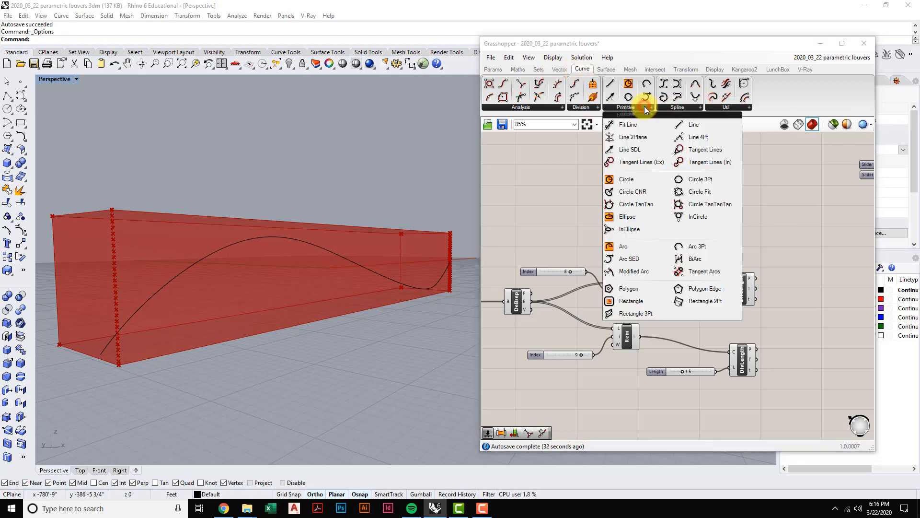
left_click(694, 124)
left_click(800, 289)
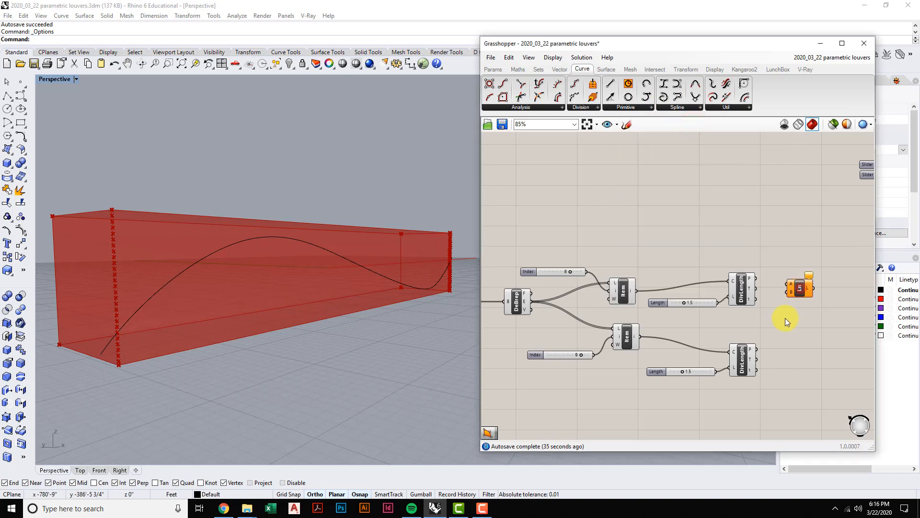
right_click_drag(785, 318, 772, 303)
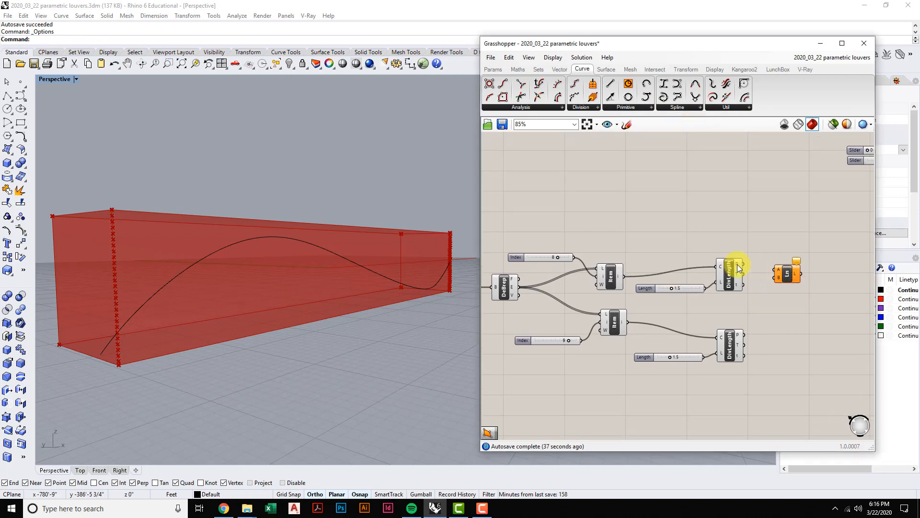
left_click_drag(738, 265, 777, 269)
left_click_drag(746, 336, 795, 315)
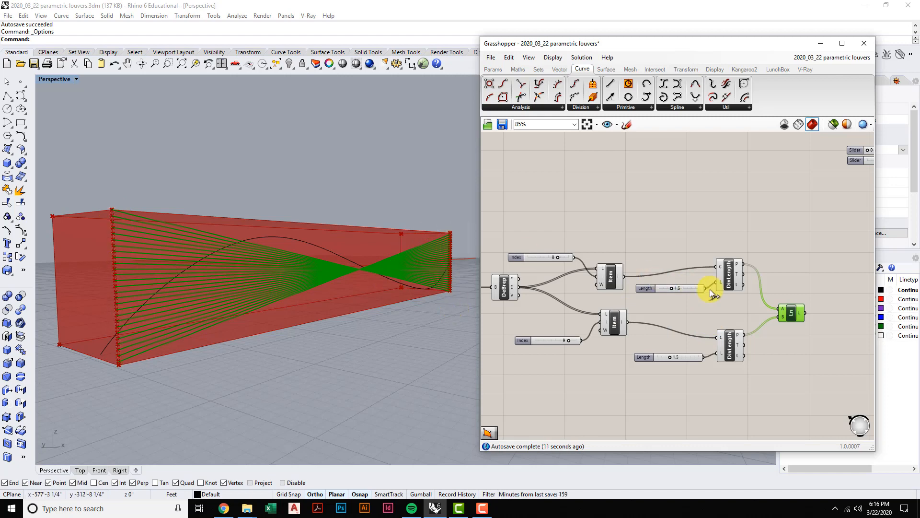
Add a Panel below the lower Divide Length's slider.
right_click_drag(756, 306, 746, 304)
left_click(786, 356)
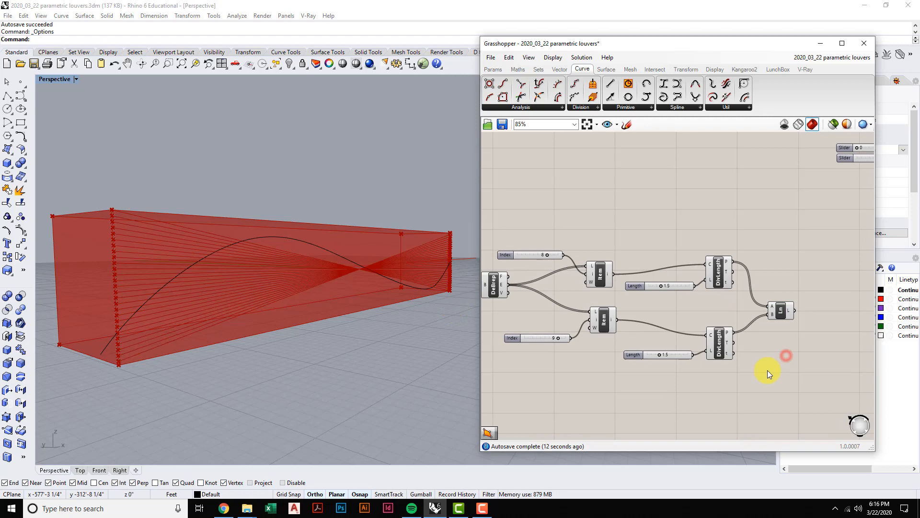
double_click(671, 404)
type("o")
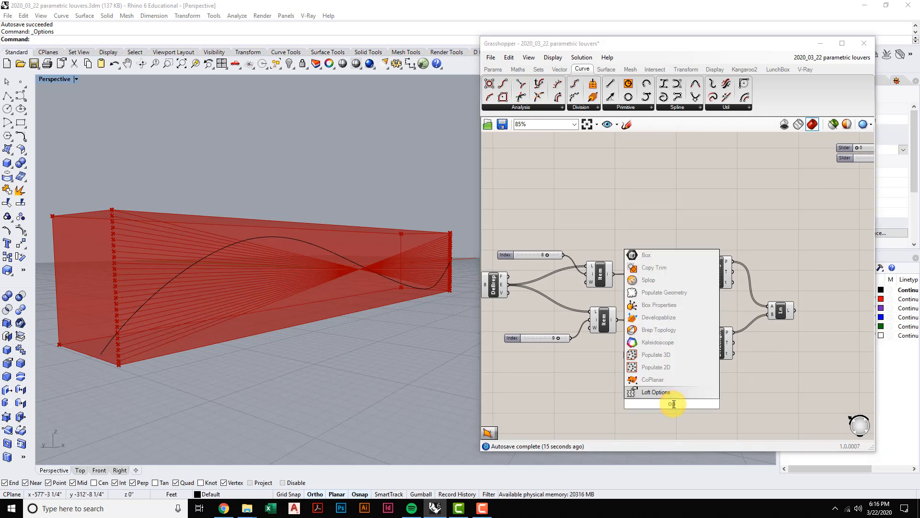
key("BackSpace")
type("panel")
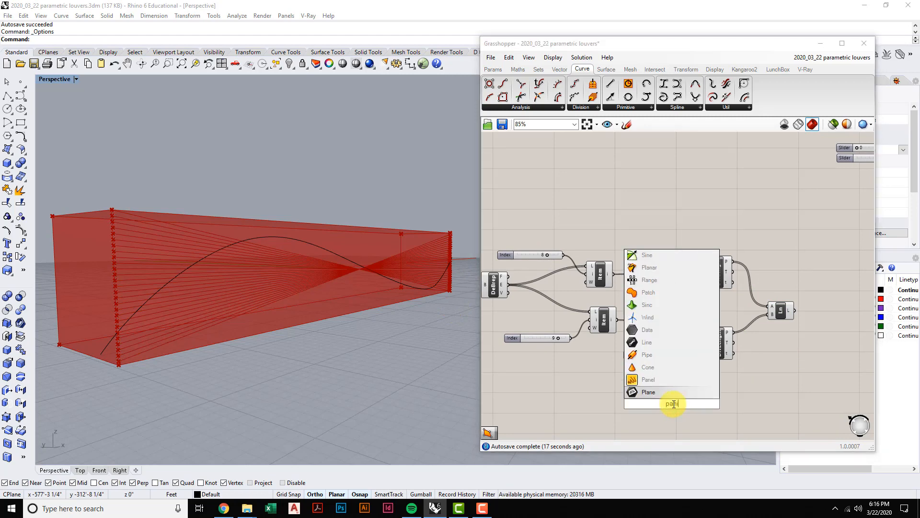
left_click(649, 380)
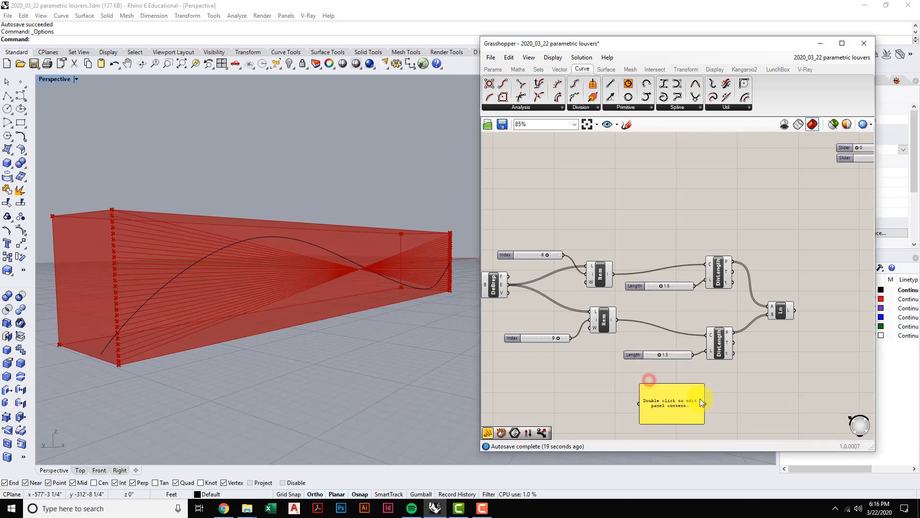
Connect the lower Divide Length's points output to the Panel, enlarge the Panel to list more points, and identify the matching box edge.
left_click_drag(676, 389, 744, 385)
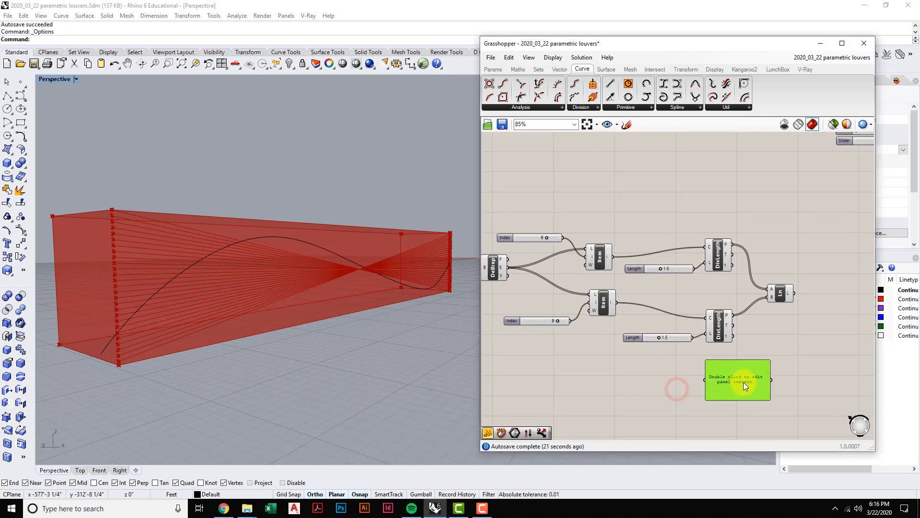
scroll(762, 329, "up", 1)
right_click_drag(760, 331, 715, 268)
left_click_drag(693, 324, 739, 316)
left_click(737, 279)
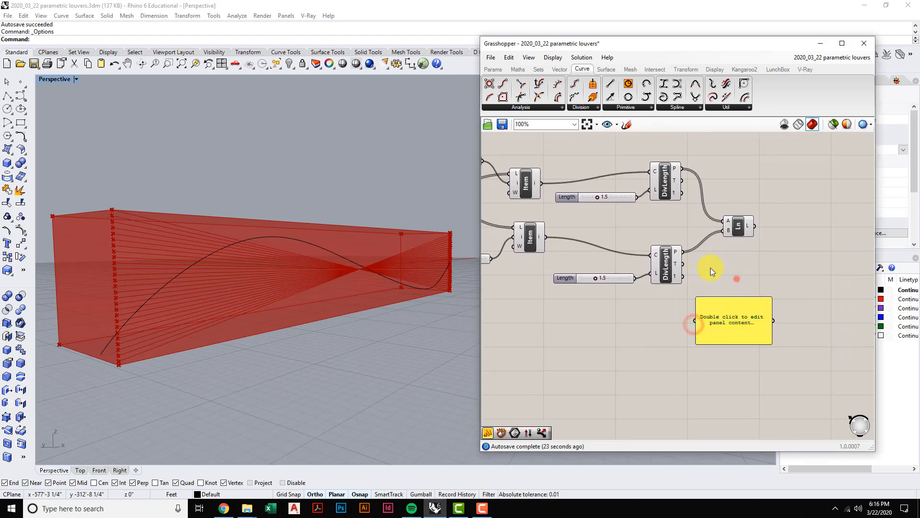
left_click_drag(682, 251, 694, 320)
right_click_drag(736, 349, 730, 297)
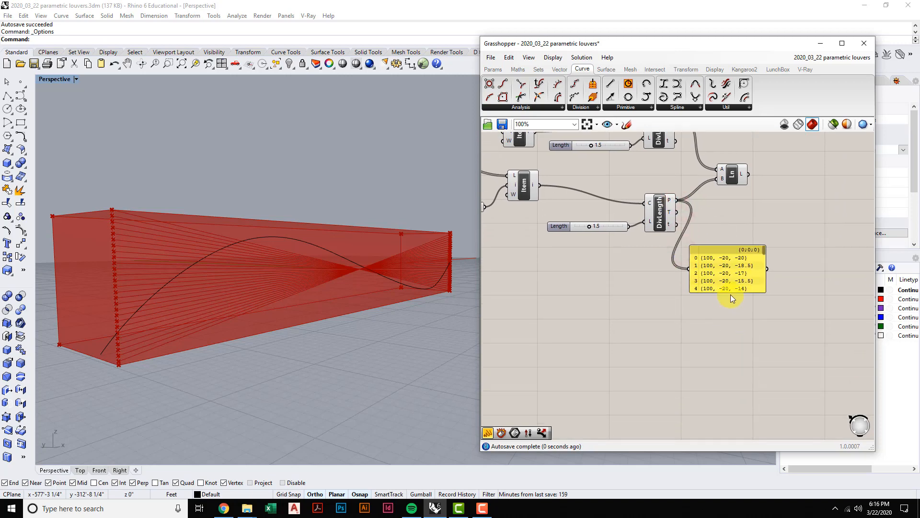
left_click_drag(730, 293, 748, 433)
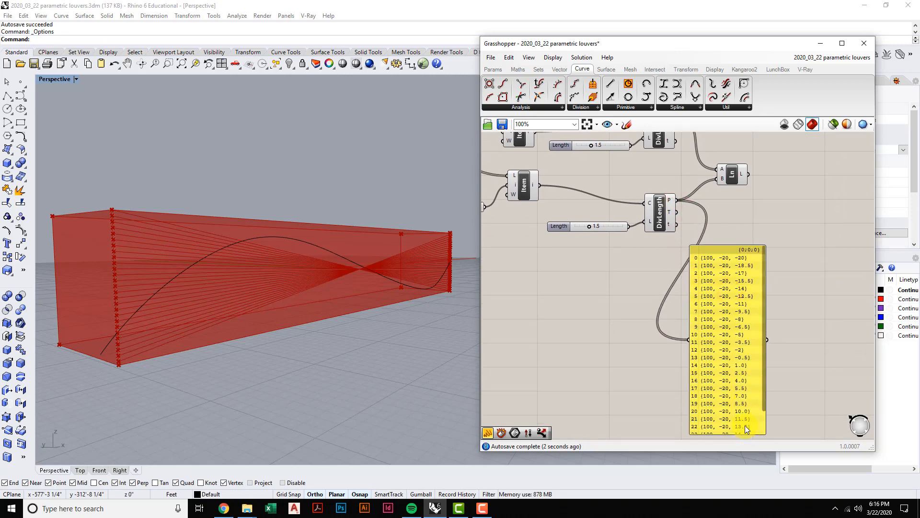
scroll(666, 362, "down", 1)
right_click_drag(630, 345, 649, 314)
left_click(674, 219)
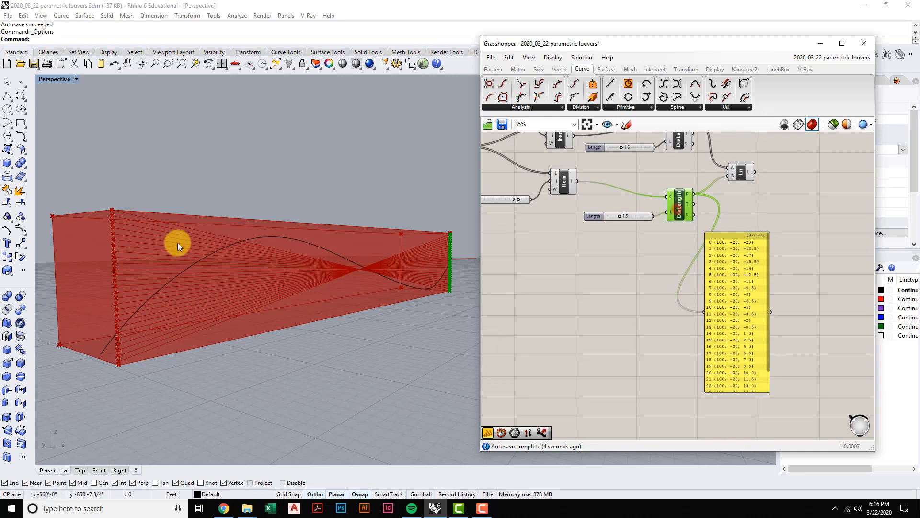
Rewire the Panel to the upper Divide Length's points output, place it beside the Line component, and check which edge it lists.
right_click_drag(662, 173, 652, 238)
left_click_drag(731, 318, 771, 122)
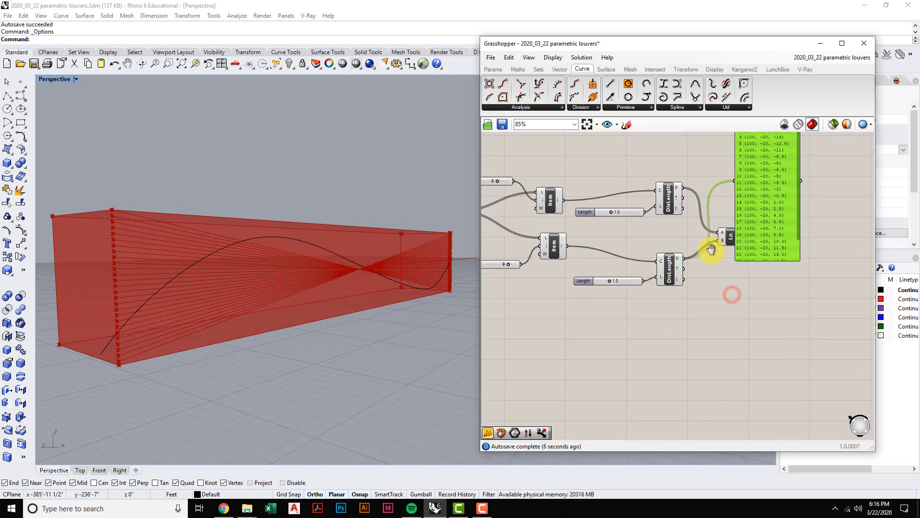
right_click_drag(709, 246, 687, 336)
left_click_drag(660, 275, 709, 266)
right_click_drag(709, 265, 696, 311)
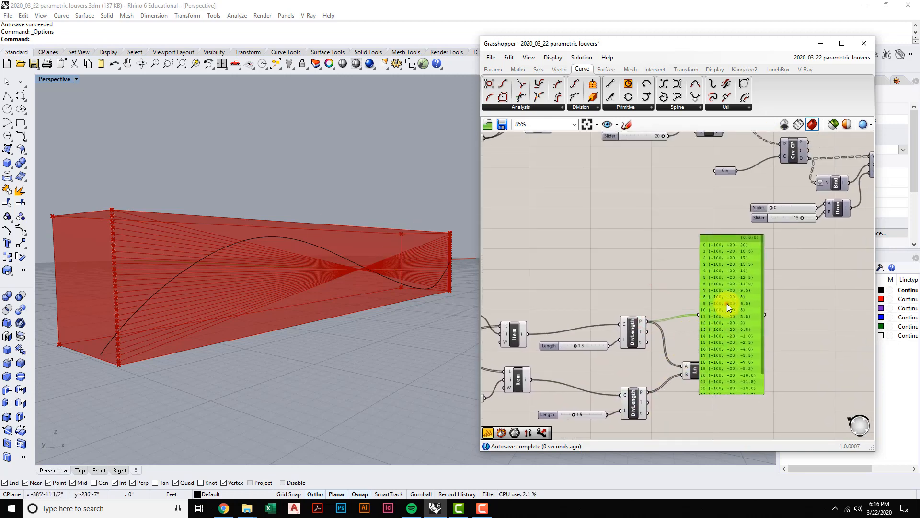
left_click_drag(727, 303, 760, 369)
right_click_drag(759, 367, 730, 283)
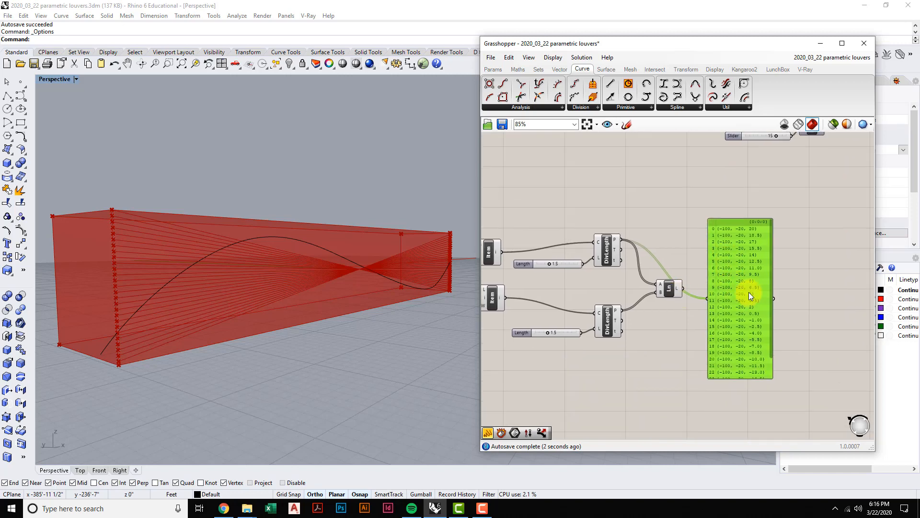
left_click(607, 247)
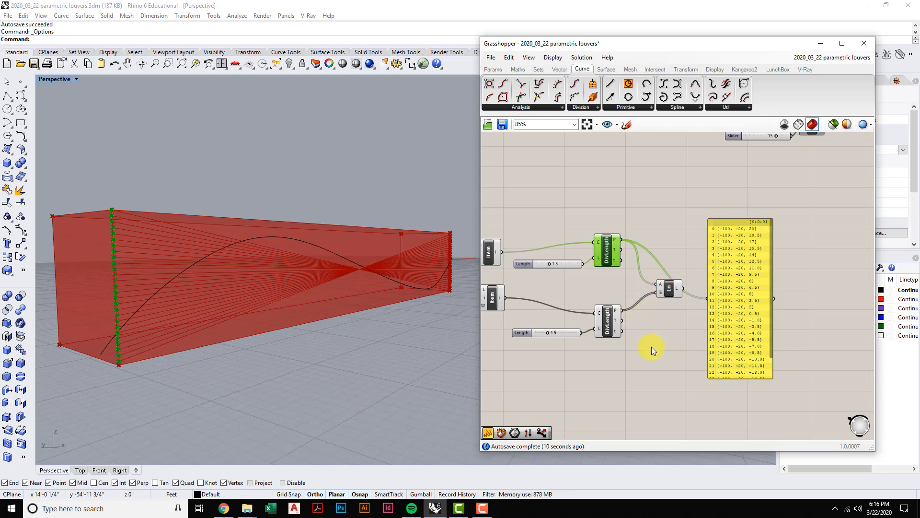
Duplicate the Panel below the lower Divide Length and connect that component's points output to the copy.
left_click(755, 329)
left_click_drag(754, 330, 685, 444, "alt")
right_click_drag(668, 314, 669, 256)
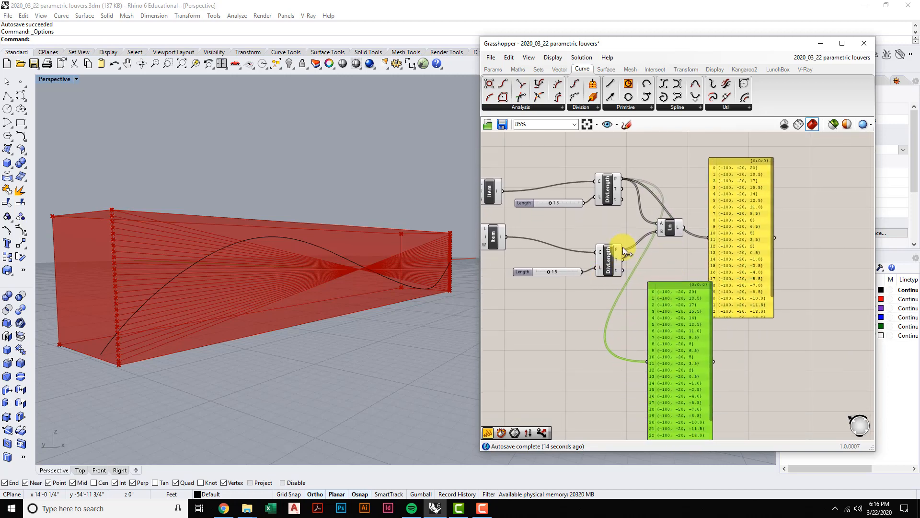
left_click_drag(623, 246, 646, 361)
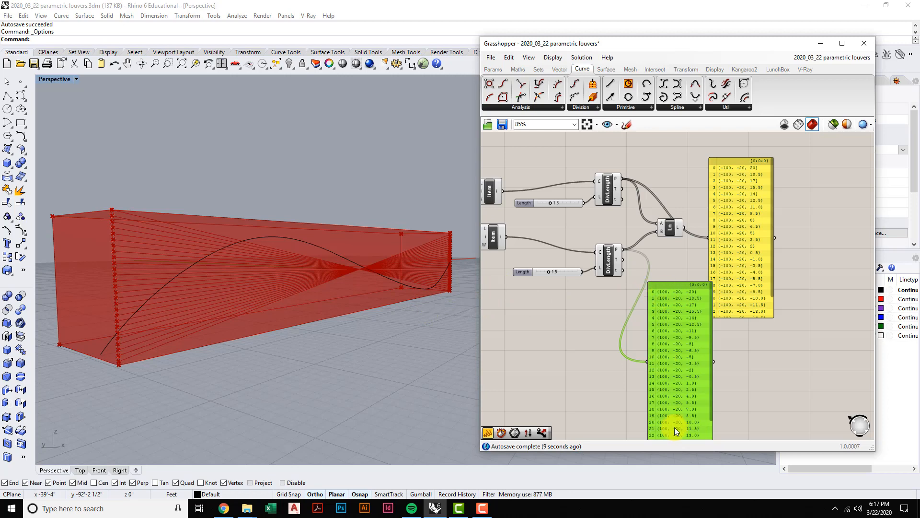
Compare the point order in both Panels with the two divided edges and the lines in the viewport.
left_click(607, 259)
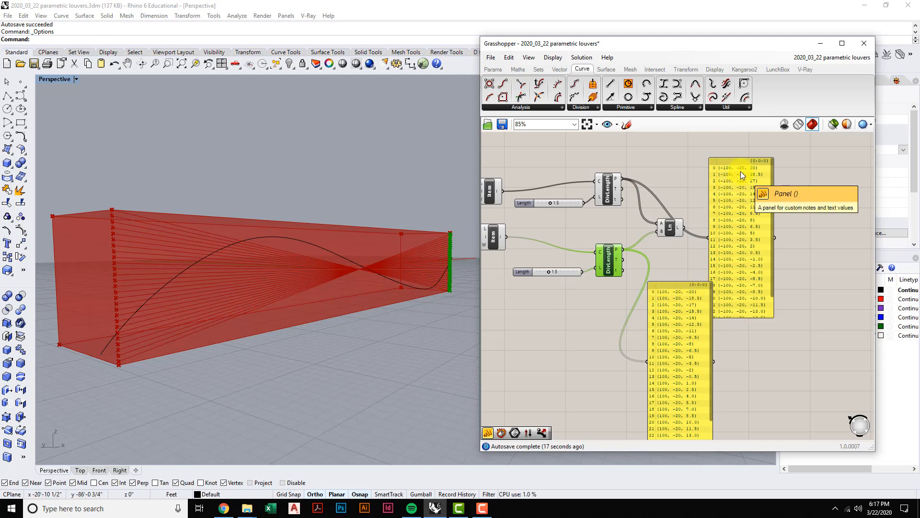
left_click(610, 190)
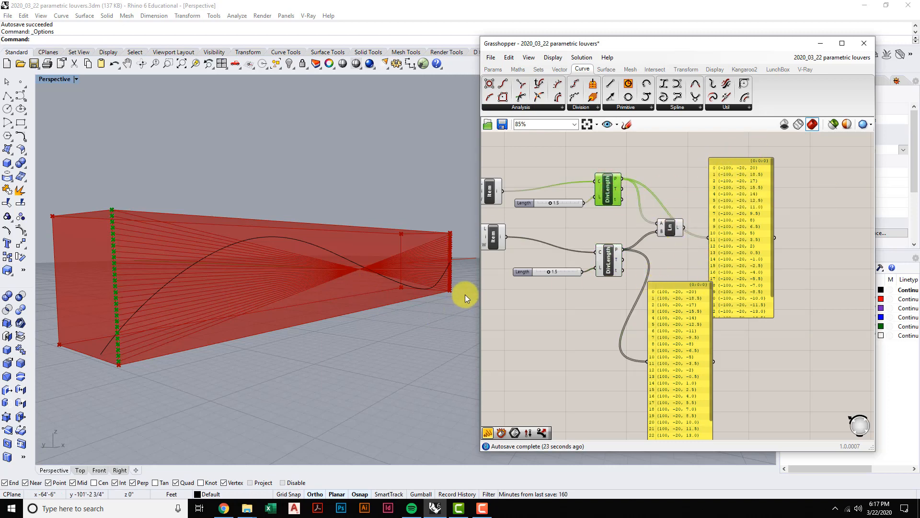
left_click(666, 229)
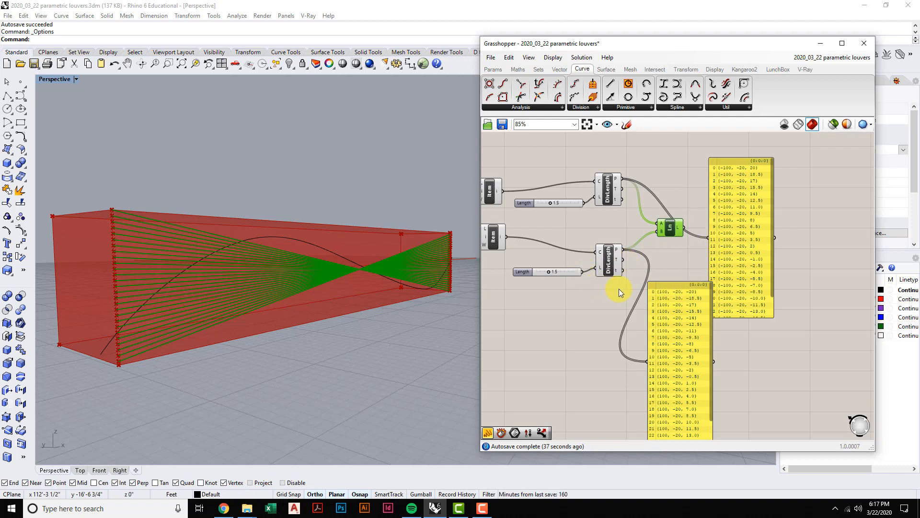
right_click_drag(659, 275, 668, 289)
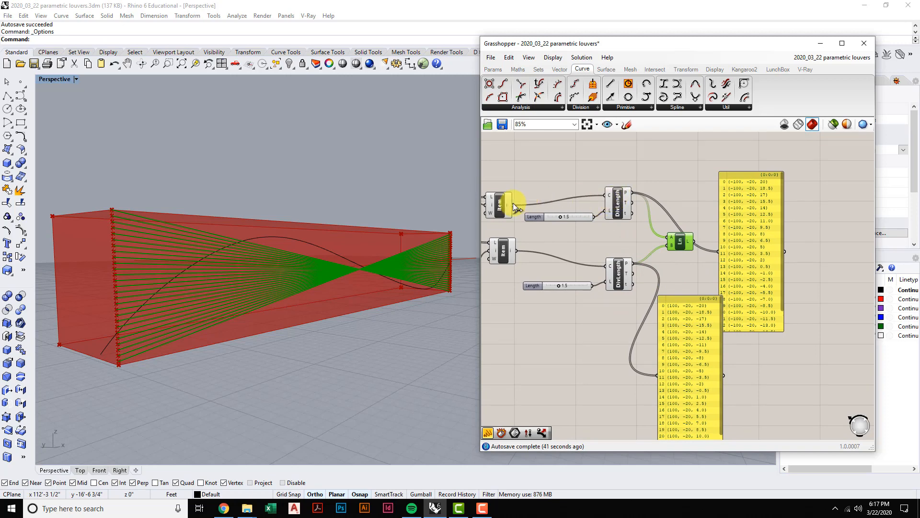
left_click(620, 201)
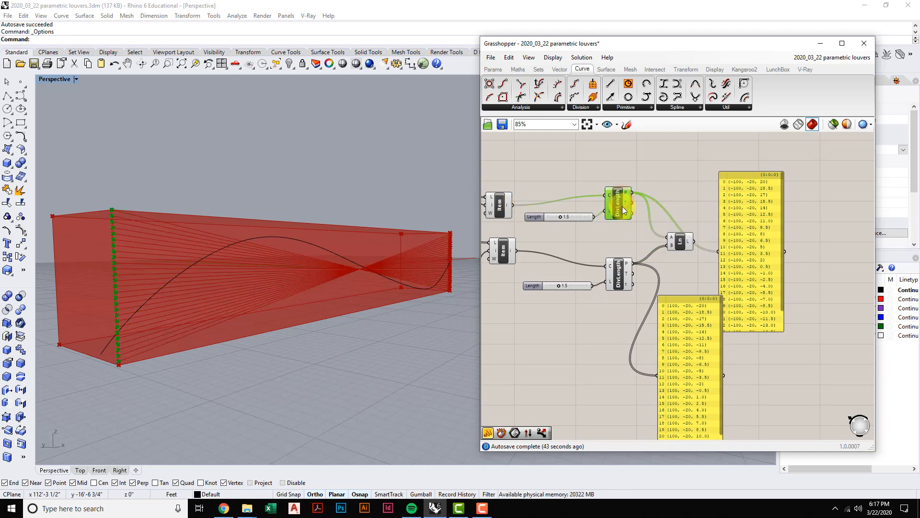
Add a Flip Curve component between the upper List Item and the upper Divide Length.
scroll(622, 206, "down", 3)
right_click_drag(644, 224, 668, 340)
scroll(662, 338, "up", 3)
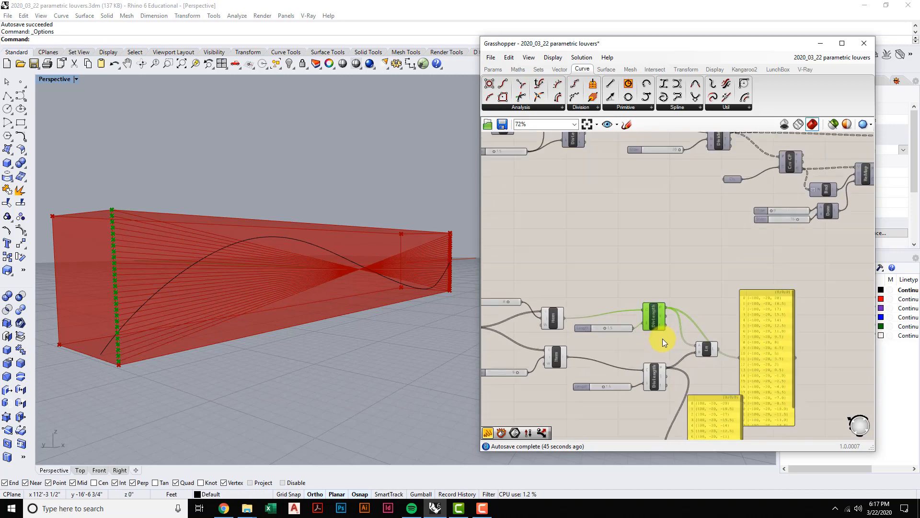
right_click_drag(695, 281, 710, 266)
left_click(725, 107)
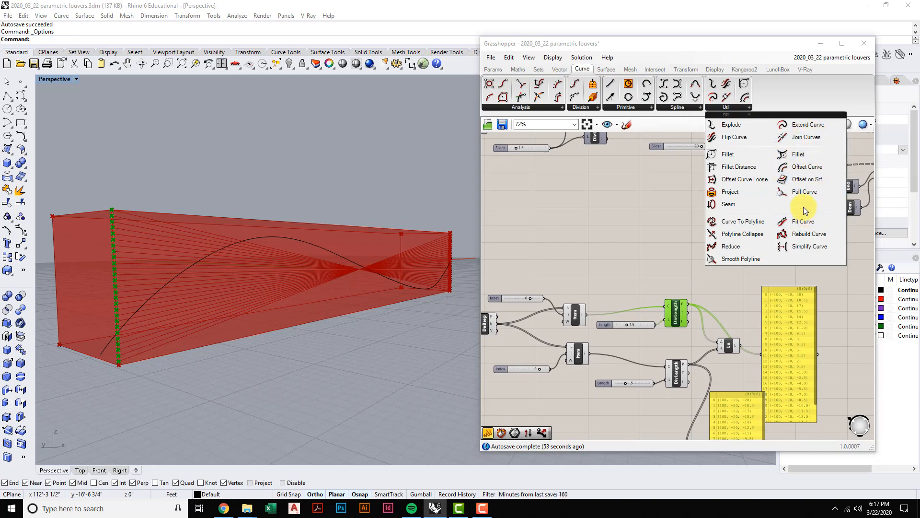
left_click_drag(746, 138, 620, 295)
scroll(620, 295, "up", 3)
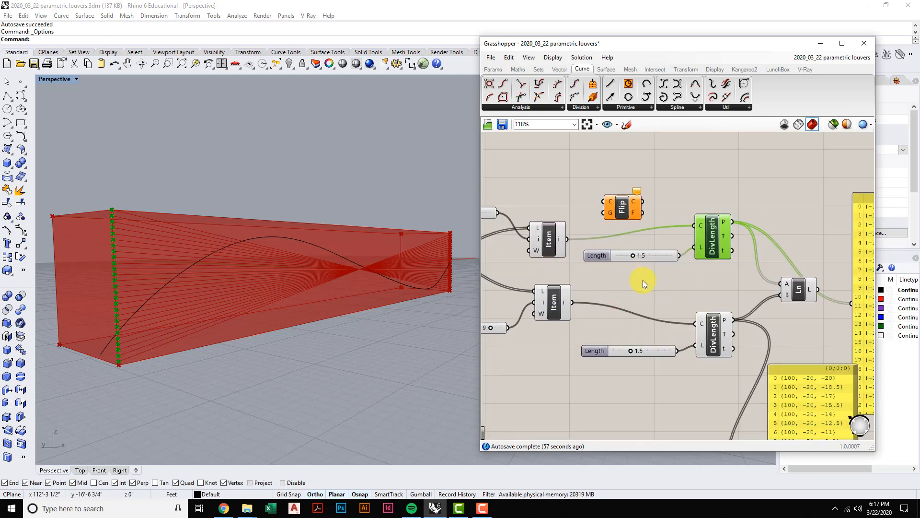
scroll(643, 280, "down", 1)
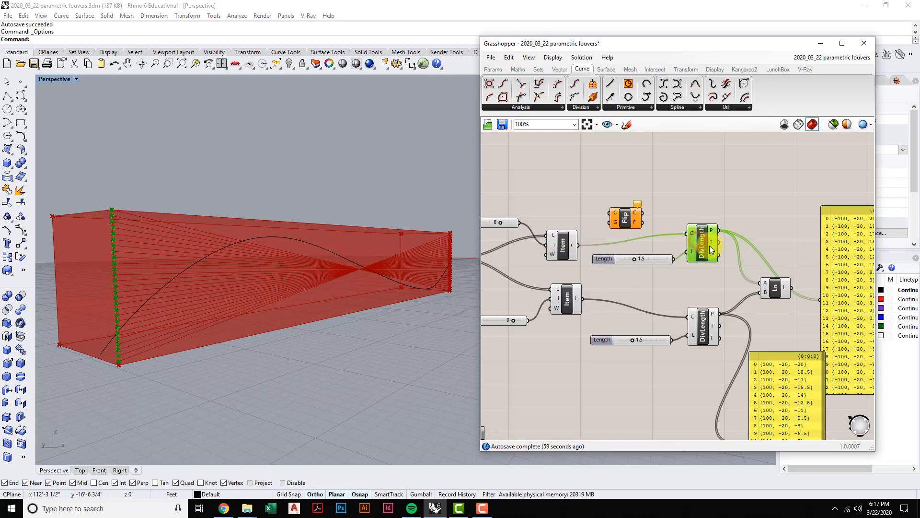
Wire the upper List Item's output through Flip Curve into the curve input of the upper Divide Length.
right_click_drag(664, 237, 682, 231)
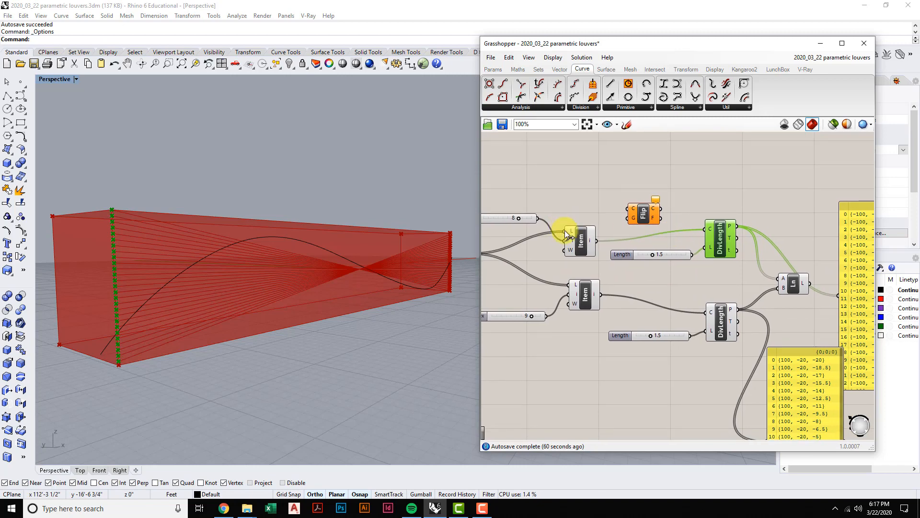
left_click(575, 235)
left_click_drag(597, 240, 628, 209)
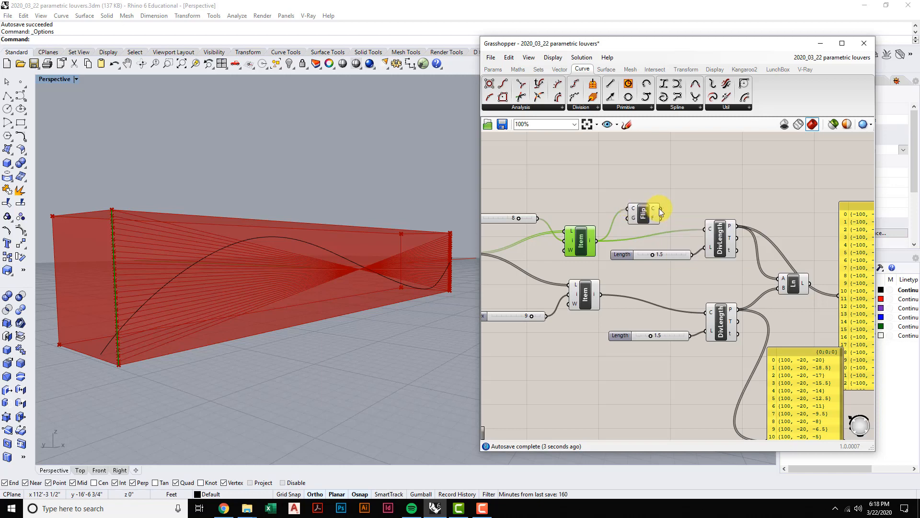
left_click_drag(660, 208, 700, 226)
left_click(708, 235)
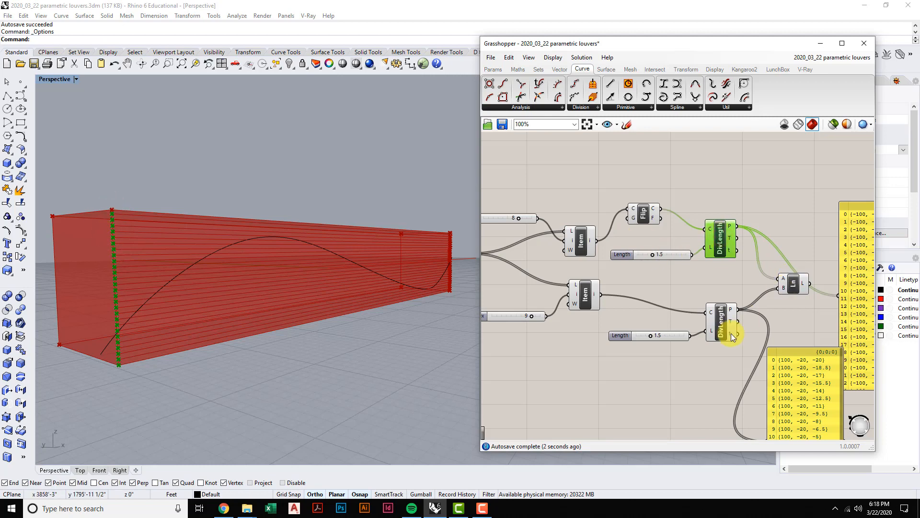
Inspect the division points on both edges and the lines joining them from different viewing angles.
left_click(730, 331)
left_click(720, 230)
right_click_drag(297, 282, 261, 290)
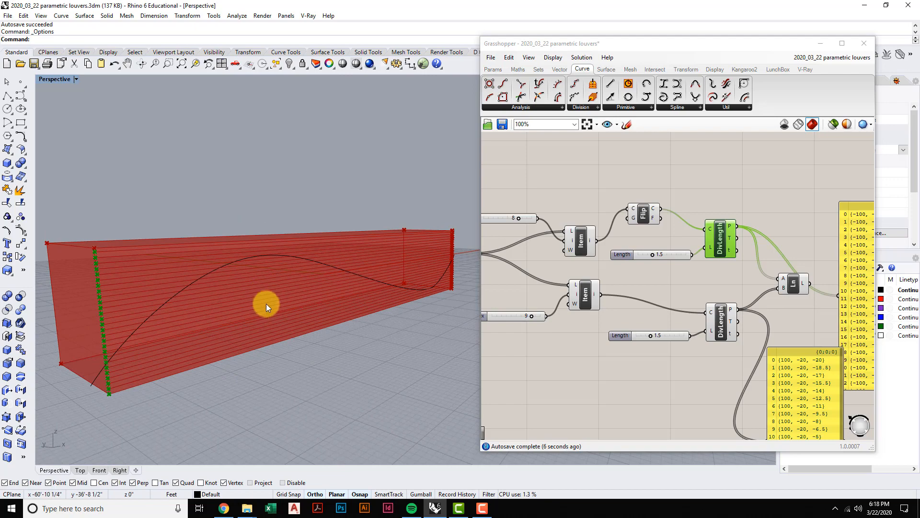
right_click_drag(637, 342, 628, 332)
right_click_drag(678, 349, 666, 350)
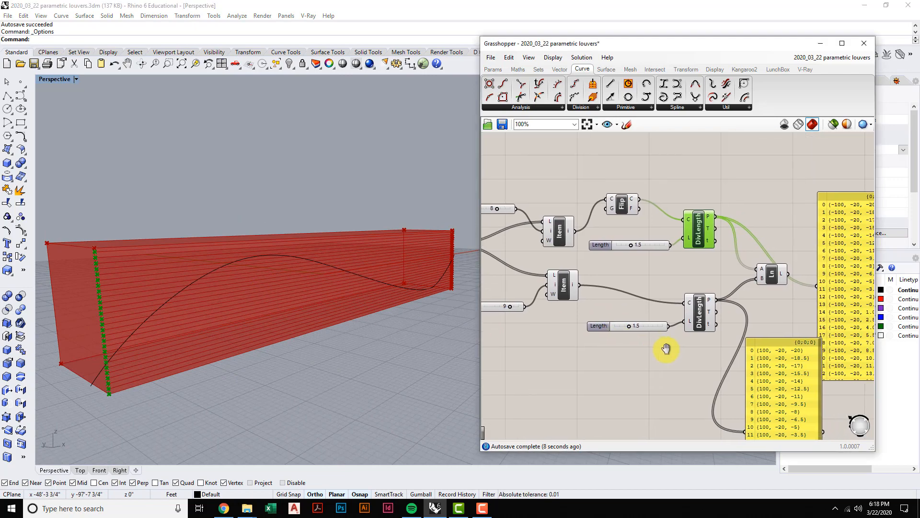
left_click(768, 269)
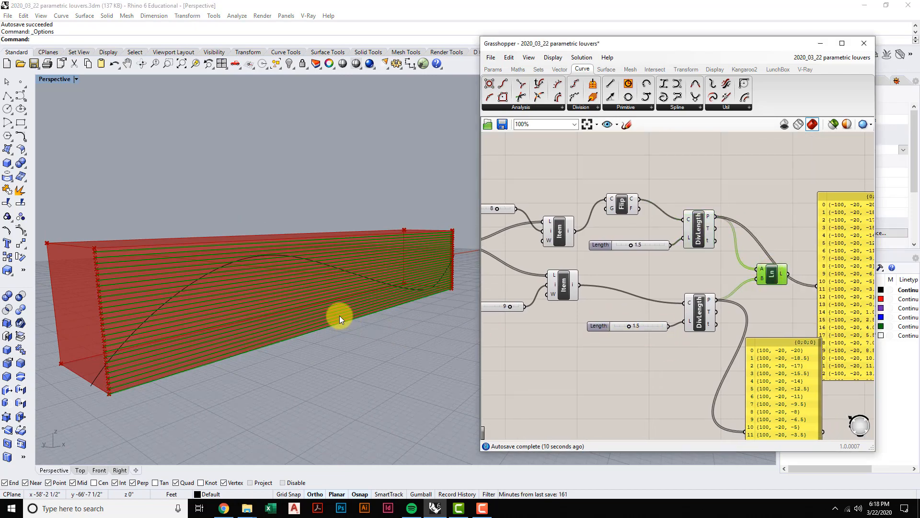
right_click_drag(335, 318, 362, 310)
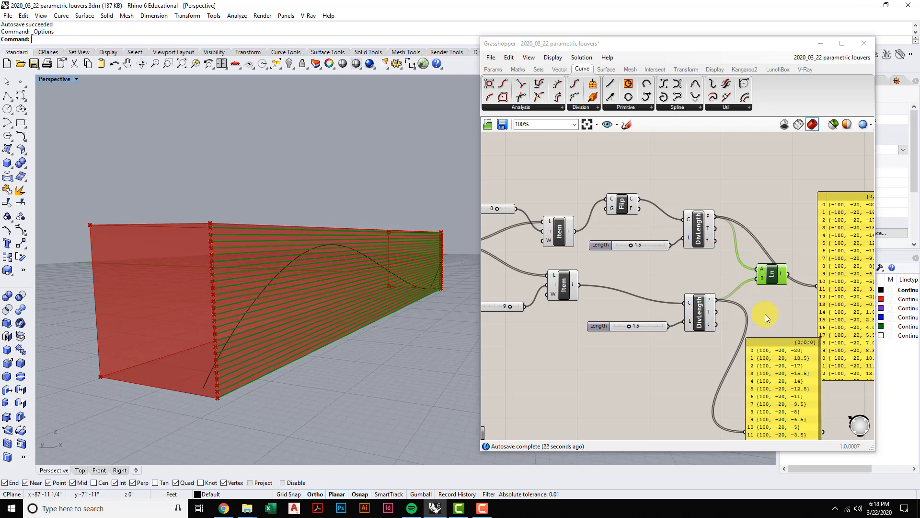
Delete both point-list Panels beside the Line component and the lower Divide Length.
scroll(764, 314, "down", 2)
right_click_drag(765, 315, 678, 289)
left_click(723, 323)
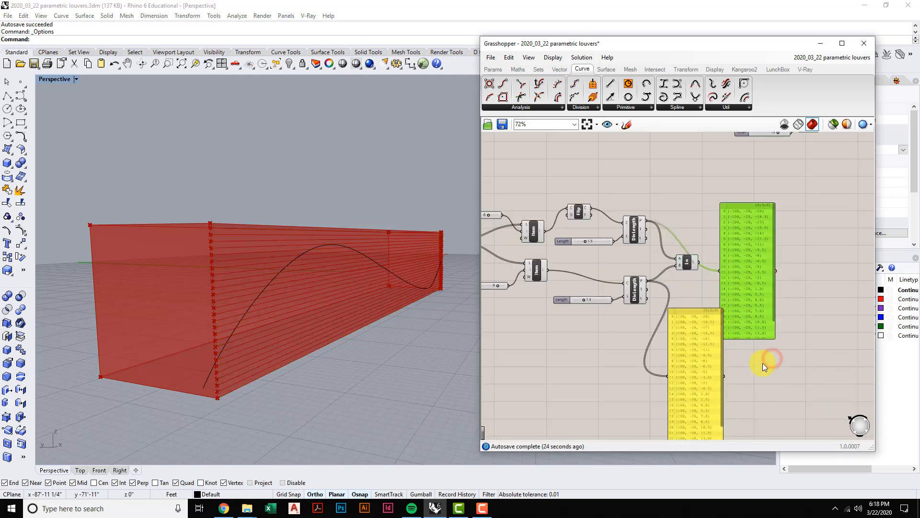
left_click_drag(760, 361, 702, 323)
right_click_drag(743, 346, 759, 339)
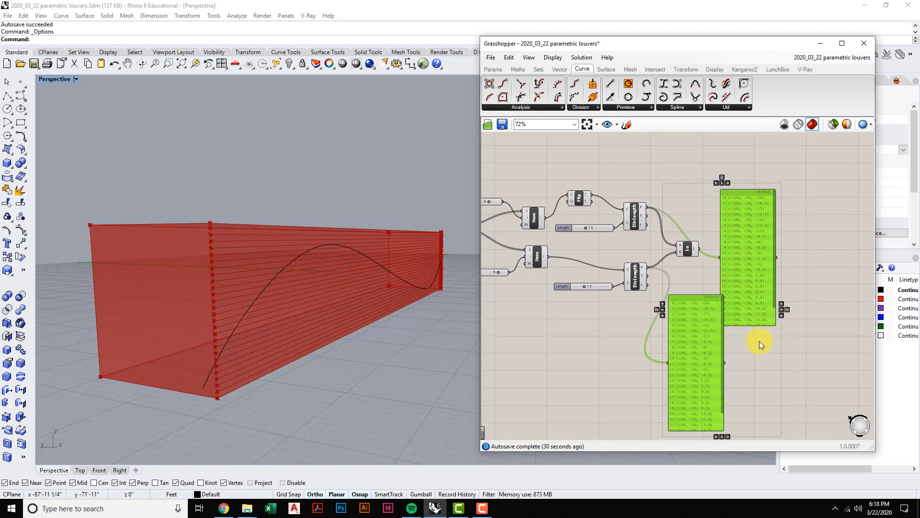
key("Delete")
Move the entire new component chain farther down, away from the earlier louver definition.
scroll(751, 304, "down", 3)
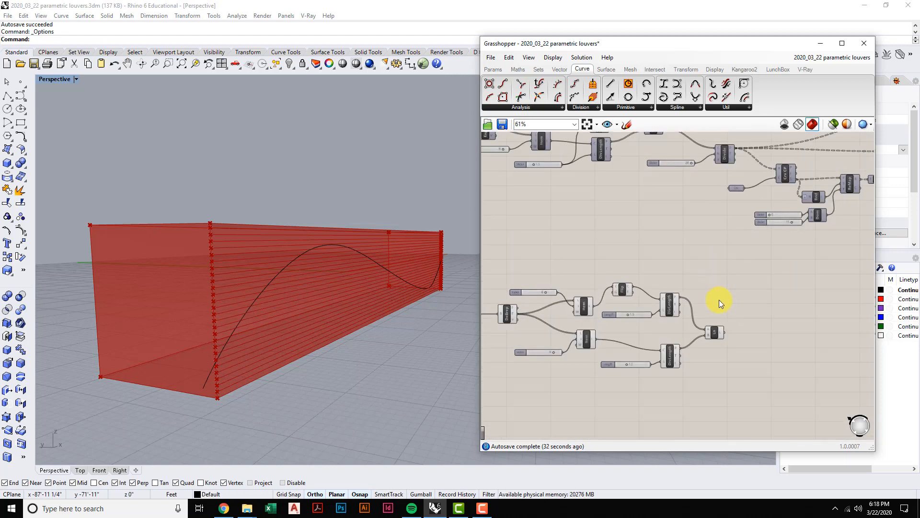
left_click_drag(761, 343, 512, 276)
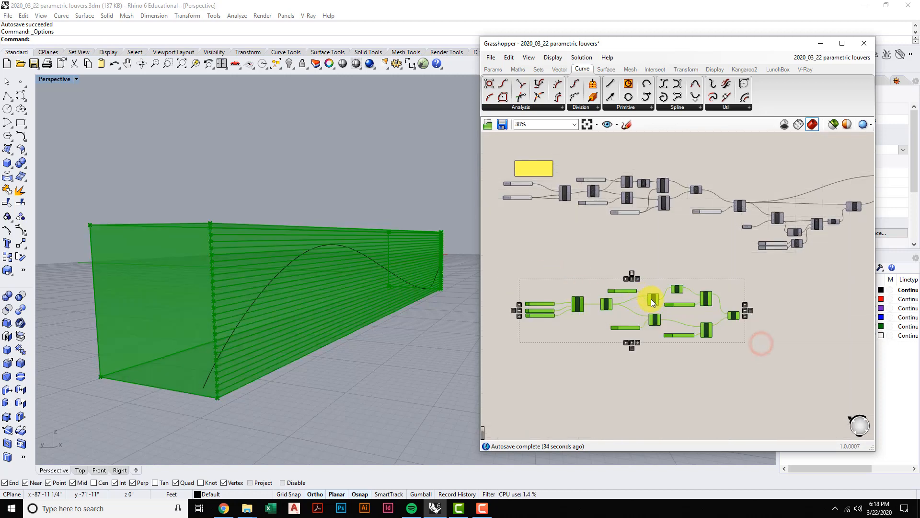
left_click_drag(653, 300, 632, 340)
left_click(641, 295)
right_click_drag(641, 295, 667, 236)
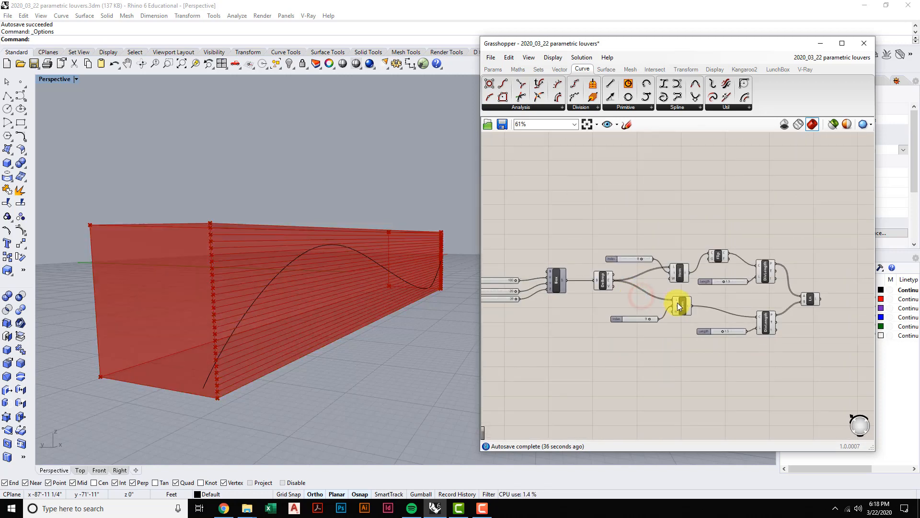
Align the lower Divide Length's slider beneath the upper length slider.
scroll(760, 308, "up", 3)
left_click(772, 301)
left_click_drag(729, 326, 701, 336)
scroll(689, 304, "up", 3)
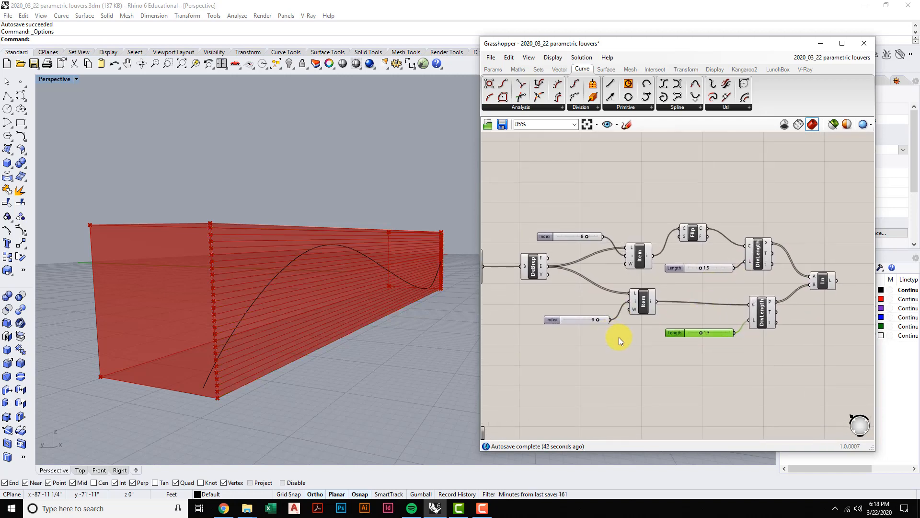
Review the new chain from the Box component onward and compare it with the earlier louver definition.
right_click_drag(619, 337, 724, 327)
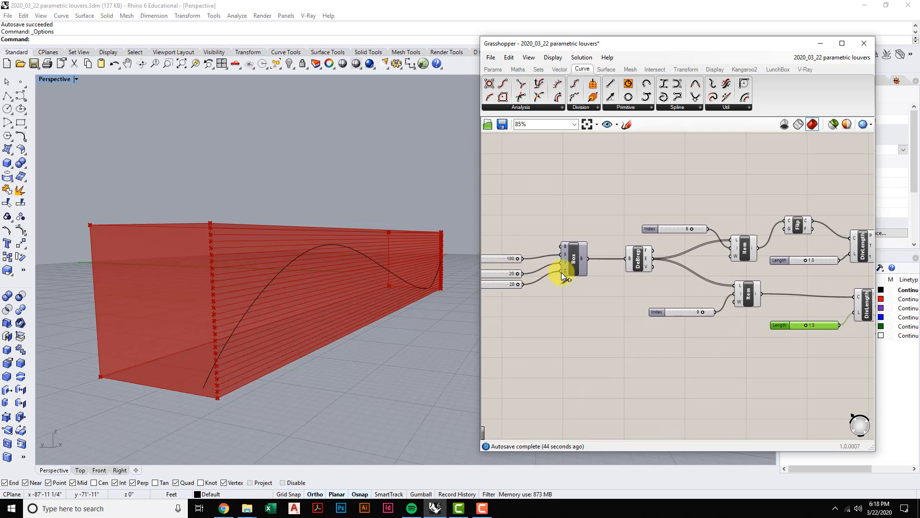
right_click_drag(561, 272, 586, 290)
mouse_move(579, 280)
left_mouse_down()
mouse_move(554, 281)
mouse_move(582, 283)
mouse_move(565, 292)
mouse_move(585, 291)
mouse_move(554, 268)
mouse_move(586, 268)
left_mouse_up()
right_click_drag(833, 309, 640, 364)
scroll(733, 338, "down", 3)
right_click_drag(659, 240, 646, 292)
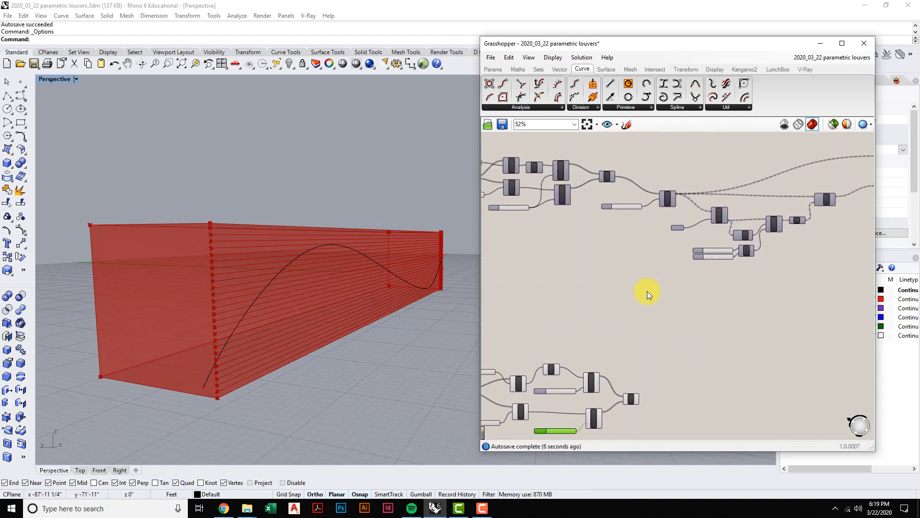
Examine the Flip and Divide Length components and highlight the Line component's parallel lines on the box face.
scroll(648, 300, "up", 2)
right_click_drag(684, 334, 678, 217)
scroll(659, 320, "down", 2)
right_click_drag(658, 321, 646, 351)
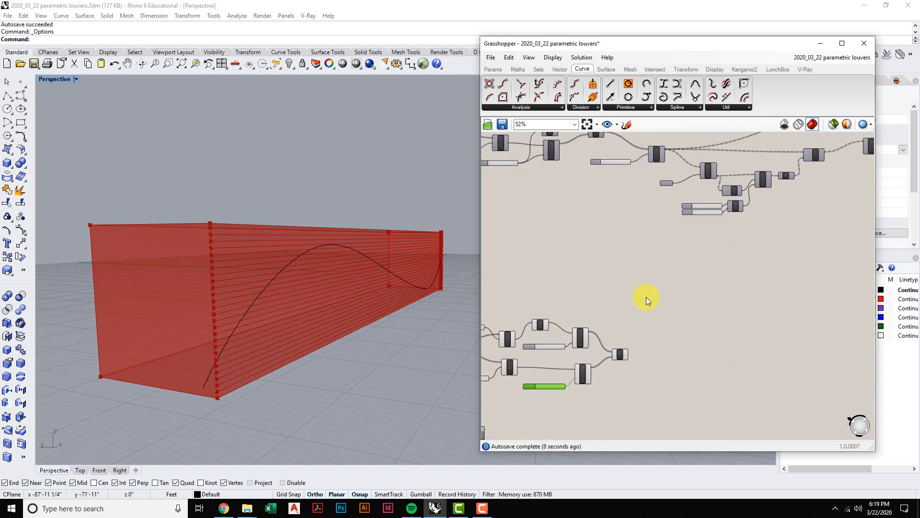
right_click_drag(645, 276, 632, 303)
scroll(620, 200, "up", 4)
mouse_move(620, 229)
right_mouse_down()
mouse_move(618, 316)
mouse_move(621, 243)
right_mouse_up()
scroll(621, 242, "down", 4)
scroll(621, 242, "down", 1)
right_click_drag(673, 281, 753, 205)
scroll(642, 337, "up", 4)
right_click_drag(665, 248, 679, 256)
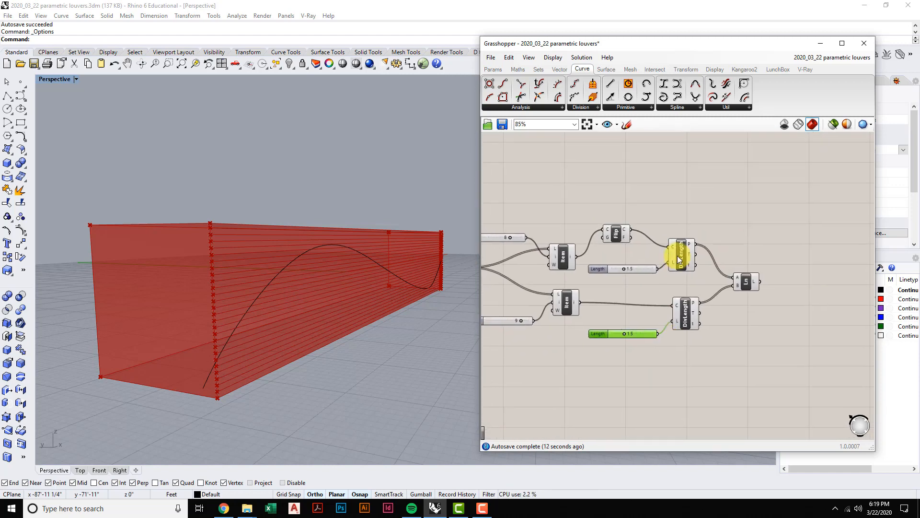
scroll(678, 256, "up", 1)
right_click_drag(680, 311, 665, 287)
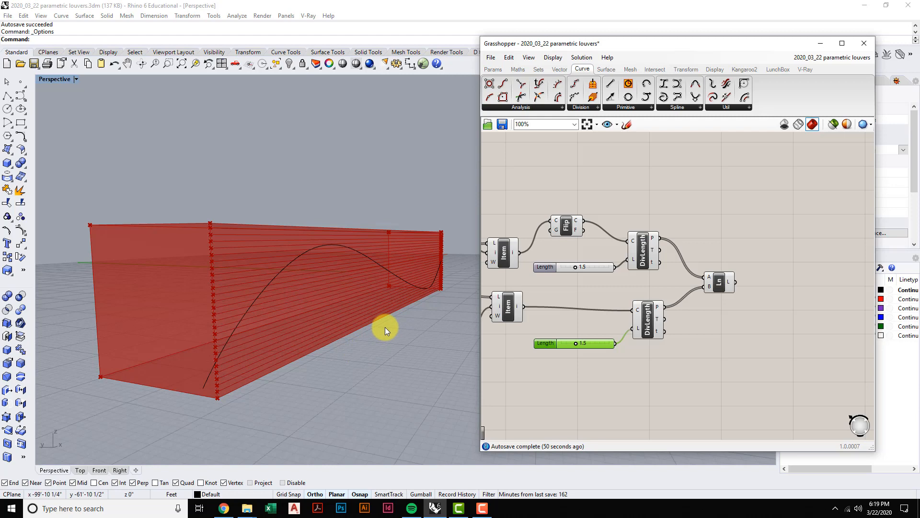
left_click(728, 278)
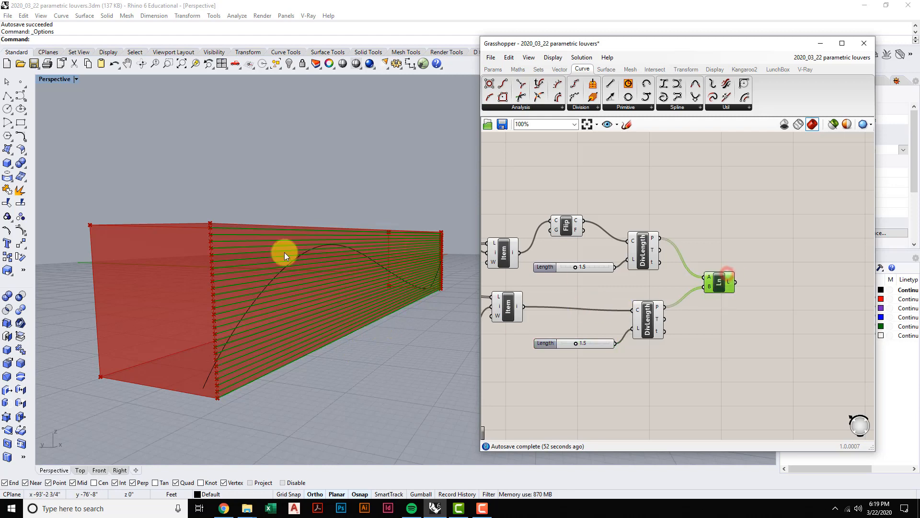
right_click_drag(258, 257, 180, 296)
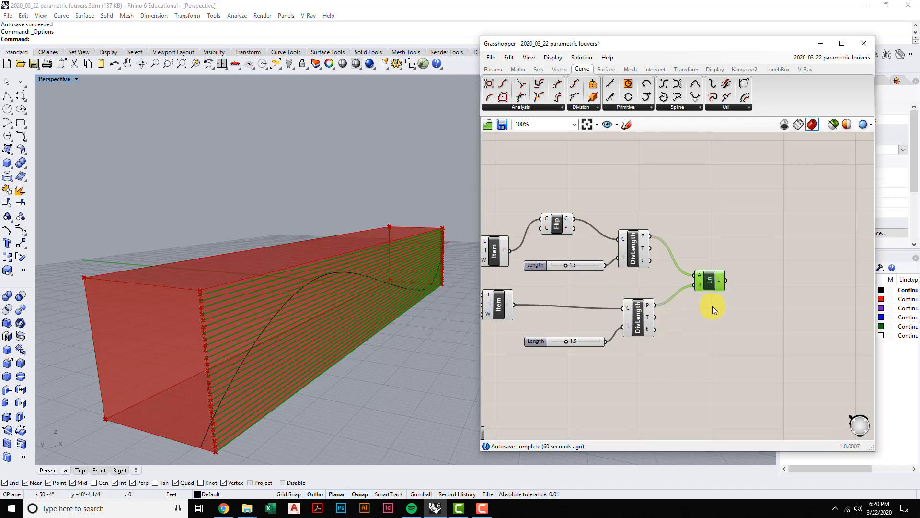
Add a Divide Curve component after the Line component and connect the lines to its curve input.
scroll(712, 306, "down", 1)
right_click_drag(712, 306, 677, 364)
scroll(706, 321, "down", 3)
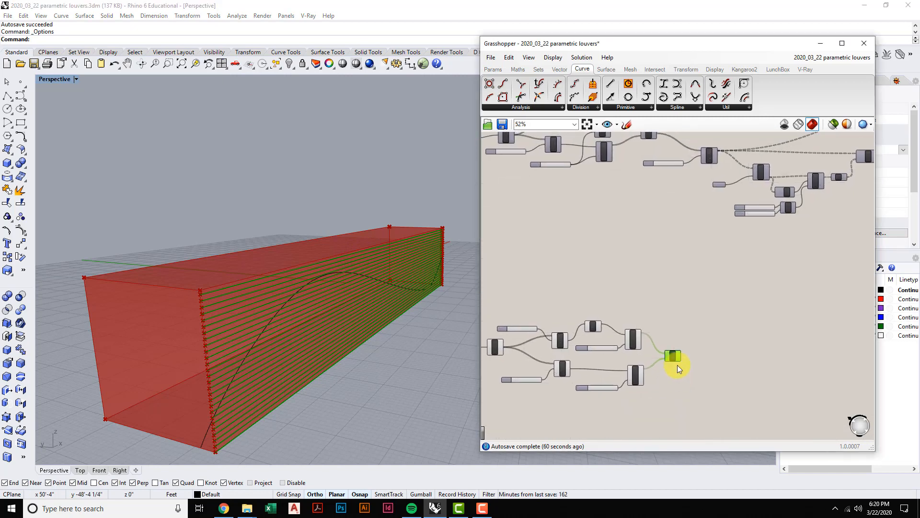
scroll(692, 224, "up", 2)
mouse_move(692, 224)
right_mouse_down()
mouse_move(672, 272)
mouse_move(693, 211)
right_mouse_up()
right_click_drag(686, 282, 684, 232)
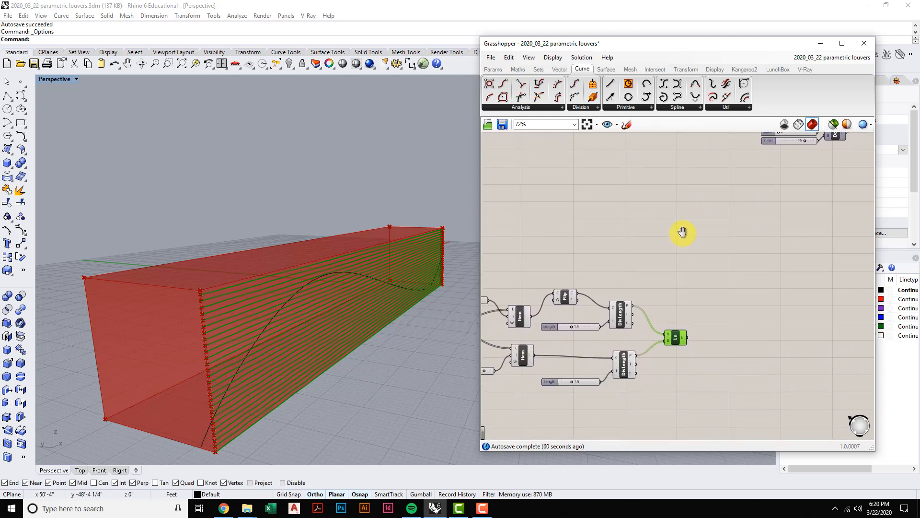
left_click(594, 107)
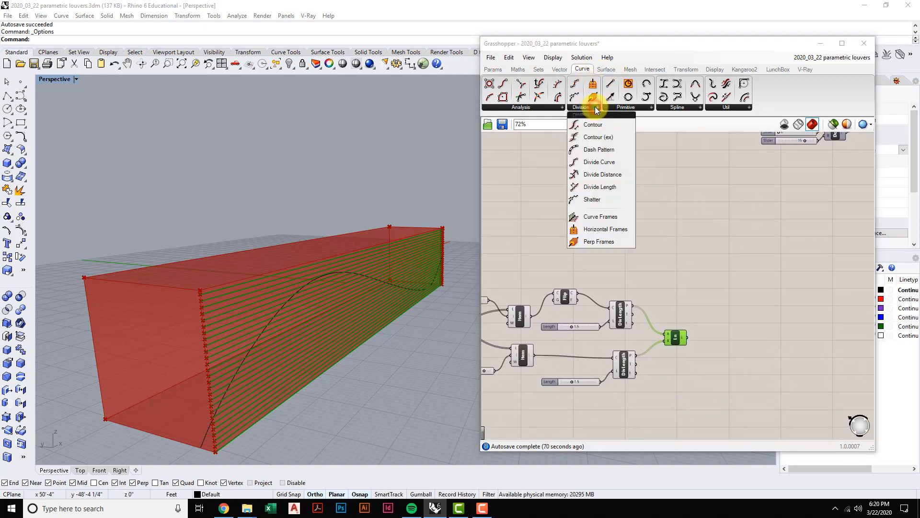
left_click(616, 160)
left_click(724, 335)
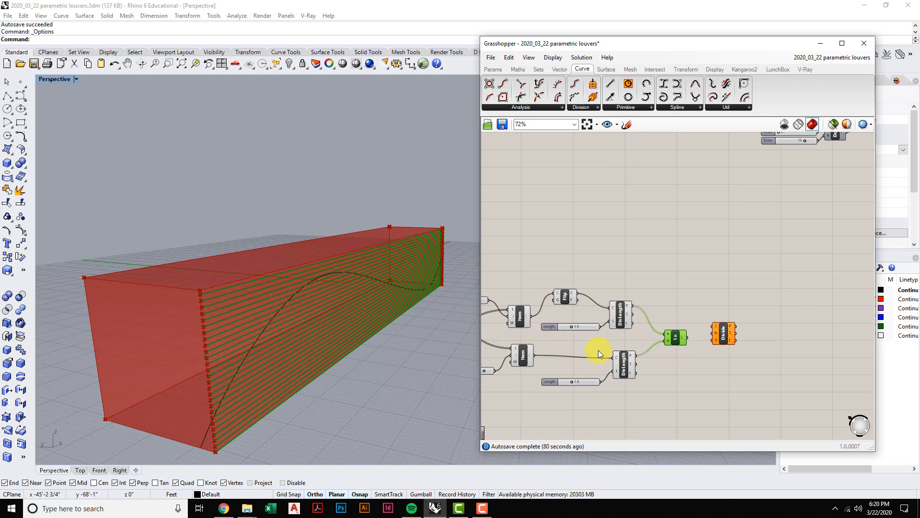
right_click_drag(680, 361, 748, 335)
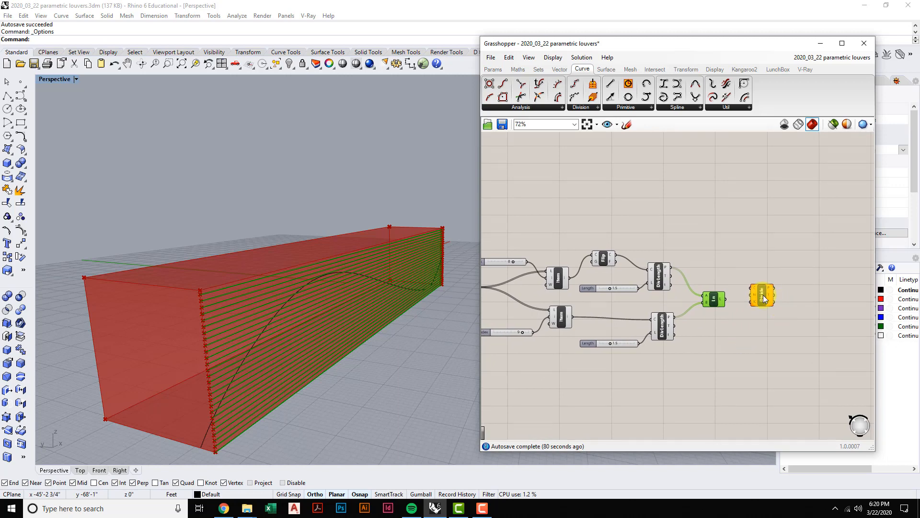
left_click(764, 298)
scroll(752, 299, "up", 2)
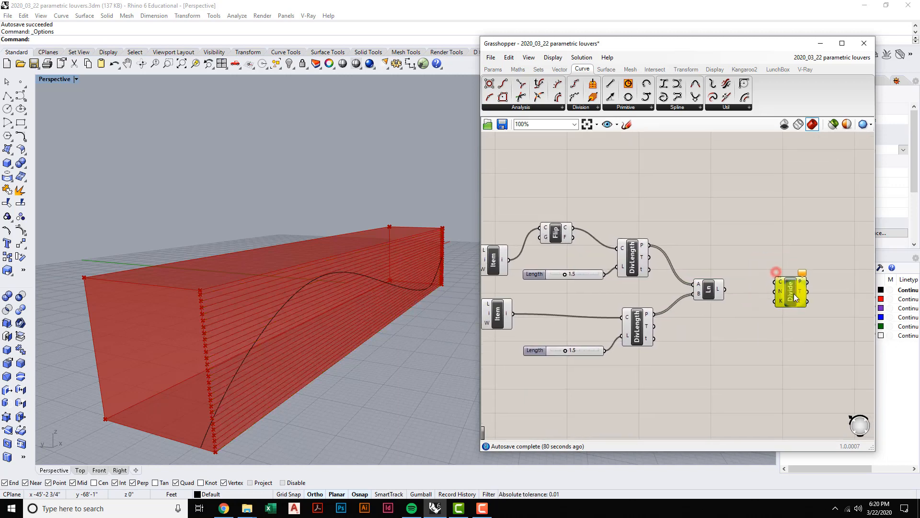
right_click_drag(741, 338, 736, 324)
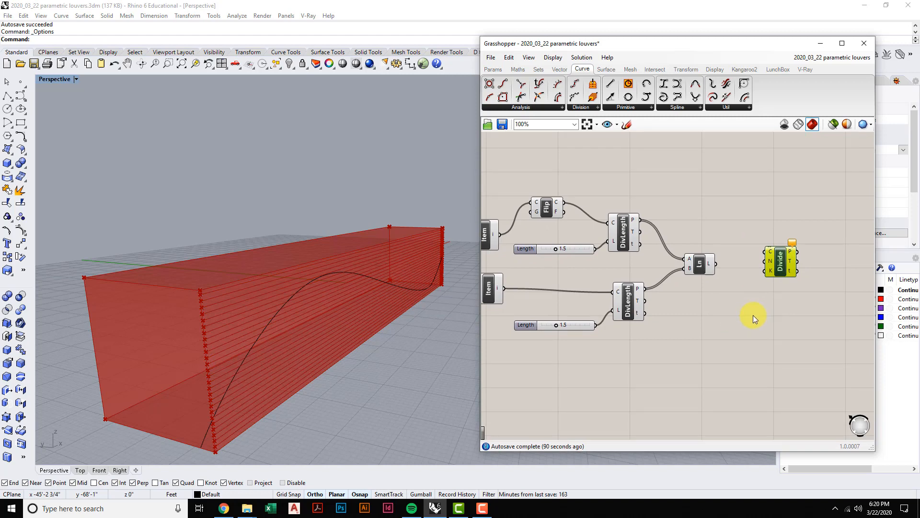
right_click_drag(754, 314, 747, 314)
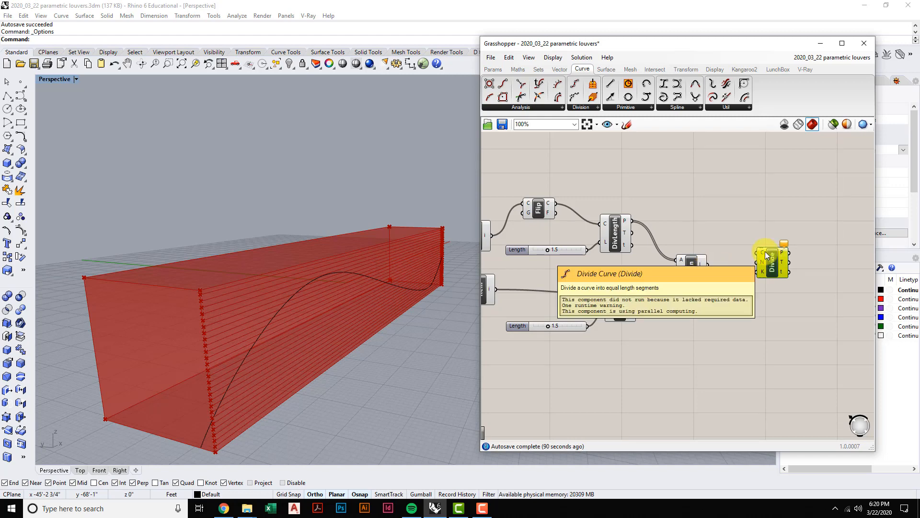
left_click_drag(708, 265, 757, 252)
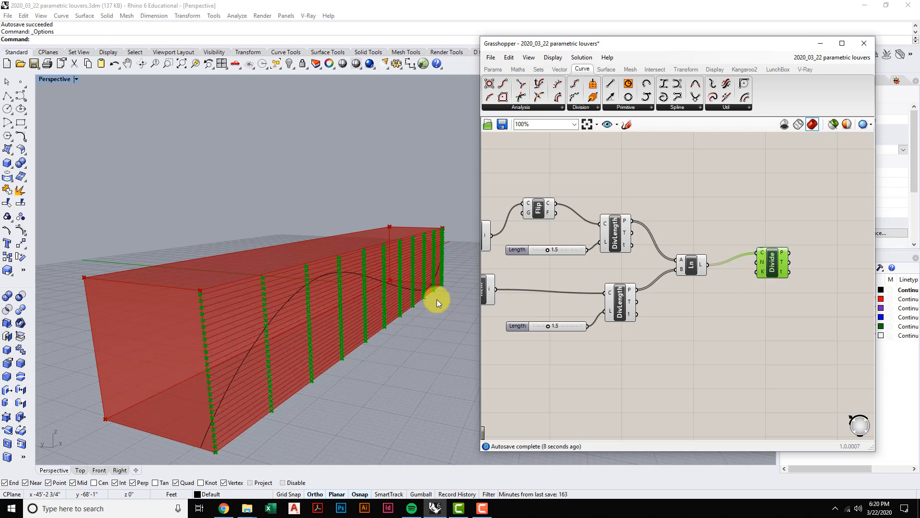
Duplicate the lower List Item's index slider near Divide Curve and connect the copy to its count input.
right_click_drag(246, 364, 211, 361)
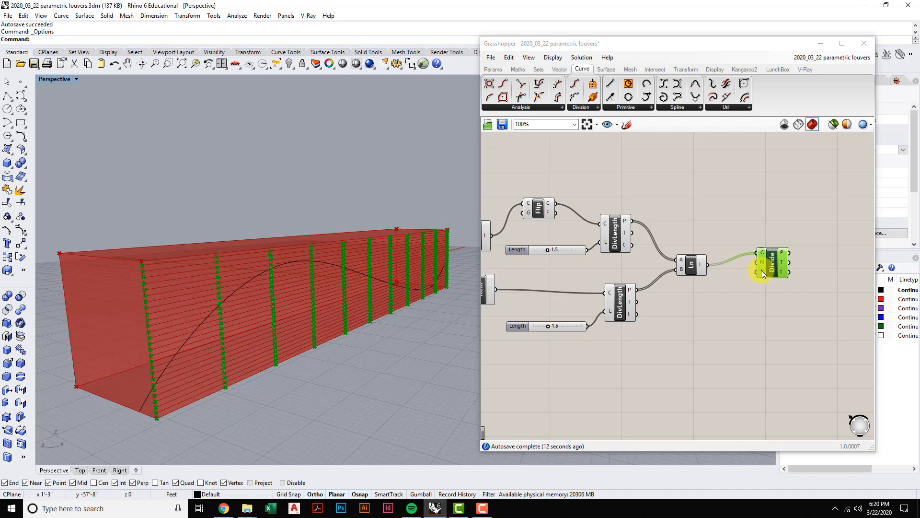
mouse_move(763, 262)
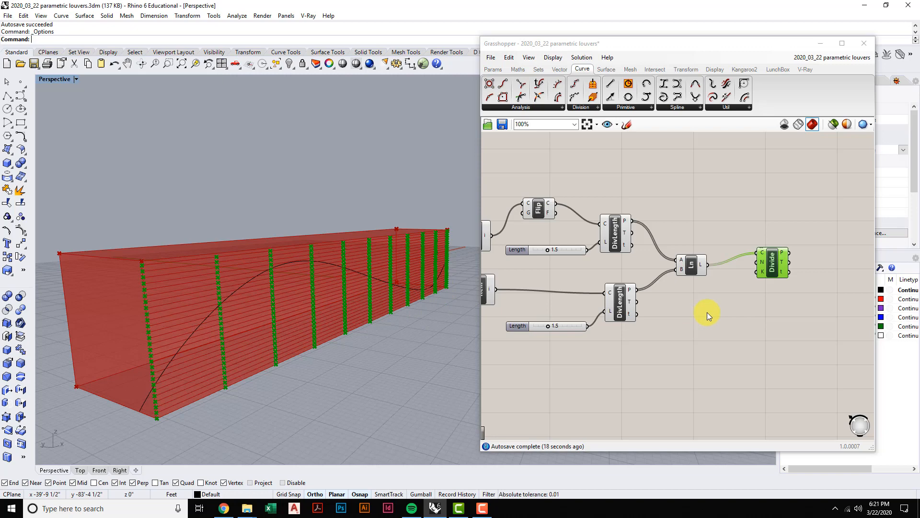
scroll(706, 312, "down", 2)
right_click_drag(666, 353, 742, 349)
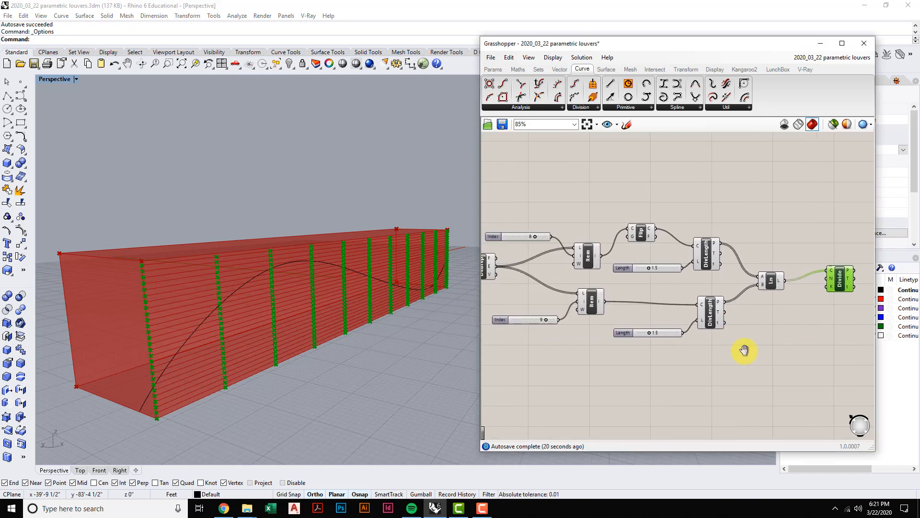
left_click(527, 319)
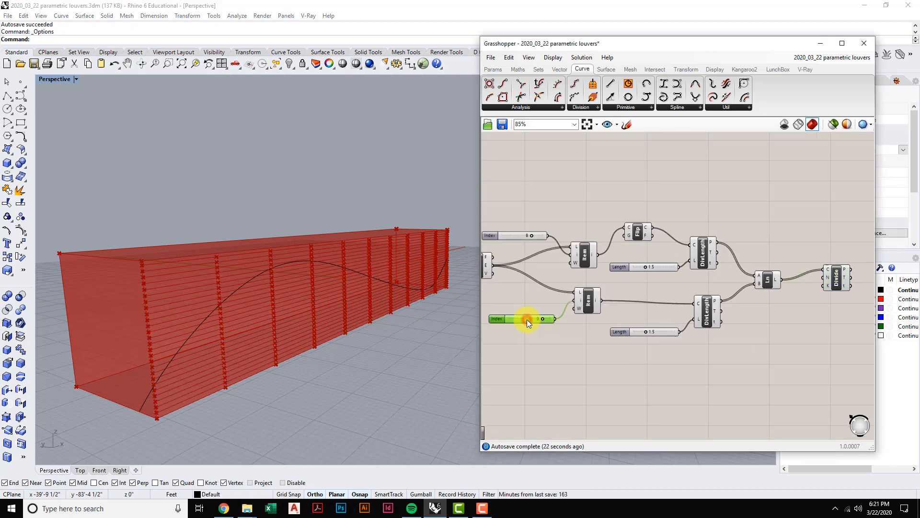
left_click_drag(527, 319, 781, 322)
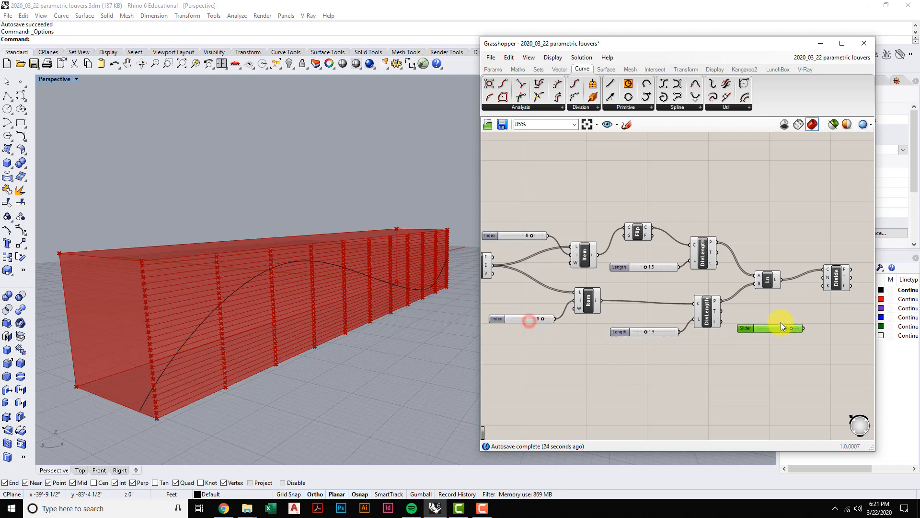
right_click_drag(821, 312, 742, 338)
left_click_drag(742, 338, 751, 297)
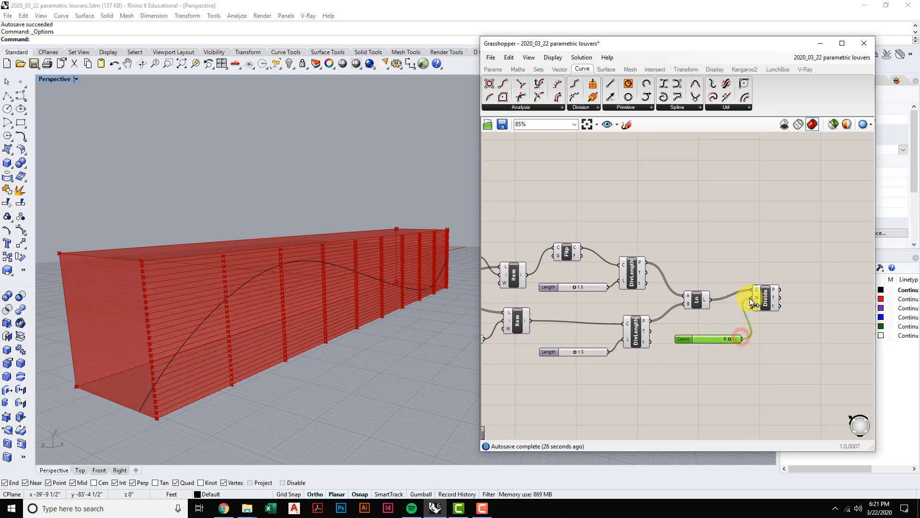
Raise the Count slider's maximum to 20 and set its value to 20.
left_click_drag(729, 339, 741, 337)
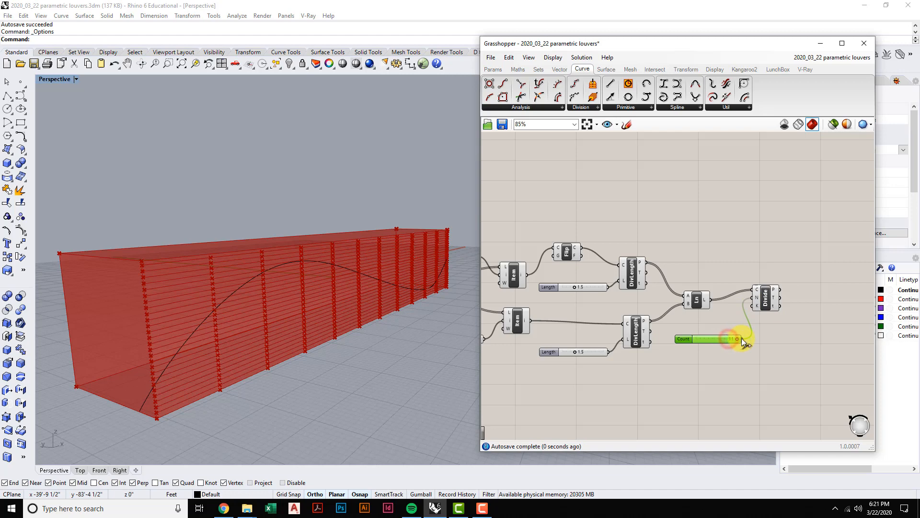
right_click(715, 338)
left_click(728, 379)
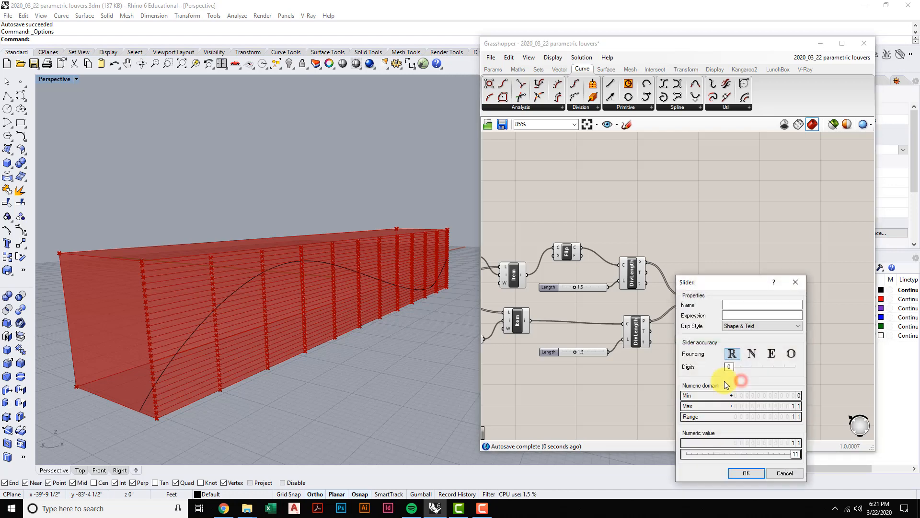
double_click(702, 404)
type("20")
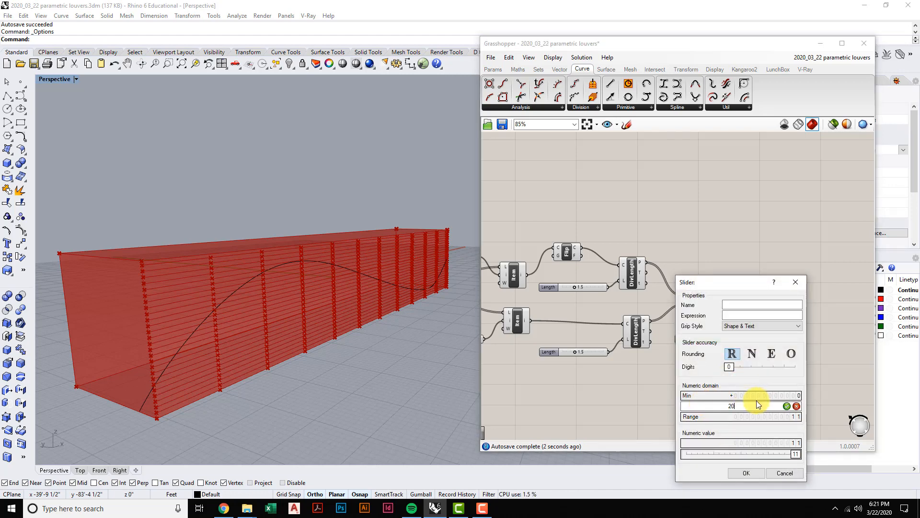
left_click(786, 406)
left_click(746, 472)
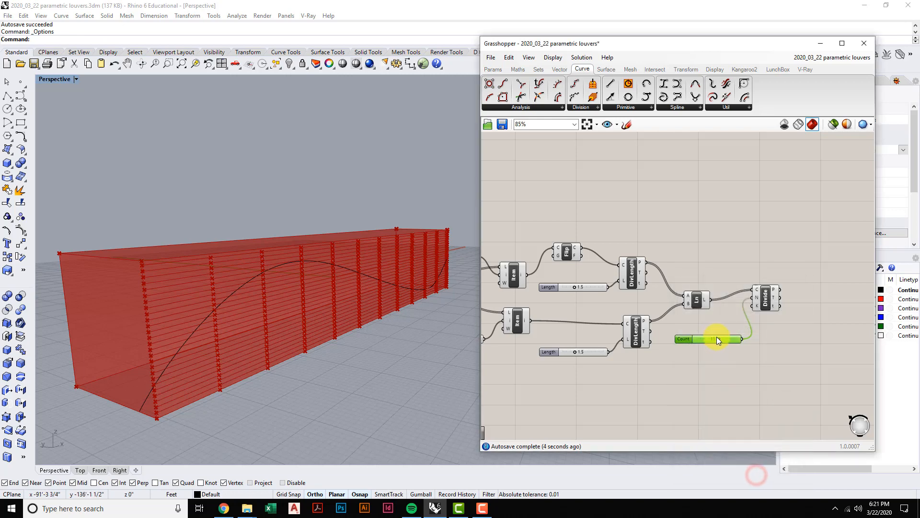
left_click_drag(716, 336, 748, 338)
Align the Divide Curve component with the Line component so the connecting wire runs straight.
scroll(734, 345, "down", 4)
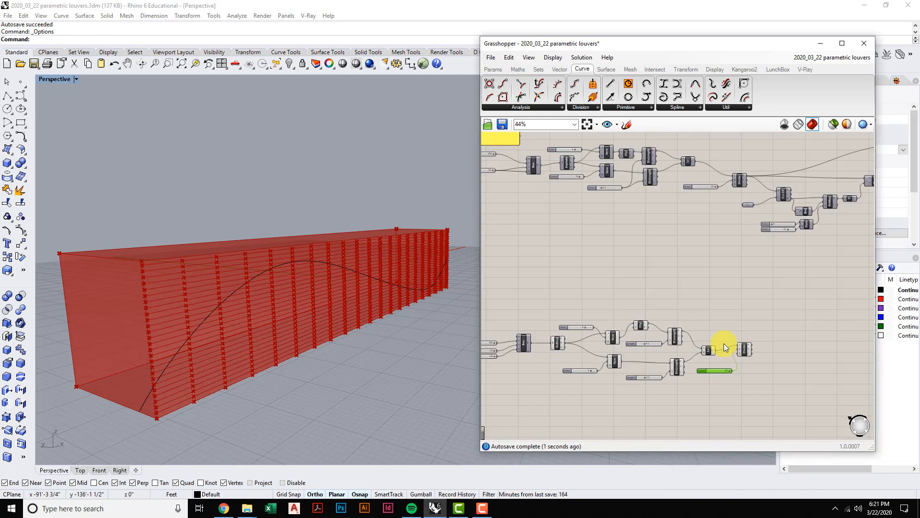
scroll(721, 240, "up", 2)
scroll(716, 255, "down", 2)
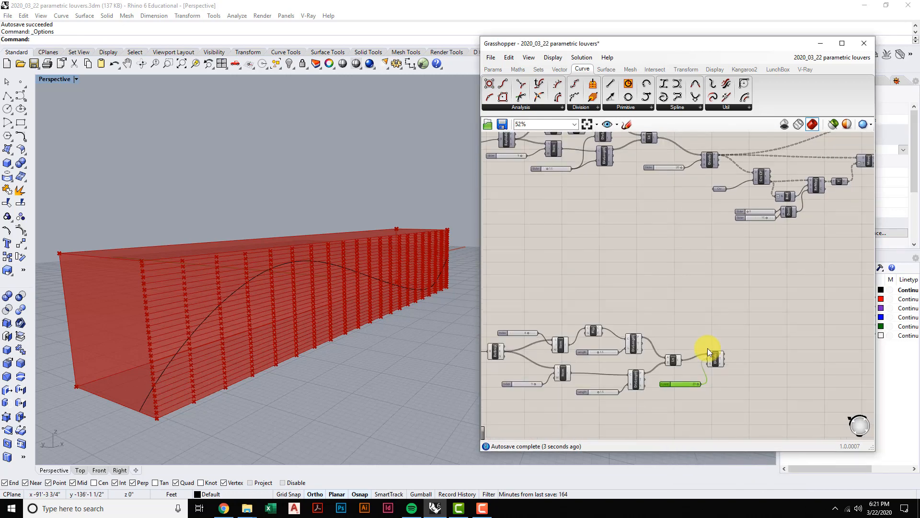
scroll(724, 349, "up", 4)
left_click_drag(722, 284, 725, 293)
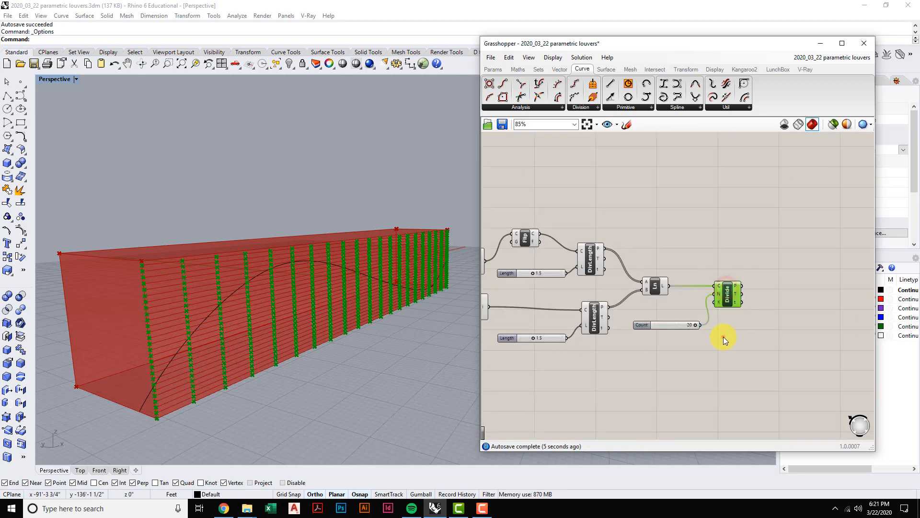
left_click(724, 336)
right_click_drag(724, 338, 767, 351)
right_click_drag(705, 352, 722, 342)
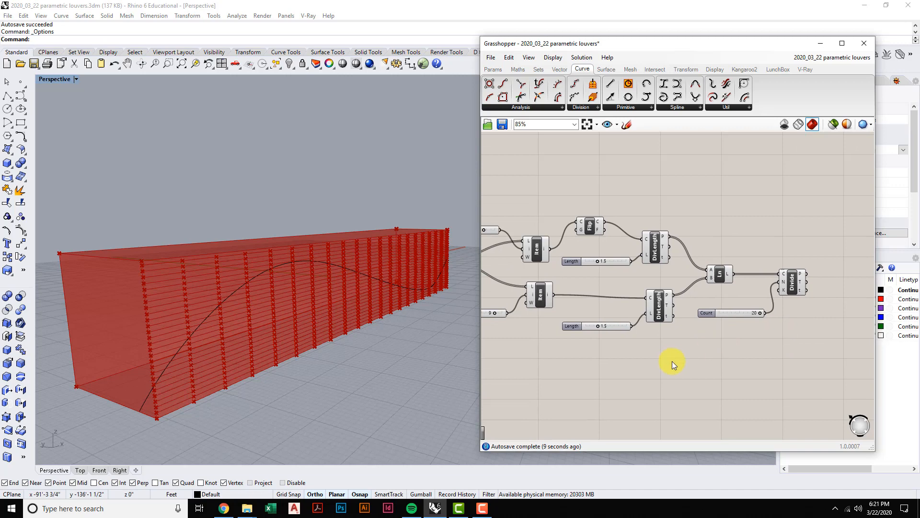
Turn off the previews of the components feeding the Line component, including Deconstruct Brep, both List Items, Flip and both Divide Lengths.
left_click_drag(672, 361, 525, 206)
right_click(554, 176)
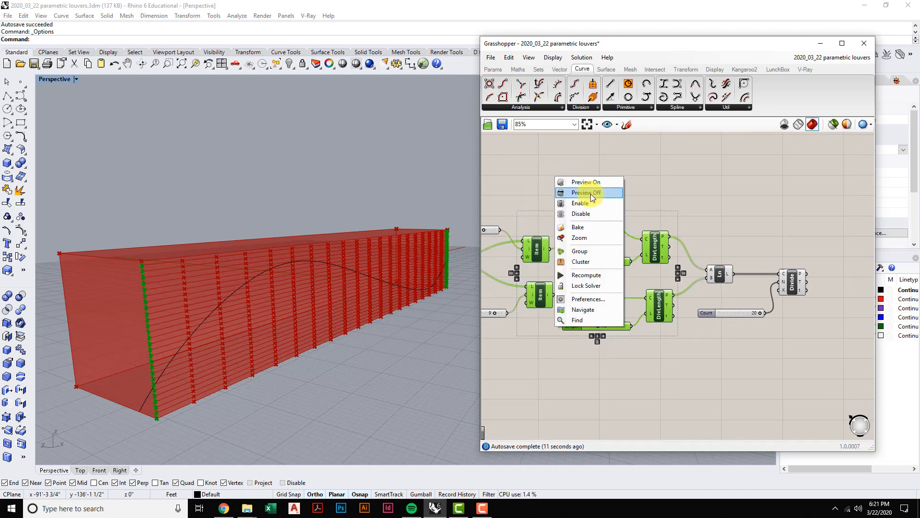
left_click(593, 197)
scroll(694, 254, "down", 2)
left_click_drag(653, 346, 532, 220)
right_click(540, 186)
left_click(566, 197)
left_click(623, 314)
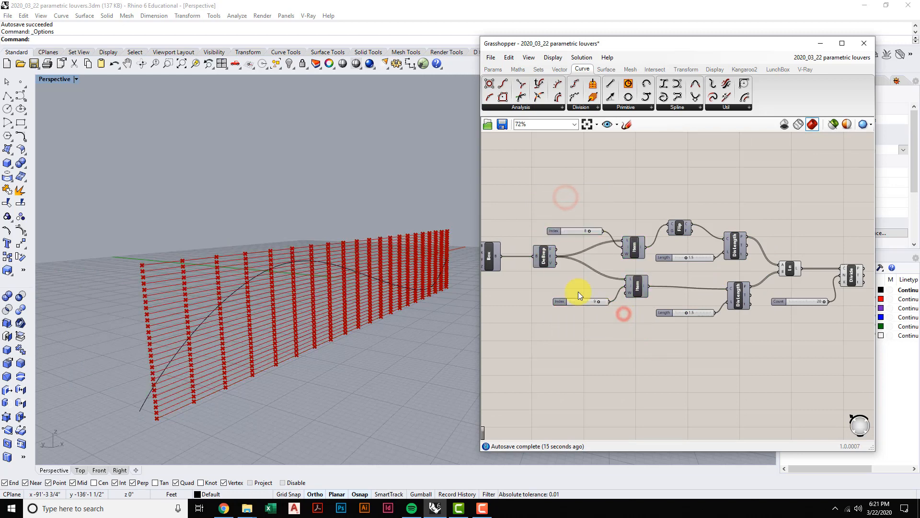
Turn the Deconstruct Brep component's preview back on.
right_click_drag(568, 271, 585, 286)
middle_click(579, 200)
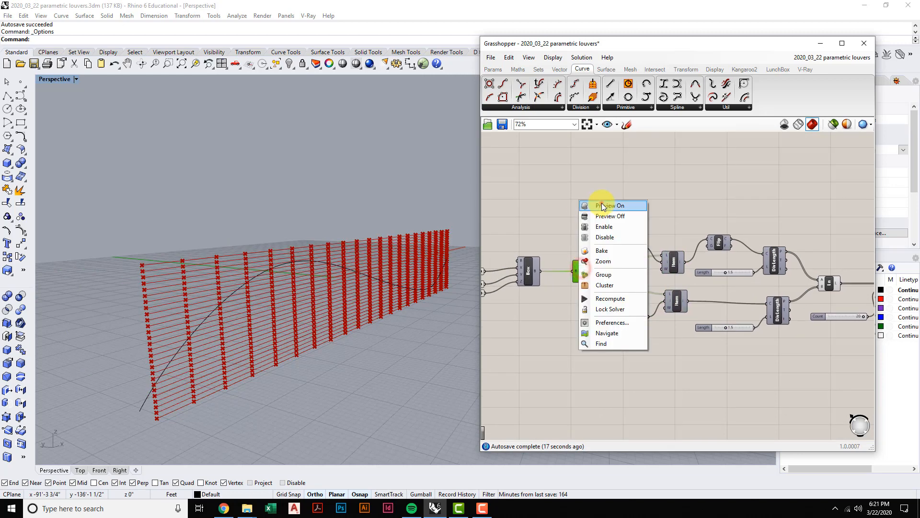
left_click(602, 203)
right_click_drag(628, 376, 577, 358)
left_click(578, 358)
right_click_drag(724, 315, 613, 318)
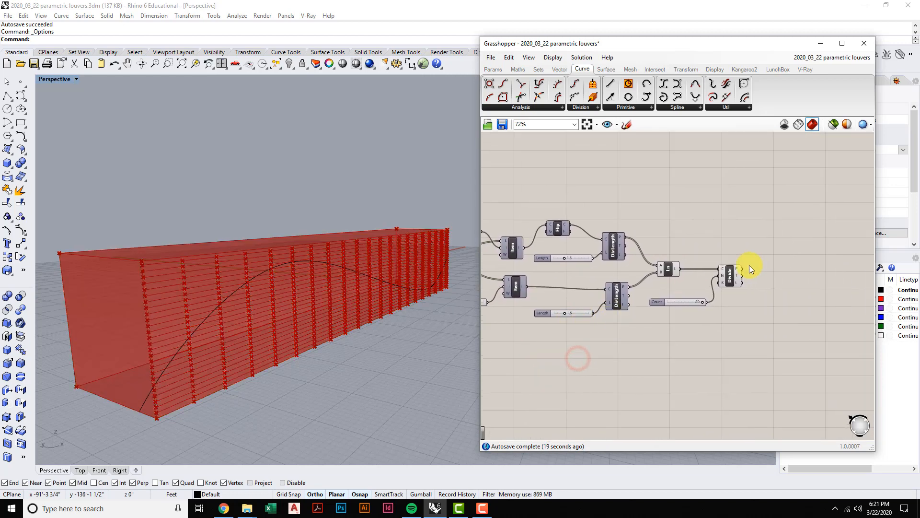
Turn off the Line component's preview and highlight the Divide Curve points in the model.
left_click(668, 267)
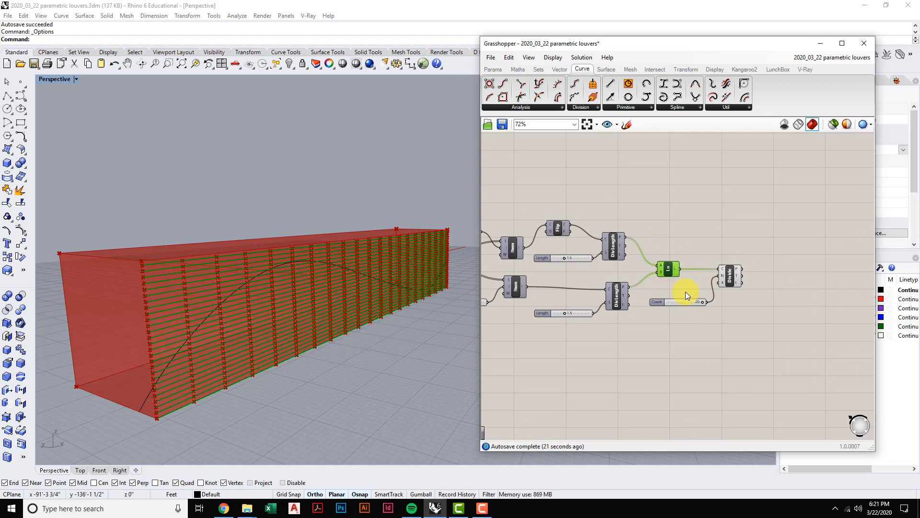
right_click(669, 219)
left_click(686, 234)
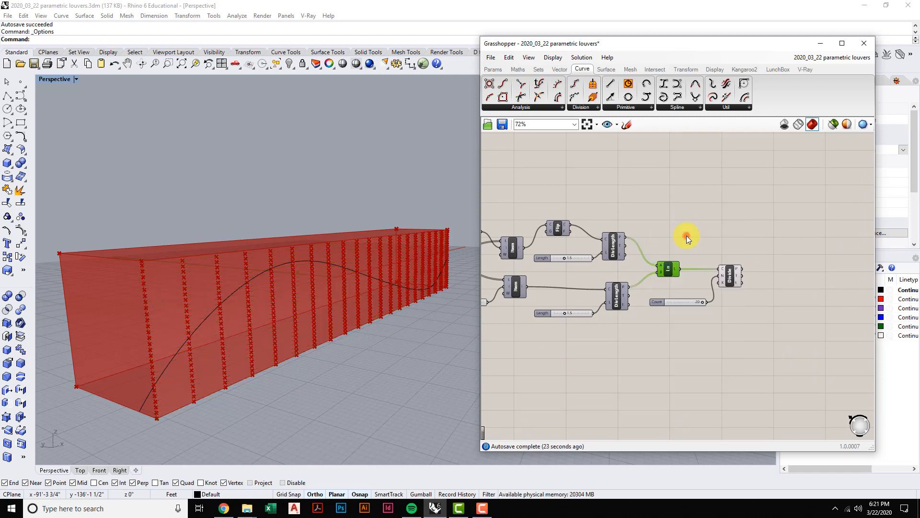
left_click(724, 280)
right_click_drag(735, 299, 719, 301)
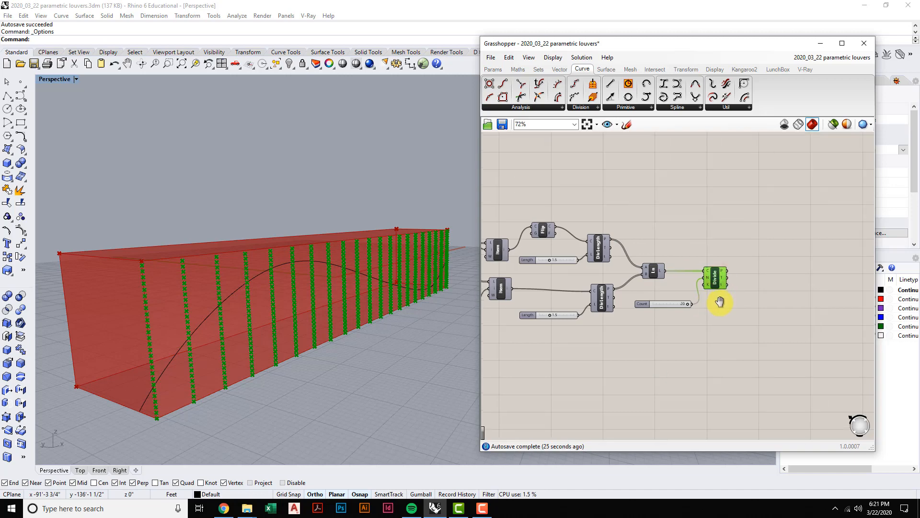
Examine the divided point grid and the wavy curve running across the front face of the box in perspective.
scroll(714, 306, "down", 2)
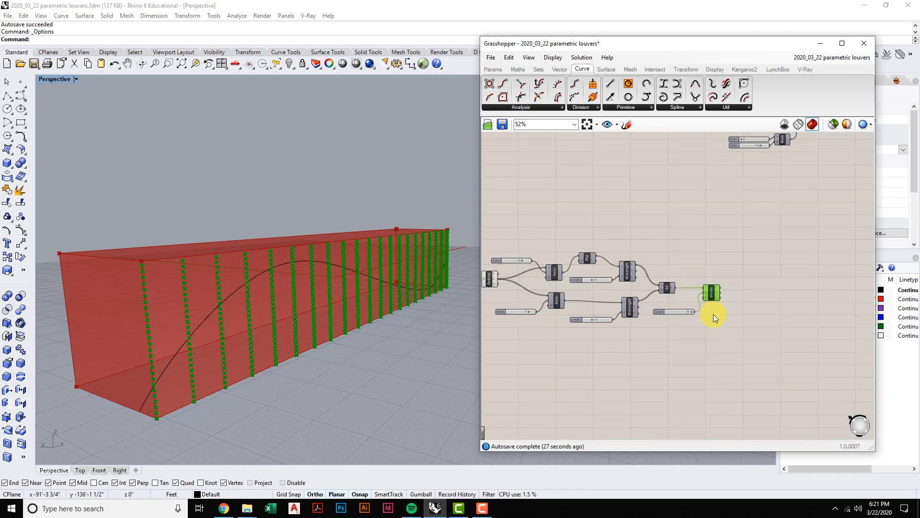
scroll(699, 335, "down", 2)
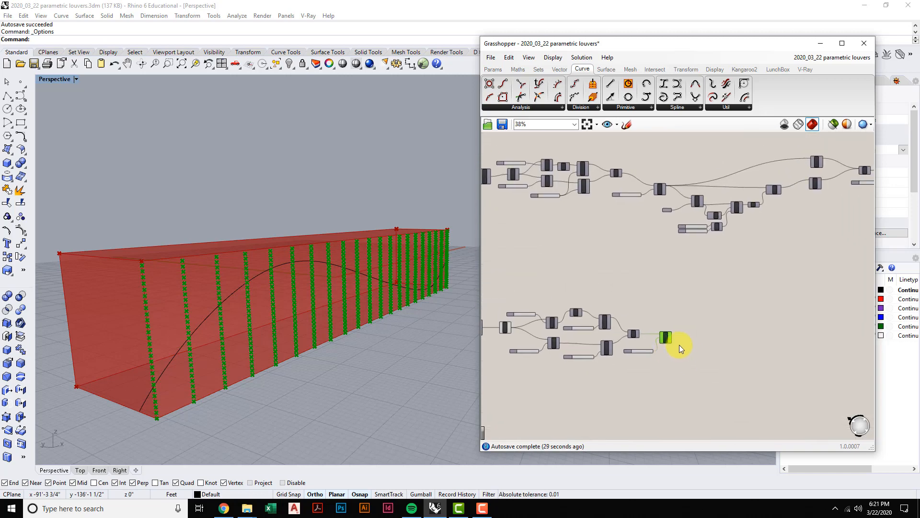
right_click_drag(679, 344, 657, 337)
right_click_drag(349, 284, 370, 292)
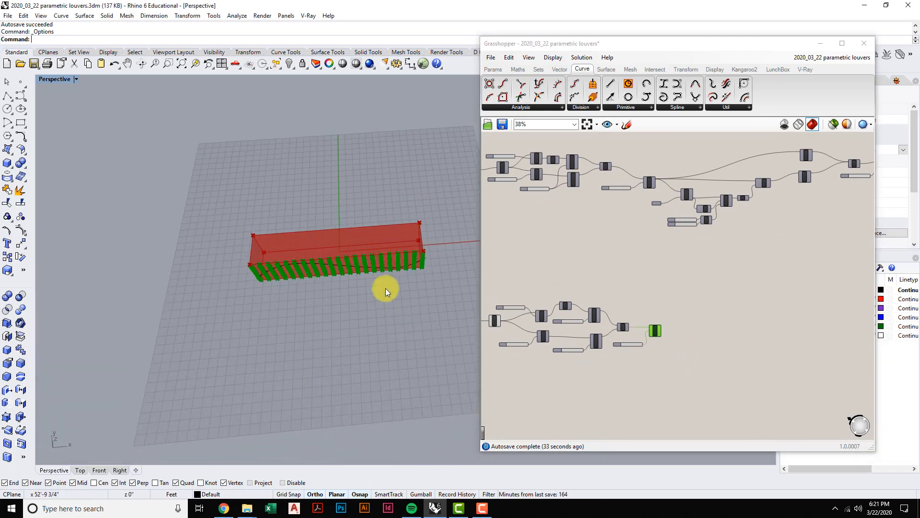
scroll(351, 268, "up", 5)
right_click_drag(351, 267, 303, 313)
scroll(296, 337, "up", 4)
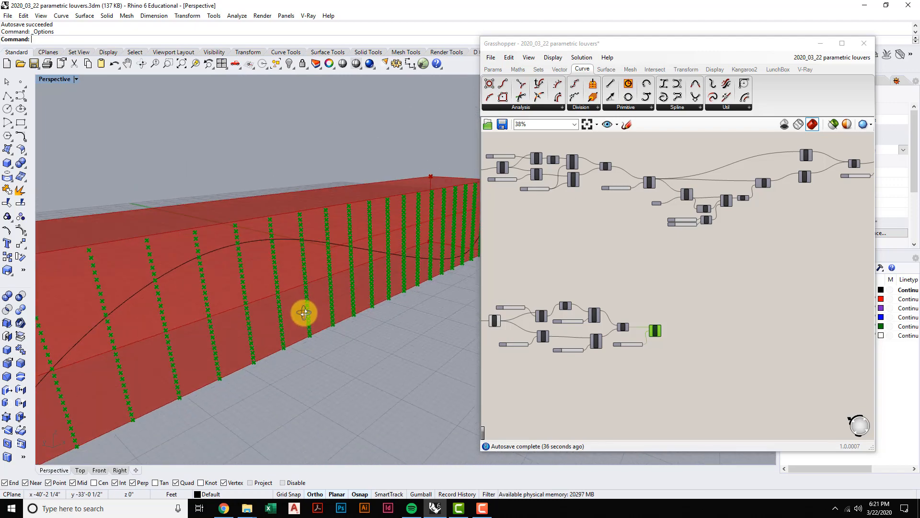
left_click(323, 237)
scroll(327, 268, "down", 5)
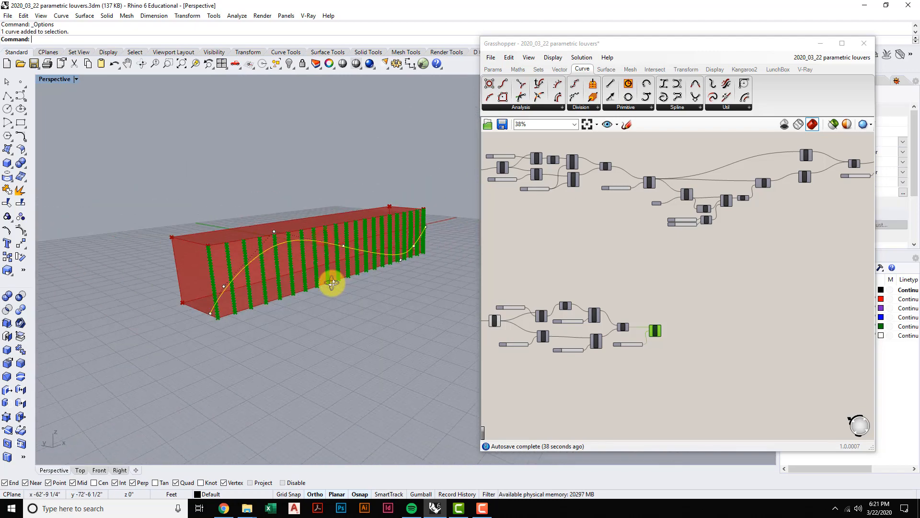
left_click(319, 243)
scroll(331, 242, "up", 3)
right_click_drag(331, 265, 338, 269)
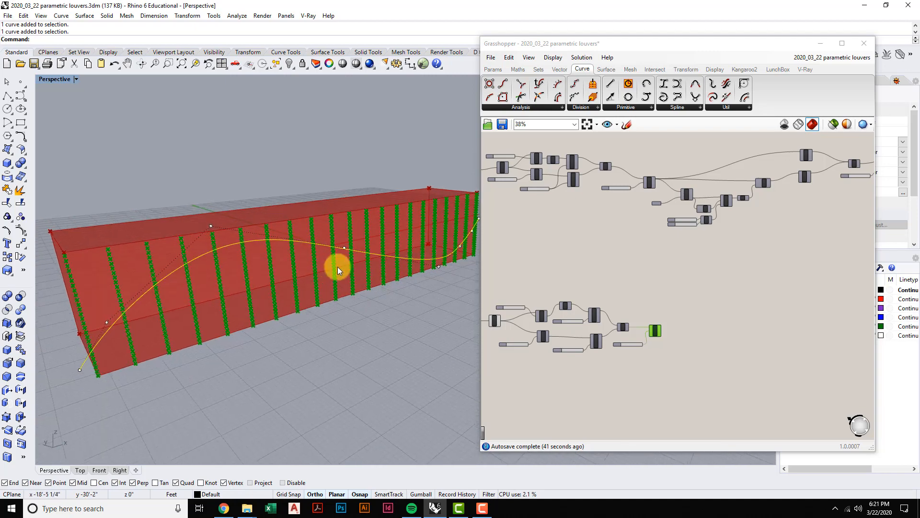
scroll(343, 263, "down", 8)
scroll(343, 262, "up", 4)
key("Escape")
Inspect the wavy curve and its control points in the Front view, and check in perspective how it crosses the point columns.
double_click(55, 79)
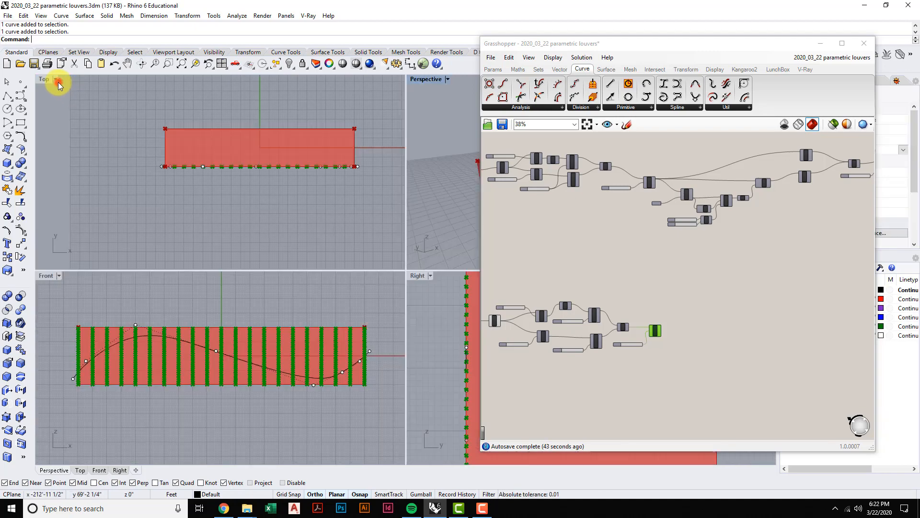
left_click(191, 394)
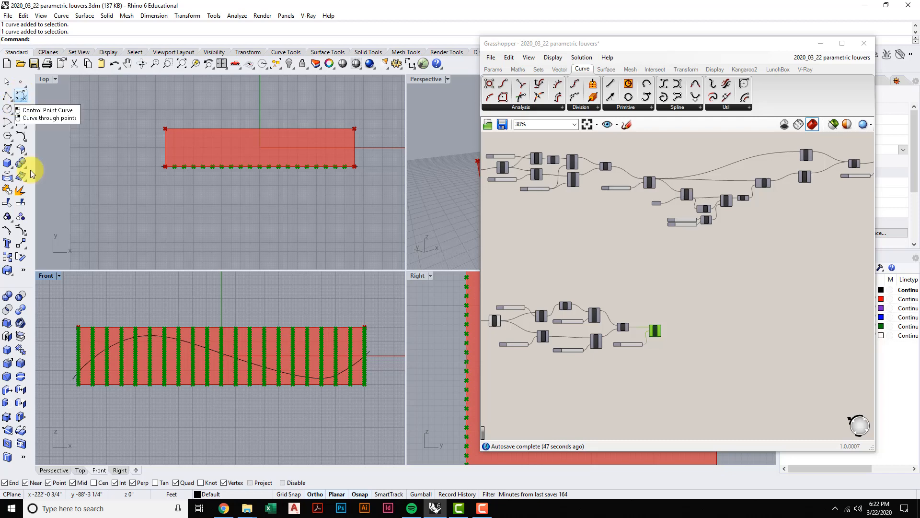
left_click(113, 345)
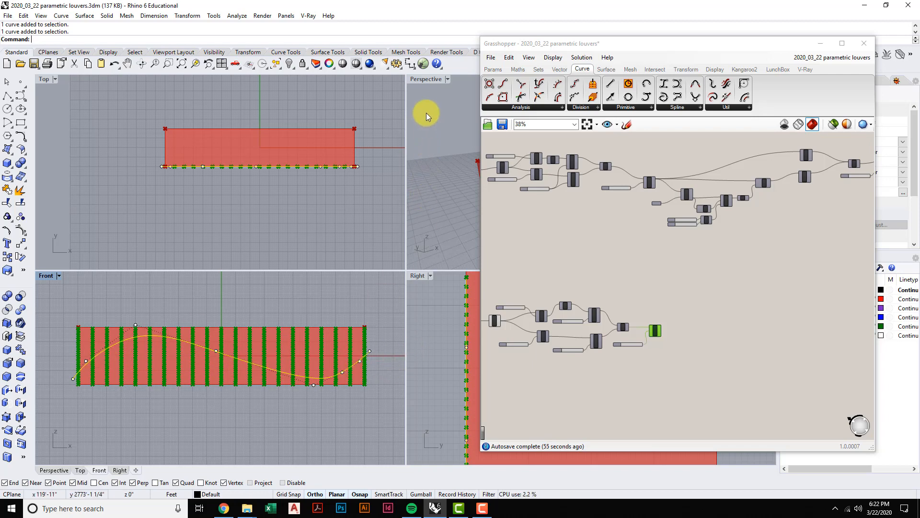
double_click(426, 80)
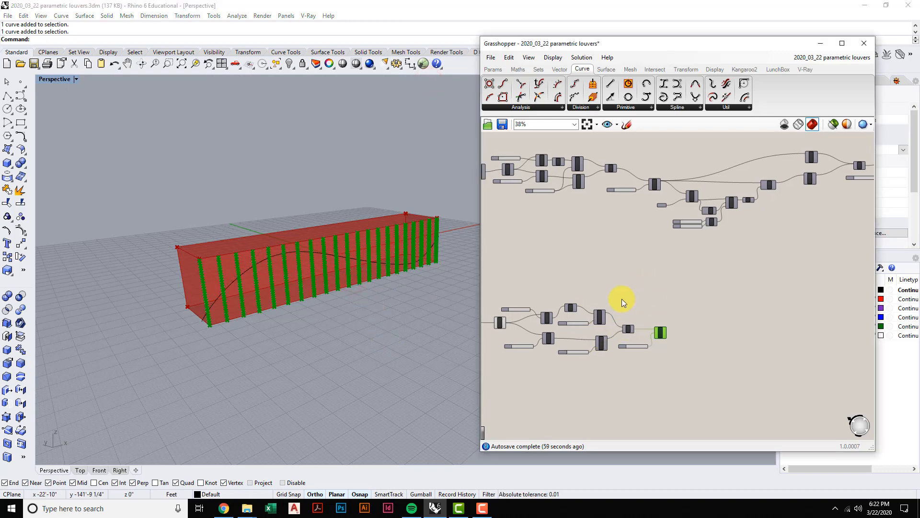
scroll(357, 286, "up", 5)
right_click_drag(381, 270, 222, 261)
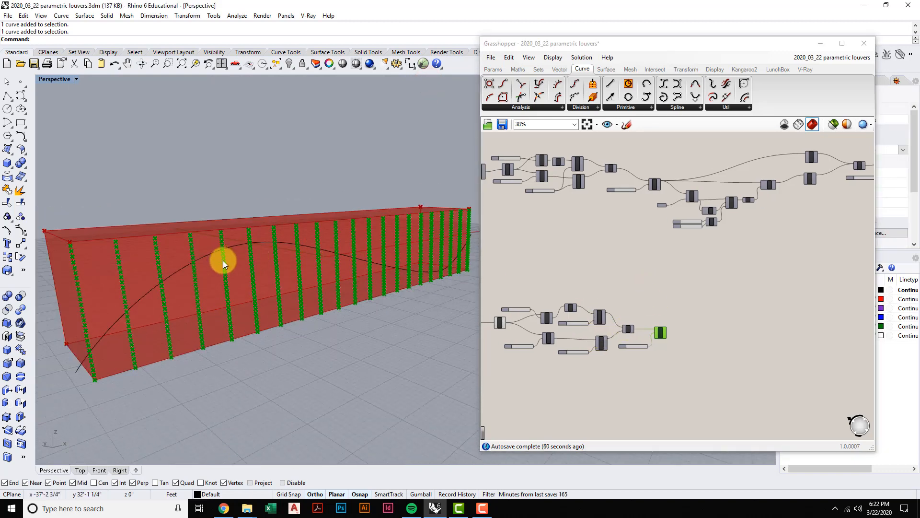
left_click(205, 255)
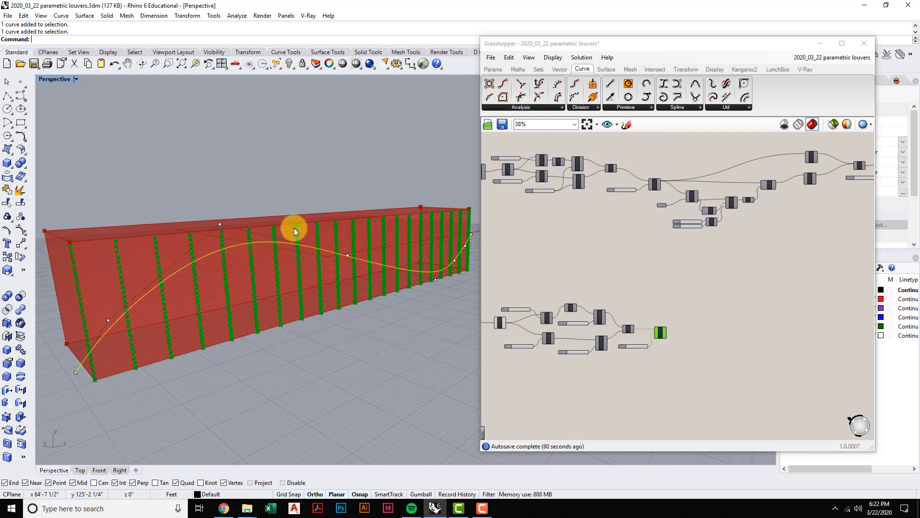
scroll(304, 238, "up", 5)
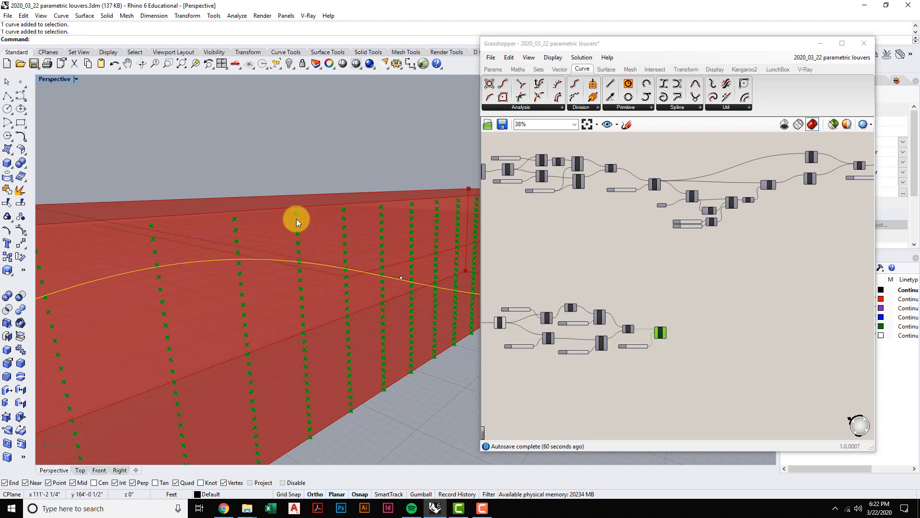
left_click(646, 293)
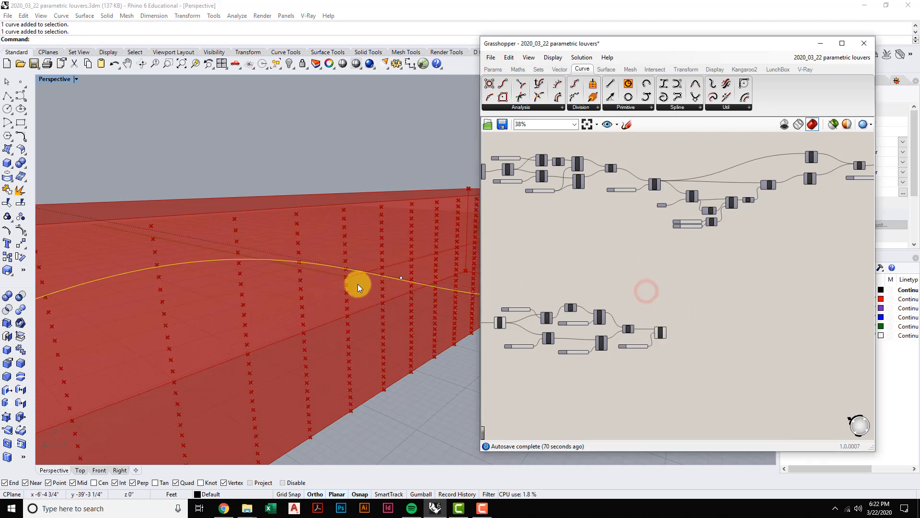
left_click(436, 396)
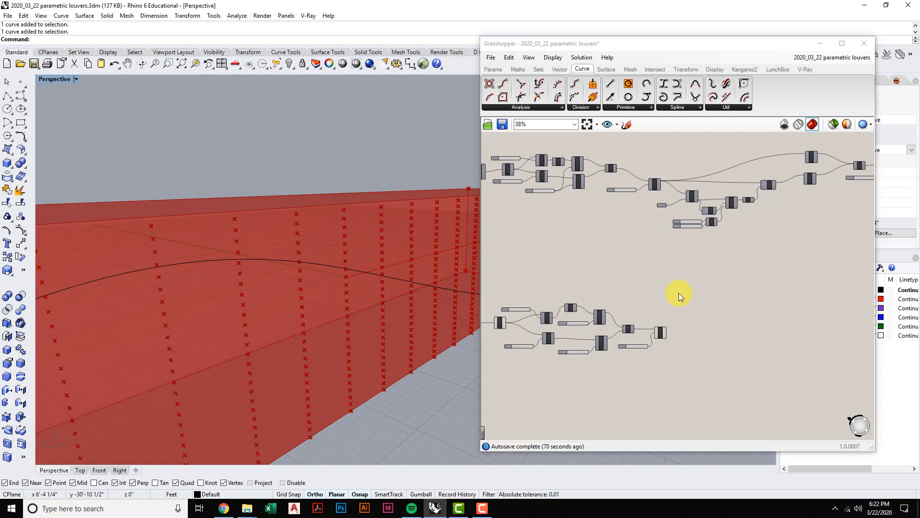
Add a Curve geometry parameter to the canvas below the Divide Curve component.
left_click(494, 70)
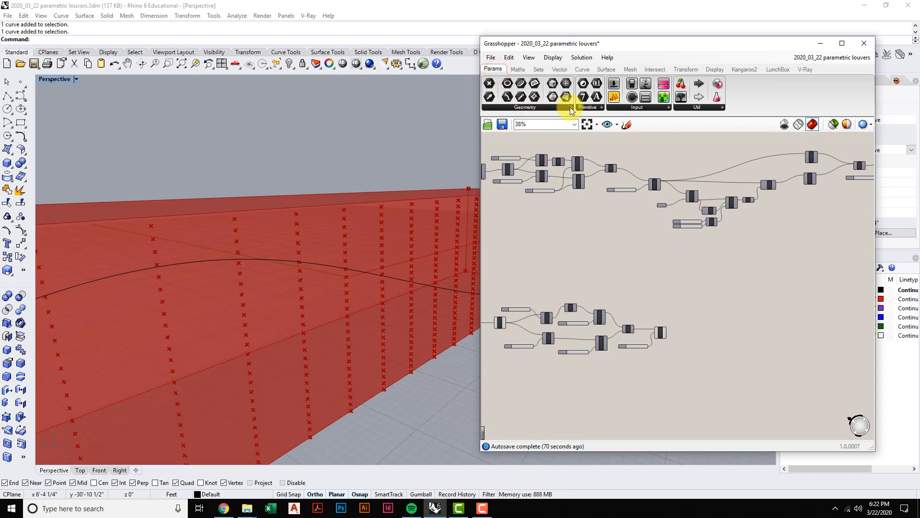
left_click(570, 108)
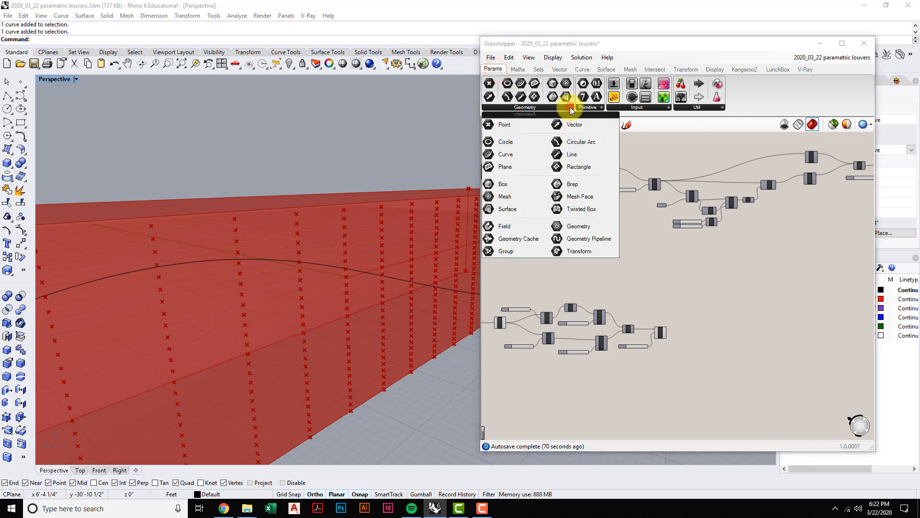
left_click(519, 158)
scroll(674, 362, "up", 3)
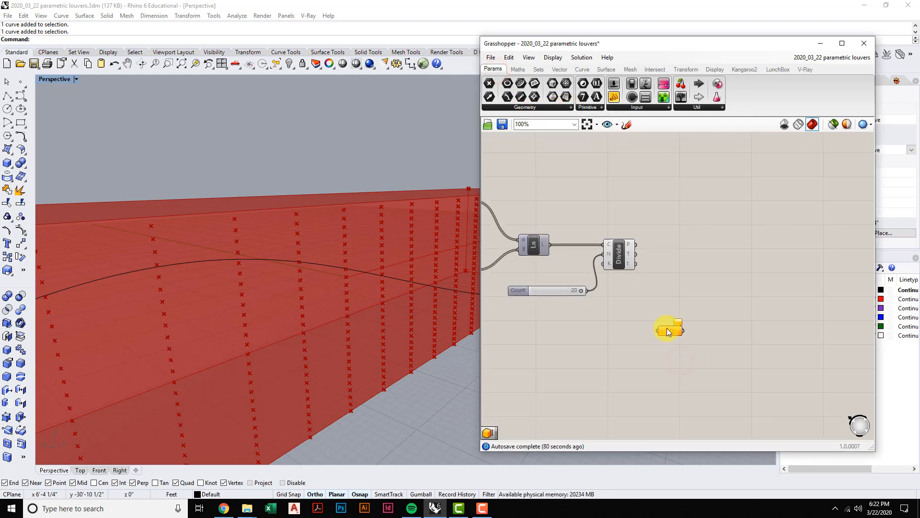
left_click(667, 330)
scroll(668, 342, "up", 2)
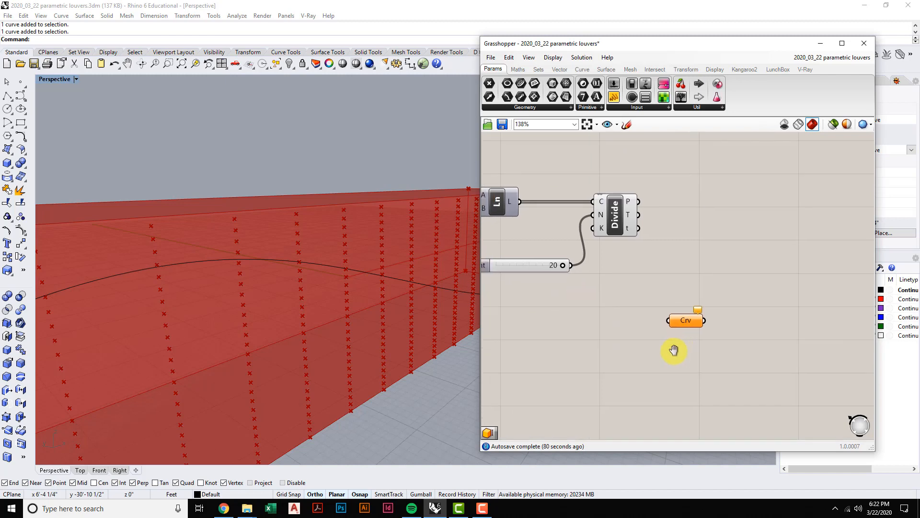
Reference the wavy curve on the front of the box as the Curve parameter's single curve.
right_click(685, 321)
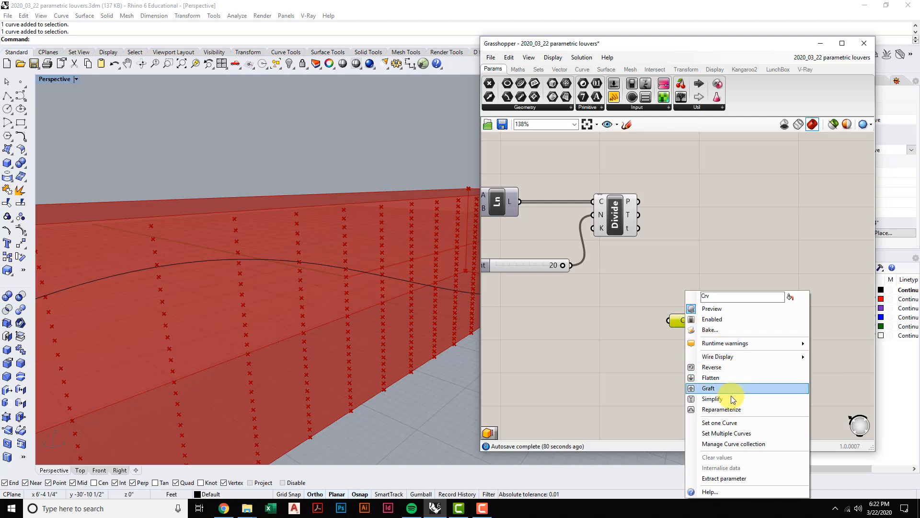
left_click(730, 424)
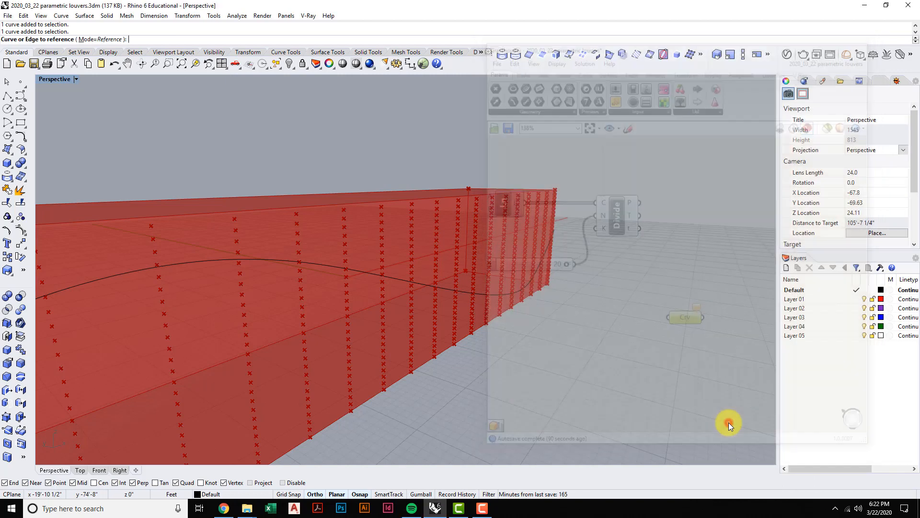
left_click(418, 284)
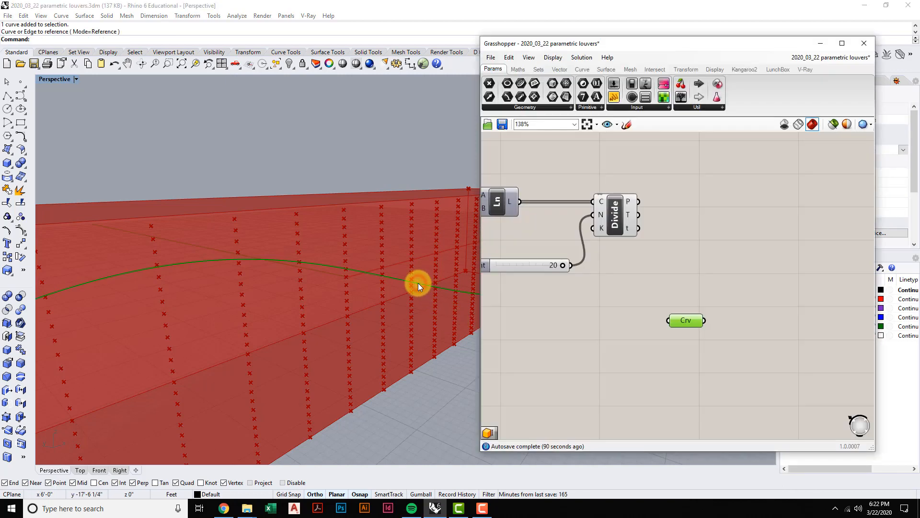
Check the Curve parameter's reference by highlighting it and comparing it with the wavy curve in the model.
left_click(667, 320)
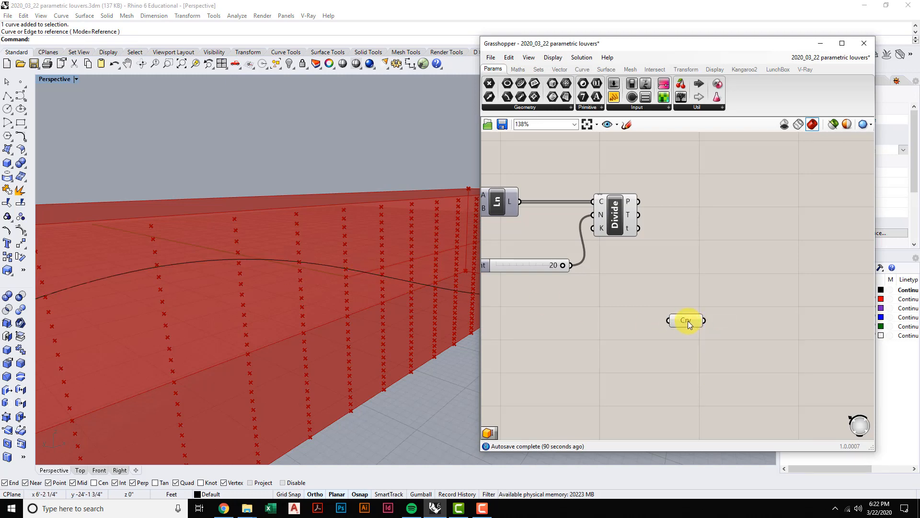
left_click(689, 320)
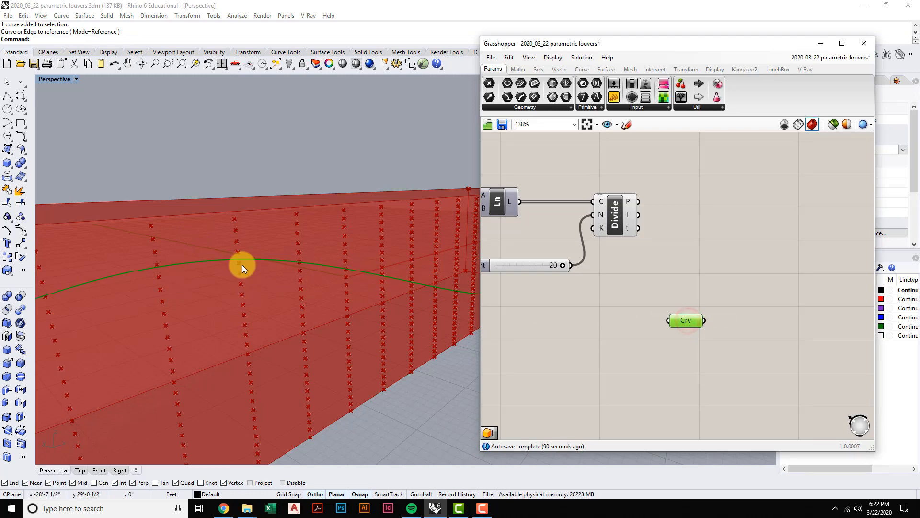
left_click(356, 269)
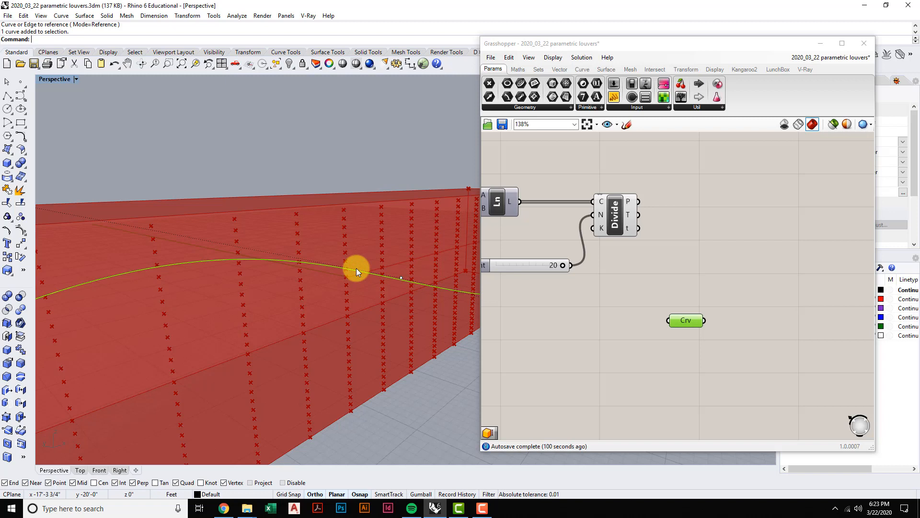
left_click(703, 289)
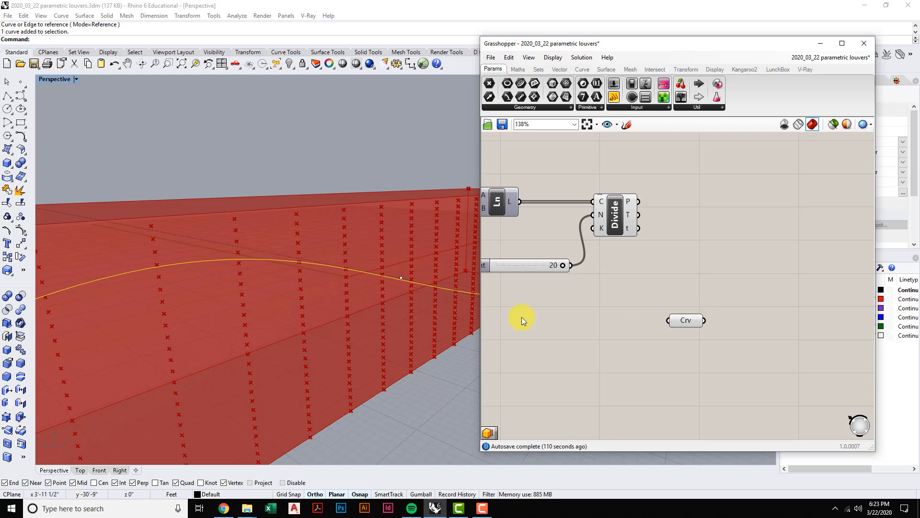
left_click(559, 316)
scroll(376, 226, "down", 4)
right_click_drag(377, 226, 414, 306)
left_click(414, 306)
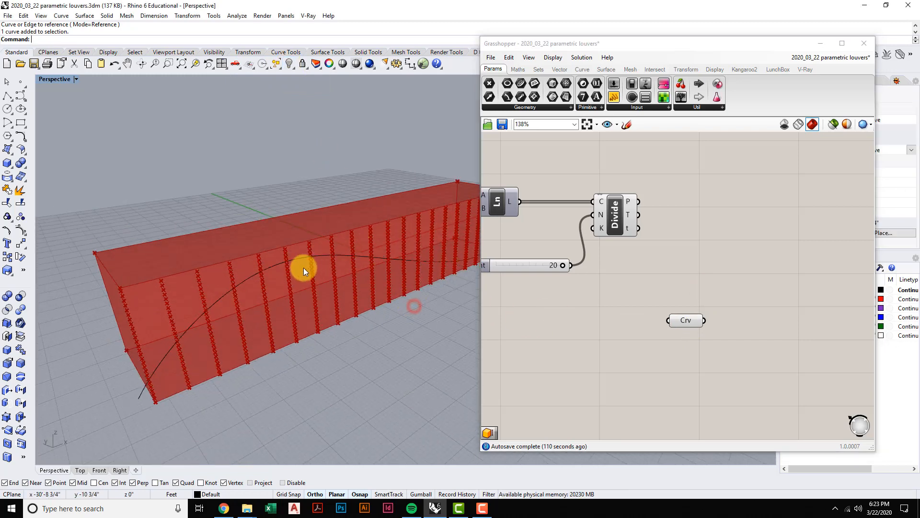
left_click(690, 320)
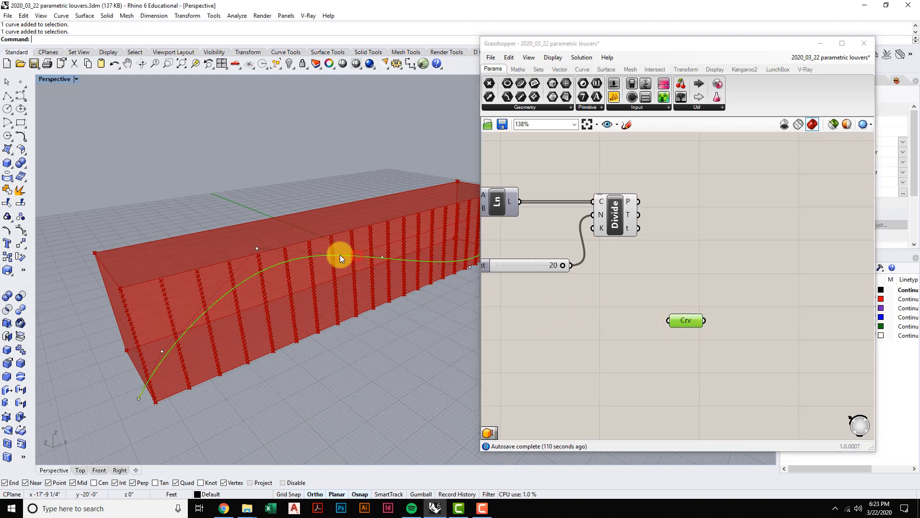
Move the wavy curve's upper control point straight down to about the box's top edge in the Front view.
right_click(258, 246)
left_click(255, 248)
double_click(45, 79)
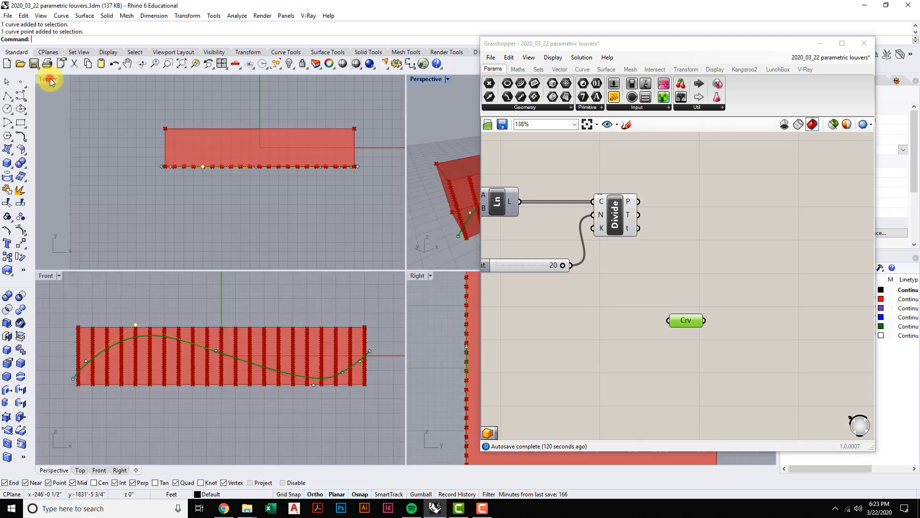
right_click_drag(226, 382, 195, 379)
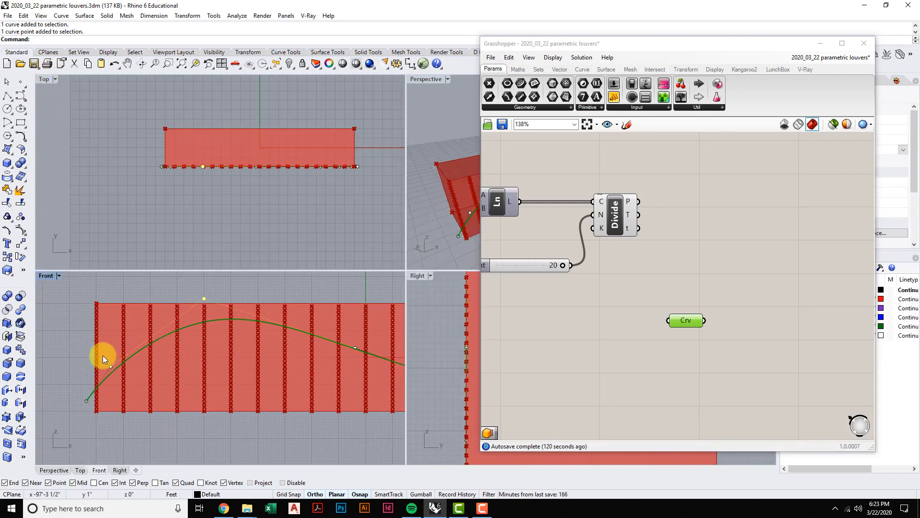
type("m")
key("Return")
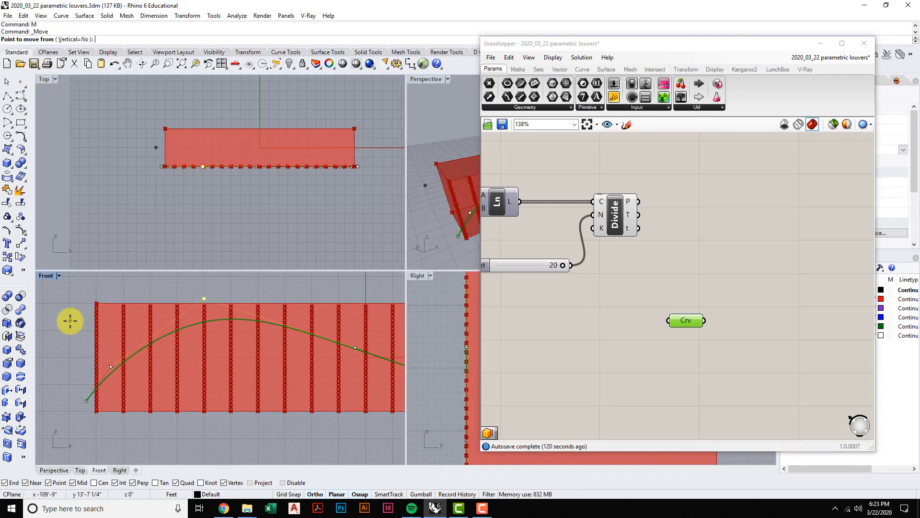
left_click(70, 321)
left_click(70, 326)
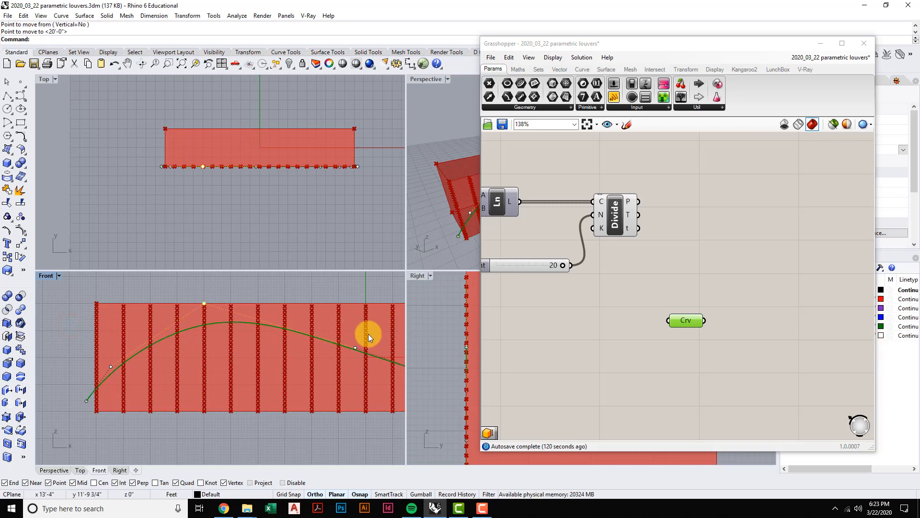
Return to the full Perspective view, highlight the referenced curve and move the Curve parameter closer beneath the Divide Curve component.
double_click(417, 81)
left_click(603, 344)
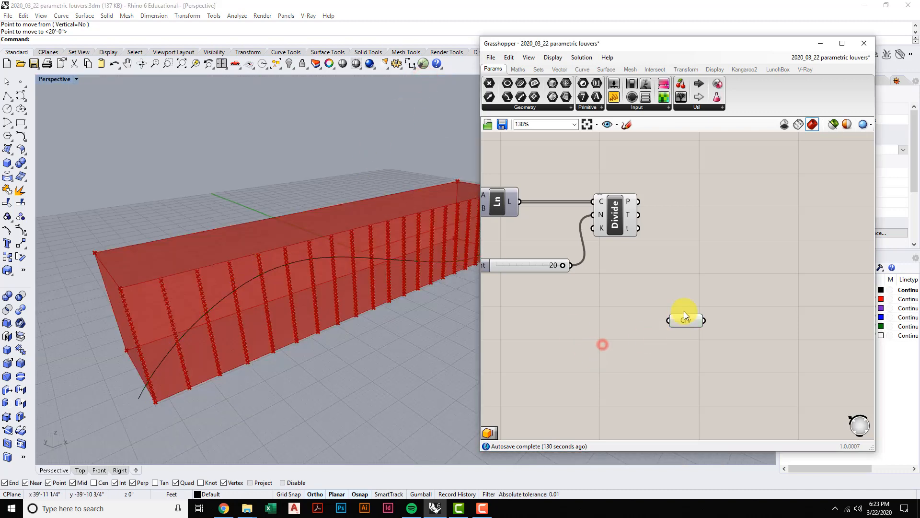
left_click(693, 321)
right_click_drag(709, 349, 713, 365)
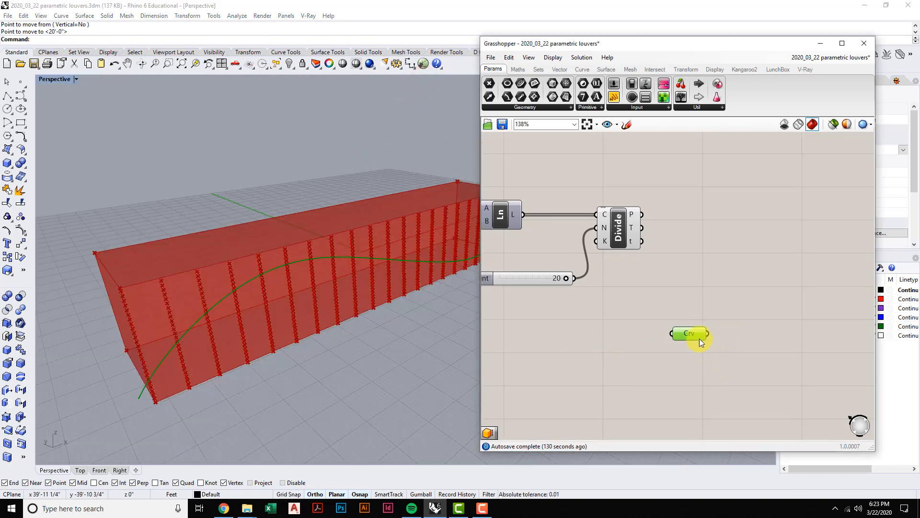
left_click_drag(696, 339, 669, 330)
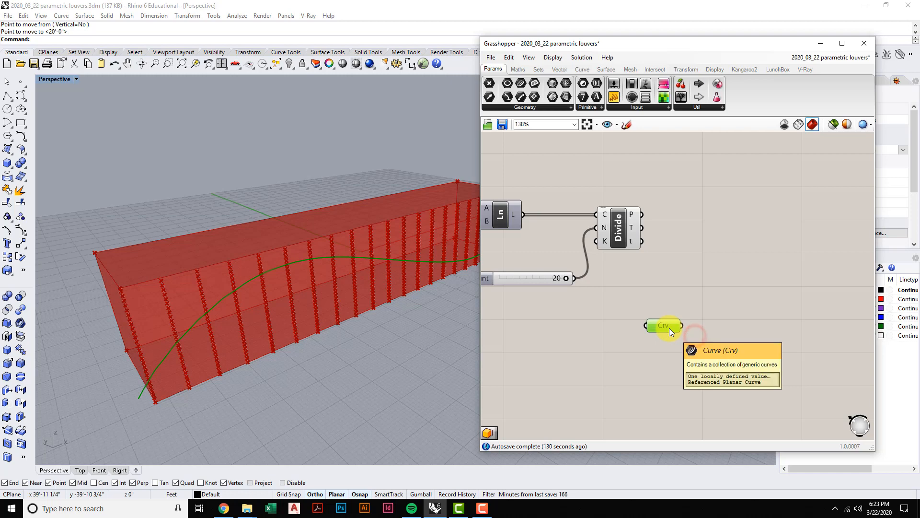
Add a Curve Closest Point component, feeding the Divide Curve points into its point input and the referenced wavy curve into its curve input.
left_click(670, 300)
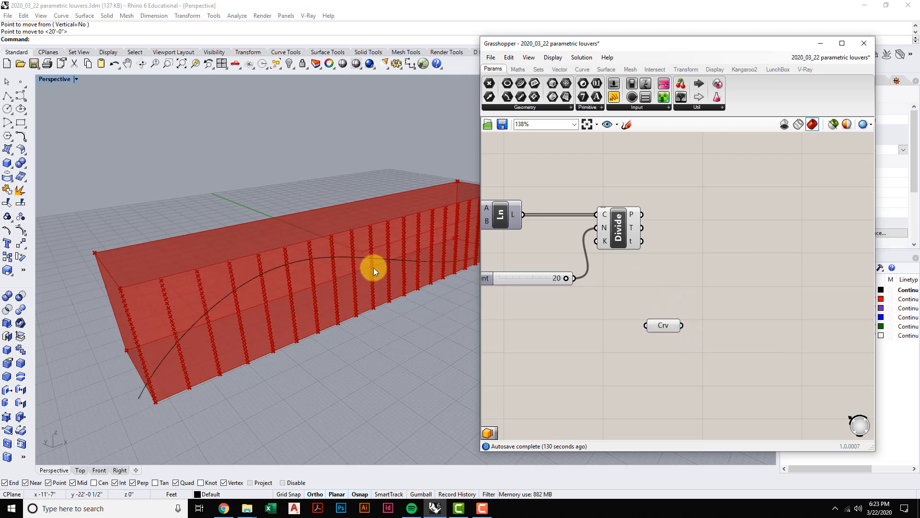
right_click_drag(373, 267, 378, 258)
scroll(395, 225, "up", 3)
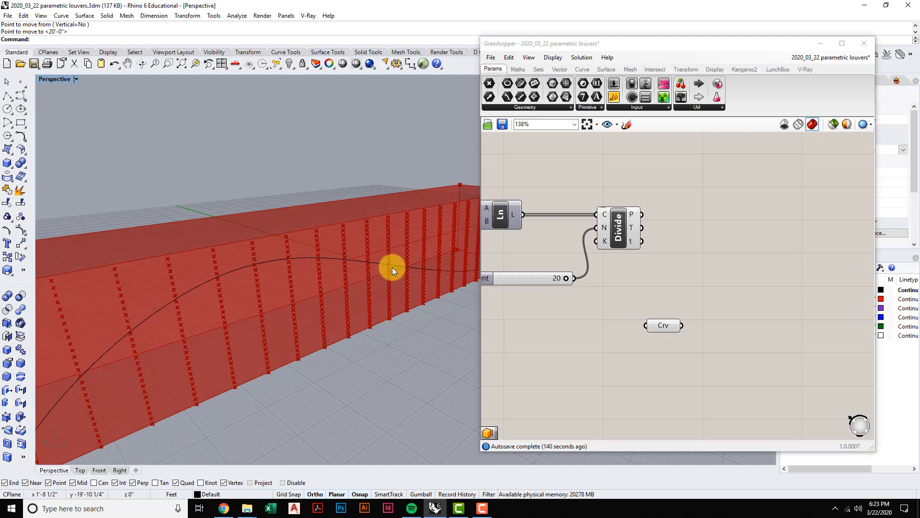
right_click_drag(381, 262, 378, 256)
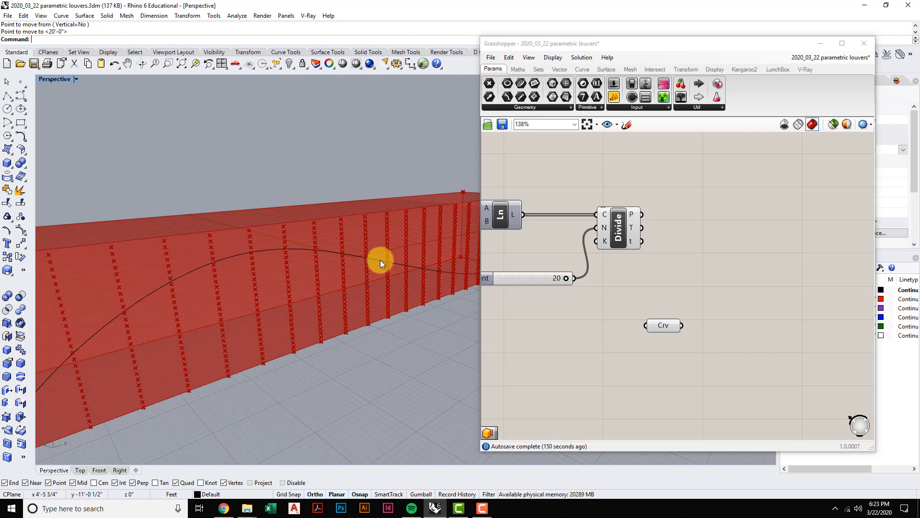
left_click(582, 69)
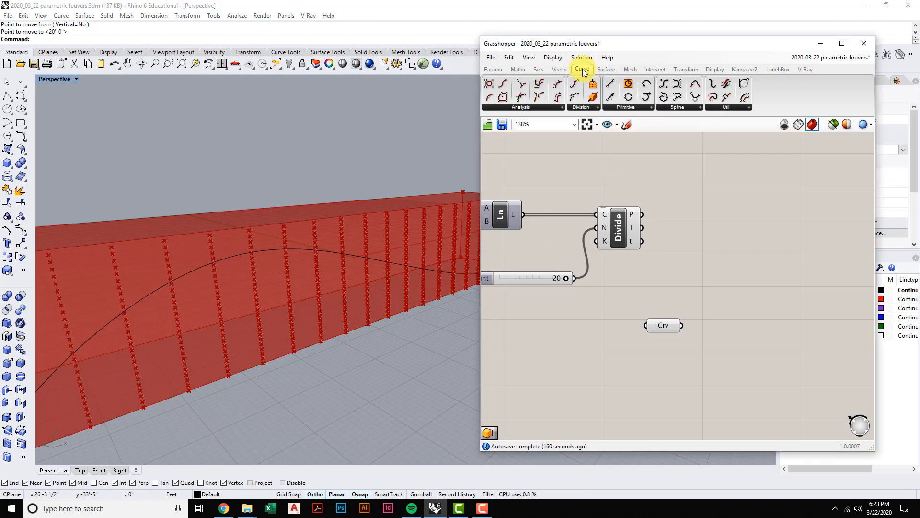
left_click(561, 107)
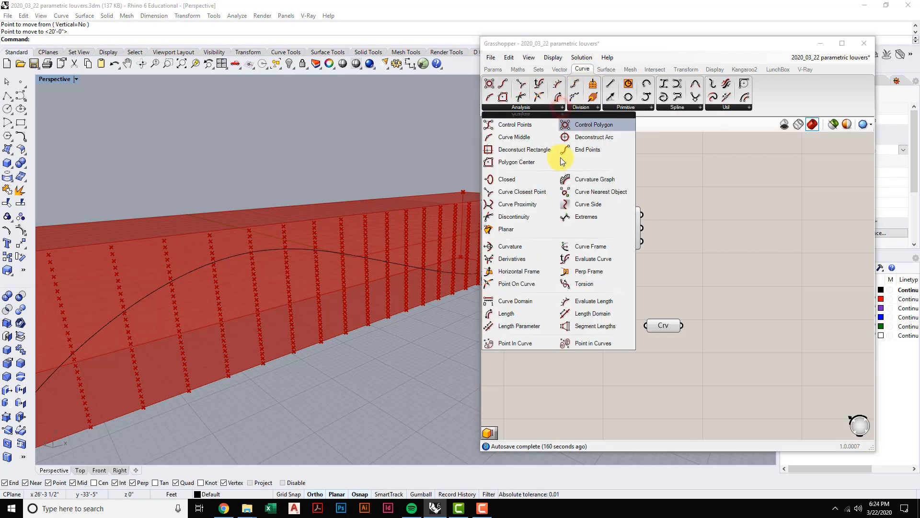
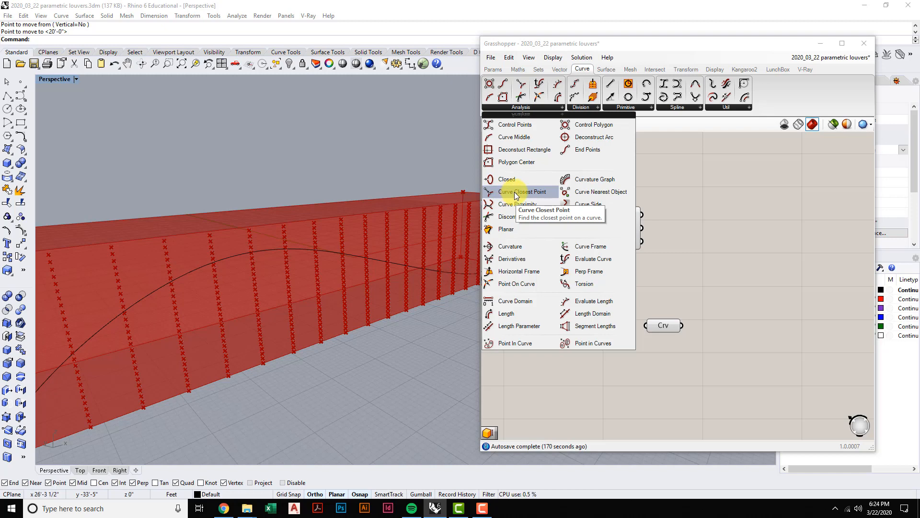
left_click_drag(516, 194, 702, 269)
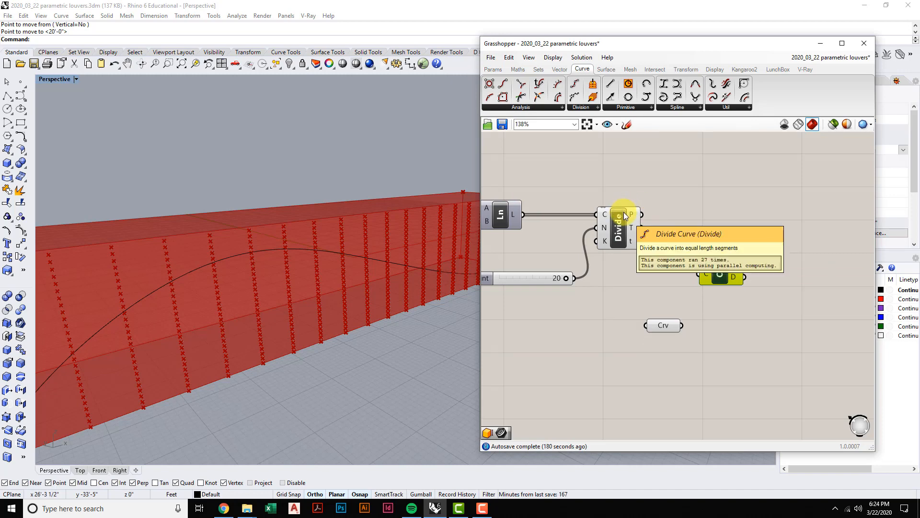
left_click_drag(640, 214, 697, 252)
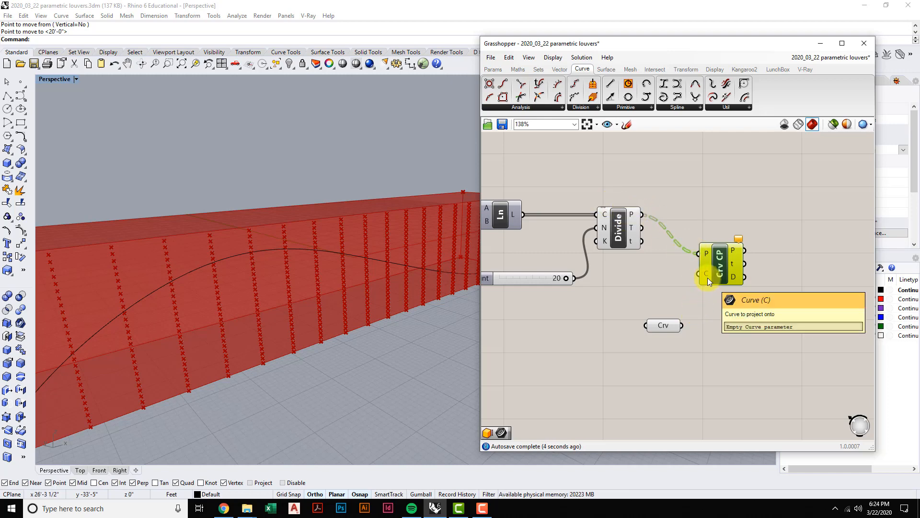
left_click_drag(682, 326, 697, 275)
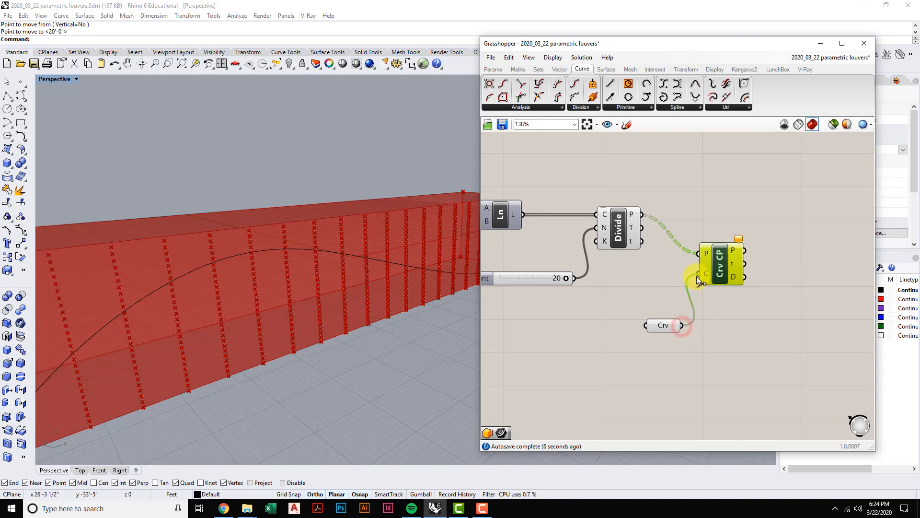
Turn off the viewport preview of the Curve Closest Point component.
right_click_drag(363, 270, 361, 269)
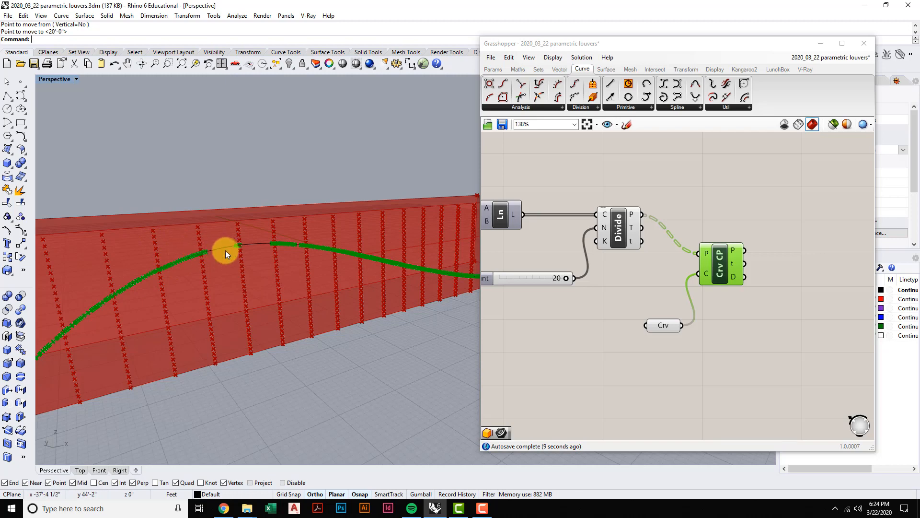
scroll(260, 286, "down", 5)
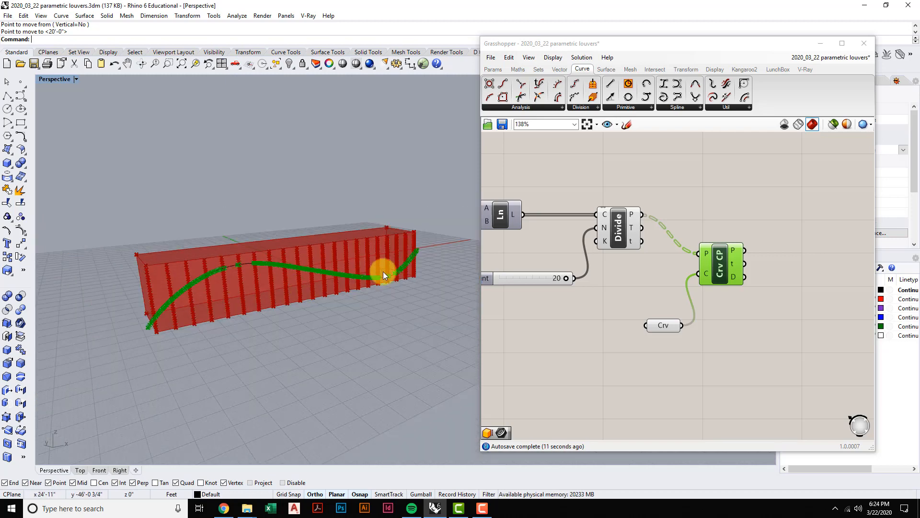
scroll(238, 290, "up", 3)
scroll(238, 290, "up", 2)
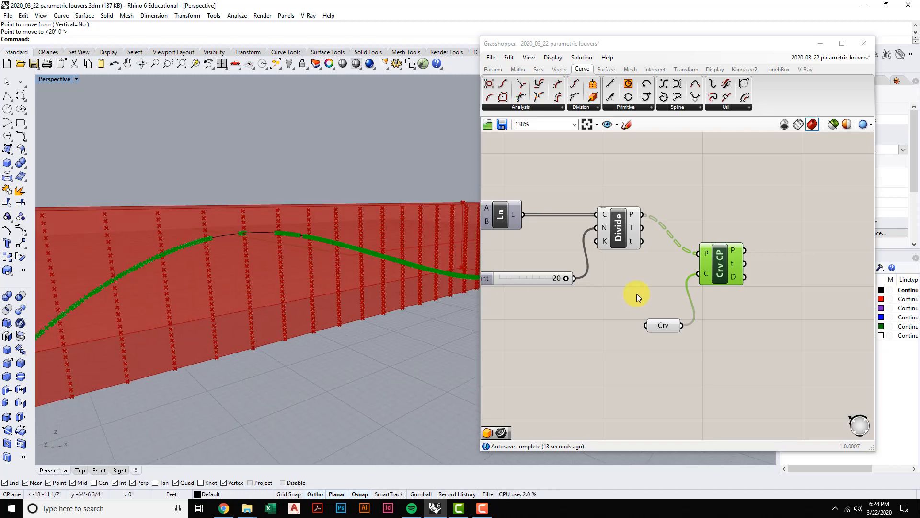
left_click(722, 326)
left_click_drag(756, 315, 708, 241)
right_click(721, 214)
left_click(755, 226)
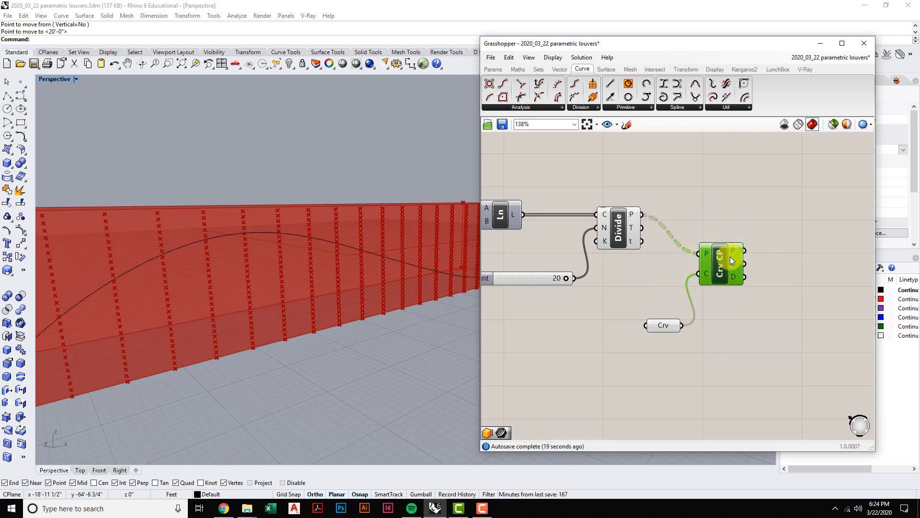
Add a Panel component beside the Curve Closest Point component's outputs.
mouse_move(737, 250)
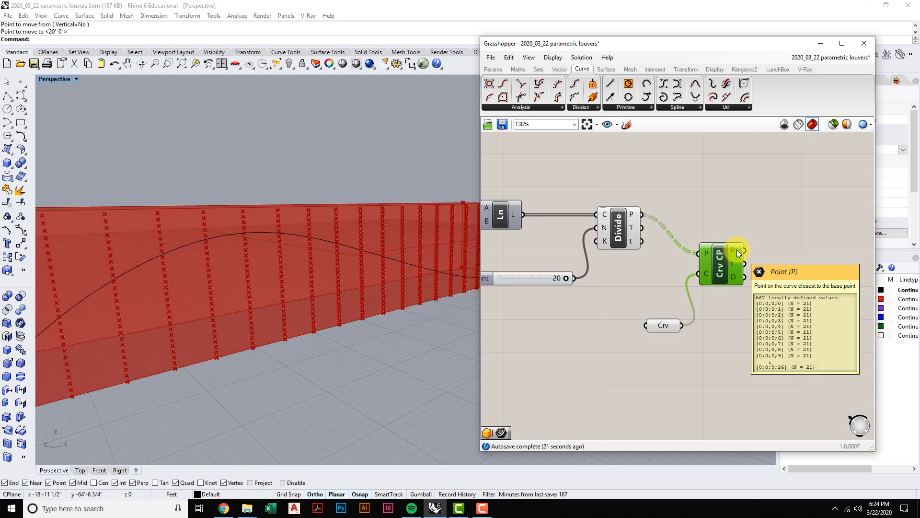
mouse_move(734, 279)
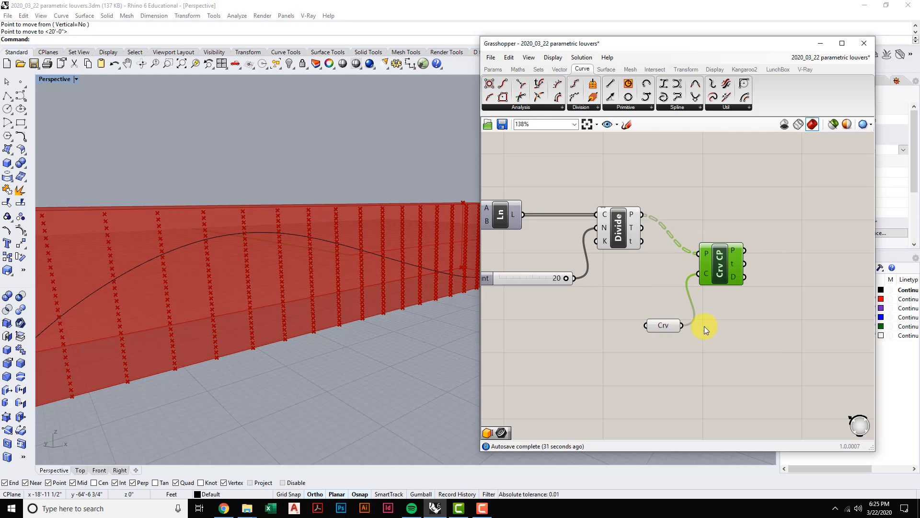
scroll(703, 326, "down", 5)
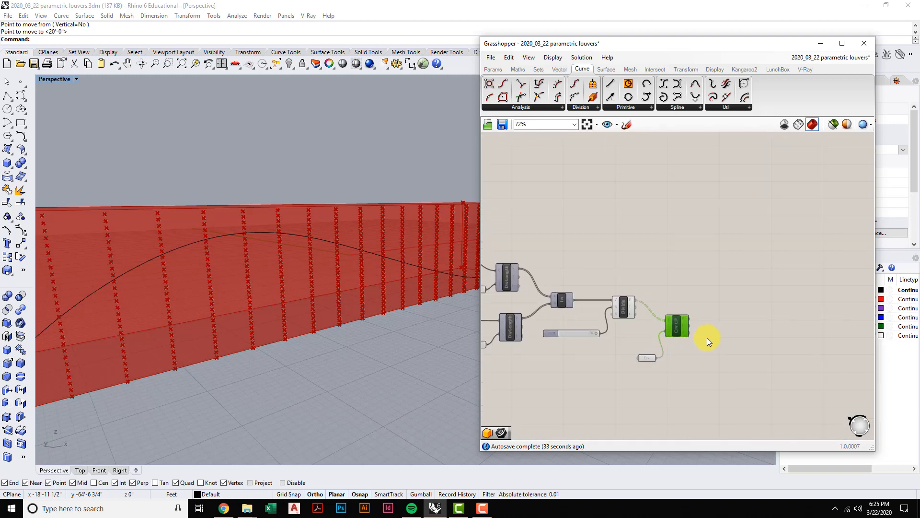
scroll(690, 341, "up", 3)
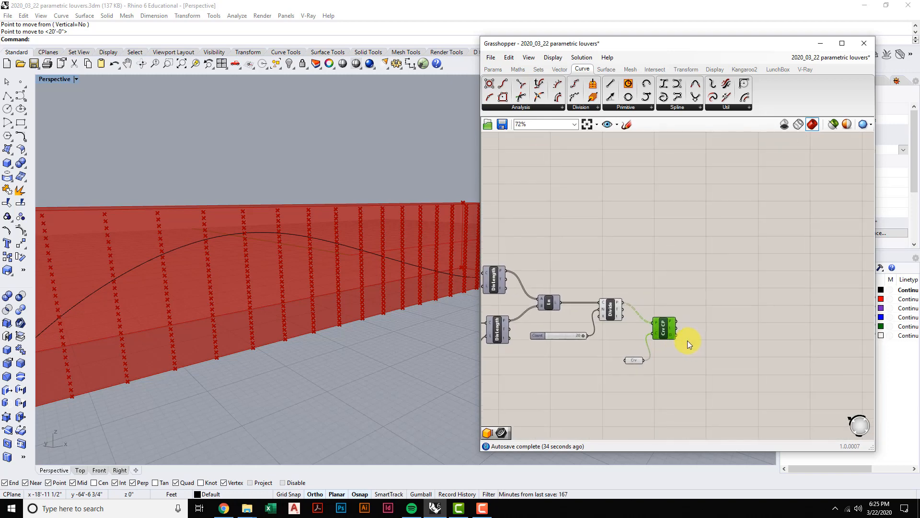
double_click(722, 347)
type("pan")
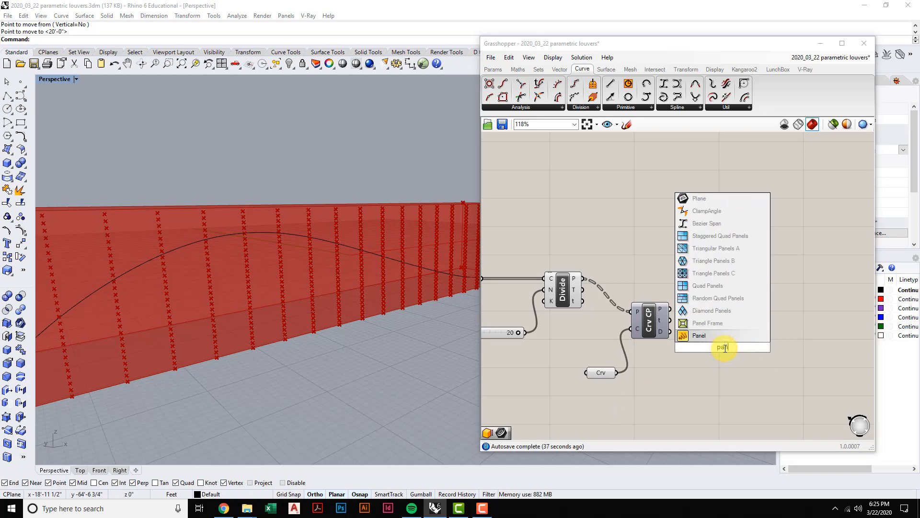
left_click(716, 334)
right_click_drag(709, 344, 694, 309)
left_click_drag(694, 309, 743, 299)
right_click_drag(684, 352, 677, 316)
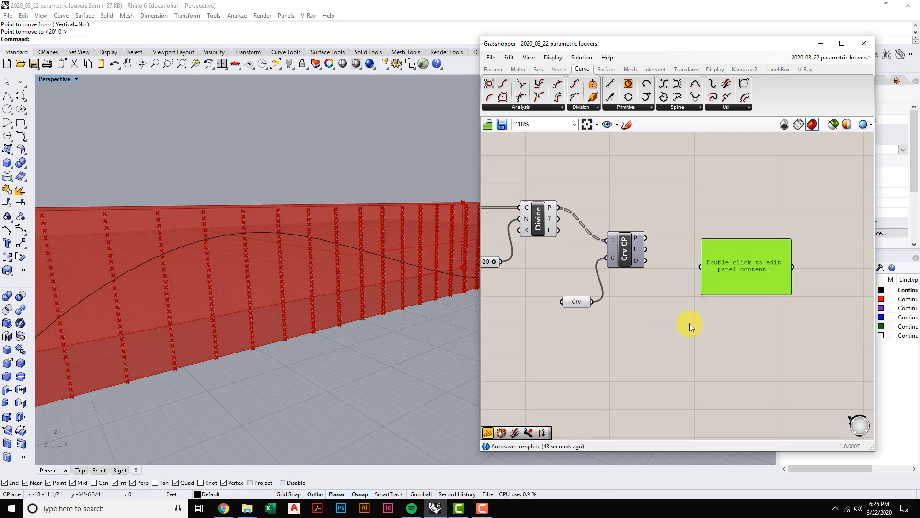
left_click_drag(732, 276, 723, 293)
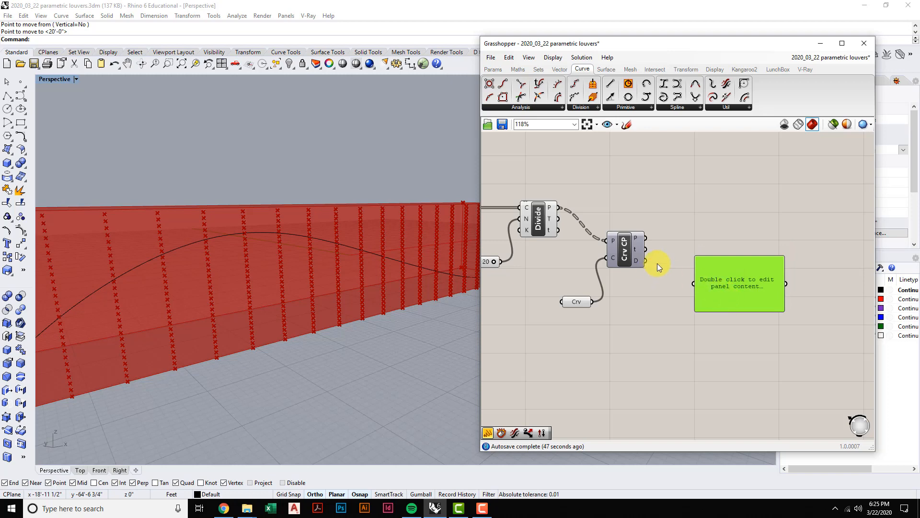
Connect the Curve Closest Point distance output to the panel and enlarge the panel to read the whole first list against the model.
left_click_drag(646, 261, 694, 283)
right_click_drag(710, 329, 694, 275)
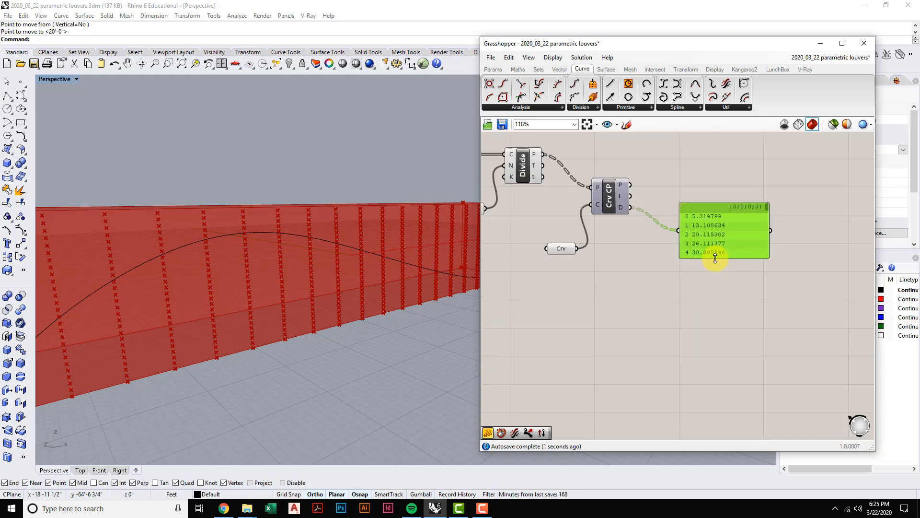
left_click_drag(715, 259, 718, 404)
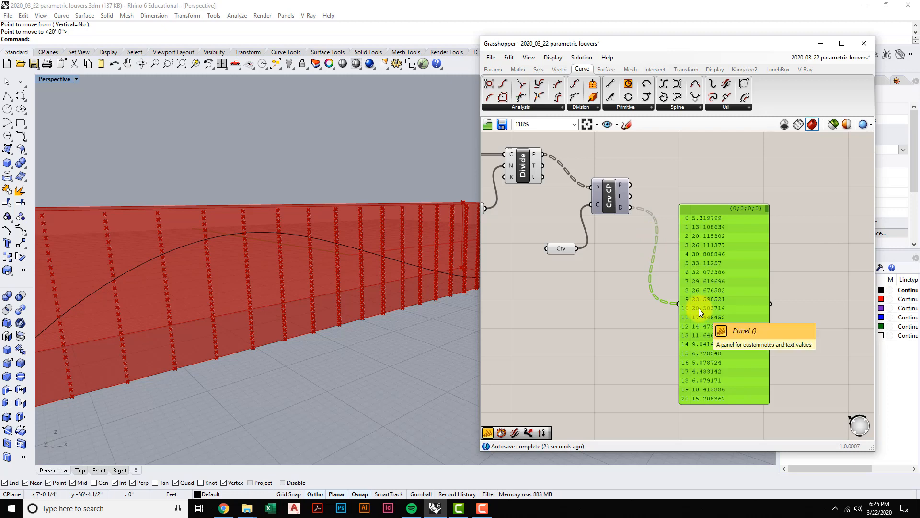
right_click_drag(324, 263, 442, 240)
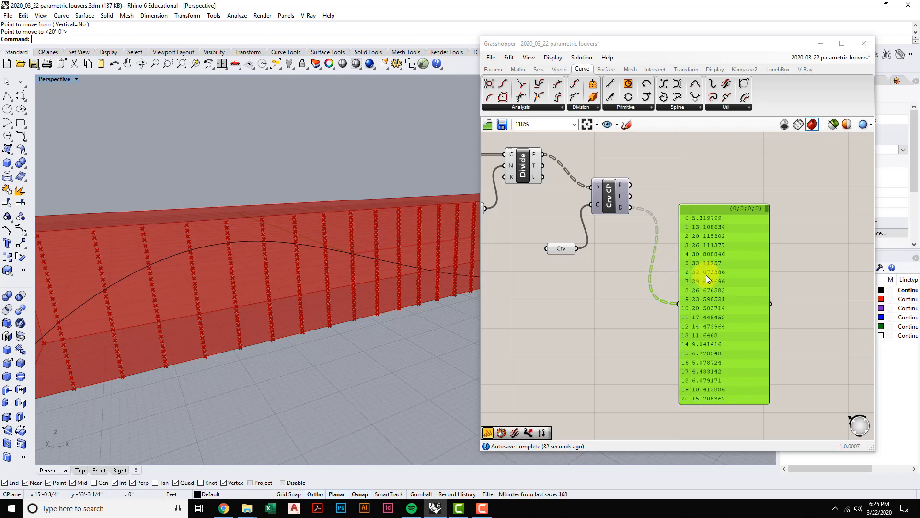
Delete the panel that lists the distances.
scroll(677, 301, "down", 5)
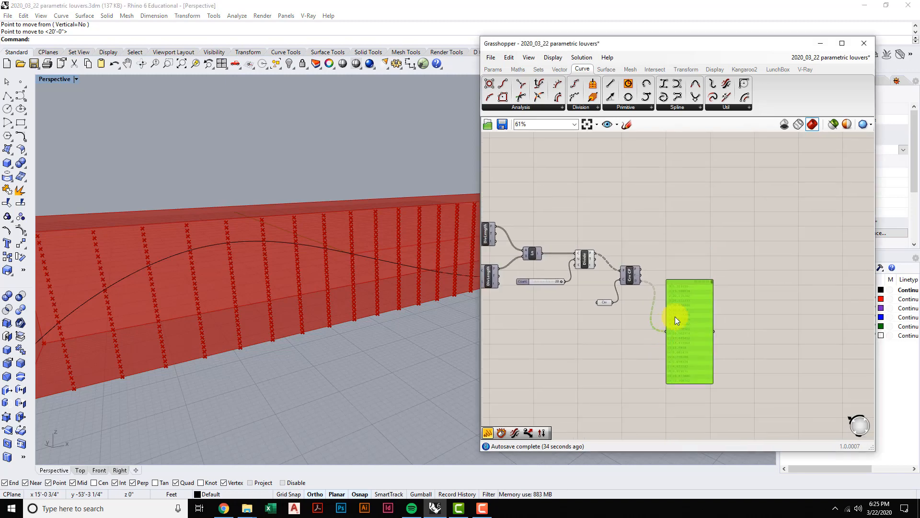
key("Delete")
scroll(682, 300, "down", 3)
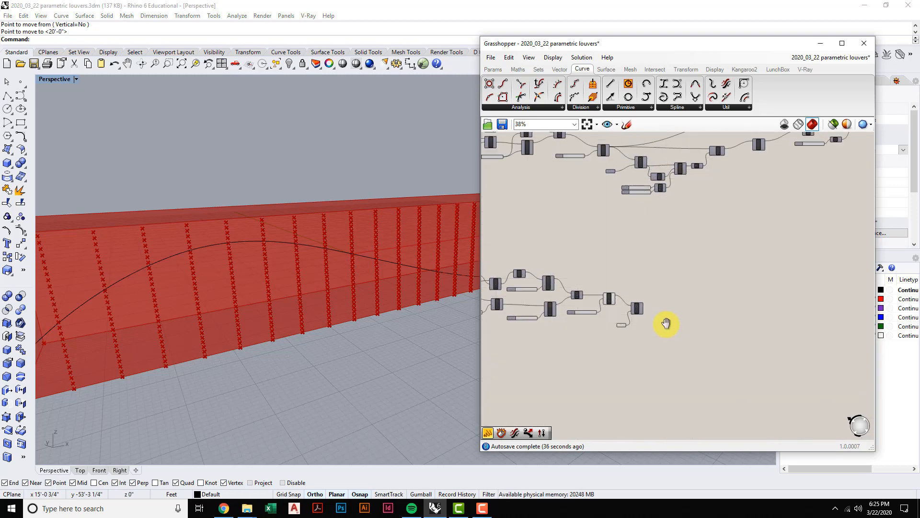
Place a Bounds component on the canvas beyond the Curve Closest Point component.
scroll(665, 322, "up", 4)
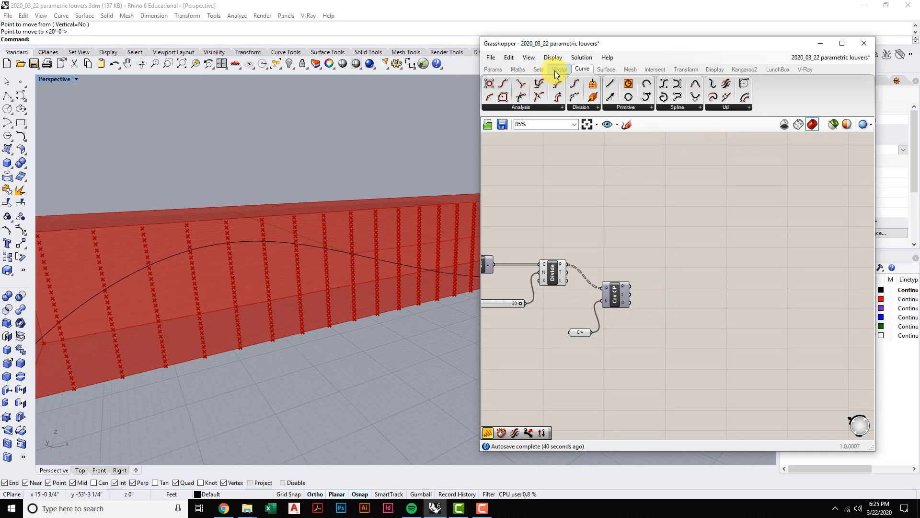
left_click(517, 70)
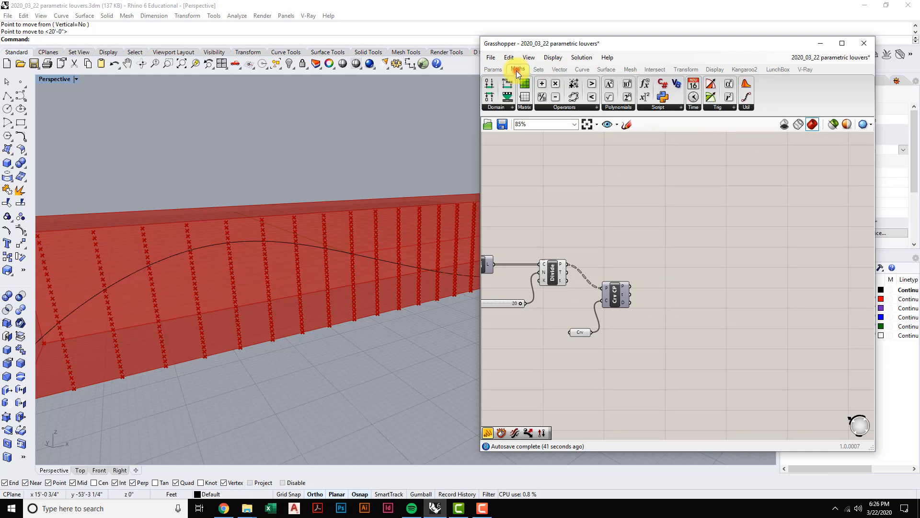
left_click(512, 107)
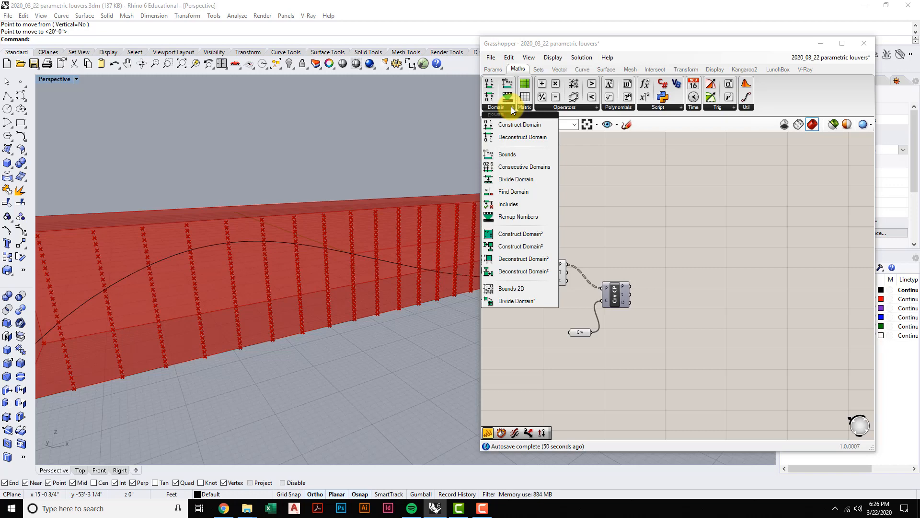
left_click(528, 153)
left_click(695, 294)
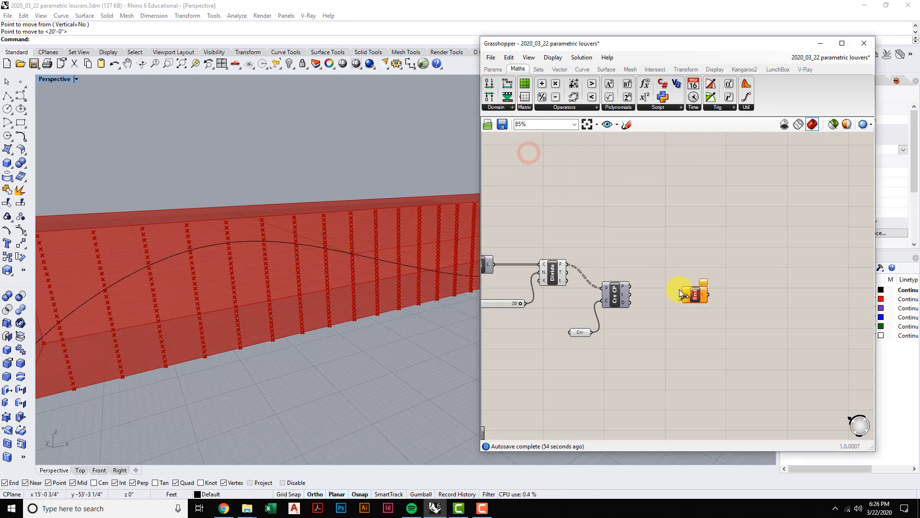
Place a Remap Numbers component and a Construct Domain component near the Bounds component.
left_click(513, 108)
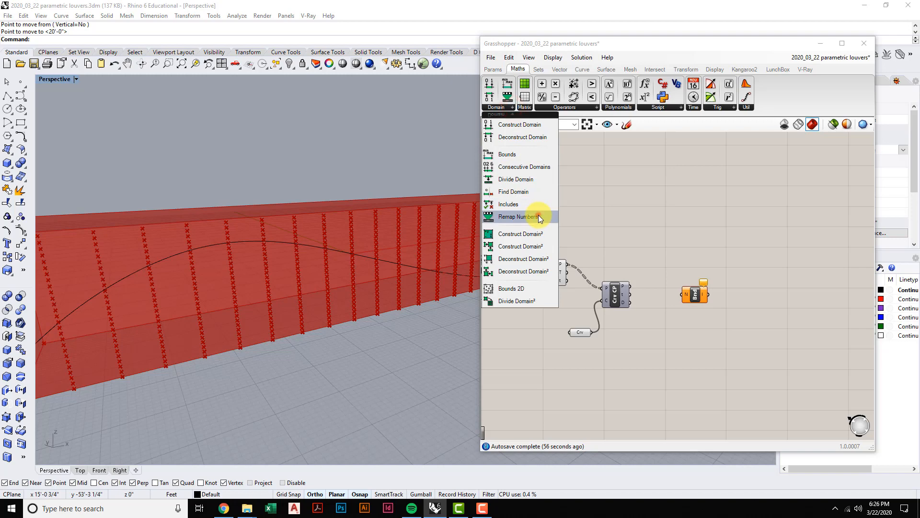
left_click(539, 215)
left_click(511, 107)
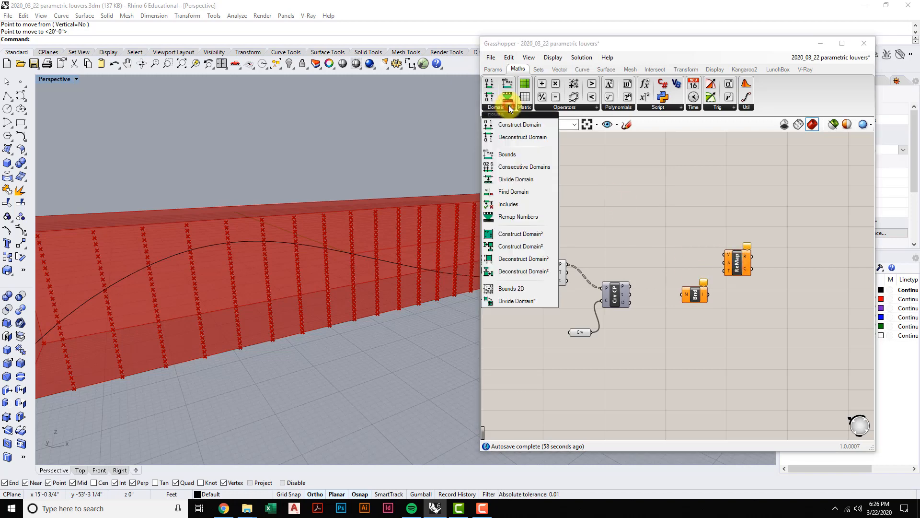
left_click(511, 126)
left_click(726, 335)
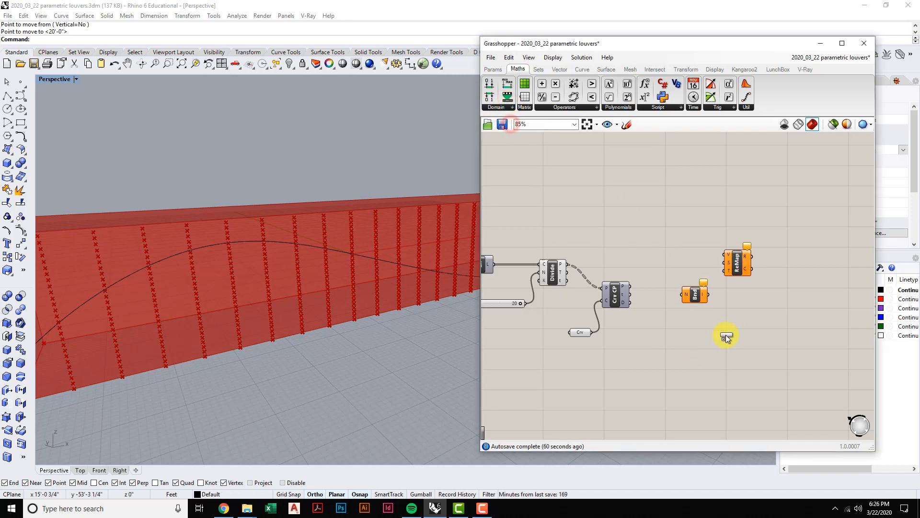
right_click_drag(712, 358, 700, 355)
scroll(695, 333, "up", 1)
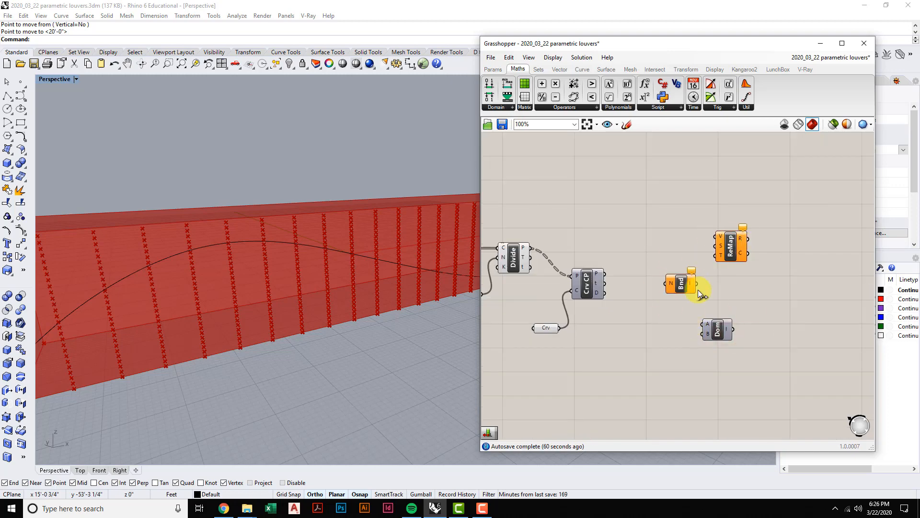
Arrange the new components with Bounds above Construct Domain and Remap Numbers to the right of both.
right_click_drag(701, 316, 722, 302)
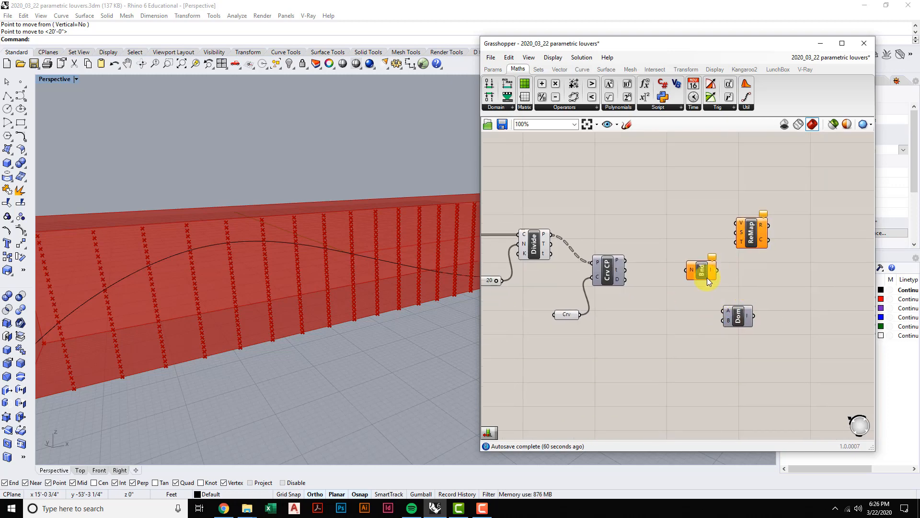
left_click_drag(693, 286, 676, 282)
left_click_drag(737, 323, 691, 333)
left_click_drag(752, 233, 749, 265)
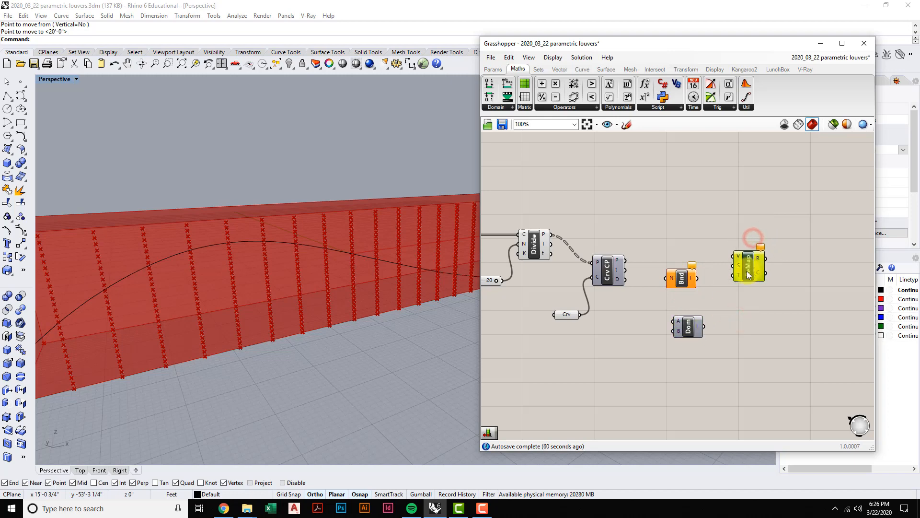
left_click_drag(682, 287, 683, 292)
left_click_drag(690, 328, 678, 336)
left_click_drag(682, 291, 677, 296)
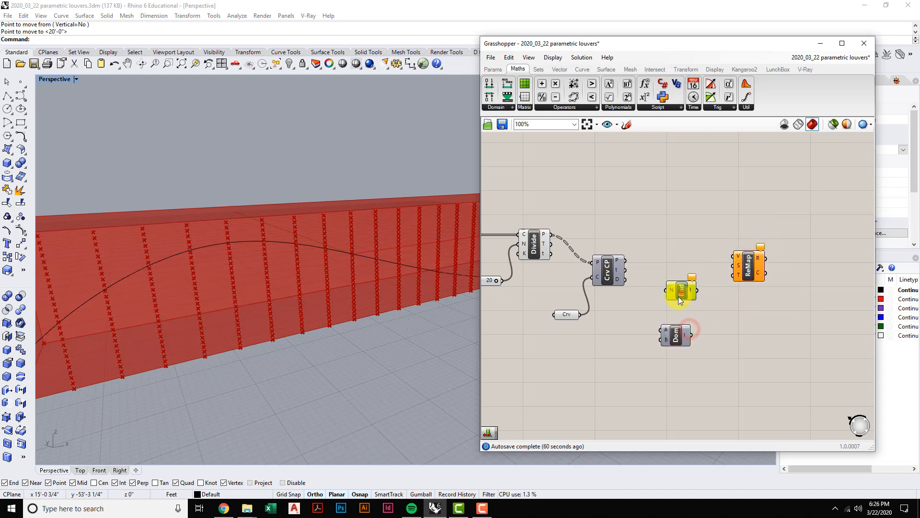
left_click_drag(681, 334, 688, 334)
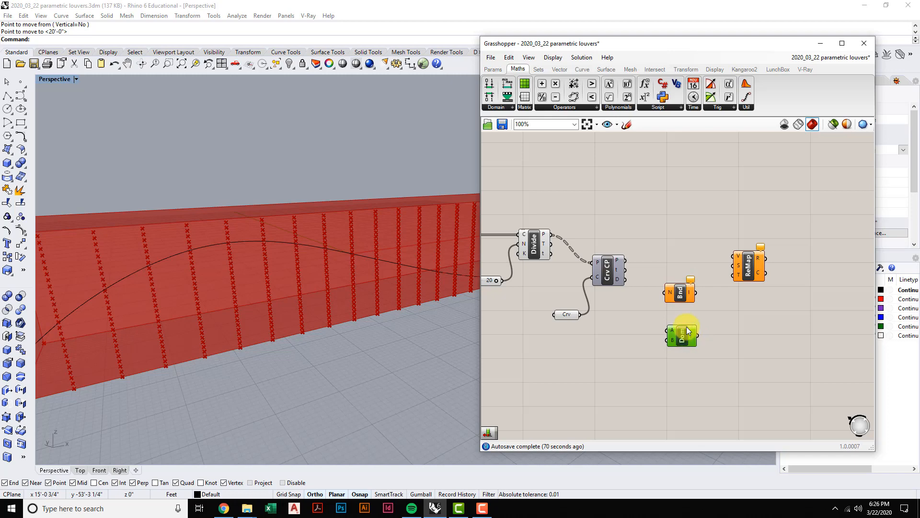
left_click_drag(681, 294, 683, 300)
right_click_drag(733, 316, 732, 307)
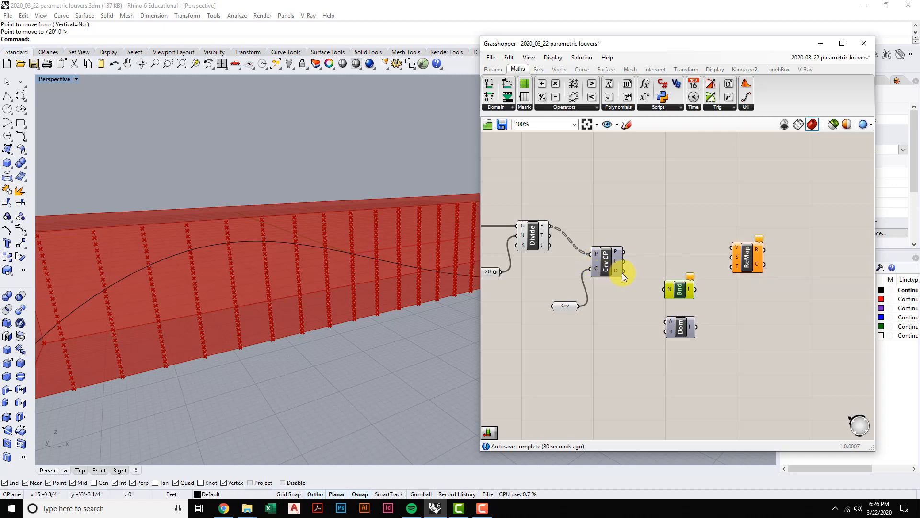
Connect the Curve Closest Point distance output to the Remap Numbers value input and reposition the Bounds and Construct Domain components.
left_click_drag(622, 272, 732, 249)
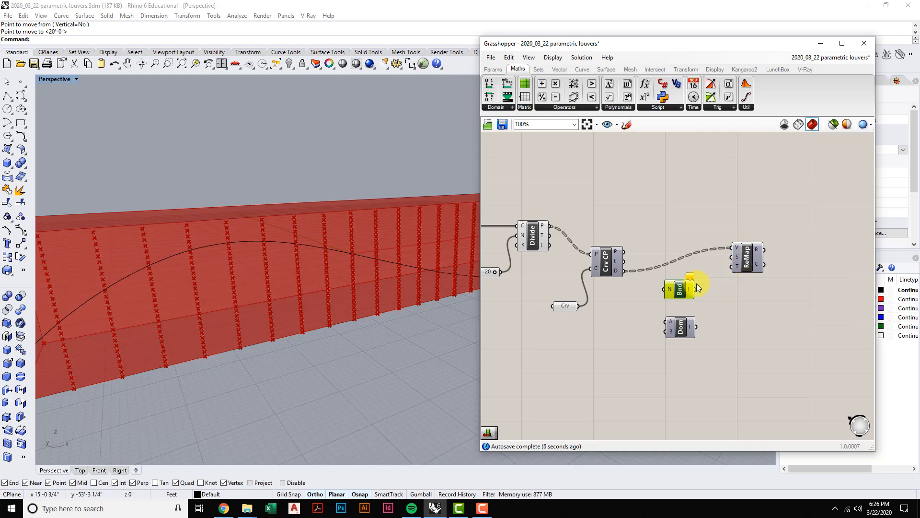
right_click_drag(714, 287, 725, 261)
mouse_move(729, 318)
right_mouse_down()
mouse_move(688, 263)
mouse_move(733, 313)
right_mouse_up()
left_click_drag(697, 246, 688, 267)
left_click_drag(689, 317, 700, 310)
right_click_drag(654, 249, 655, 262)
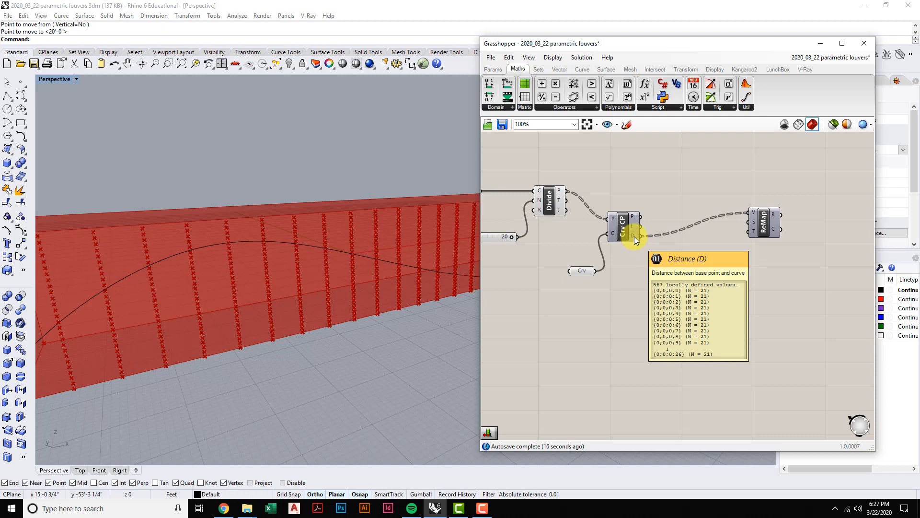
Add a panel below the Bounds component, connect the Curve Closest Point distance output to it and enlarge it.
double_click(635, 286)
type("pa")
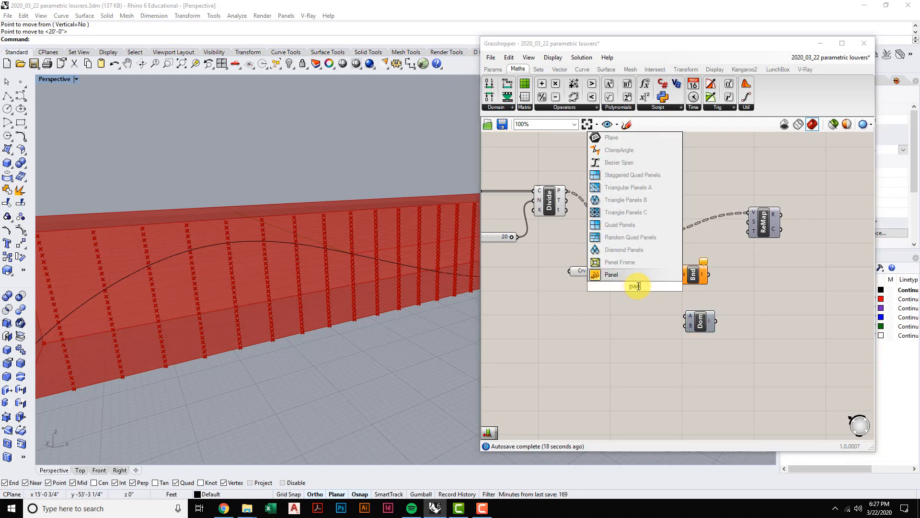
key("Return")
left_click_drag(627, 296, 682, 387)
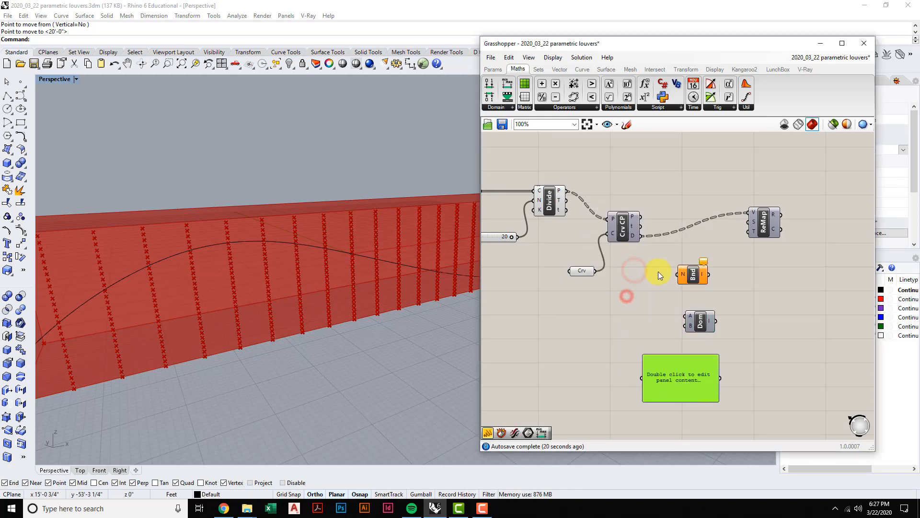
left_click_drag(641, 238, 641, 390)
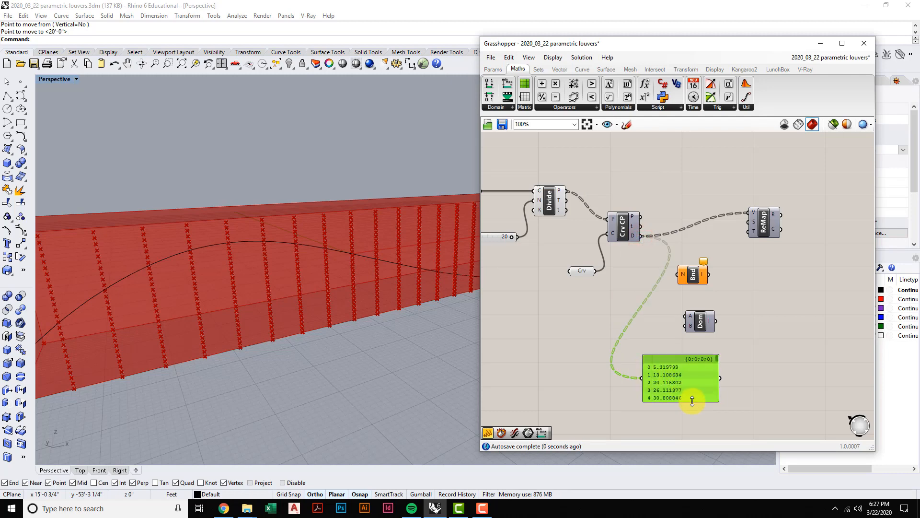
left_click_drag(696, 402, 727, 345)
scroll(711, 342, "up", 2)
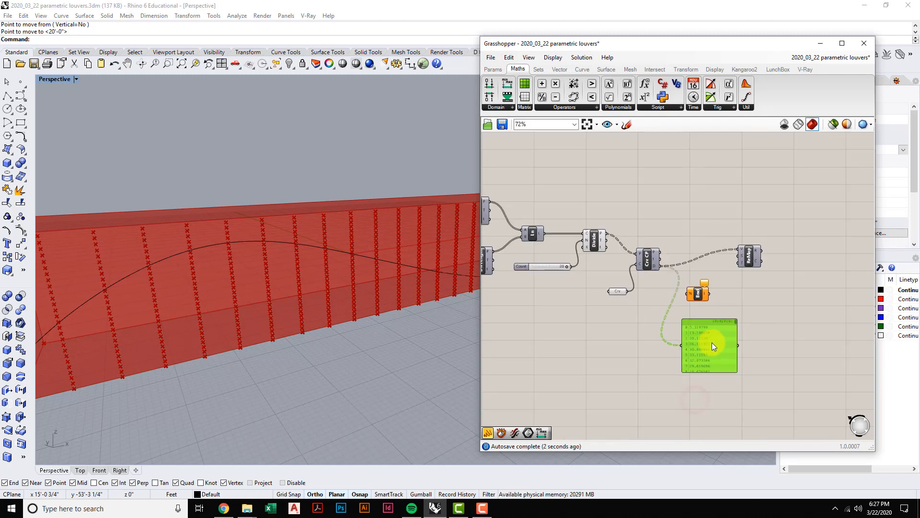
Connect the Curve Closest Point distance output to the Bounds number input and flatten that input.
mouse_move(752, 309)
left_mouse_down()
mouse_move(753, 385)
mouse_move(754, 306)
left_mouse_up()
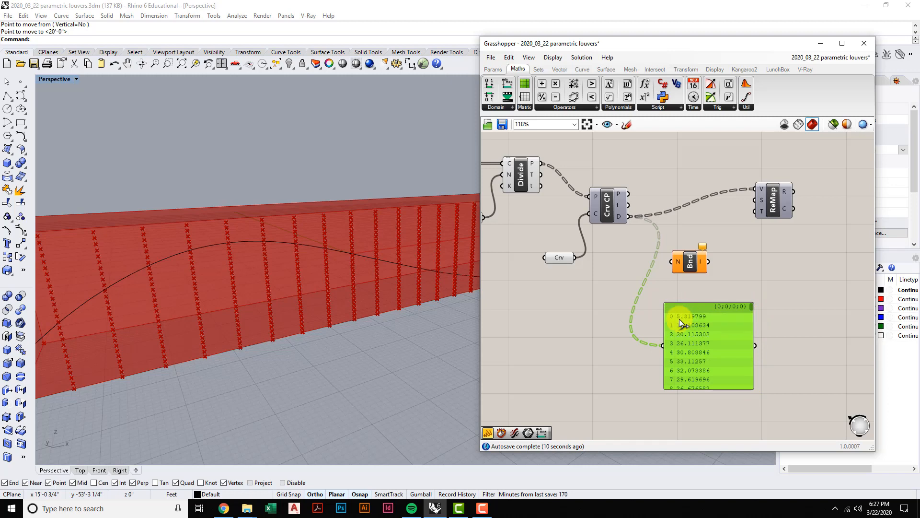
left_click(671, 284)
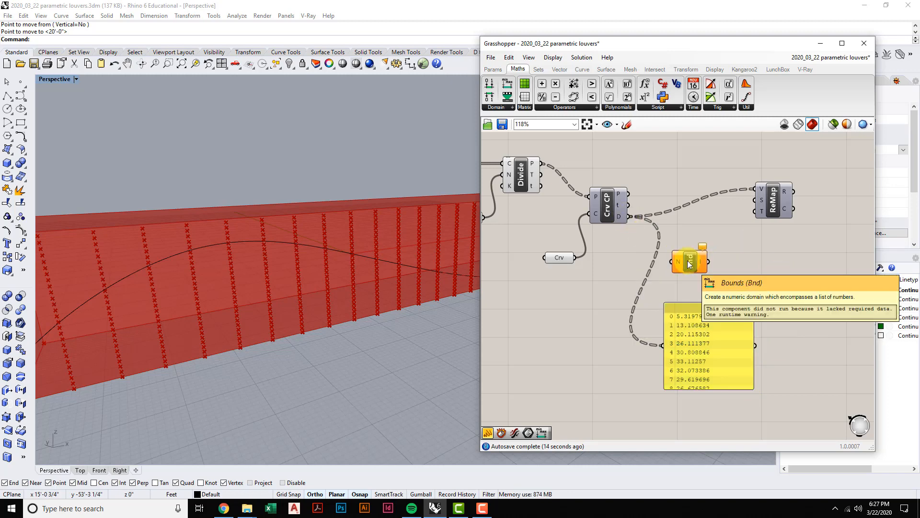
left_click_drag(631, 216, 671, 263)
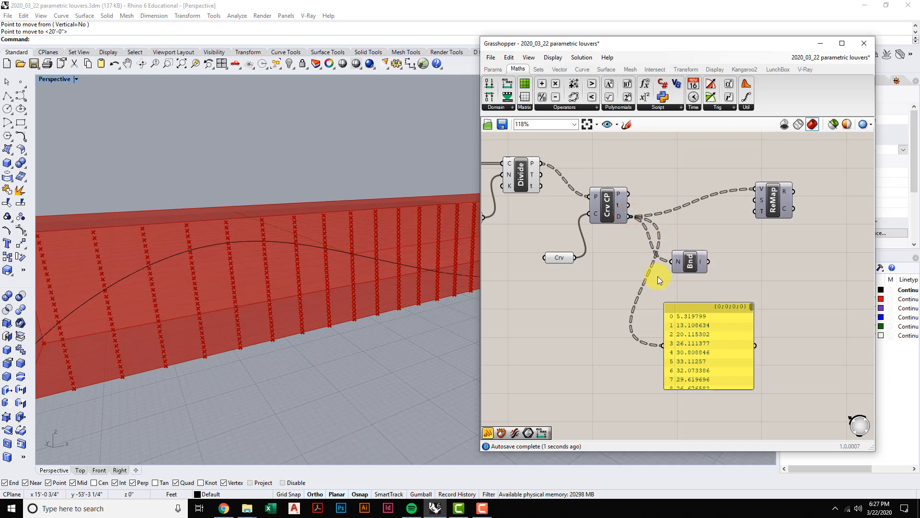
right_click_drag(658, 276, 665, 276)
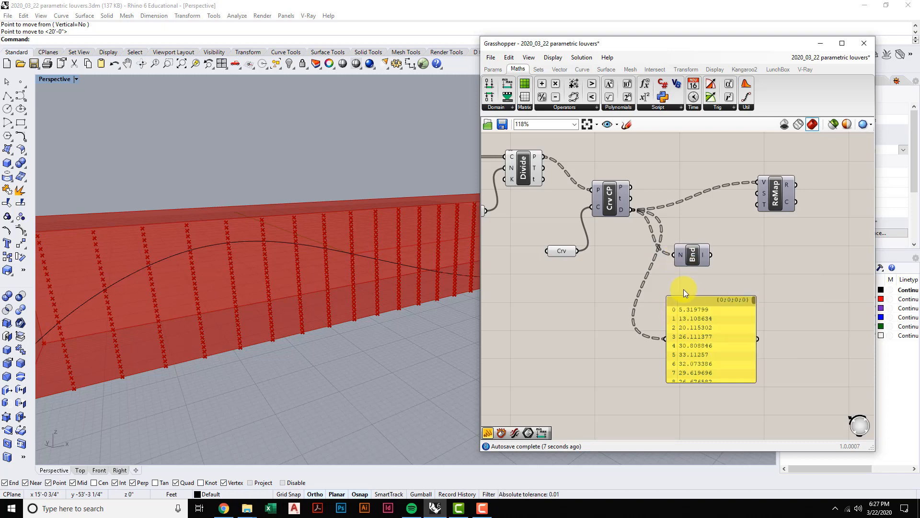
right_click_drag(683, 289, 687, 275)
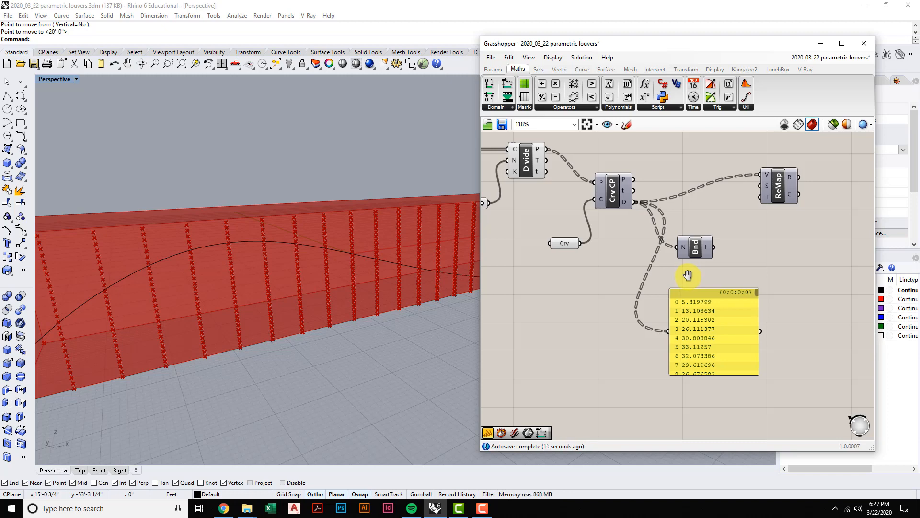
right_click(683, 246)
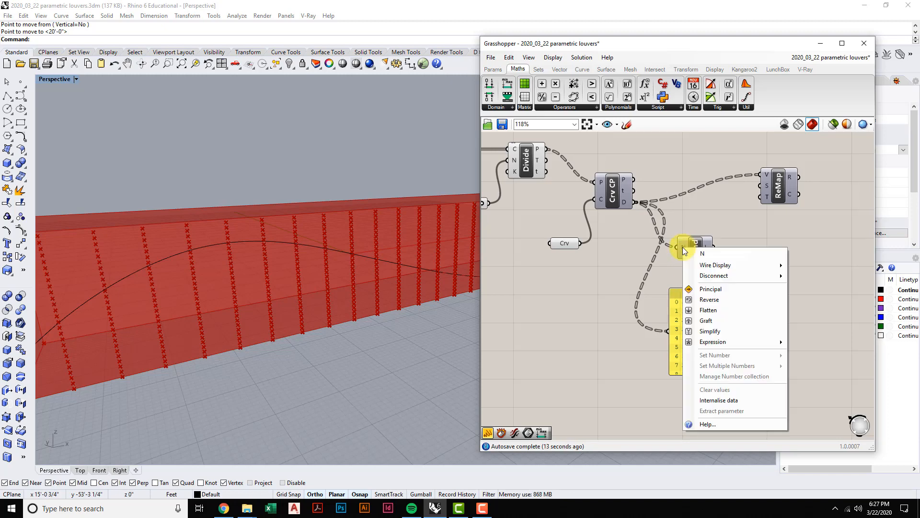
left_click(710, 311)
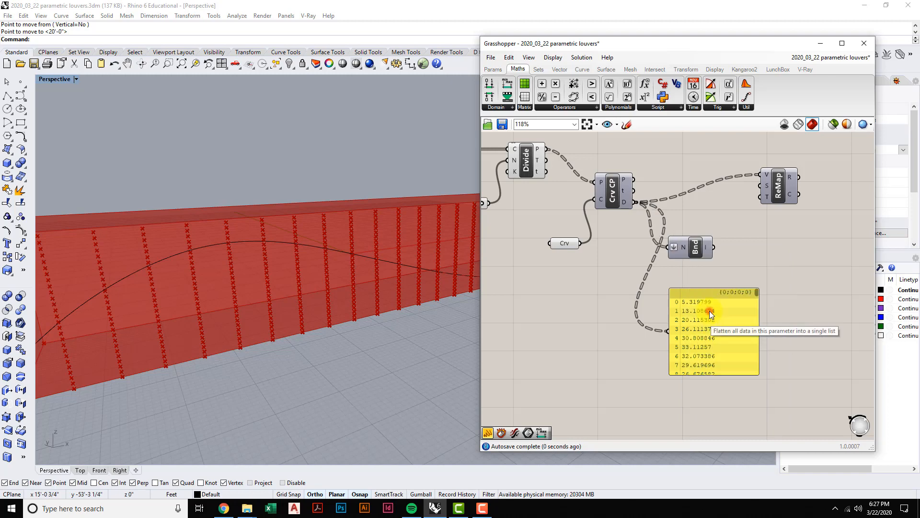
Move the panel beside Construct Domain, feed it from the Bounds output, and connect that output to the Remap Numbers source input.
right_click_drag(719, 262, 688, 254)
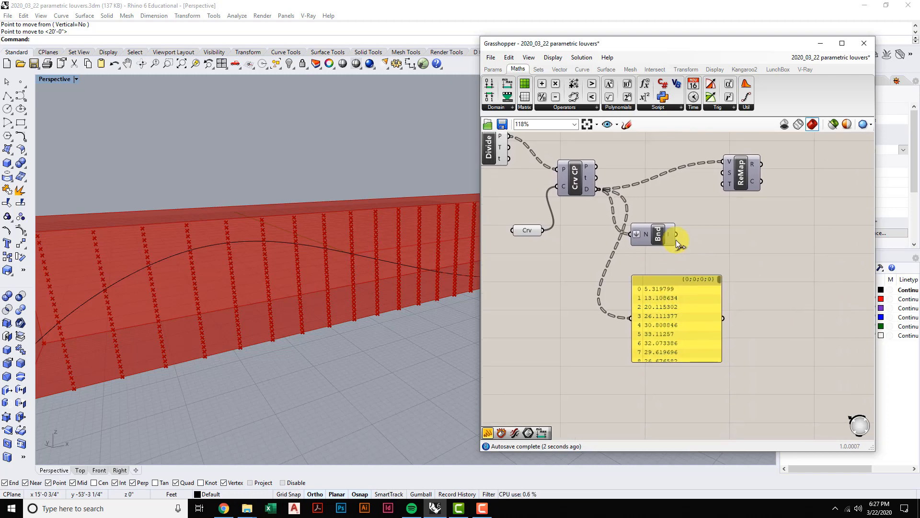
left_click_drag(643, 286, 767, 288)
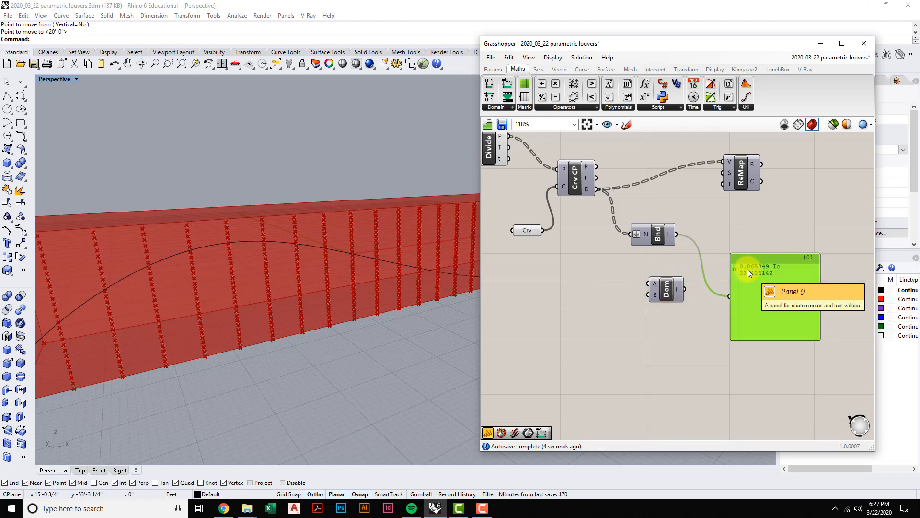
scroll(458, 273, "up", 6)
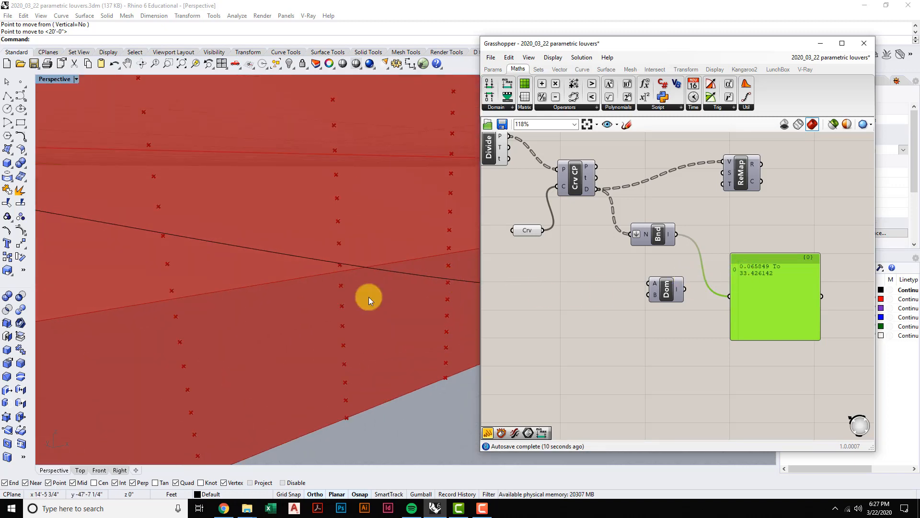
scroll(369, 299, "down", 8)
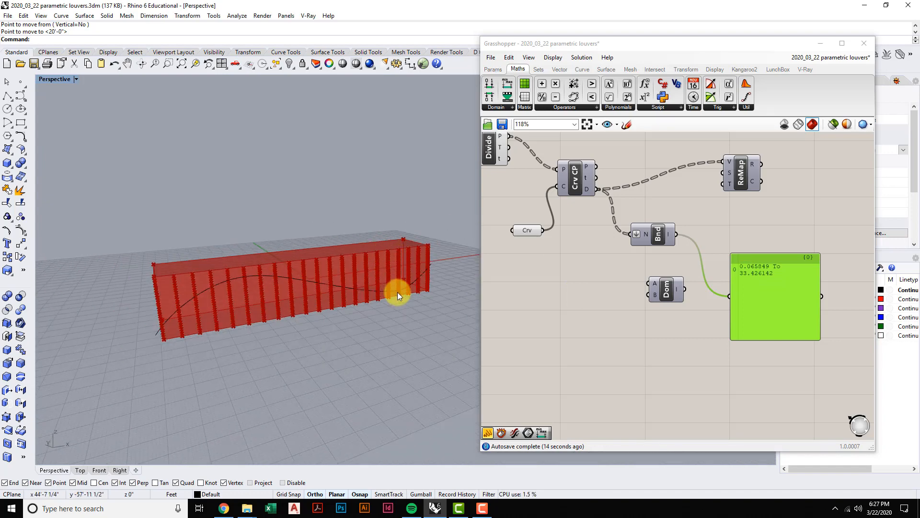
scroll(370, 280, "up", 3)
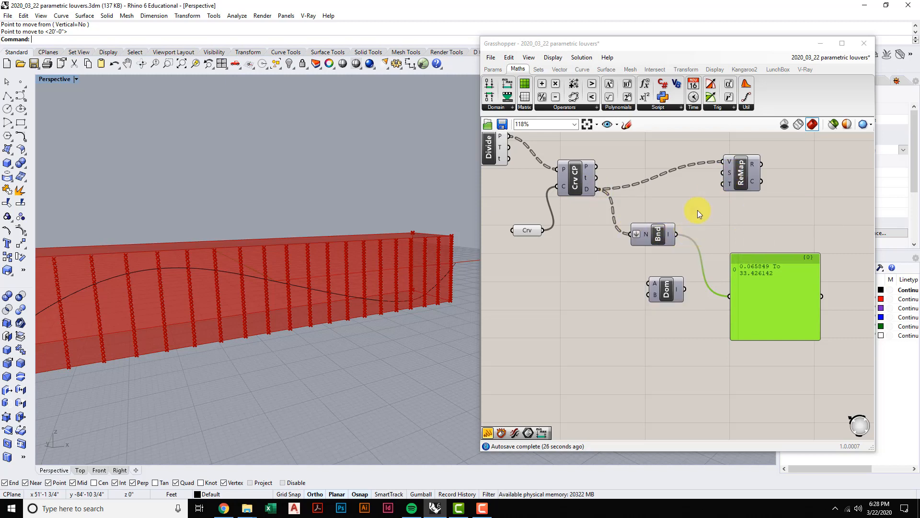
left_click_drag(677, 234, 721, 173)
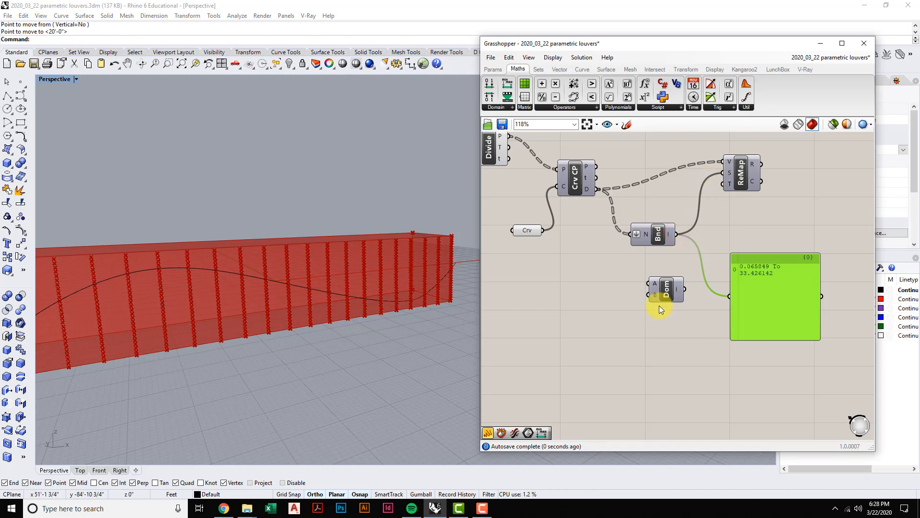
Add a Number Slider and place it beside the inputs of the Construct Domain component.
left_click(668, 291)
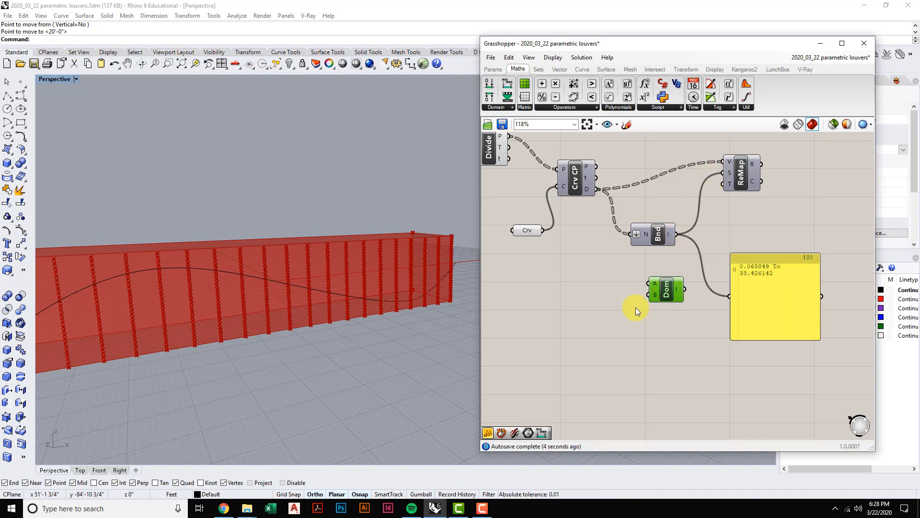
right_click_drag(631, 312, 637, 303)
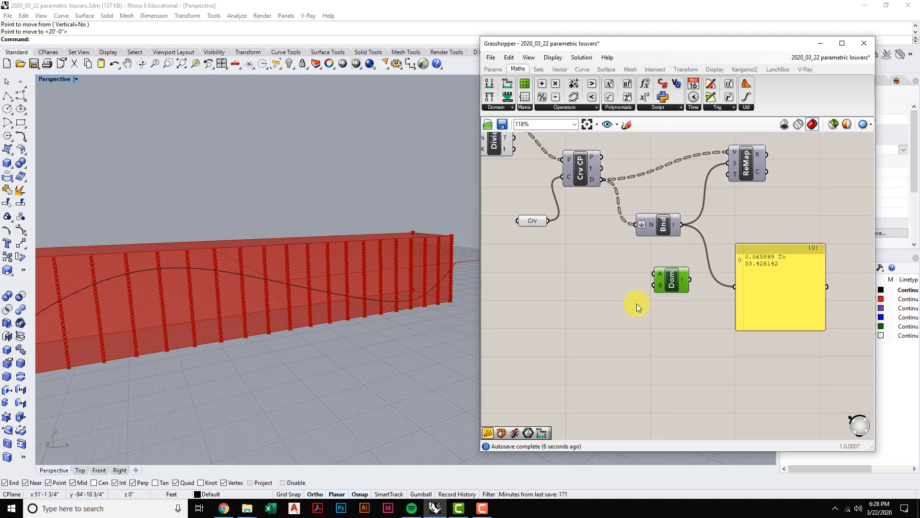
double_click(611, 302)
type("s")
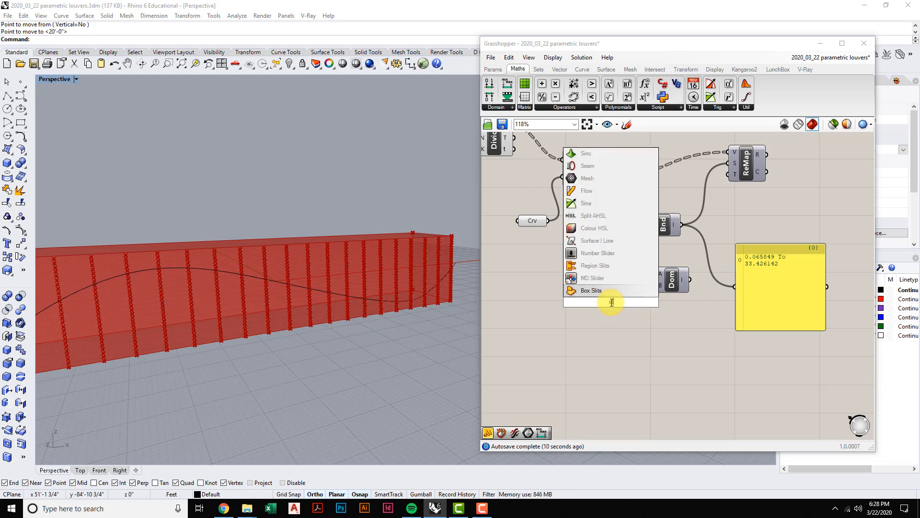
type("lide")
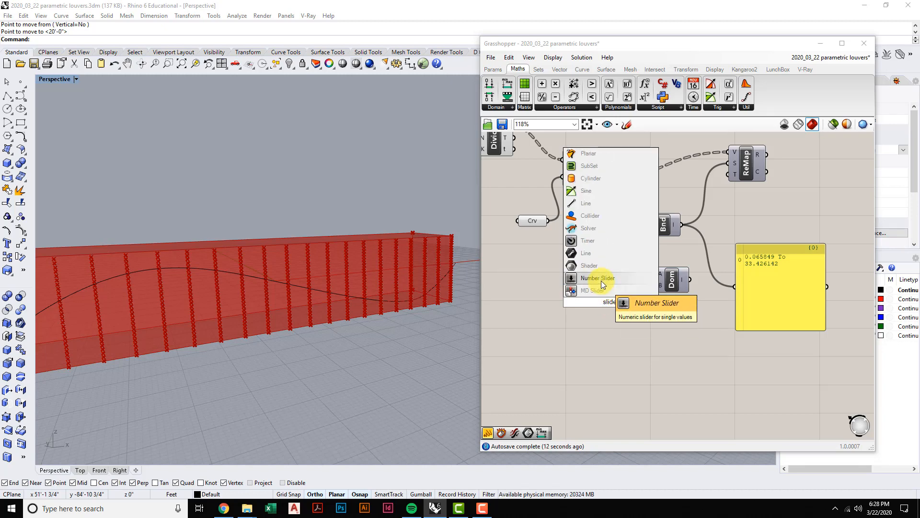
left_click(601, 279)
left_click_drag(589, 301, 527, 303)
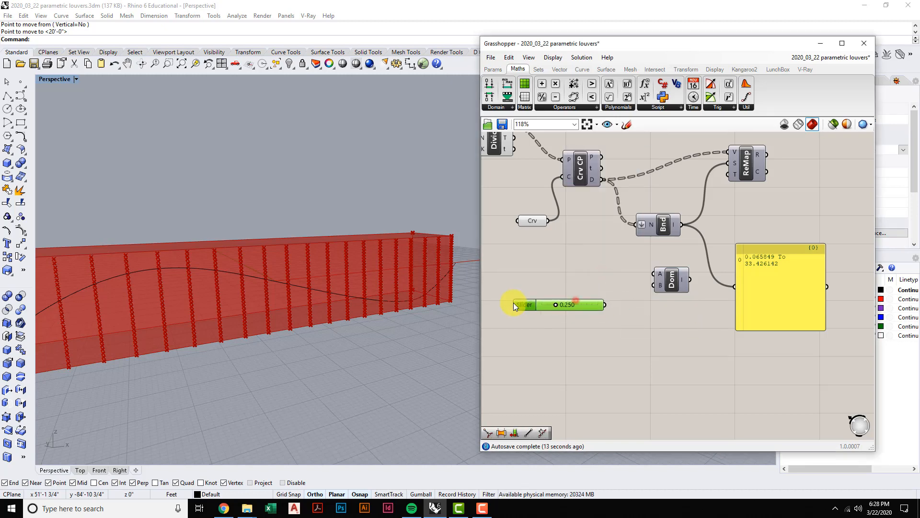
Set the new slider to one decimal digit with a maximum of 10.
right_click(548, 306)
left_click(585, 346)
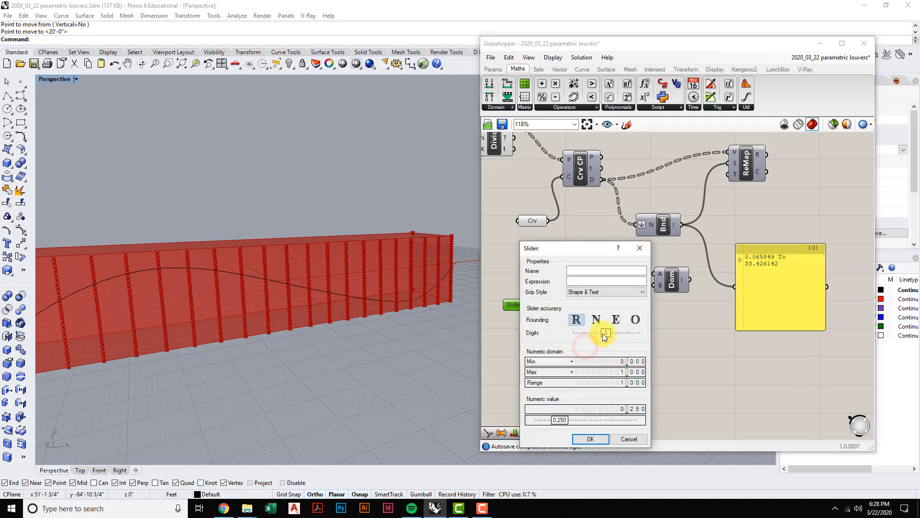
left_click_drag(602, 333, 579, 333)
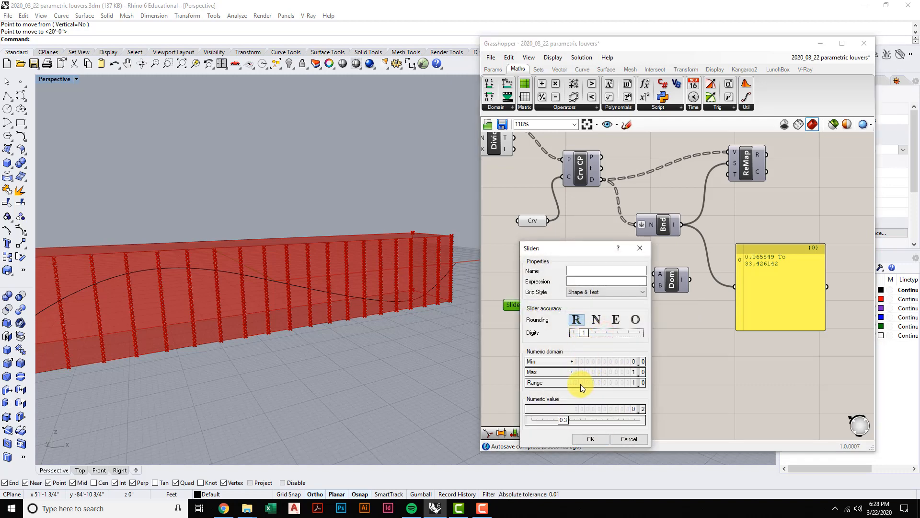
double_click(543, 372)
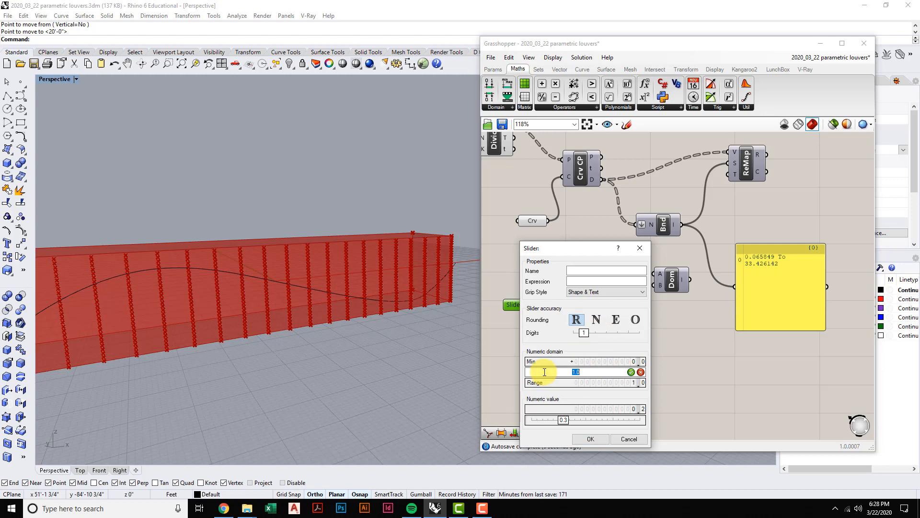
left_click(630, 373)
left_click(591, 439)
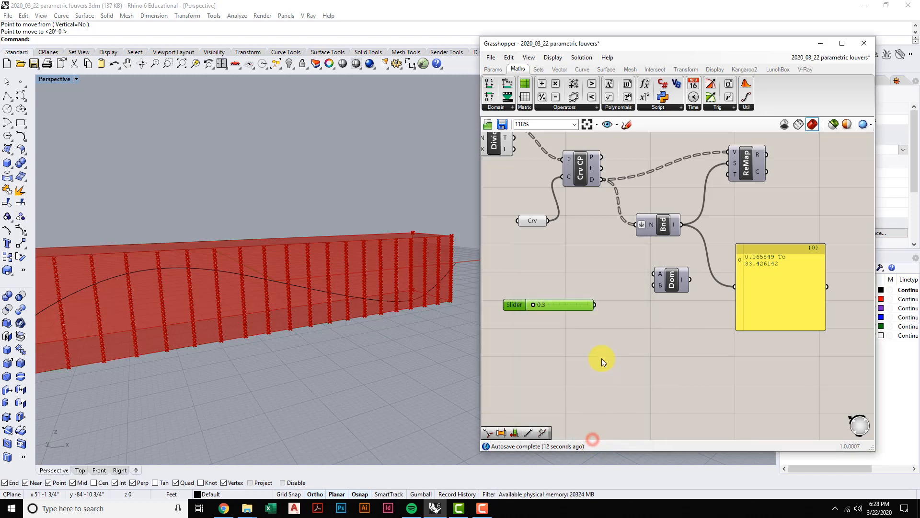
Duplicate the slider, align the copy directly below the original and set the copy to 8.0.
left_click_drag(563, 301, 568, 281)
key("ctrl+c")
key("ctrl+v")
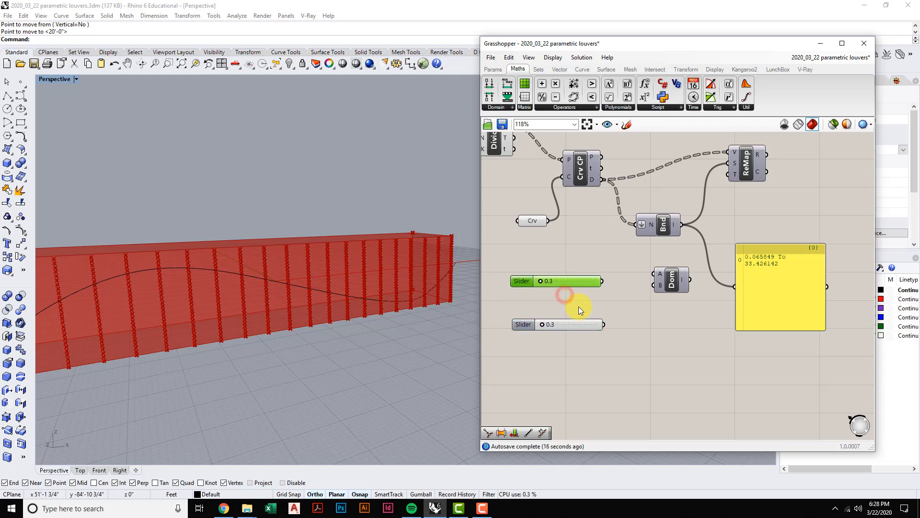
left_click(571, 318)
mouse_move(572, 318)
left_mouse_down()
mouse_move(553, 312)
mouse_move(584, 315)
left_mouse_up()
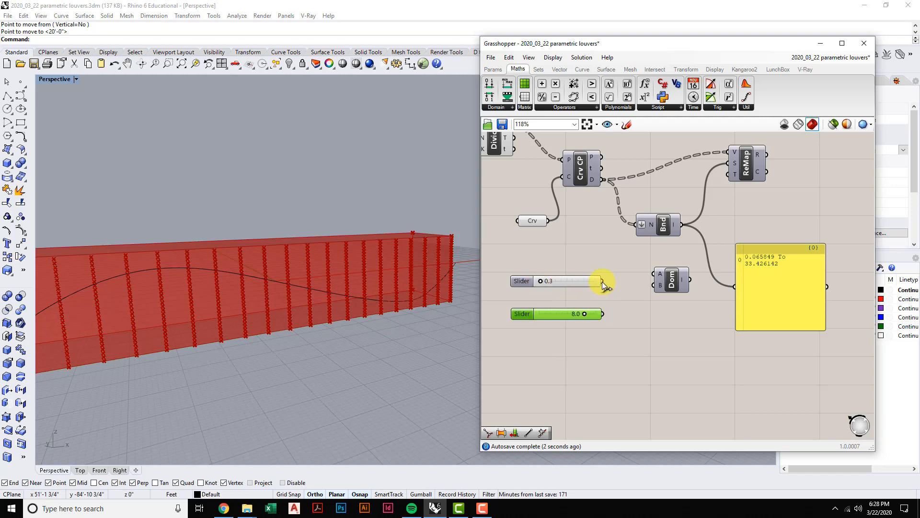
Connect the two sliders to the Construct Domain start and end inputs and set them to 0.0 and 10.0.
left_click_drag(600, 282, 653, 274)
left_click_drag(604, 314, 654, 285)
left_click_drag(560, 282, 558, 281)
left_click_drag(603, 314, 619, 314)
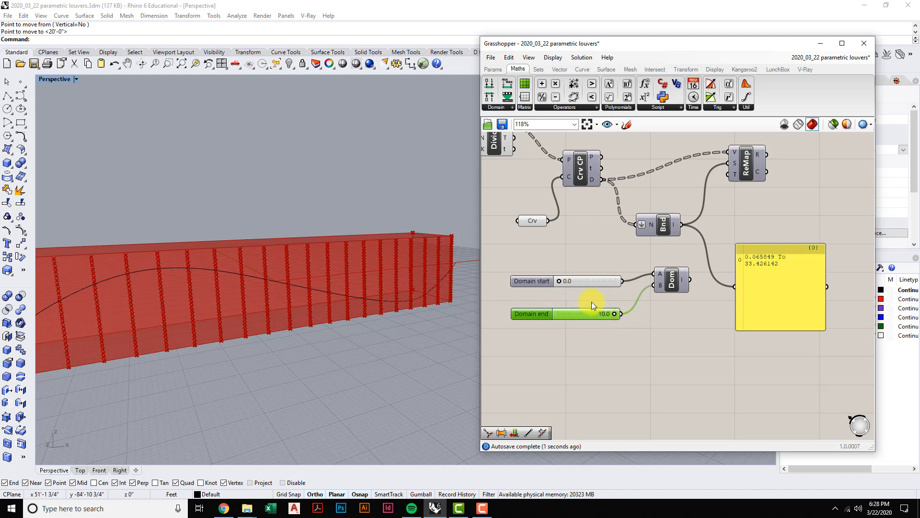
Connect the Construct Domain output to the Remap Numbers target input and check the mapped output data.
right_click_drag(625, 318, 639, 338)
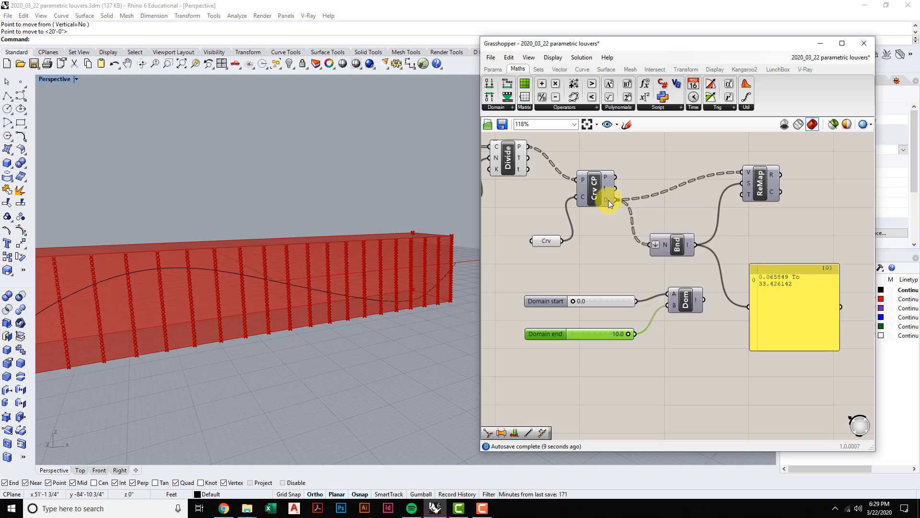
left_click_drag(705, 298, 741, 194)
right_click_drag(780, 218, 679, 260)
mouse_move(676, 211)
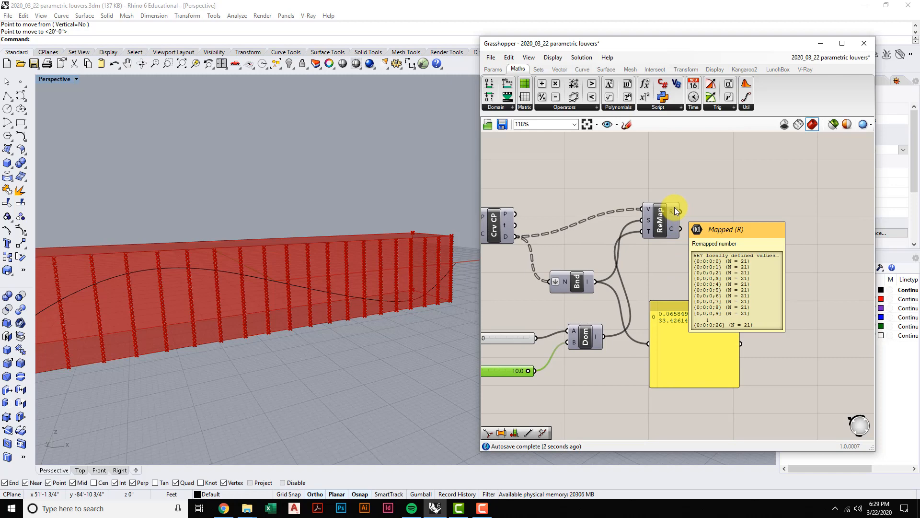
right_click_drag(694, 269, 739, 232)
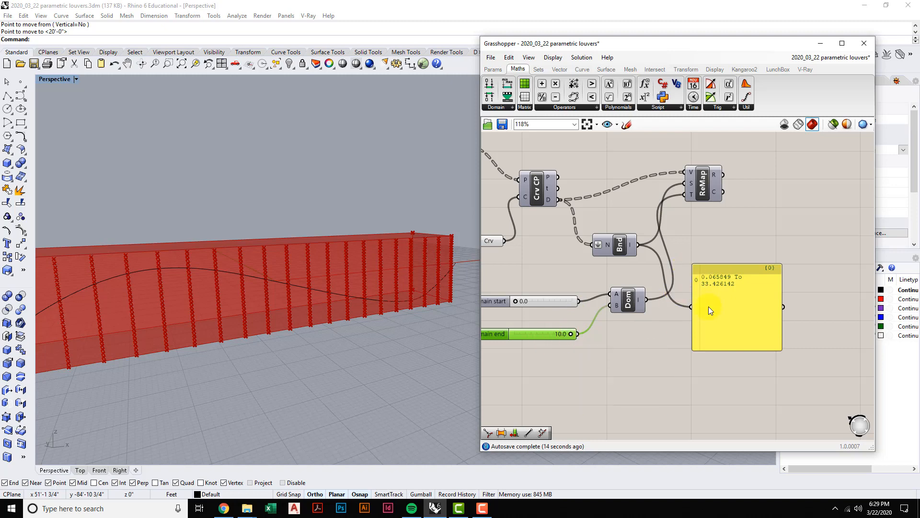
Examine the Remap Numbers output, the louver points around the attractor curve, and the finished reference definition beyond its Remap Numbers component.
right_click_drag(709, 307, 718, 348)
left_click(717, 226)
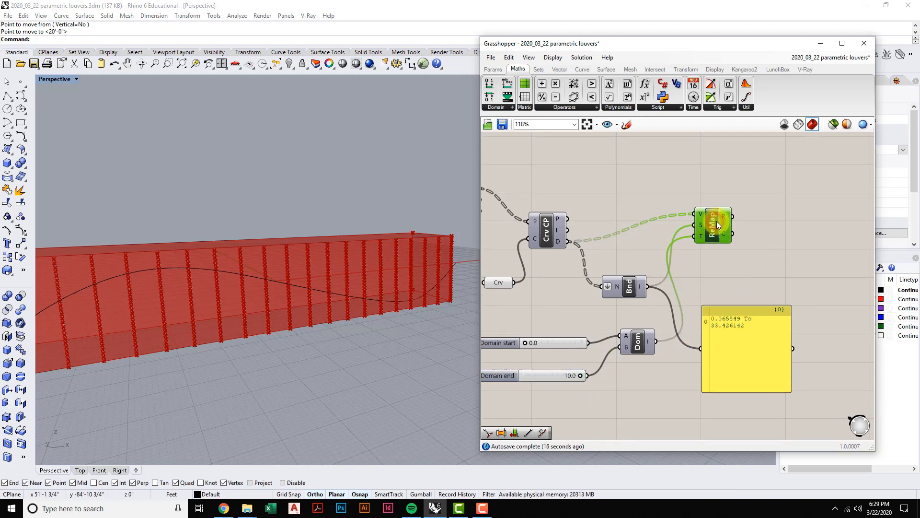
mouse_move(725, 219)
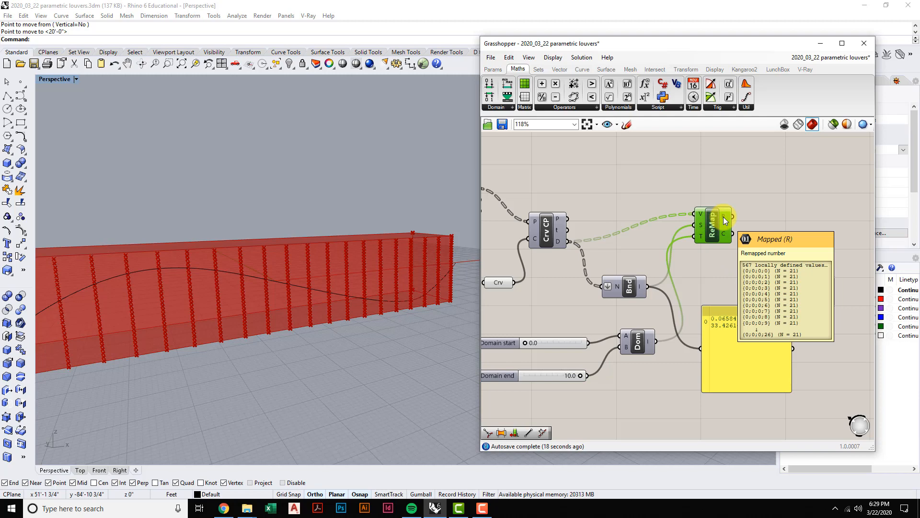
scroll(417, 298, "down", 3)
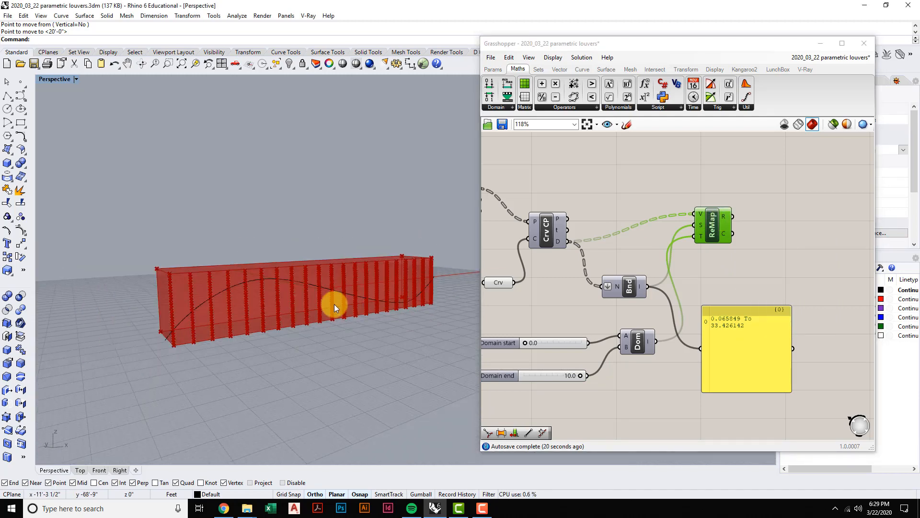
scroll(334, 307, "up", 5)
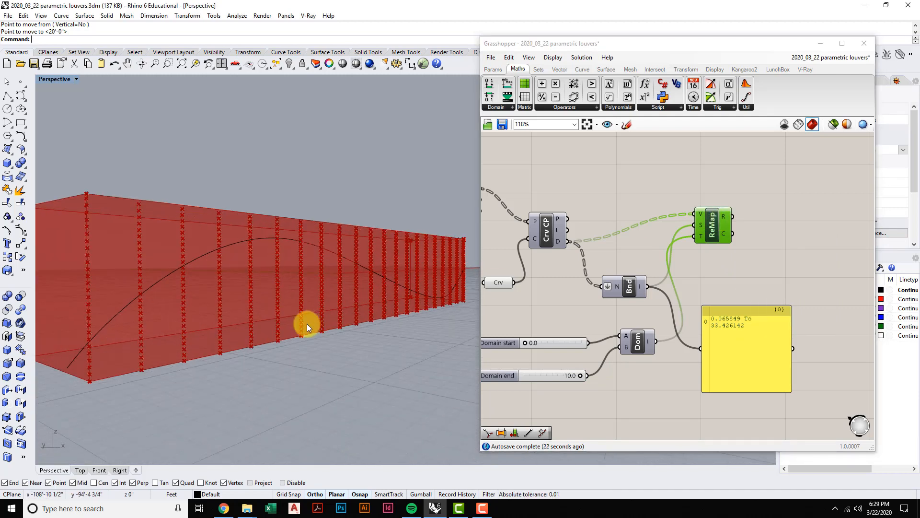
mouse_move(307, 324)
right_mouse_down()
mouse_move(318, 324)
mouse_move(297, 324)
mouse_move(306, 324)
right_mouse_up()
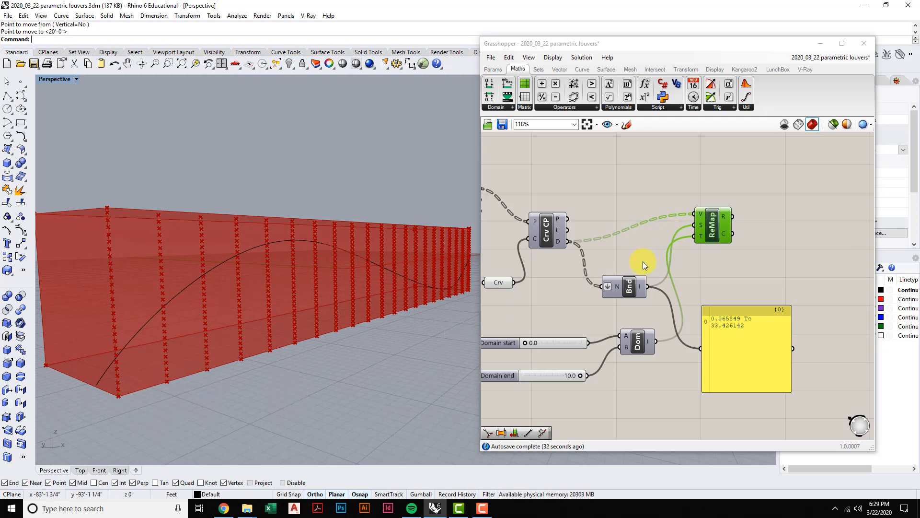
scroll(728, 272, "down", 5)
right_click_drag(717, 287, 684, 388)
scroll(721, 188, "up", 3)
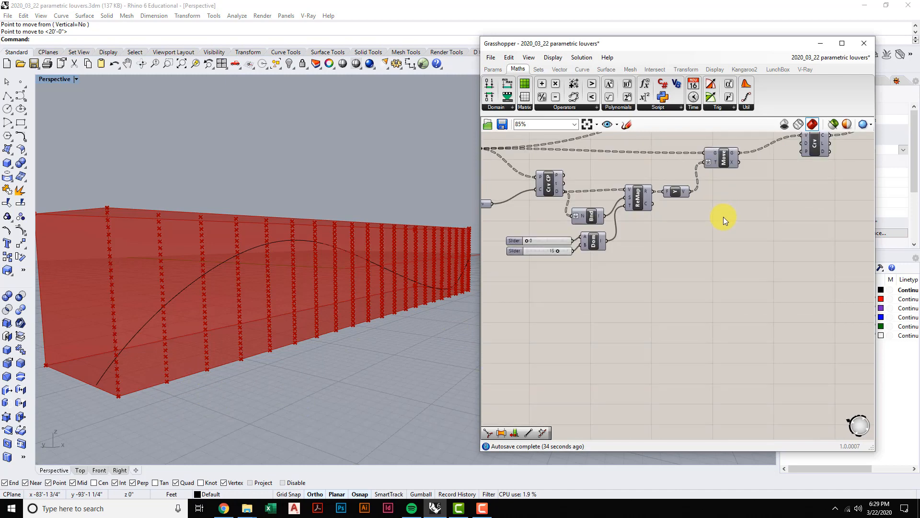
scroll(723, 216, "down", 4)
right_click_drag(714, 281, 716, 220)
scroll(688, 308, "up", 3)
right_click_drag(688, 308, 685, 305)
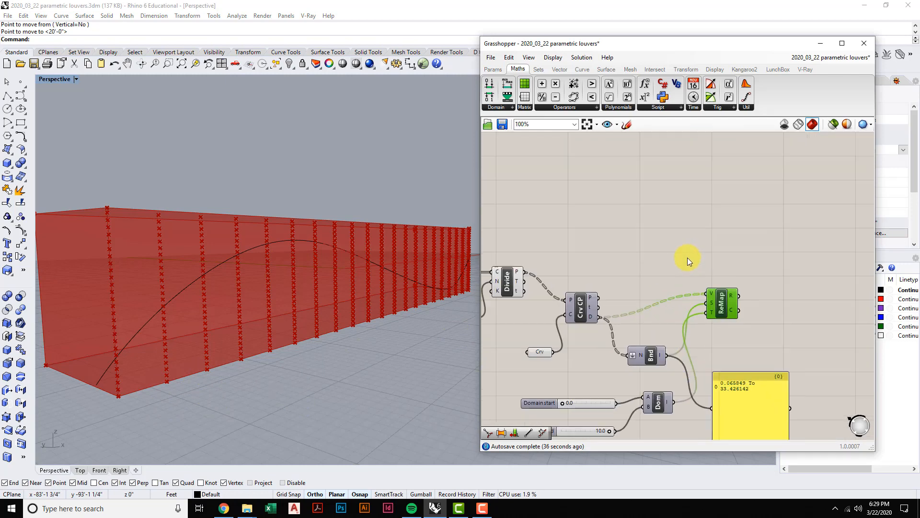
Add a Move component from the Euclidean transforms and place it just beyond and above Remap Numbers.
scroll(687, 257, "up", 2)
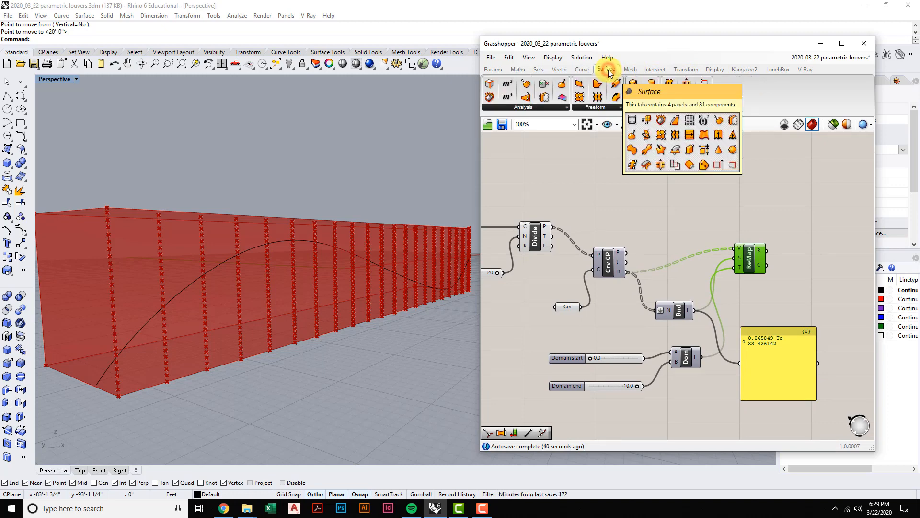
left_click(607, 69)
left_click(684, 69)
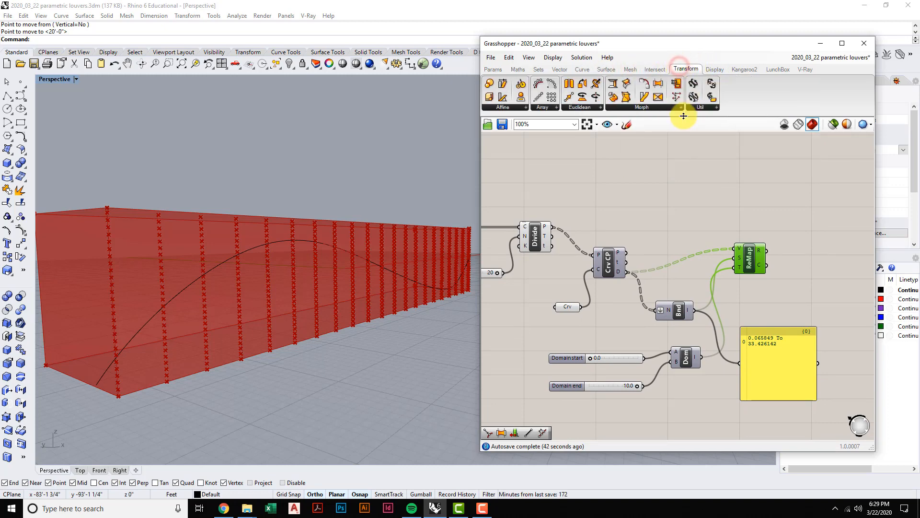
left_click(595, 106)
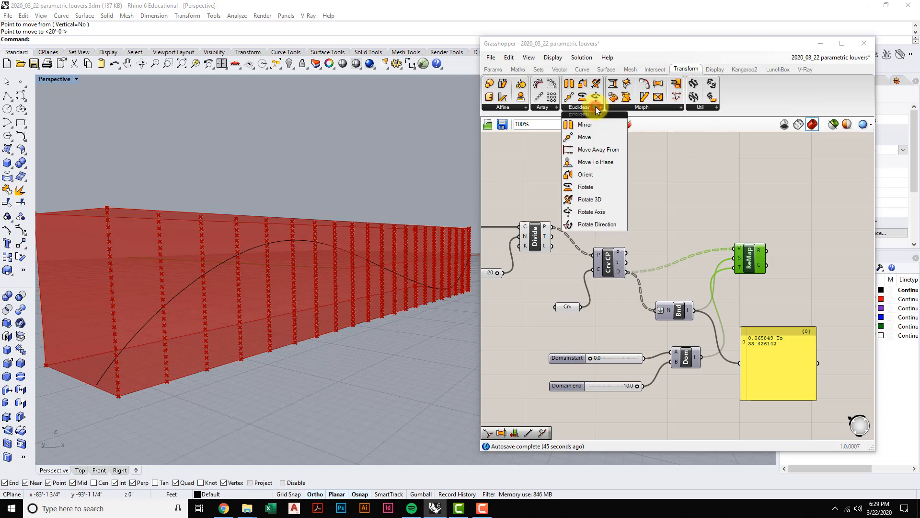
left_click(601, 135)
left_click(788, 218)
right_click_drag(803, 254, 789, 253)
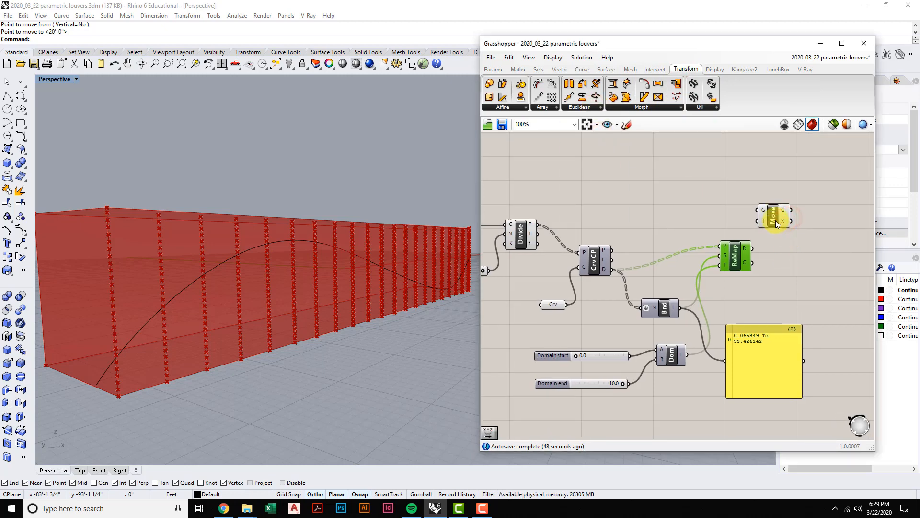
left_click_drag(766, 212, 784, 219)
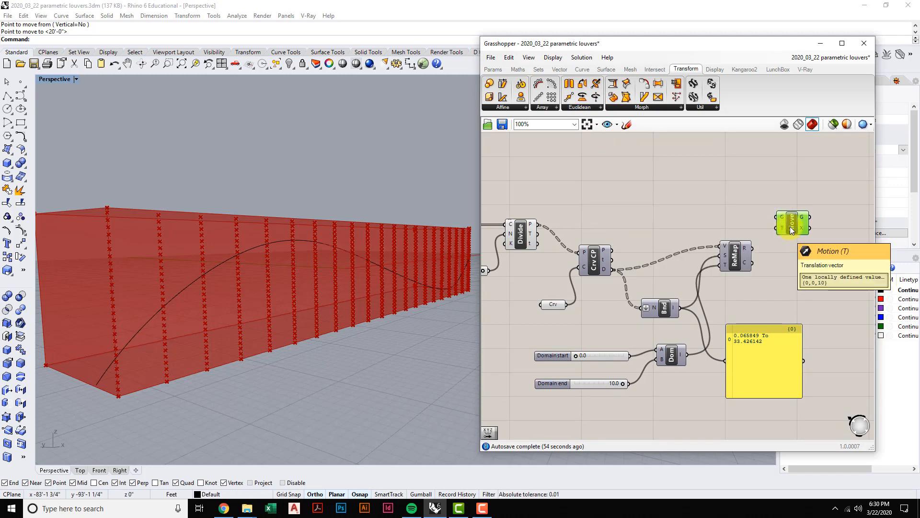
right_click_drag(800, 282, 785, 282)
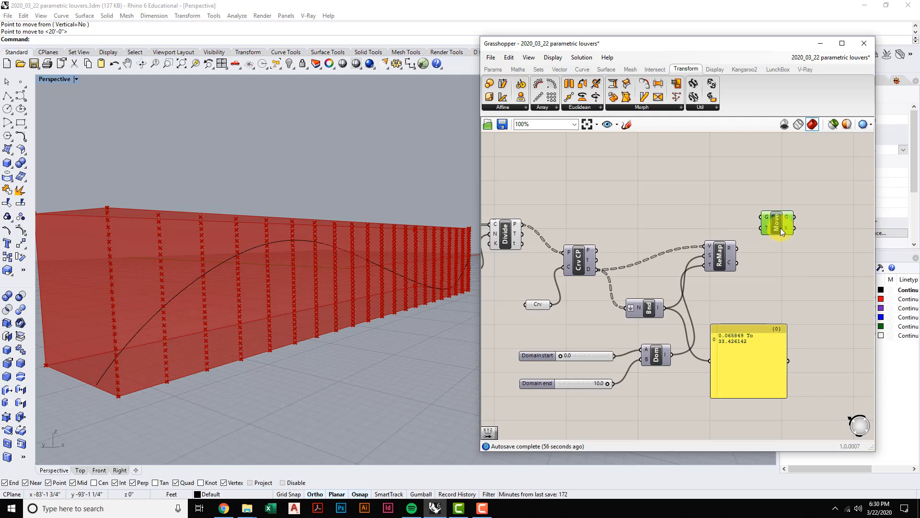
left_click_drag(780, 228, 795, 229)
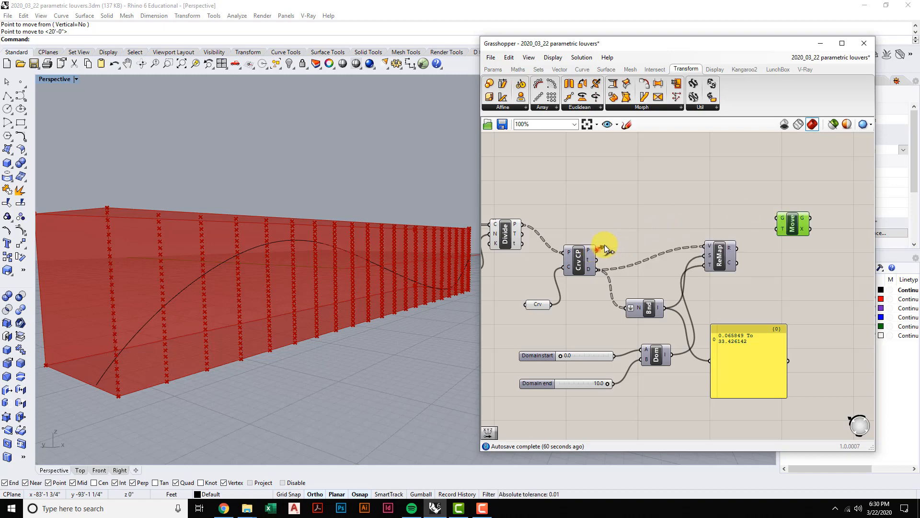
Show the Curve Closest Point preview to examine its points on the attractor curve, and hide it again.
left_click(582, 253)
right_click(587, 233)
left_click(606, 243)
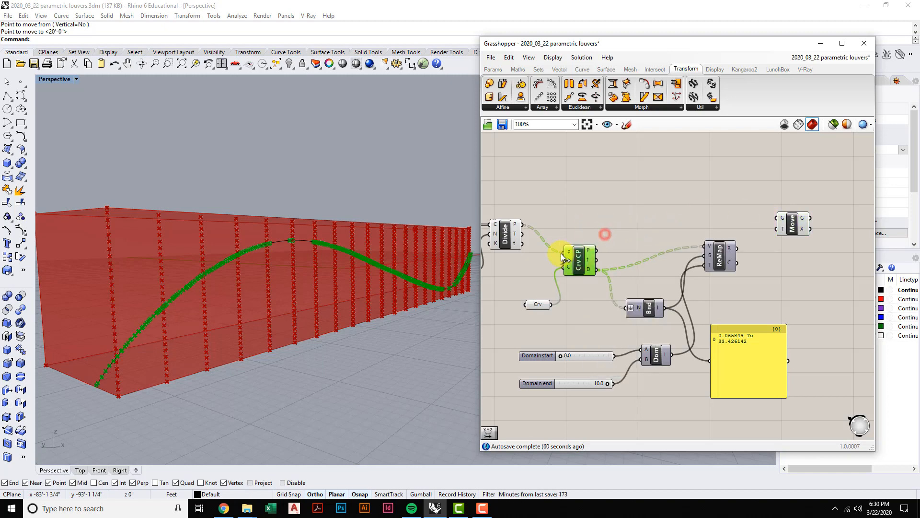
right_click(593, 249)
left_click(623, 241)
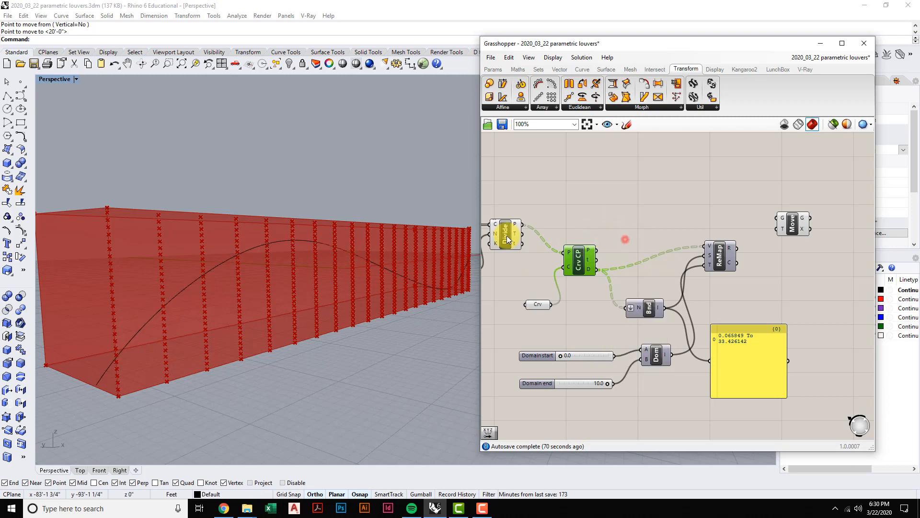
Connect the Divide Curve points output to the Move geometry input and shift Move slightly higher.
left_click(506, 233)
left_click_drag(519, 225, 778, 217)
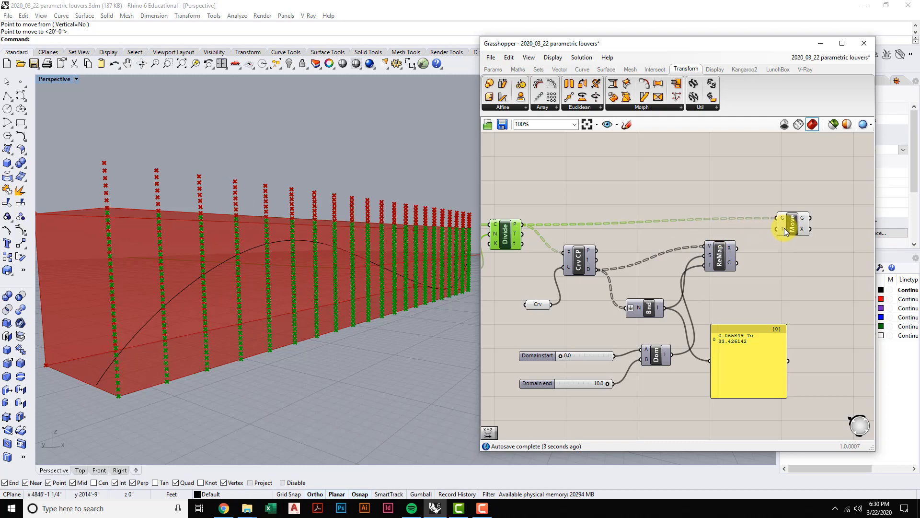
mouse_move(783, 228)
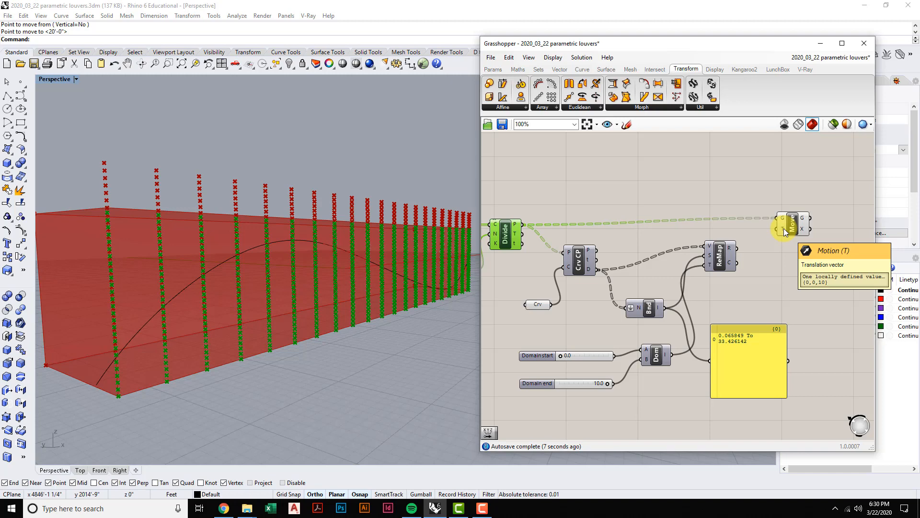
left_click_drag(791, 225, 804, 215)
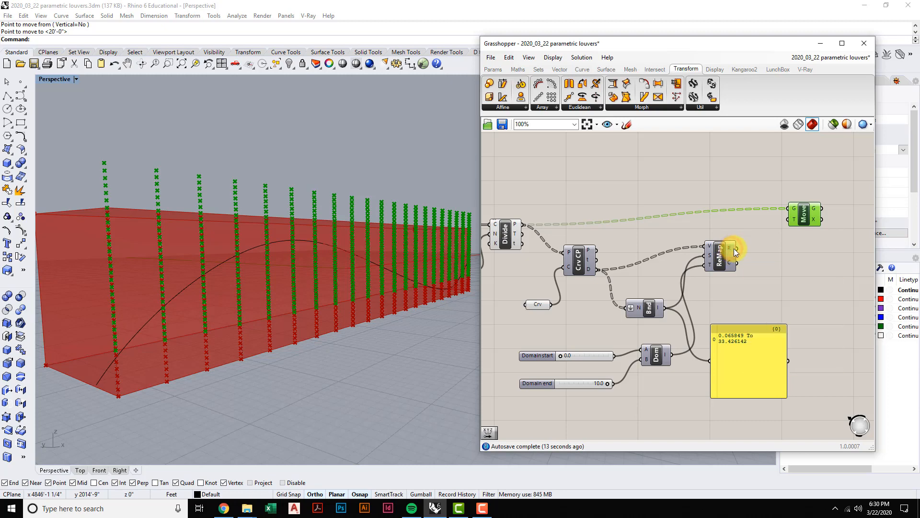
Add a Unit Y vector component between Remap Numbers and Move, just below Move.
mouse_move(729, 247)
left_click(559, 70)
left_click(690, 106)
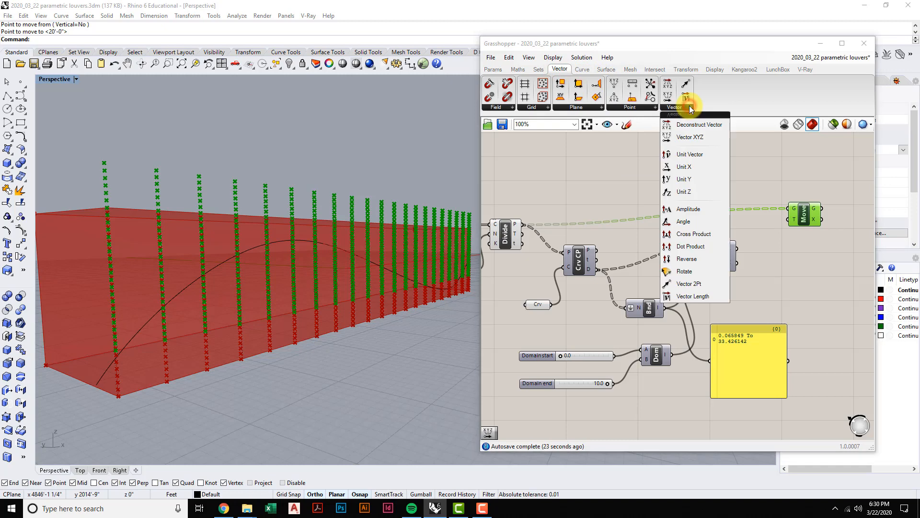
left_click(692, 179)
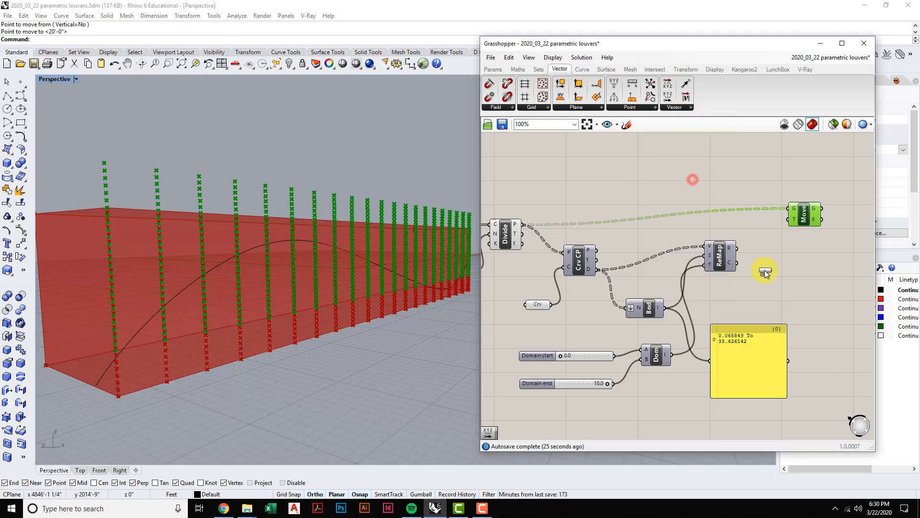
left_click(780, 257)
right_click_drag(742, 253, 702, 238)
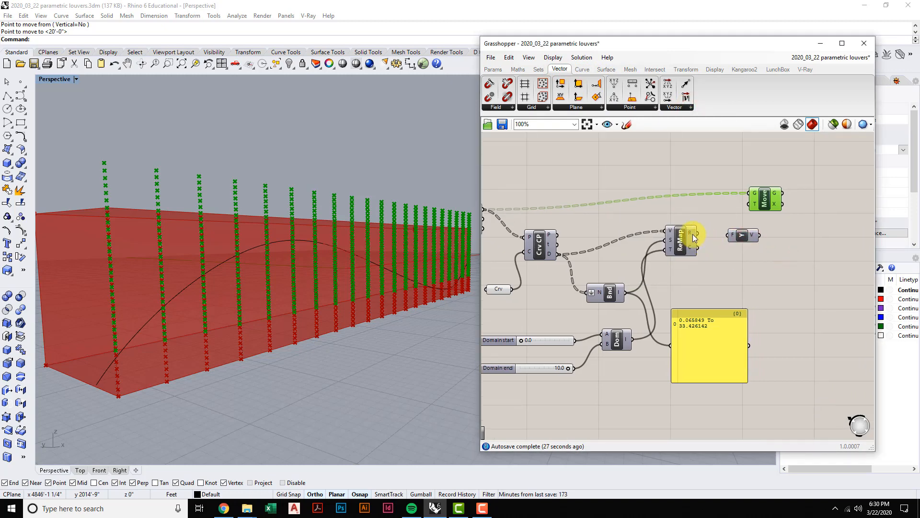
Connect the Remap Numbers mapped output to the Unit Y factor and the Unit Y vector to the Move motion input.
left_click_drag(692, 232, 725, 235)
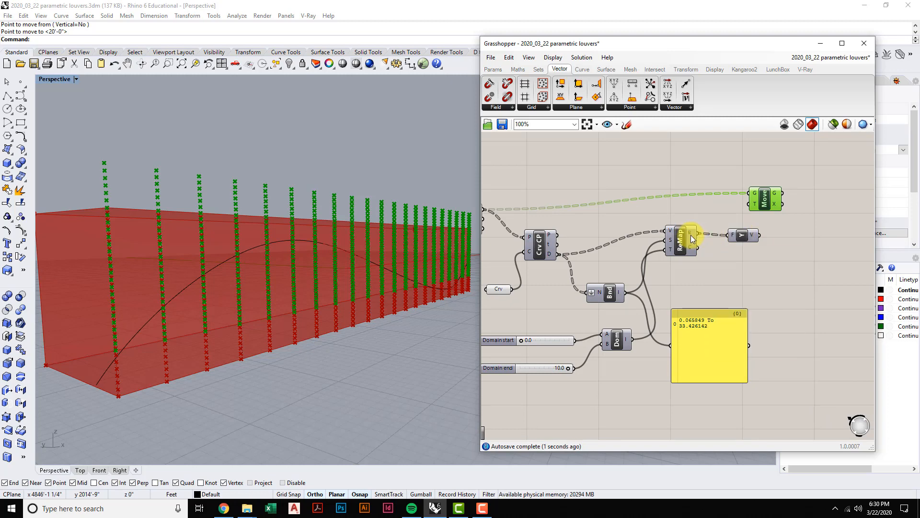
left_click_drag(758, 234, 752, 205)
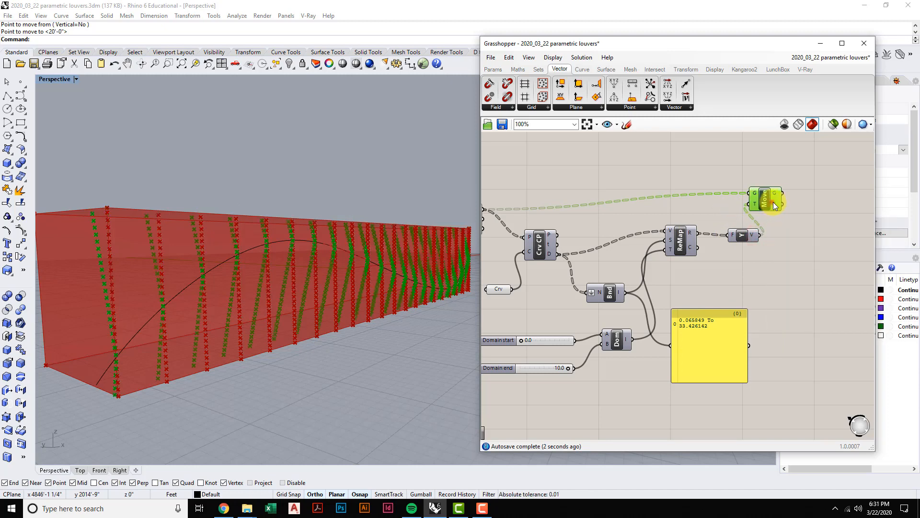
left_click_drag(767, 204, 773, 205)
Examine how the moved points are offset from the original louver points around the attractor curve.
right_click_drag(427, 291, 373, 266)
scroll(380, 264, "down", 6)
scroll(381, 264, "up", 4)
scroll(372, 266, "up", 6)
scroll(377, 265, "down", 5)
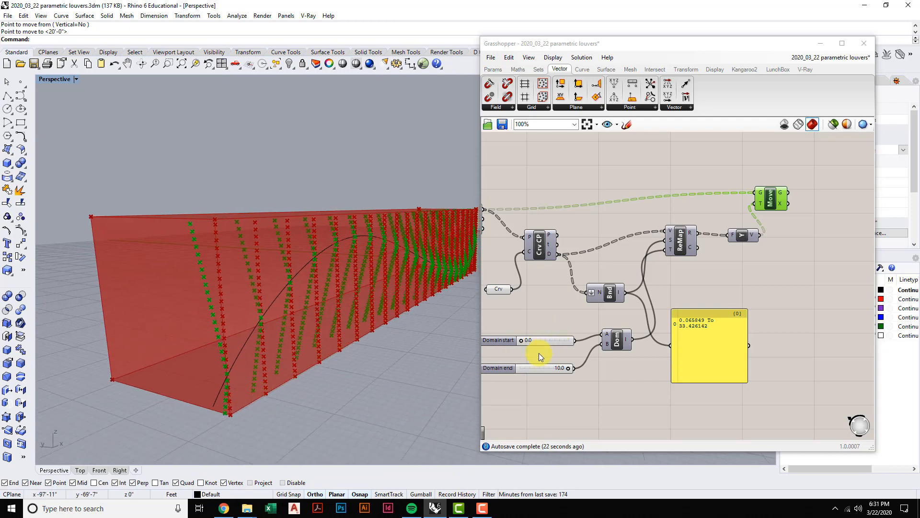
left_click_drag(568, 368, 578, 338)
right_click_drag(268, 326, 383, 331)
left_click_drag(568, 340, 573, 366)
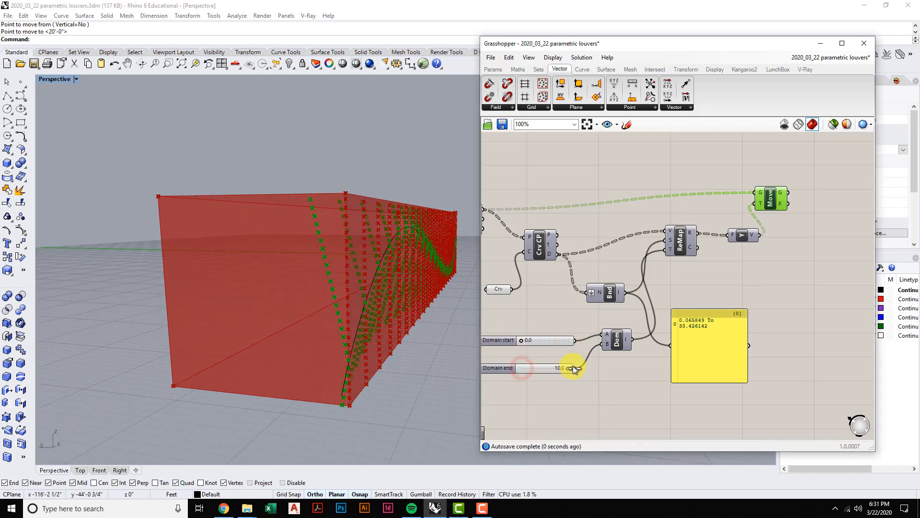
right_click_drag(341, 304, 343, 423)
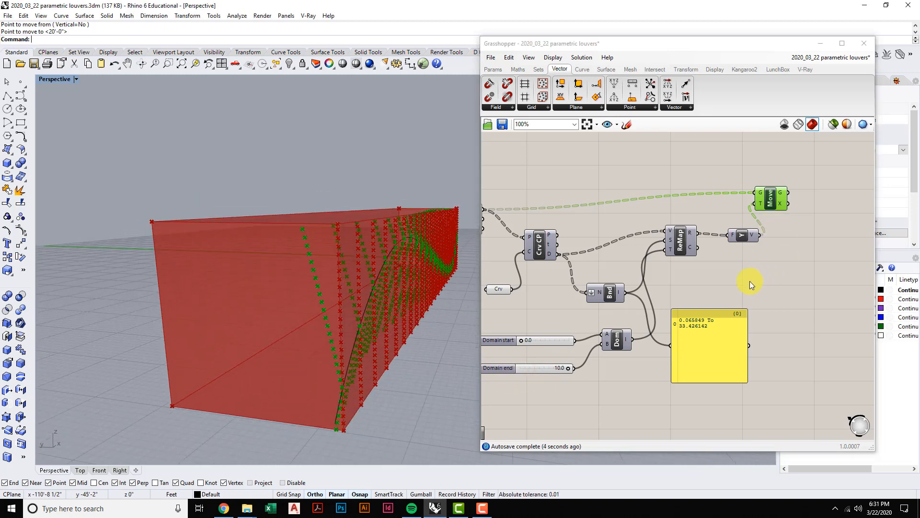
Tidy the canvas by spacing out Unit Y and Move and moving the bounds panel farther from its source.
right_click_drag(750, 280, 729, 285)
left_click_drag(719, 239, 711, 238)
left_click_drag(746, 207, 766, 207)
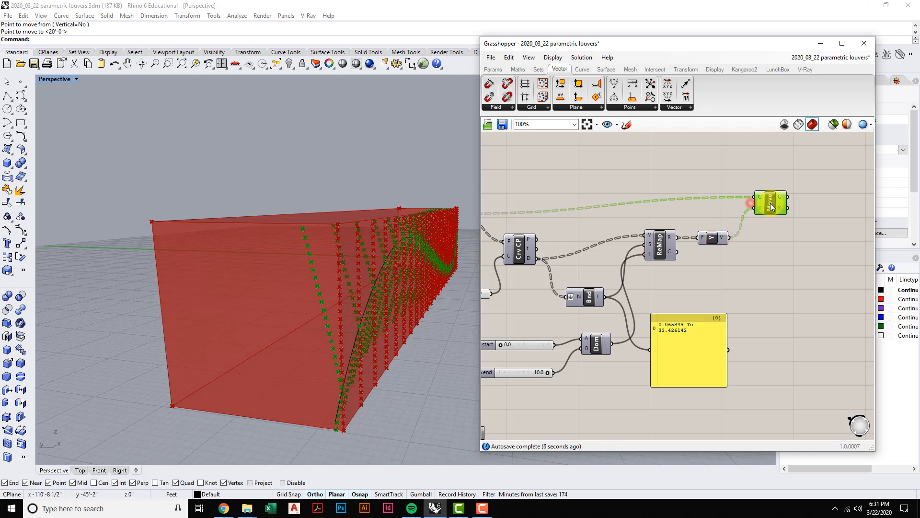
left_click_drag(708, 241, 715, 239)
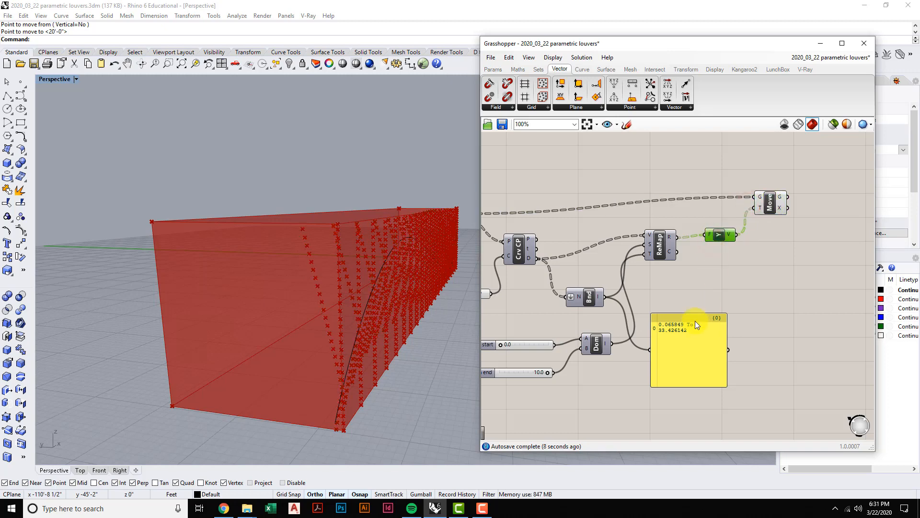
left_click_drag(695, 321, 741, 325)
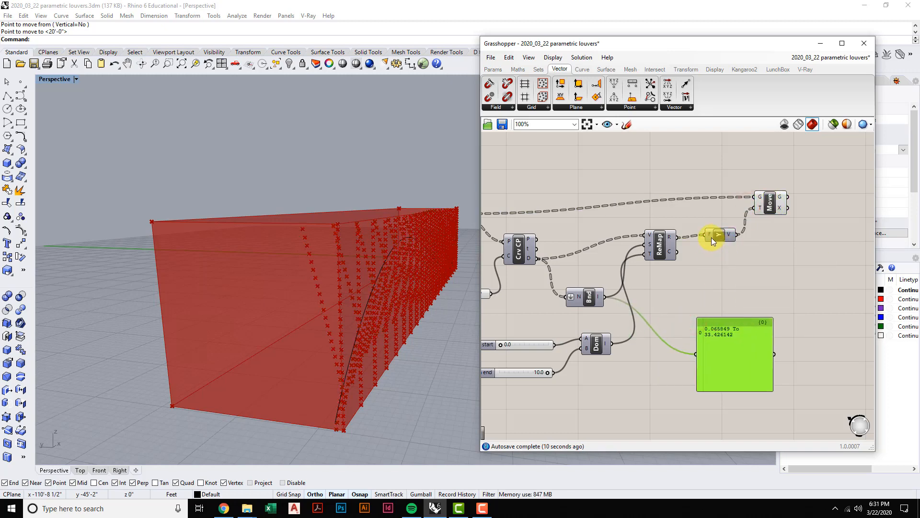
Examine the Unit Y factor input, the finished reference definition's Unit Y to Move connection, and the available vector components.
mouse_move(711, 237)
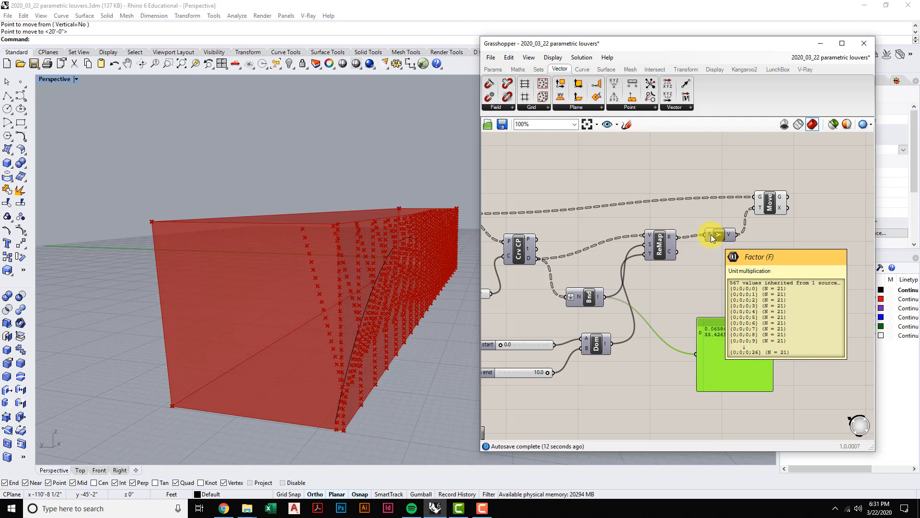
scroll(711, 234, "down", 3)
right_click_drag(703, 278, 674, 240)
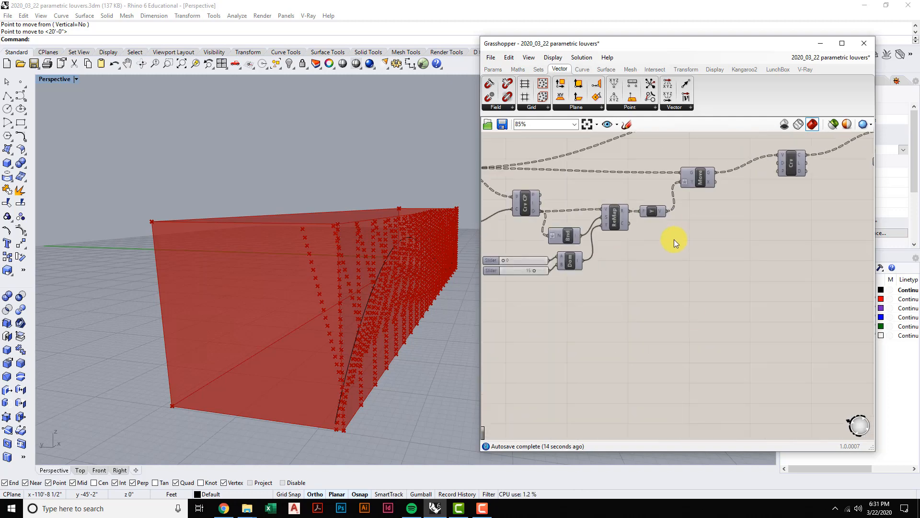
scroll(646, 201, "up", 2)
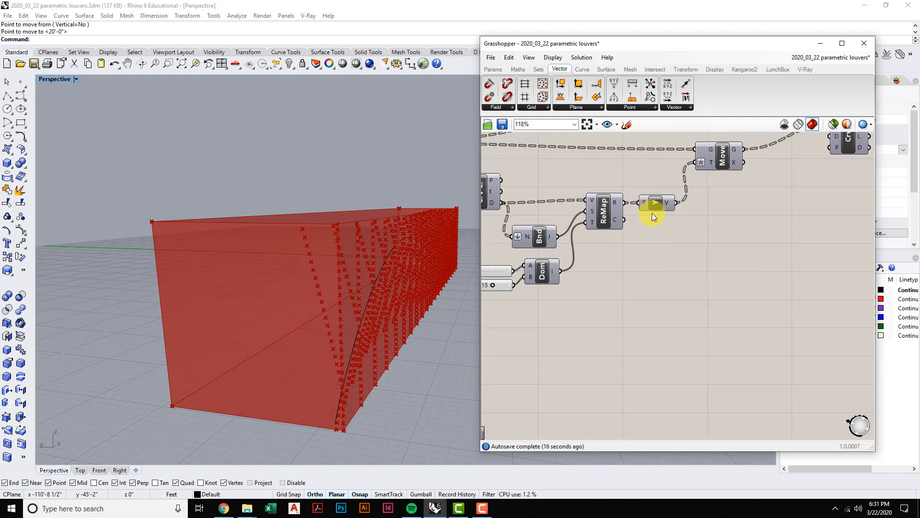
mouse_move(700, 165)
right_click_drag(691, 281, 690, 274)
left_click(691, 107)
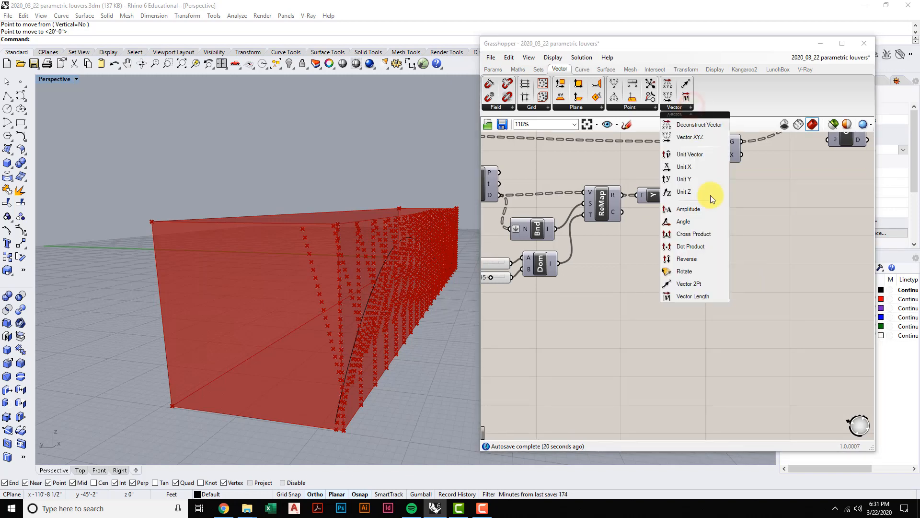
scroll(655, 290, "down", 5)
scroll(714, 387, "up", 6)
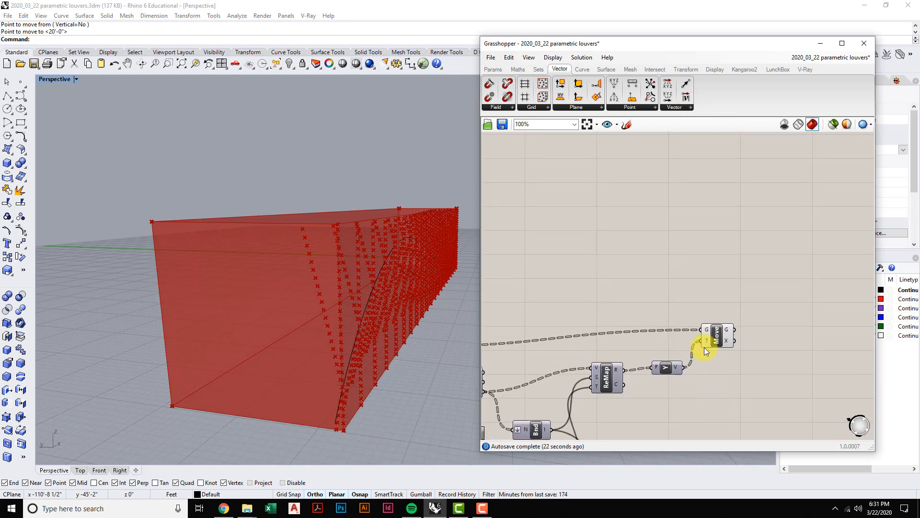
Insert a Reverse vector component between Unit Y and Move, routing the Unit Y vector through it to the Move motion input.
left_click(671, 291)
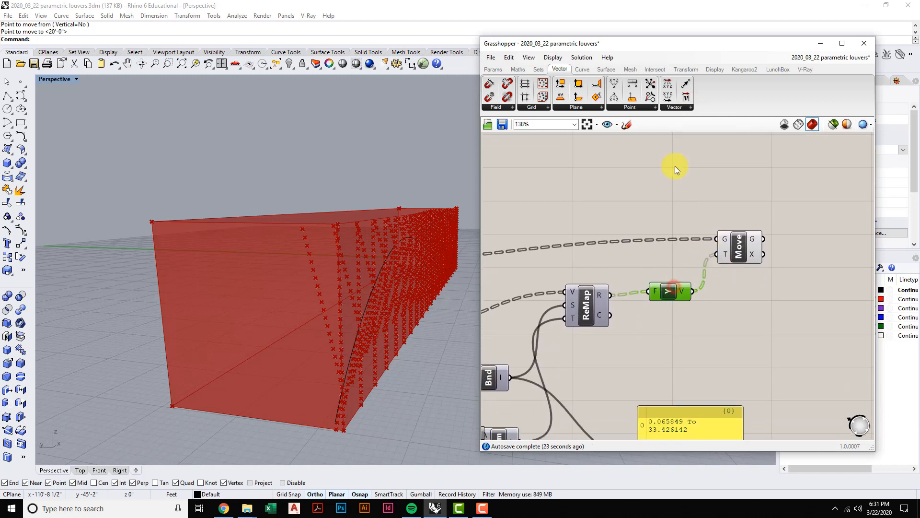
left_click(683, 109)
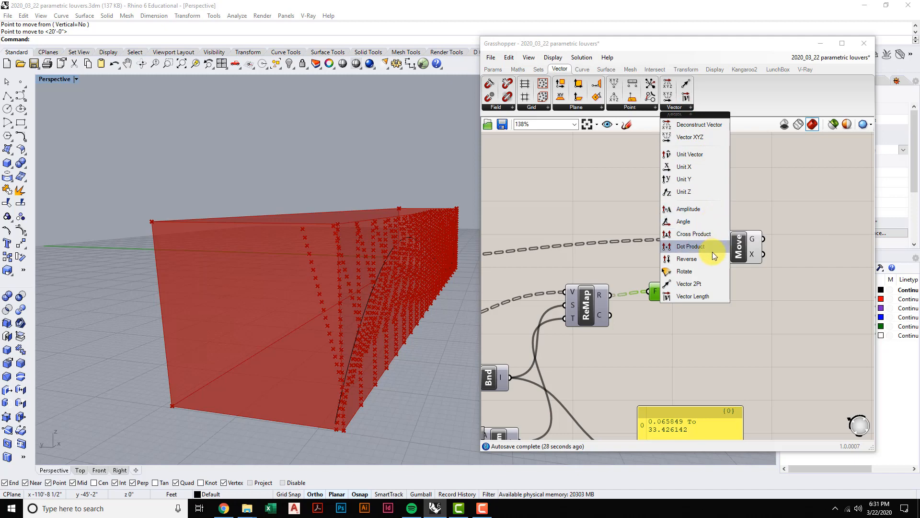
left_click(702, 259)
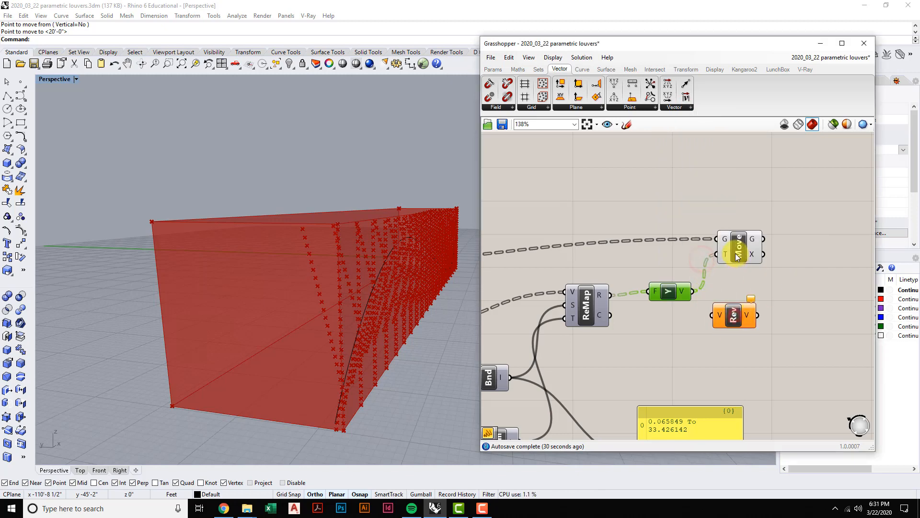
left_click_drag(736, 254, 771, 241)
left_click_drag(743, 314, 748, 300)
left_click_drag(673, 293, 674, 297)
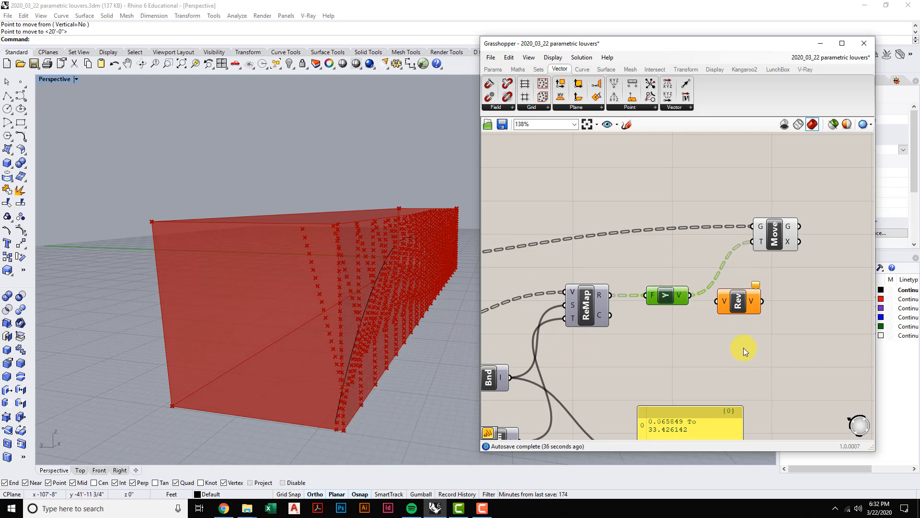
left_click_drag(704, 294, 751, 242)
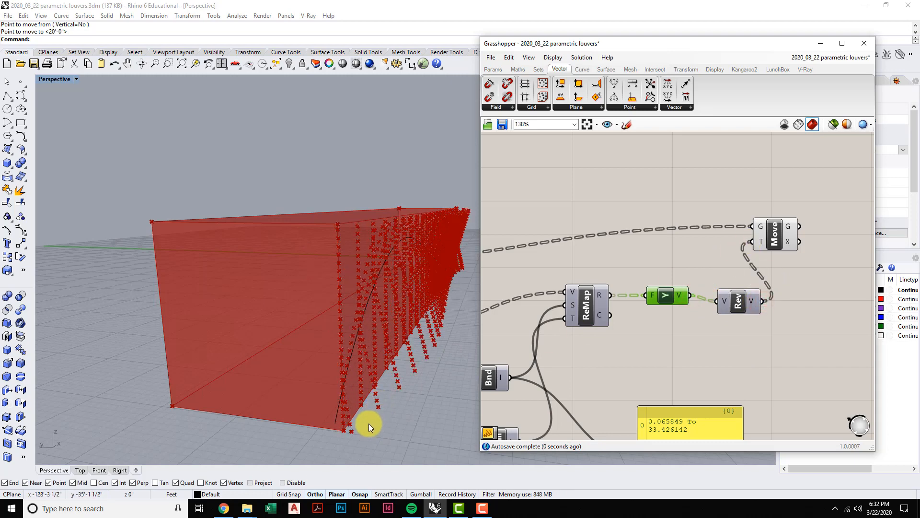
Examine the direction of the moved points along the louver facade with the Move component selected.
right_click_drag(369, 423, 431, 364)
left_click(767, 233)
right_click_drag(298, 339, 335, 254)
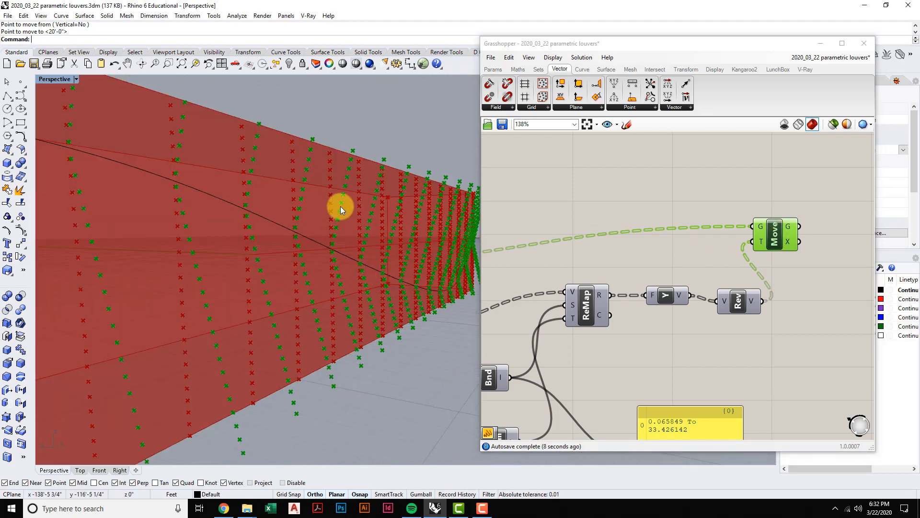
right_click_drag(339, 196, 298, 329)
scroll(296, 304, "up", 6)
scroll(694, 296, "down", 3)
scroll(299, 333, "up", 5)
scroll(343, 323, "down", 6)
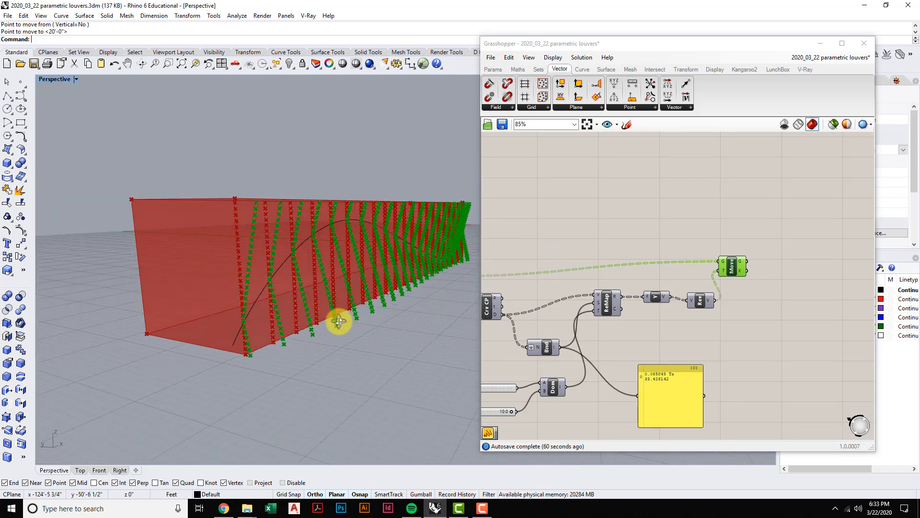
Move the Reverse component slightly closer to Unit Y and select the Move component.
mouse_move(395, 265)
right_mouse_down()
mouse_move(380, 265)
mouse_move(401, 240)
mouse_move(384, 263)
right_mouse_up()
scroll(389, 255, "up", 1)
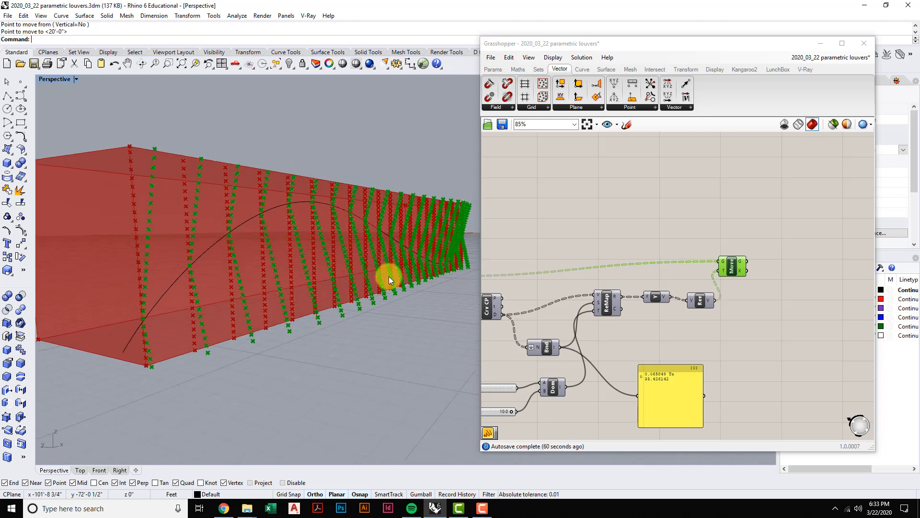
scroll(647, 273, "down", 3)
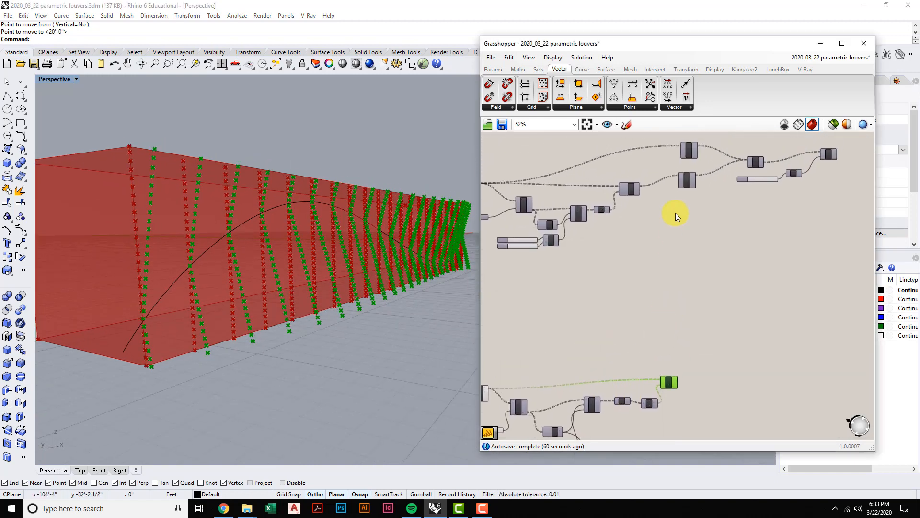
scroll(675, 213, "up", 2)
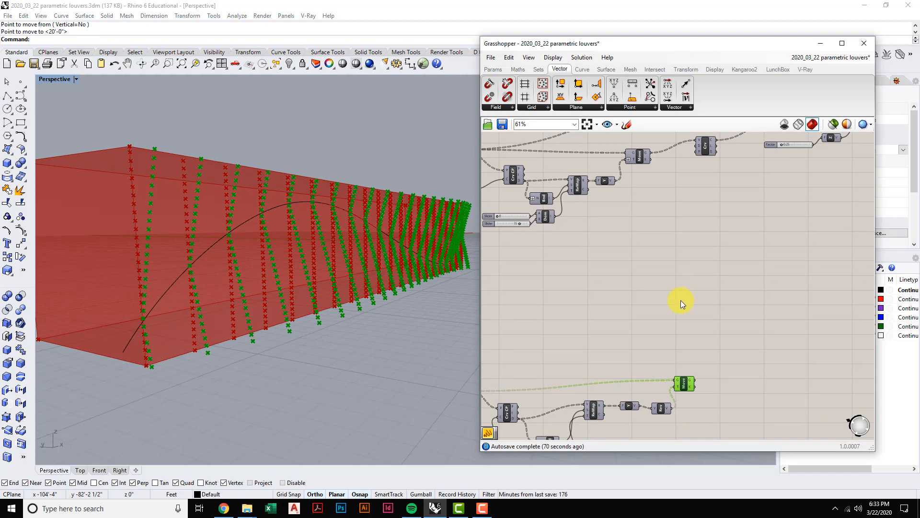
right_click_drag(679, 309, 678, 226)
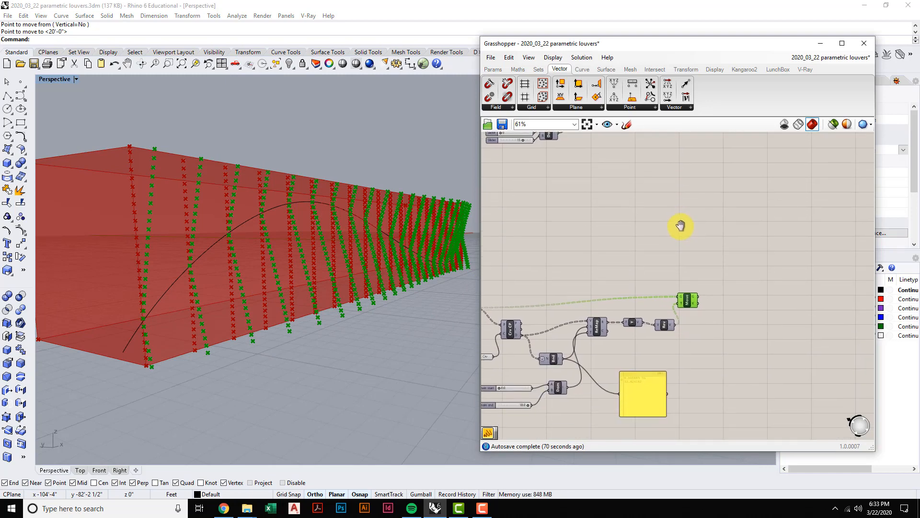
right_click_drag(708, 343, 760, 313)
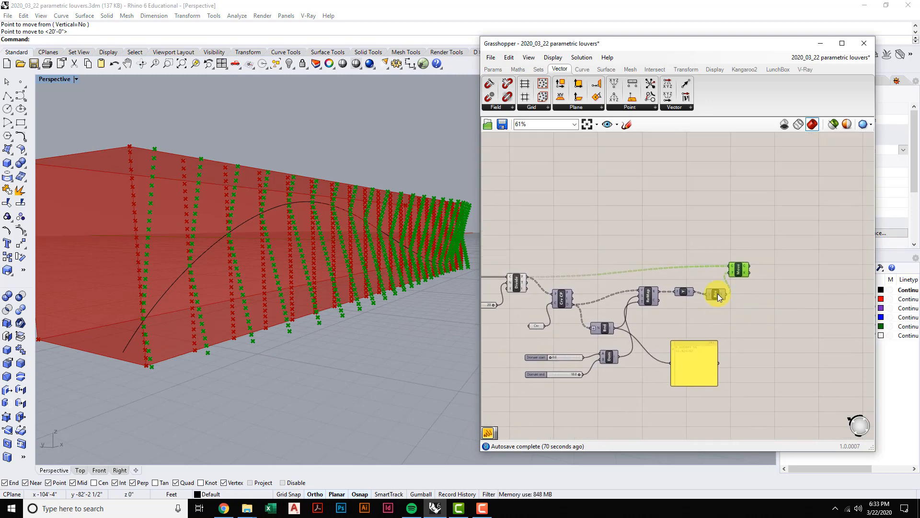
left_click_drag(718, 293, 710, 292)
left_click(740, 268)
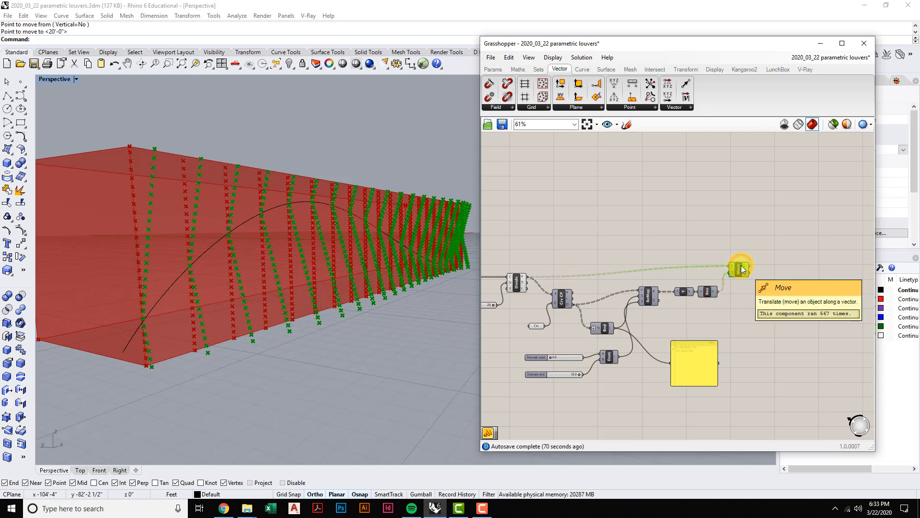
Review the definition from the louver curve division through the remapped distances to the Move component.
scroll(741, 269, "up", 2)
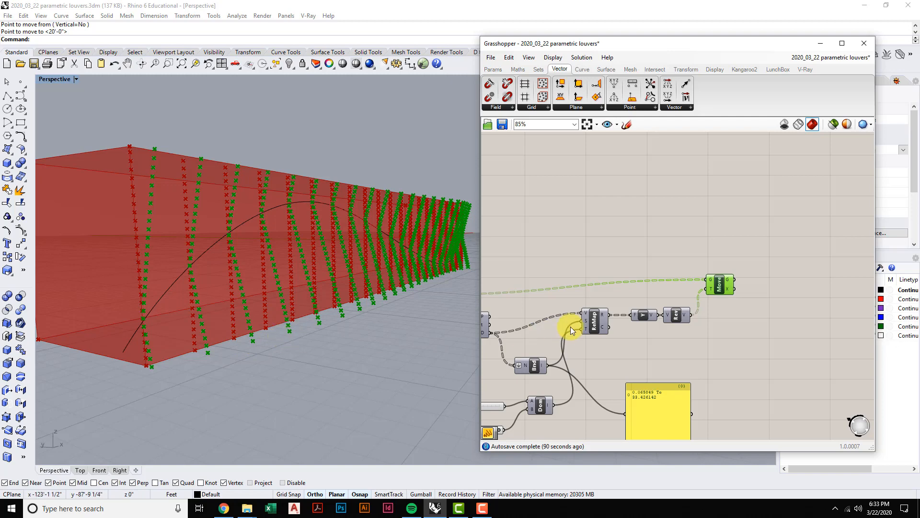
right_click_drag(574, 321, 685, 318)
scroll(686, 318, "down", 2)
right_click_drag(506, 310, 619, 306)
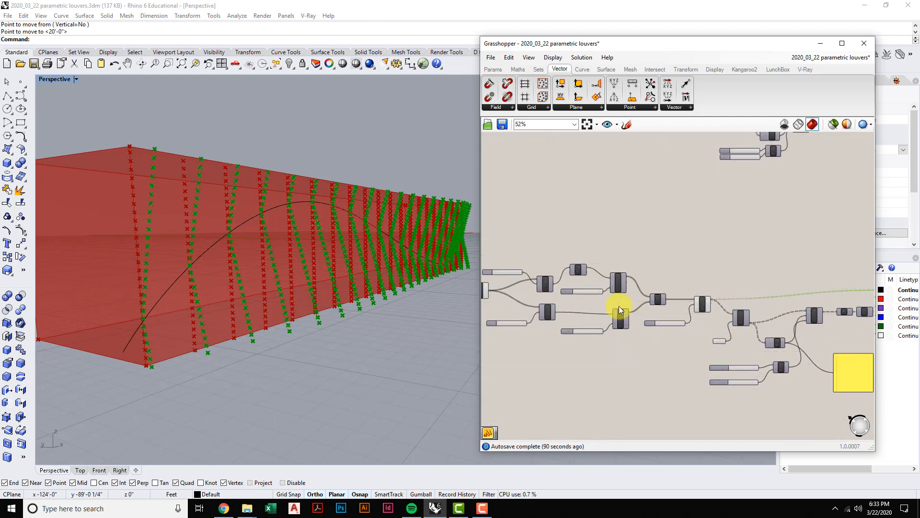
scroll(610, 306, "up", 2)
left_click(697, 295)
right_click_drag(697, 298, 644, 308)
scroll(654, 328, "down", 2)
scroll(654, 328, "up", 3)
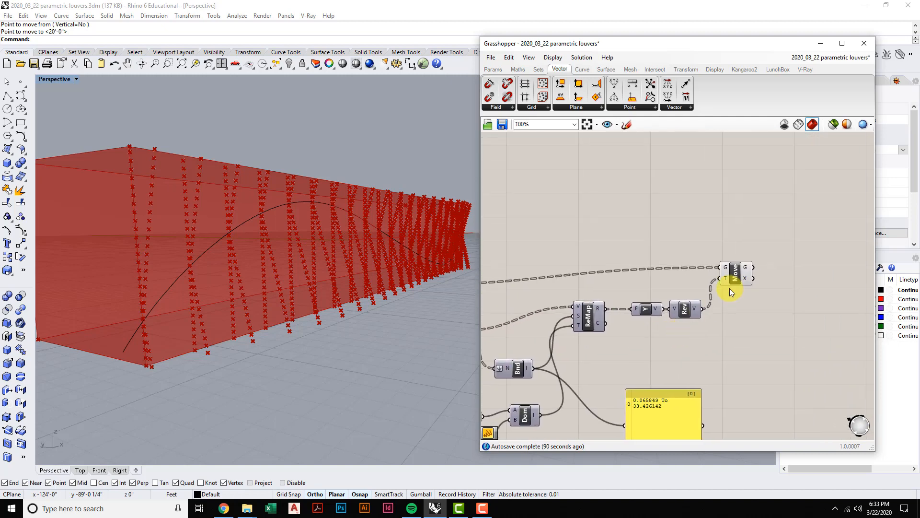
left_click(736, 278)
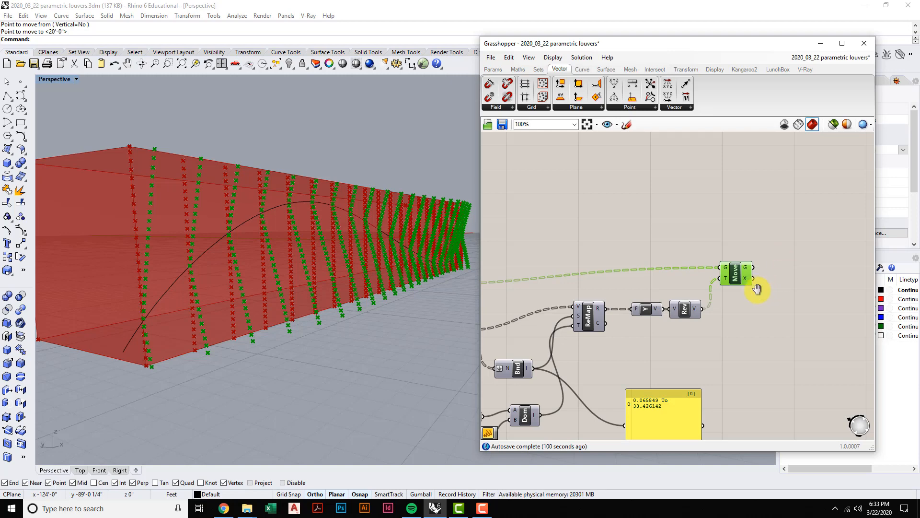
right_click_drag(761, 292, 746, 295)
scroll(726, 273, "down", 3)
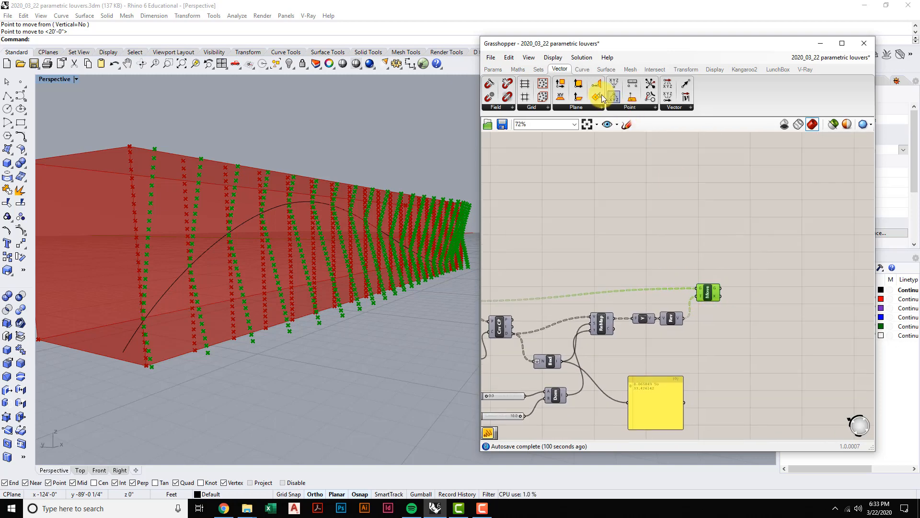
Add a Nurbs Curve component from the spline tools and place it beyond Move on the canvas.
left_click(582, 69)
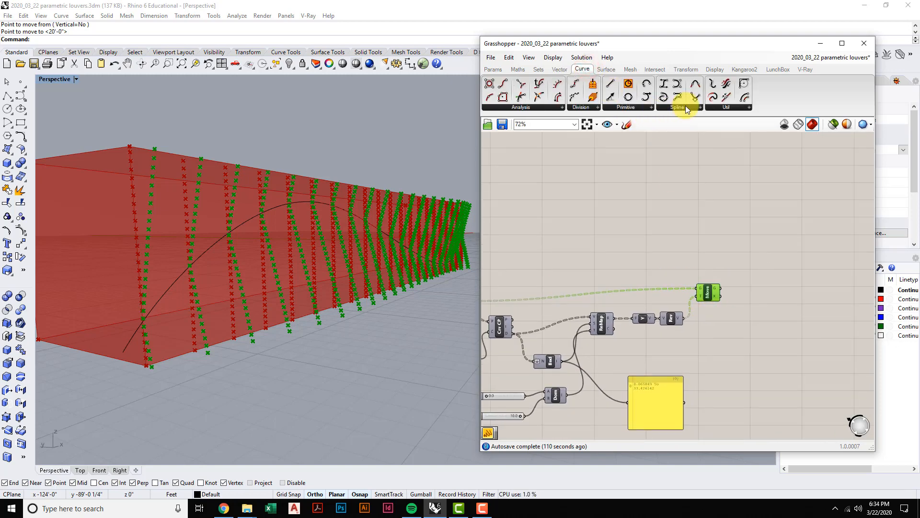
left_click(643, 107)
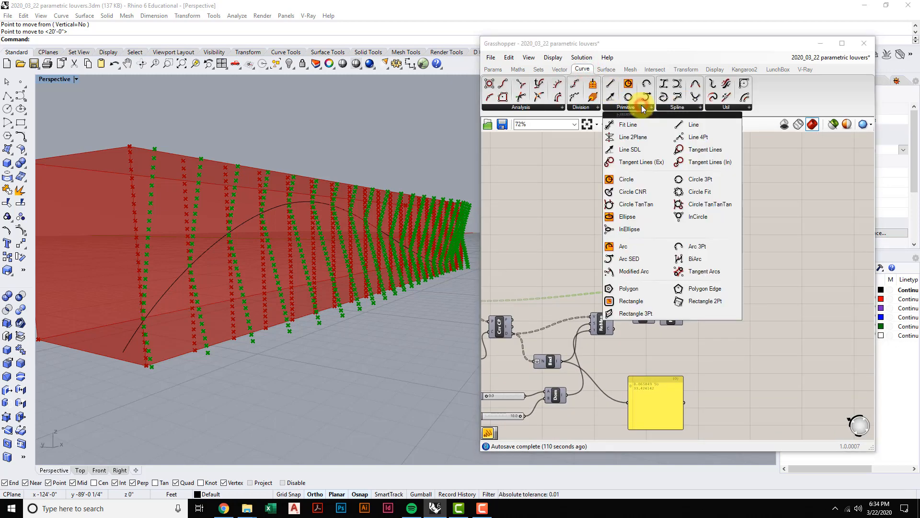
left_click(696, 107)
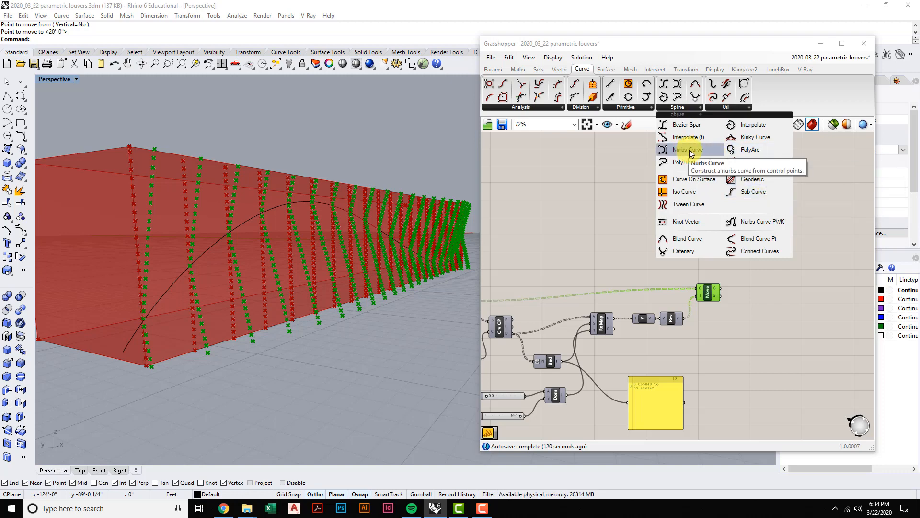
left_click_drag(688, 149, 745, 292)
scroll(728, 293, "up", 3)
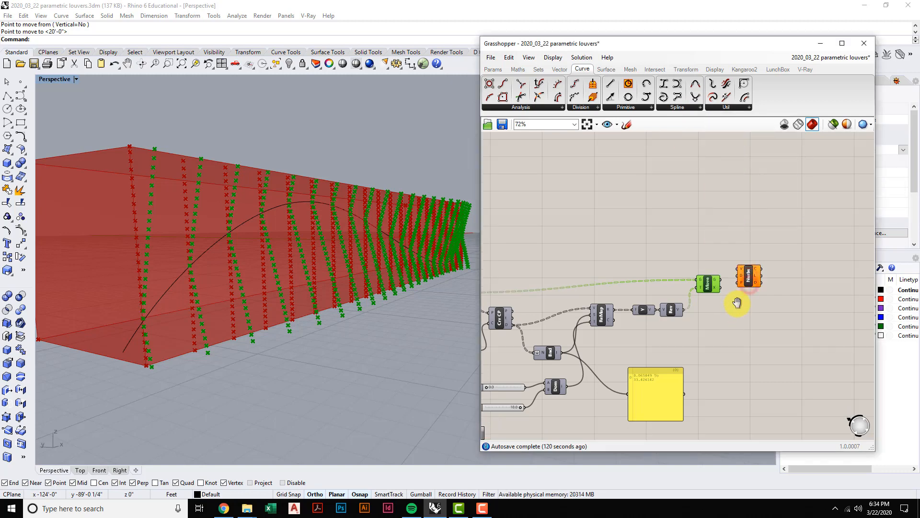
right_click_drag(733, 301, 727, 294)
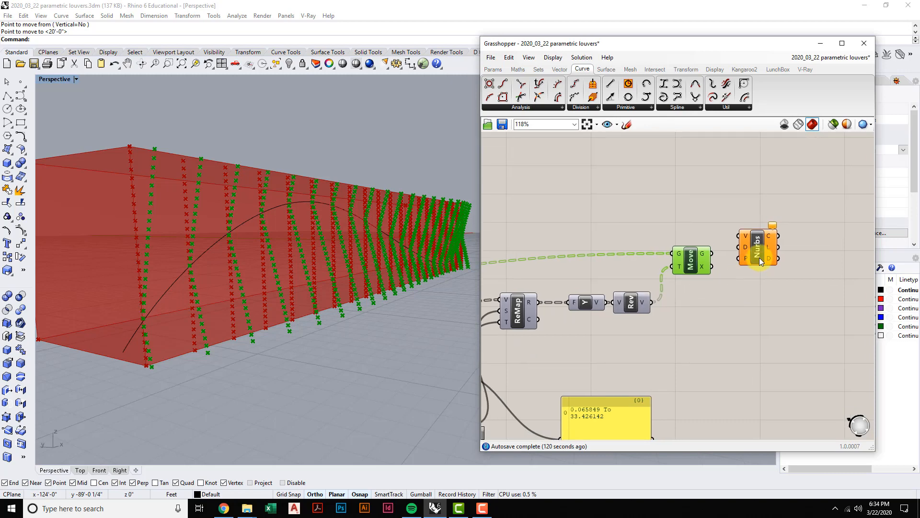
left_click_drag(765, 249, 789, 261)
Connect the Move geometry output to the Vertices input of the Nurbs Curve component.
scroll(712, 294, "down", 3)
right_click_drag(712, 293, 720, 292)
scroll(721, 292, "up", 3)
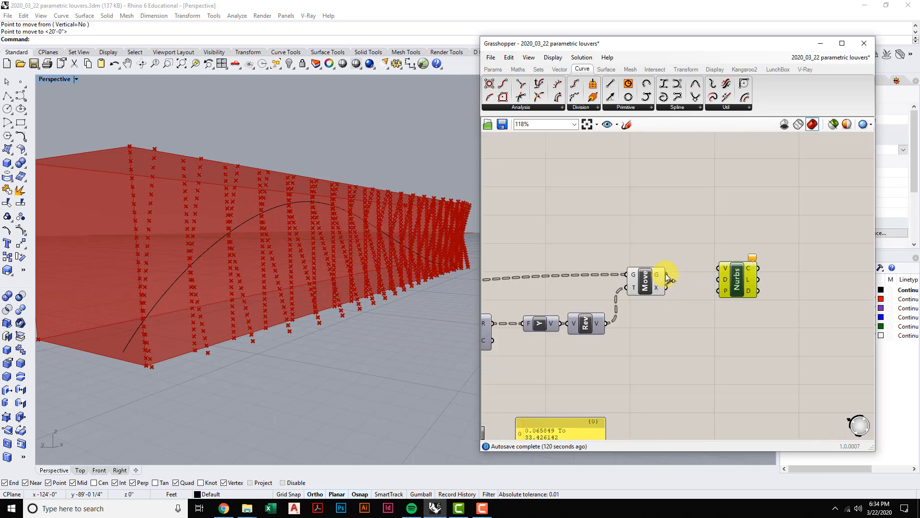
left_click_drag(665, 274, 718, 266)
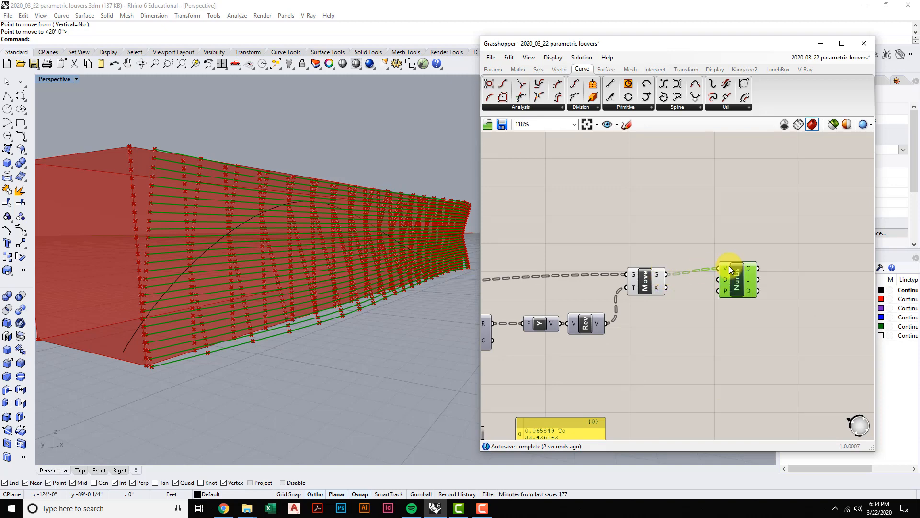
Examine the curves running through the moved points along the facade and shift Nurbs Curve slightly away from Move.
mouse_move(725, 271)
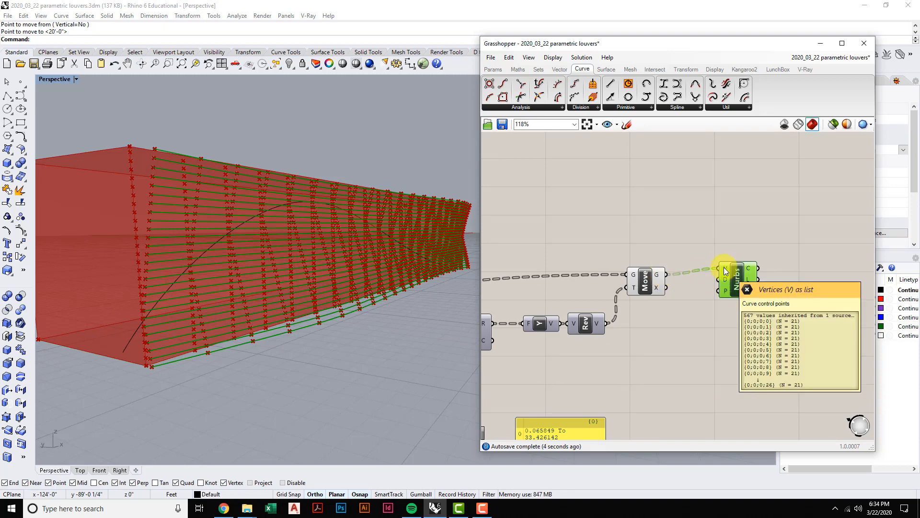
right_click_drag(287, 384, 448, 333)
scroll(442, 335, "up", 5)
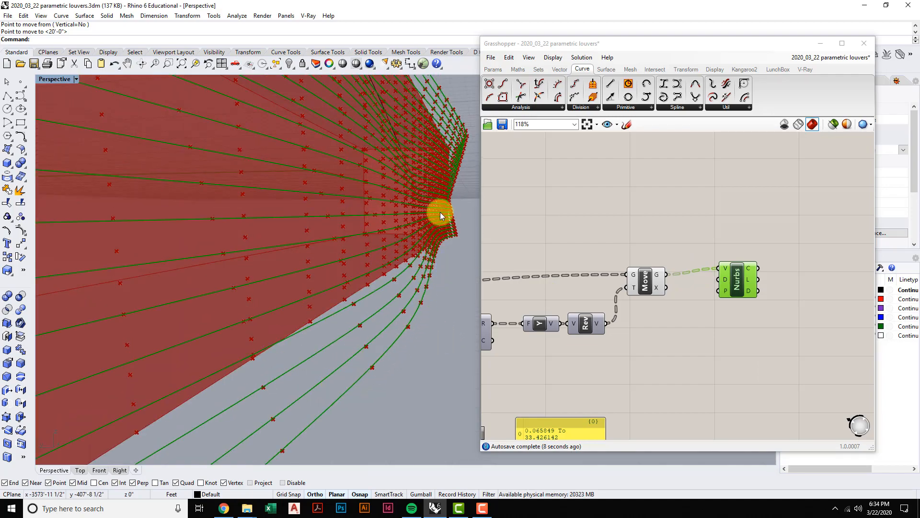
right_click_drag(437, 211, 404, 279)
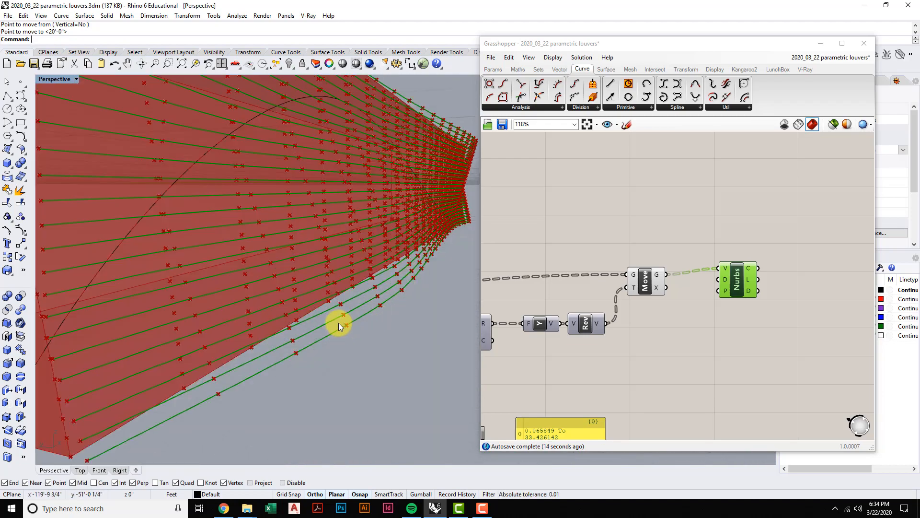
right_click_drag(339, 323, 338, 322)
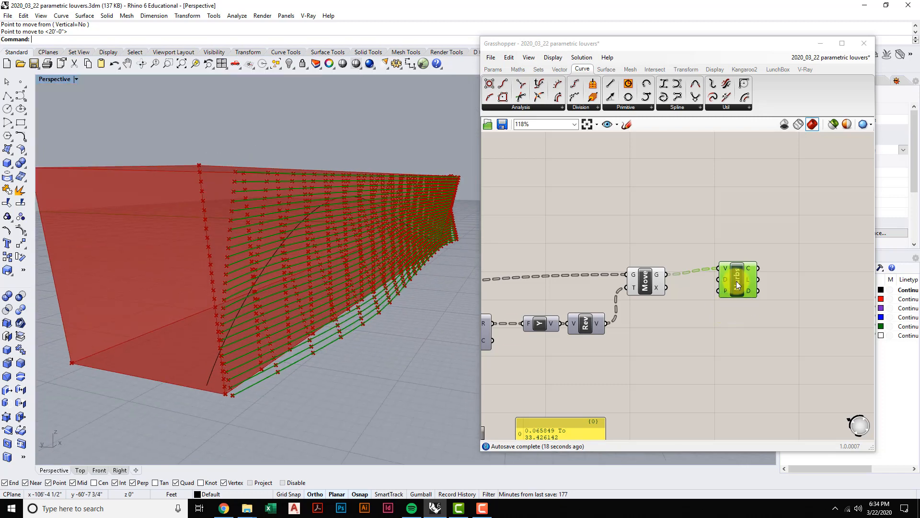
left_click_drag(732, 289, 739, 279)
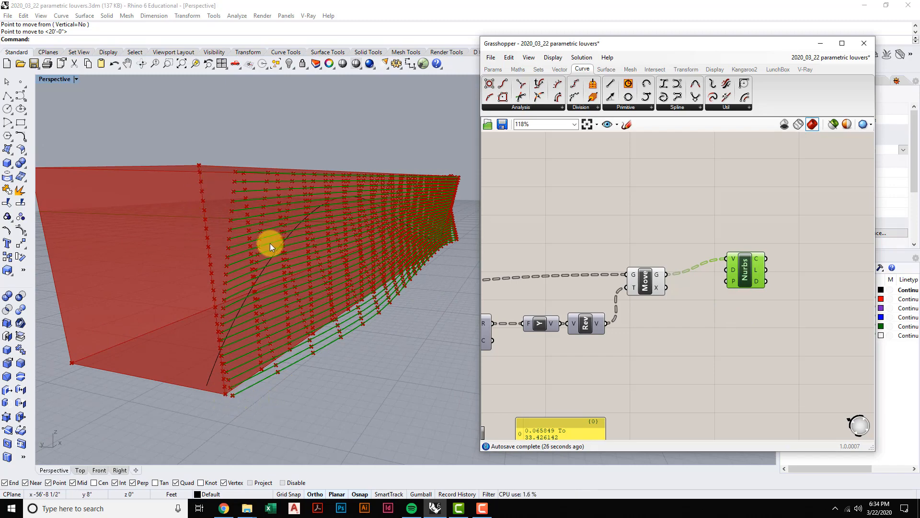
right_click_drag(269, 243, 338, 361)
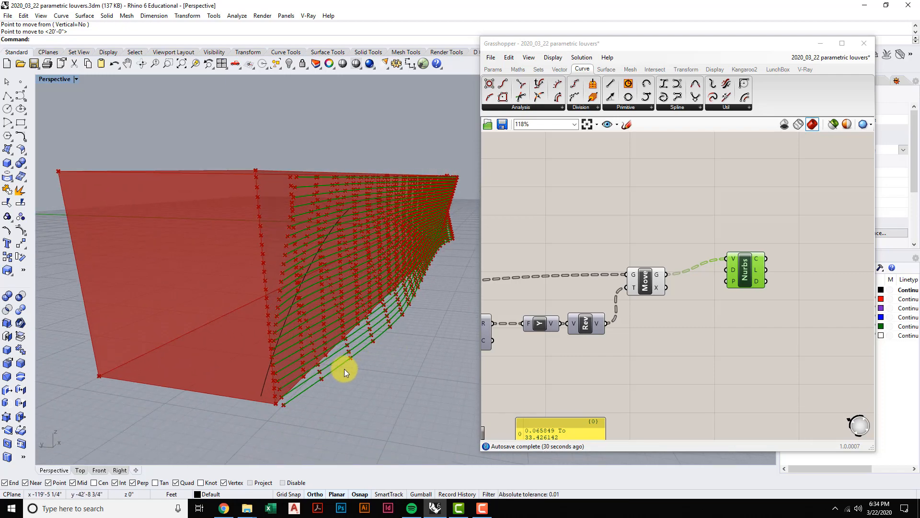
Duplicate the Nurbs Curve component and place the copy above the original.
left_click(699, 319)
right_click_drag(705, 321, 725, 338)
left_click(769, 287)
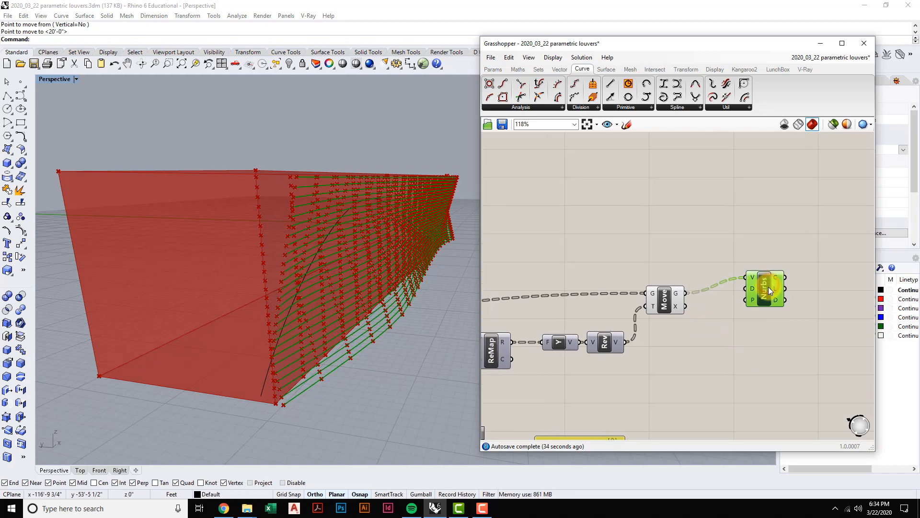
left_click_drag(768, 287, 708, 227)
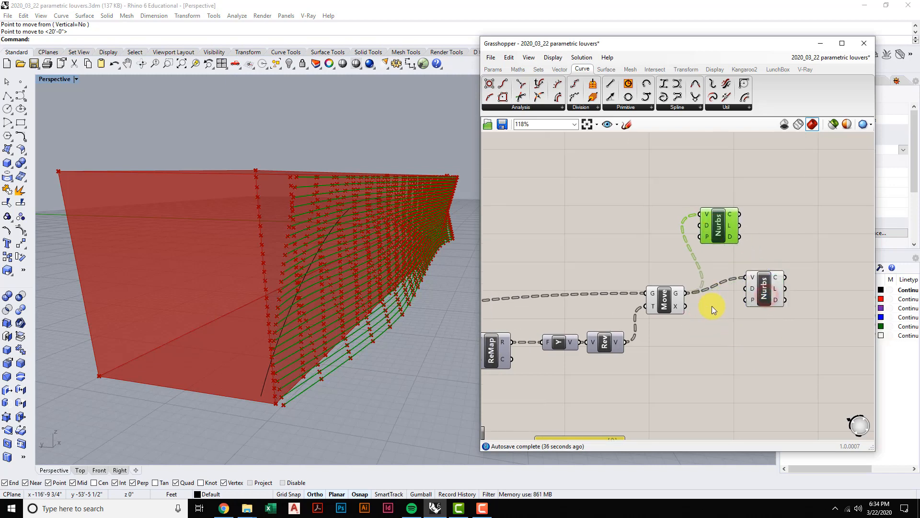
Connect the Divide points output to the duplicate Nurbs Curve's Vertices input, replacing its connection from Move.
left_click(712, 320)
scroll(712, 320, "down", 3)
right_click_drag(712, 321, 760, 313)
right_click_drag(635, 298, 692, 283)
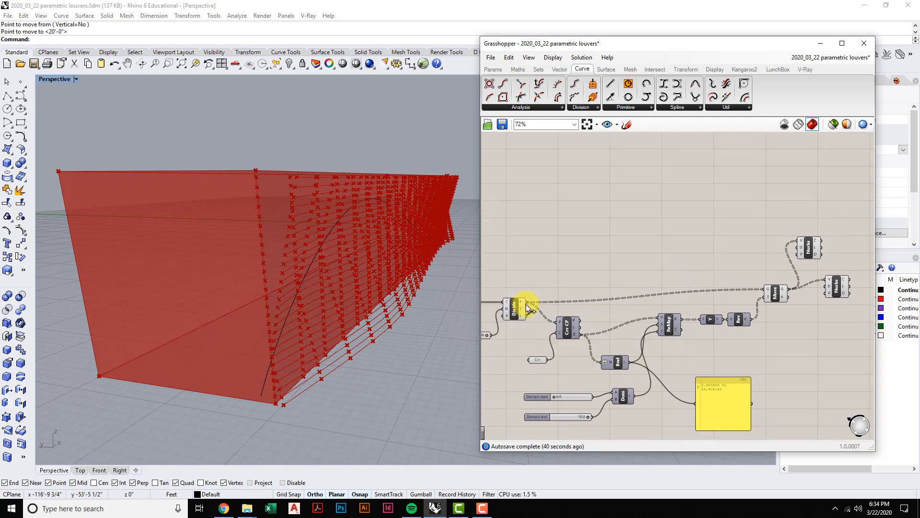
left_click_drag(527, 305, 799, 241)
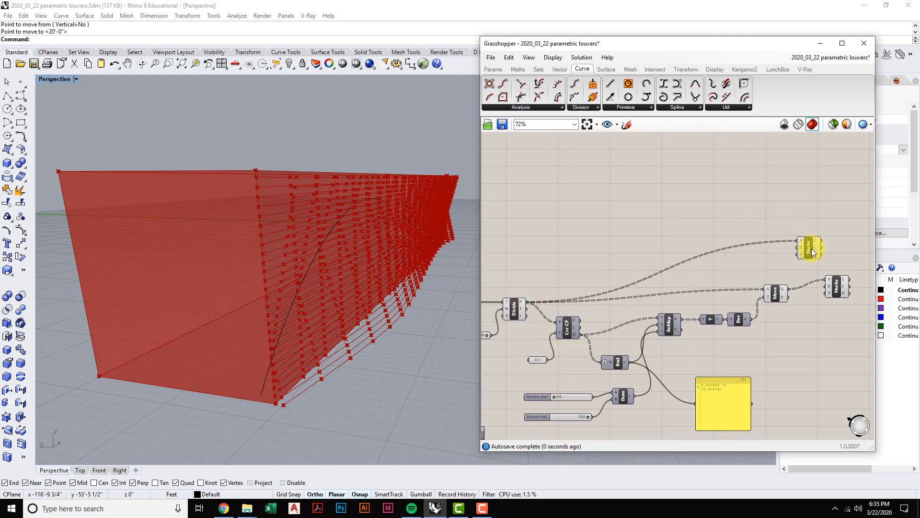
Compare the curves through the original division points with the curves through the moved points by selecting each source component.
right_click_drag(355, 307, 538, 313)
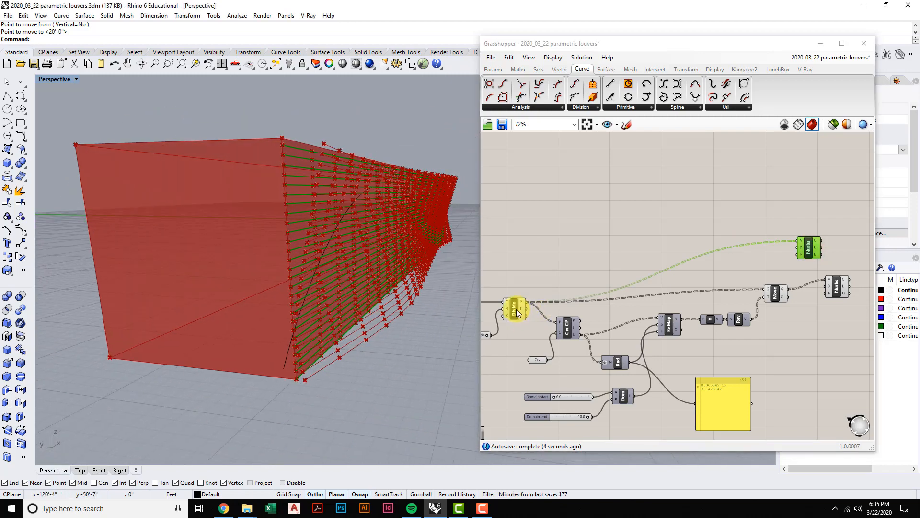
left_click(516, 309)
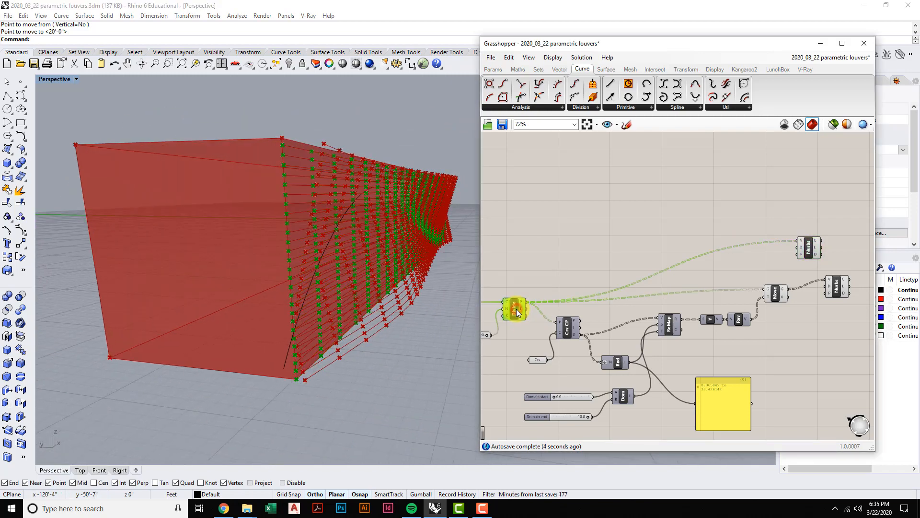
left_click(839, 286)
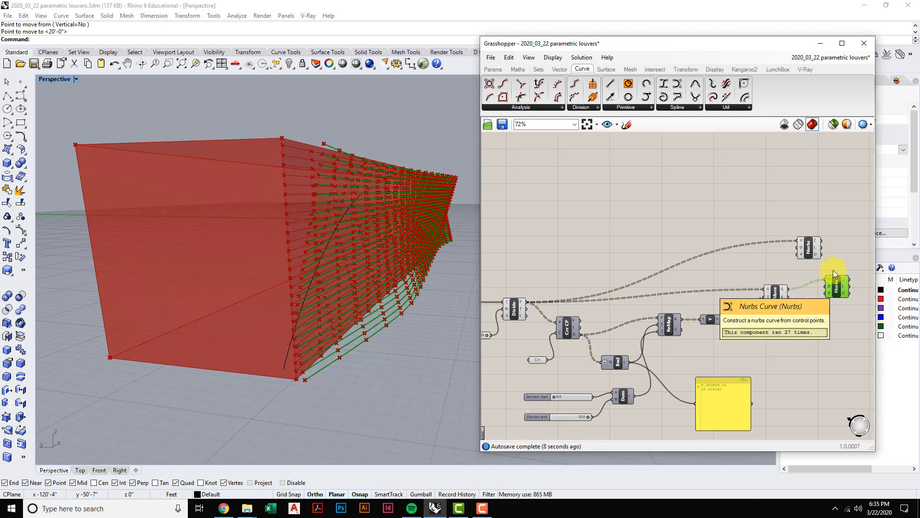
left_click(808, 246)
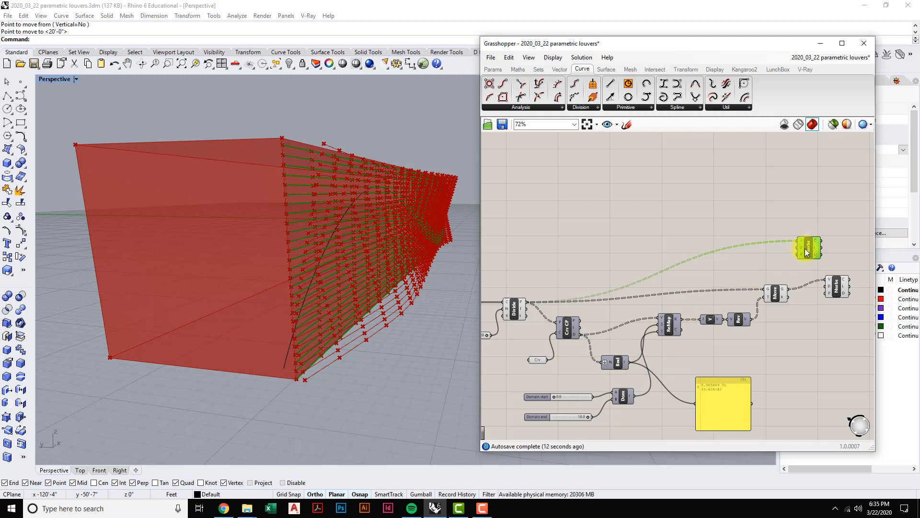
left_click(837, 286)
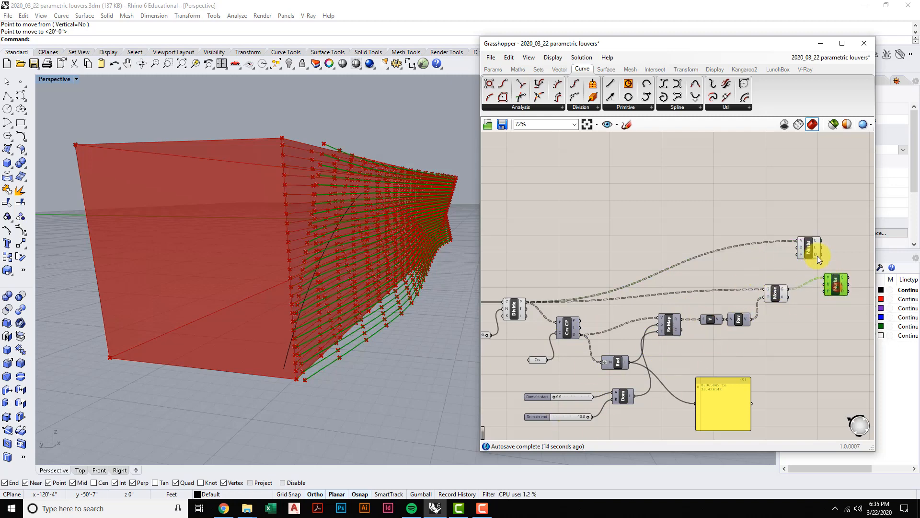
left_click(809, 254)
Line up the two Nurbs Curve components one above the other beyond Move.
right_click_drag(788, 297, 715, 289)
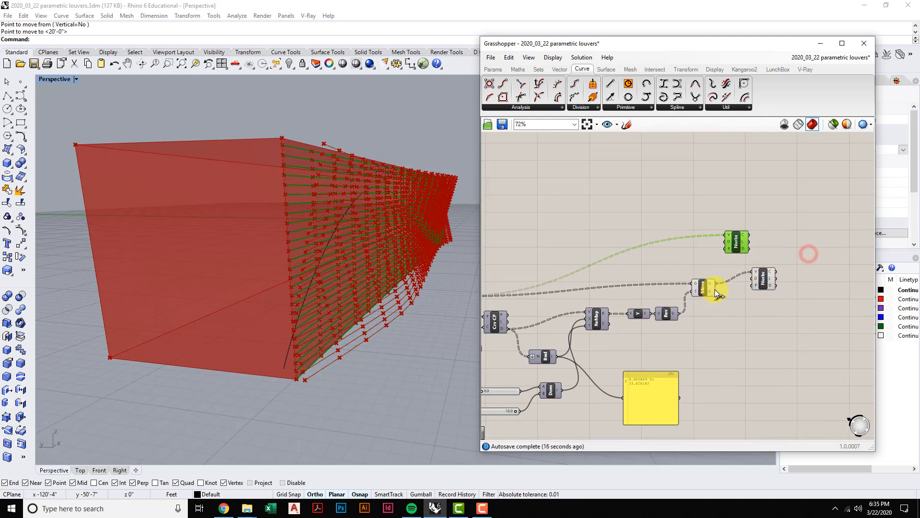
left_click_drag(734, 244, 758, 236)
left_click(763, 275)
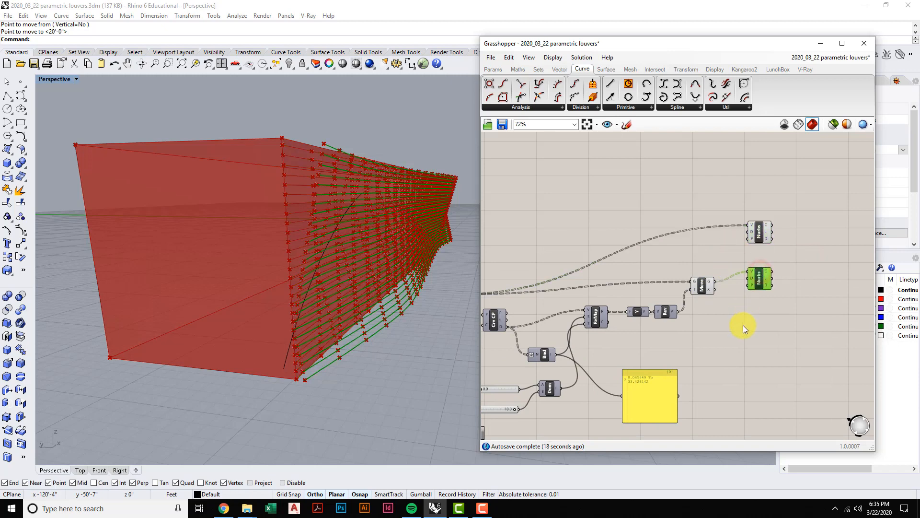
Add a Loft component beyond the two Nurbs Curve components.
right_click_drag(740, 322, 734, 330)
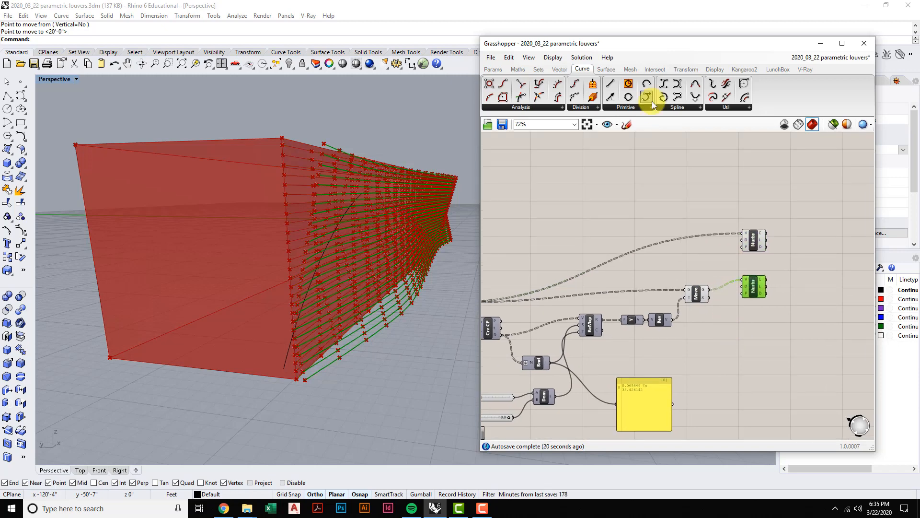
left_click(606, 69)
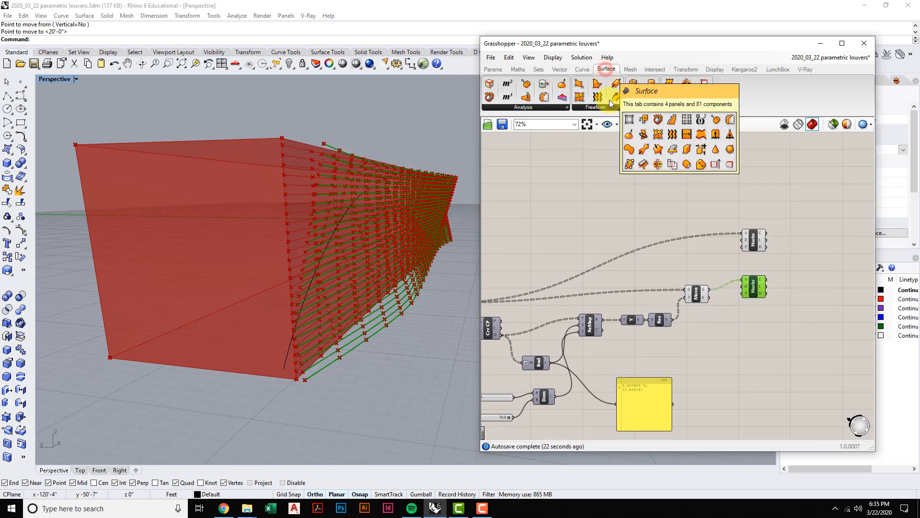
left_click(615, 107)
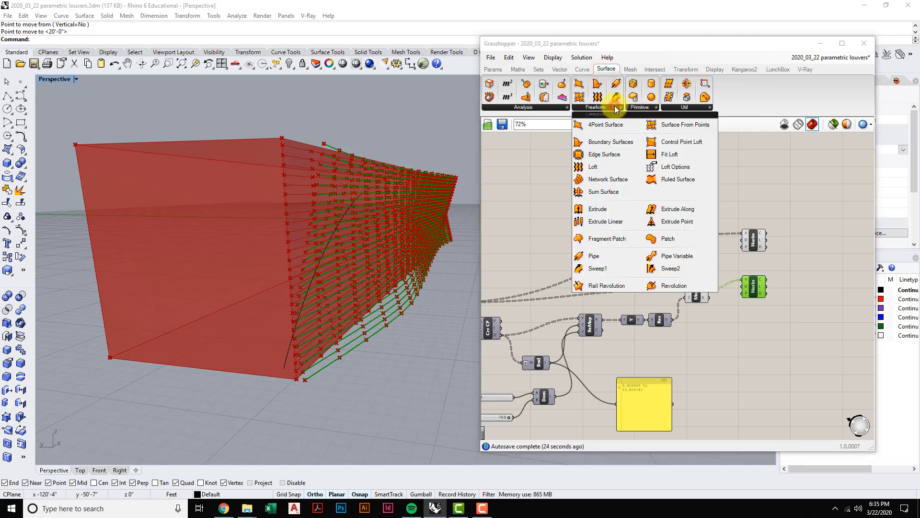
left_click(595, 166)
left_click(808, 265)
scroll(788, 305, "up", 2)
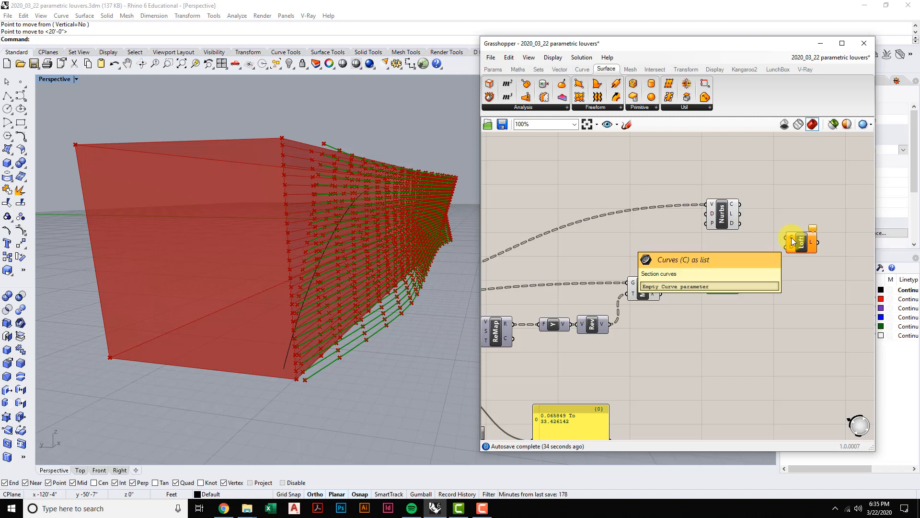
Connect the Curve outputs of both Nurbs Curve components to Loft's Curves input.
left_click_drag(739, 205, 786, 239)
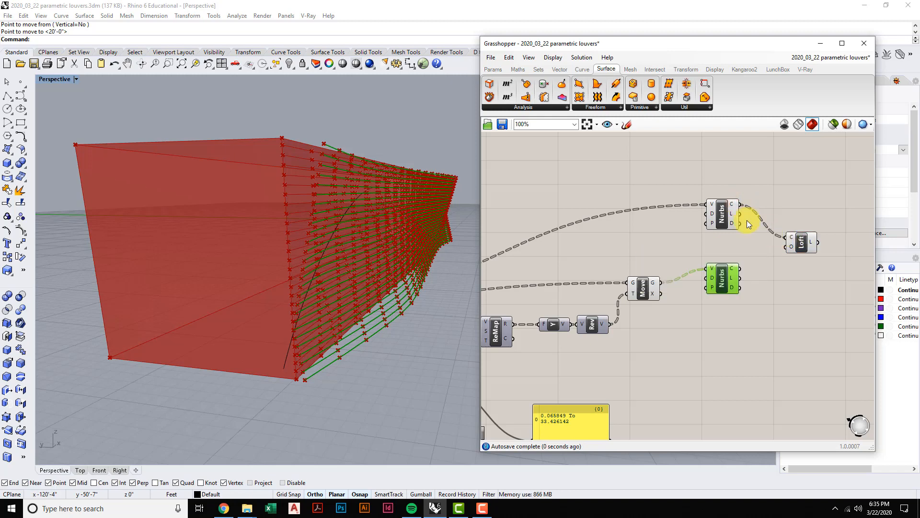
left_click(721, 213)
right_click_drag(317, 206, 342, 229)
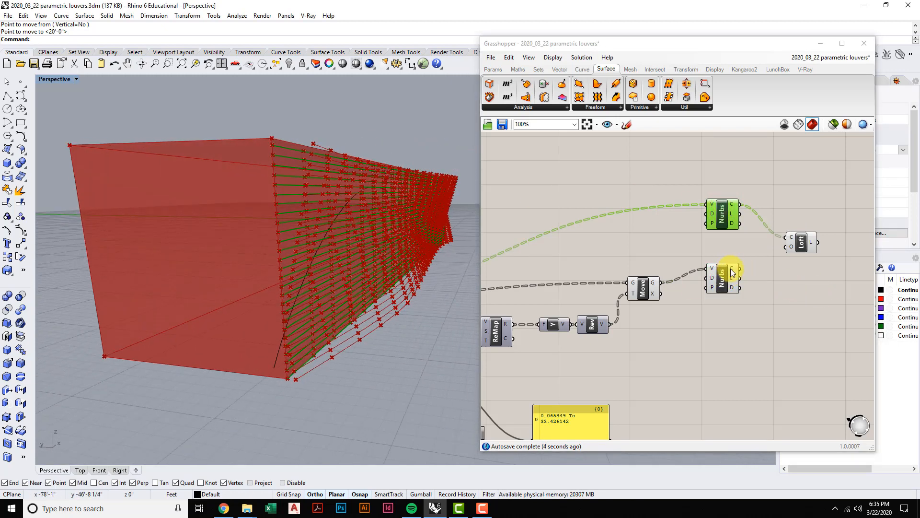
mouse_move(730, 272)
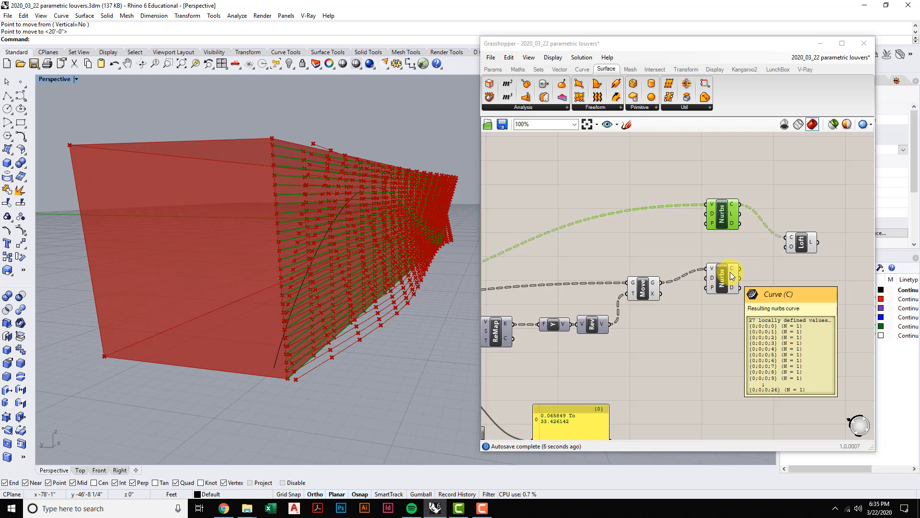
right_click_drag(306, 282, 260, 284)
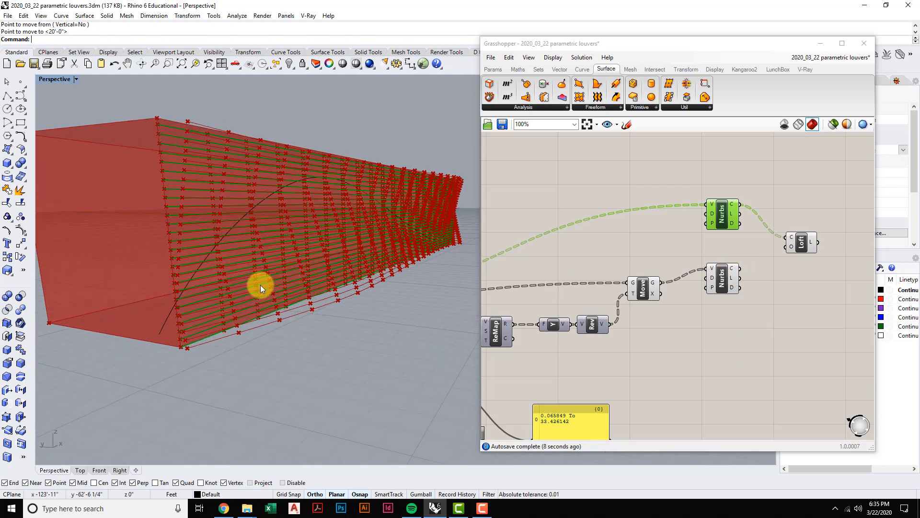
right_click_drag(397, 264, 400, 270)
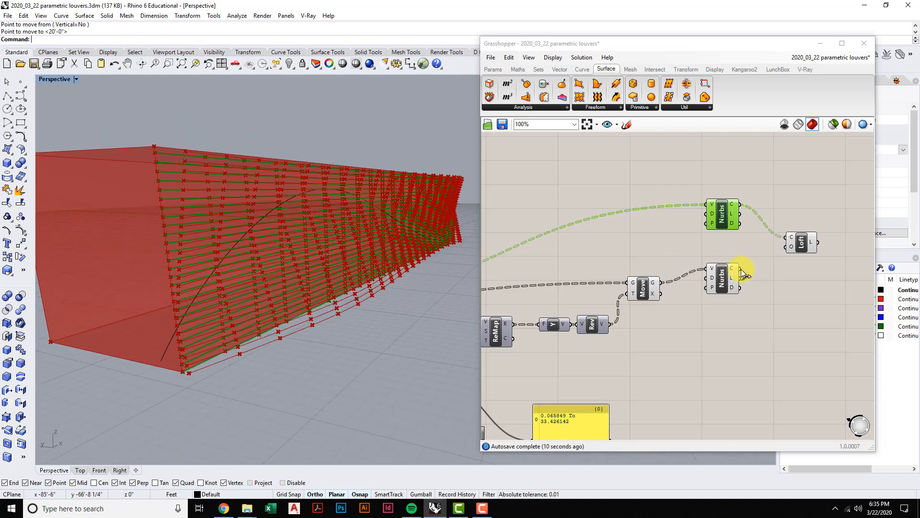
left_click_drag(741, 269, 781, 237)
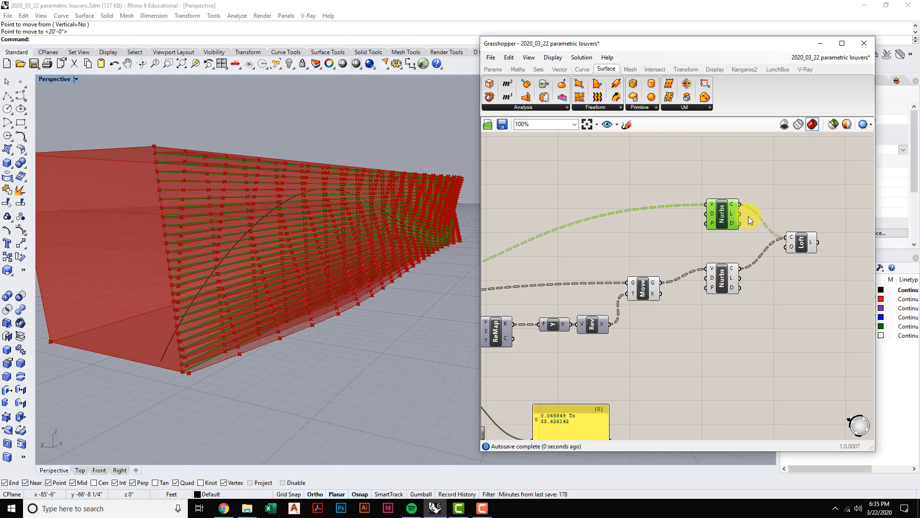
left_click(802, 242)
Turn off the preview of the Unit Y, Reverse, Move and both Nurbs Curve components.
left_click_drag(752, 341, 566, 188)
right_click(609, 169)
left_click(642, 186)
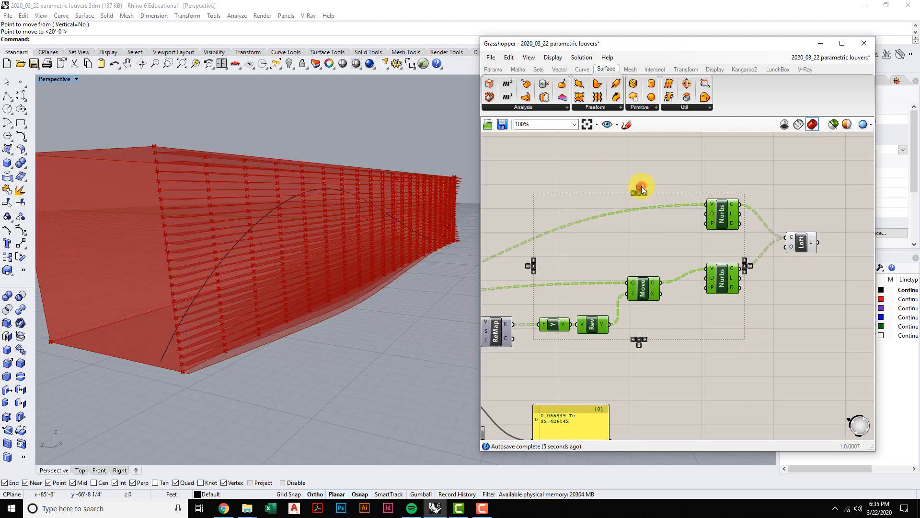
Highlight the Loft result and examine the lofted louver surfaces up close.
scroll(709, 331, "down", 1)
right_click_drag(709, 332, 746, 304)
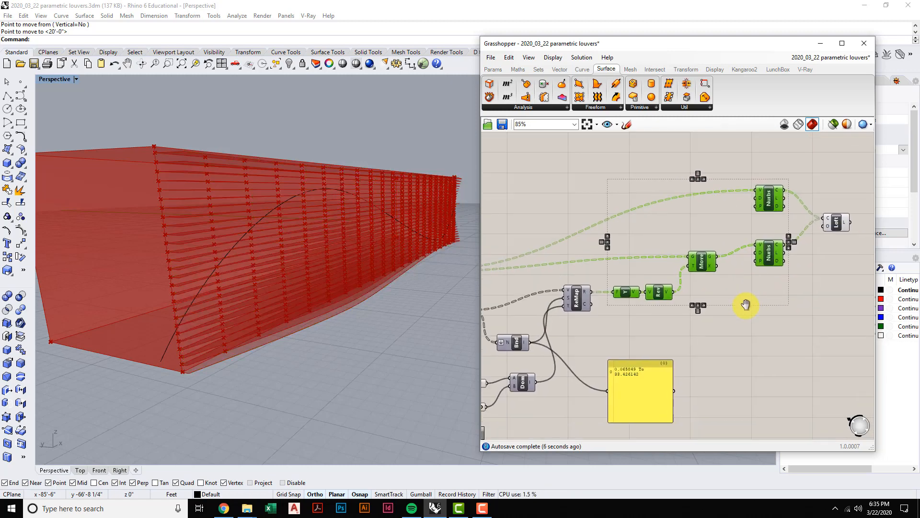
left_click(835, 225)
right_click_drag(366, 314, 385, 321)
scroll(433, 183, "up", 3)
right_click_drag(434, 183, 352, 258)
scroll(354, 256, "up", 3)
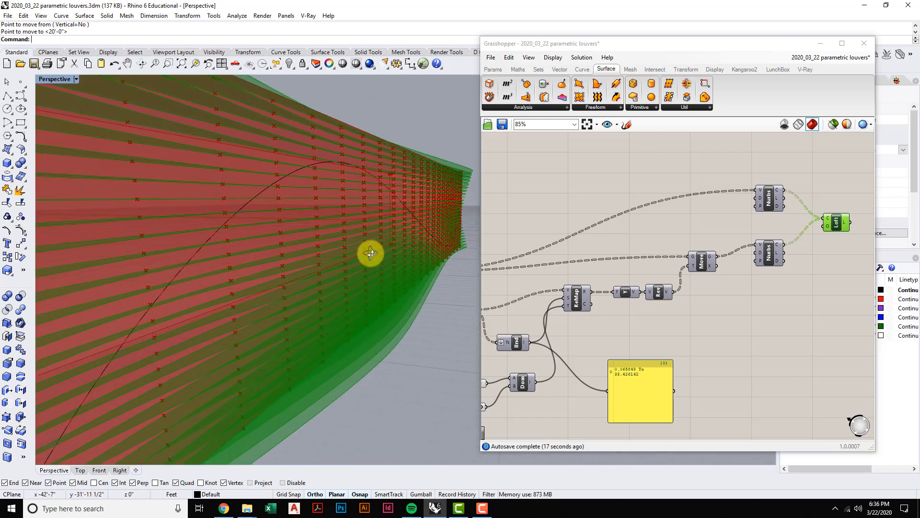
Turn off the preview of the Divide Curve and Curve Closest Point components and the attractor curve parameter.
scroll(702, 290, "down", 3)
left_click_drag(662, 321, 597, 261)
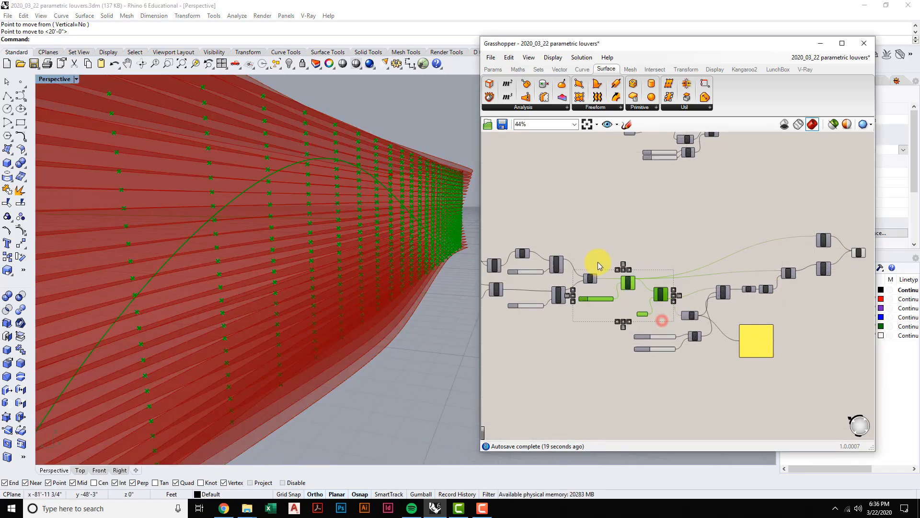
right_click(623, 232)
left_click(647, 246)
Examine how the lofted louvers' depth varies along the attractor curve from several distances and angles.
scroll(432, 273, "down", 5)
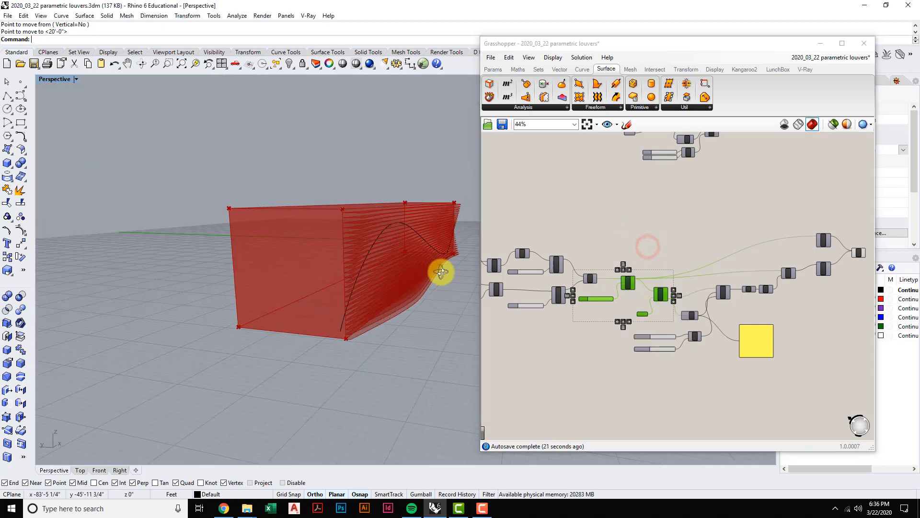
scroll(435, 265, "up", 5)
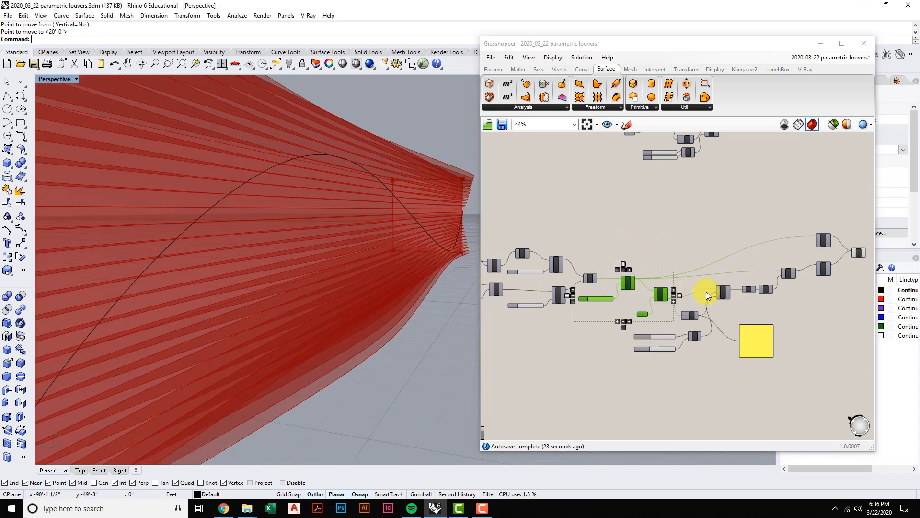
scroll(692, 293, "down", 2)
right_click_drag(687, 296, 645, 322)
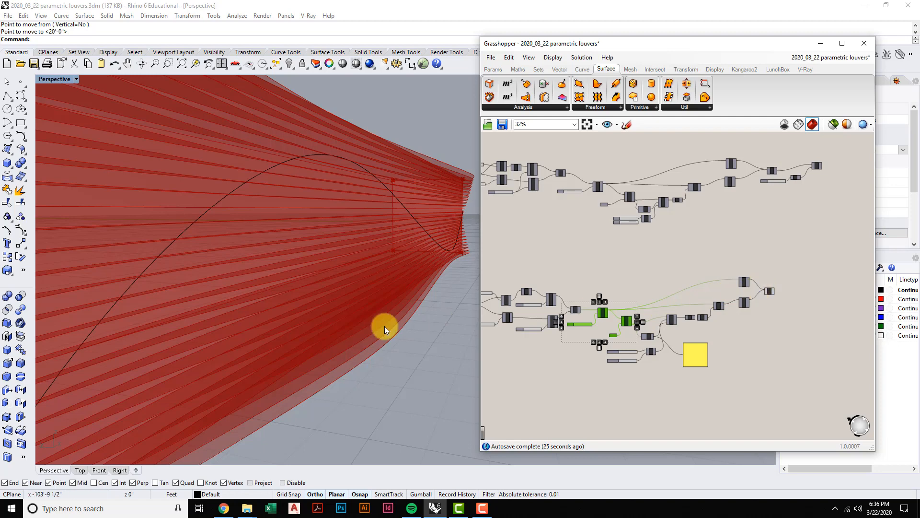
scroll(402, 306, "down", 5)
scroll(369, 300, "up", 6)
right_click_drag(381, 294, 353, 275)
scroll(386, 292, "down", 3)
scroll(349, 265, "up", 3)
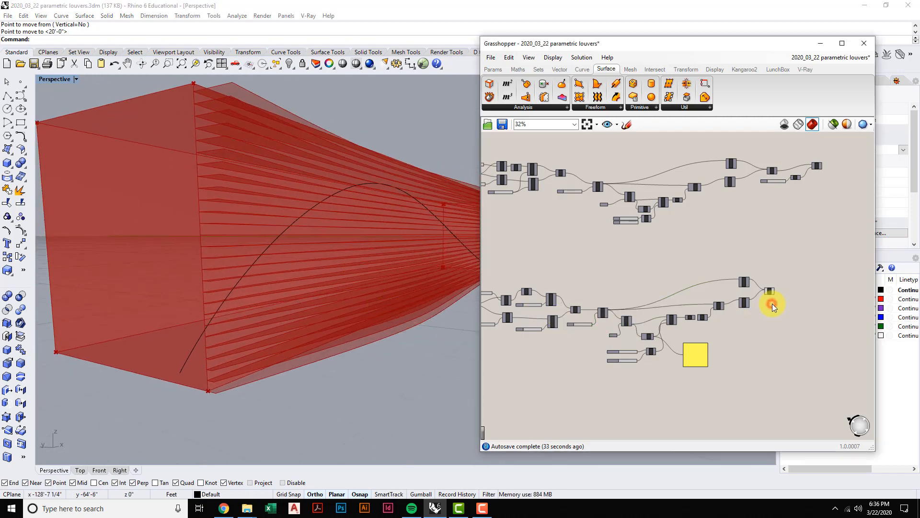
Add an Extrude component beyond Loft and connect the Loft output to its Base input.
scroll(772, 304, "up", 5)
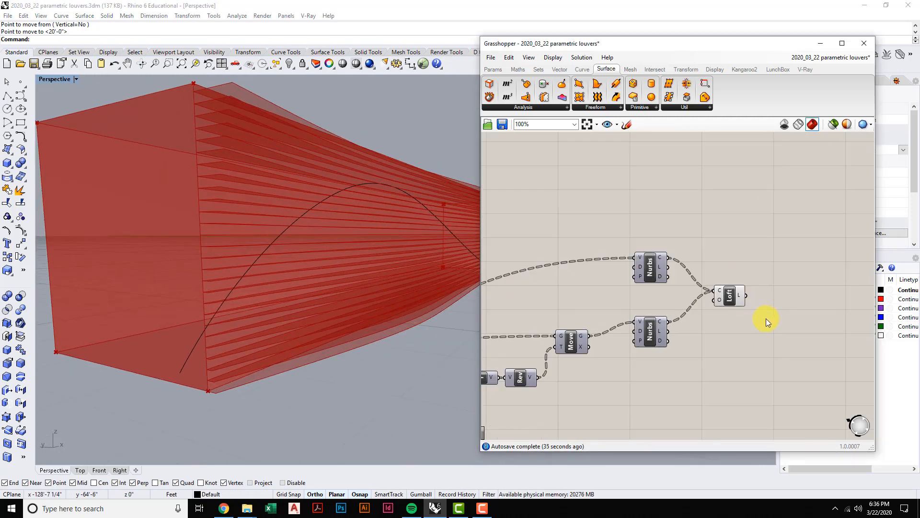
right_click_drag(764, 318, 753, 318)
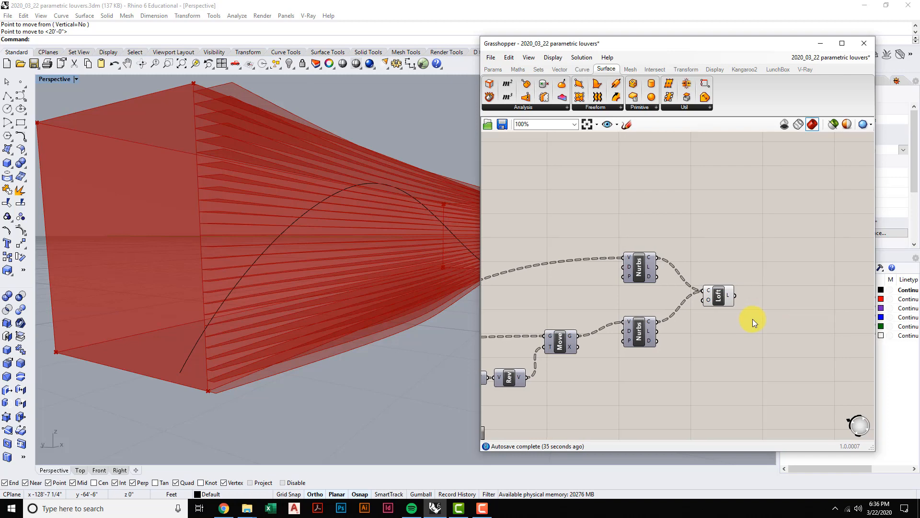
left_click(620, 107)
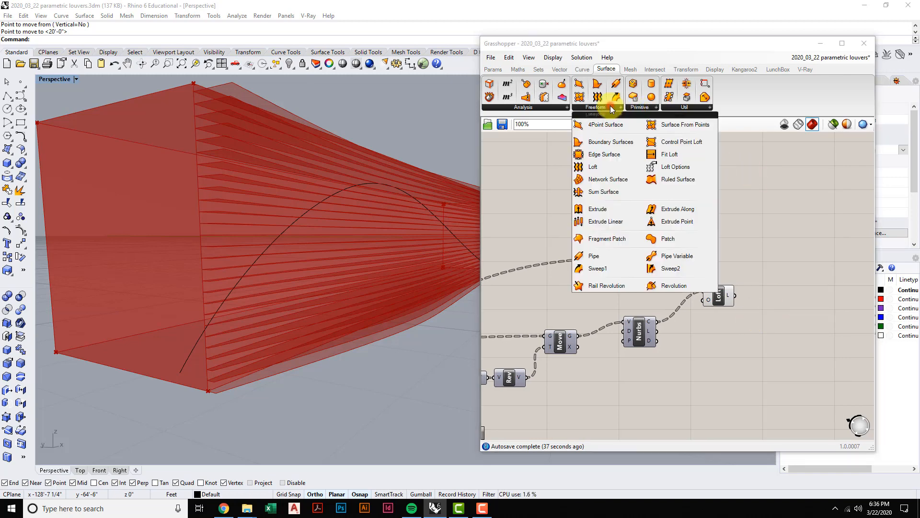
left_click(593, 210)
left_click(780, 278)
right_click_drag(780, 278, 754, 278)
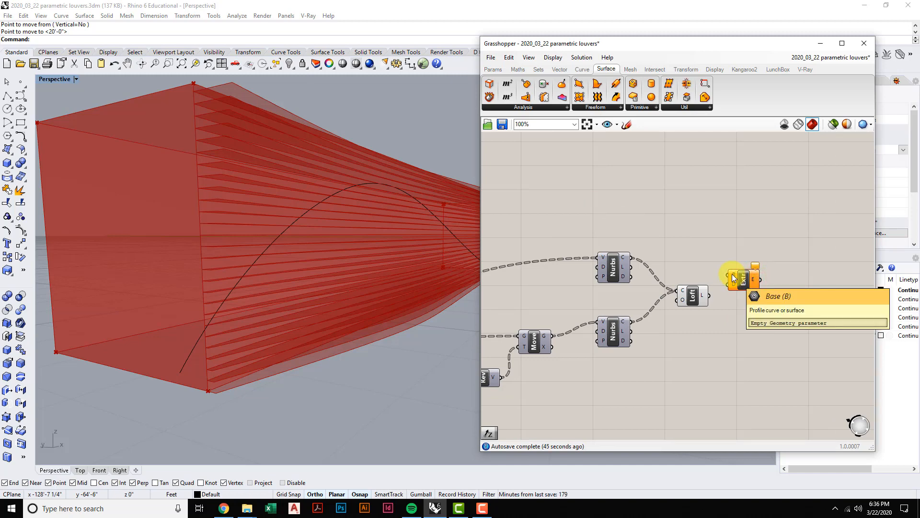
left_click_drag(734, 278, 769, 306)
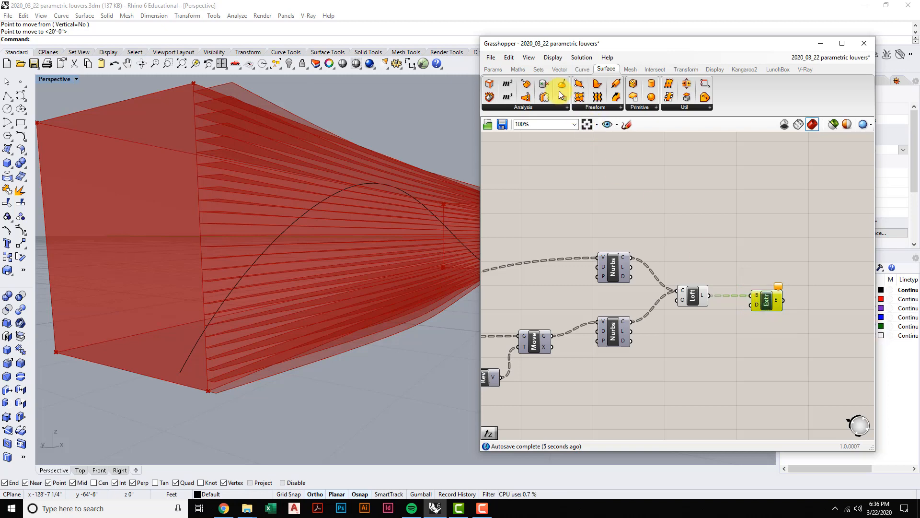
Add a Unit Z vector component below Extrude.
left_click(557, 70)
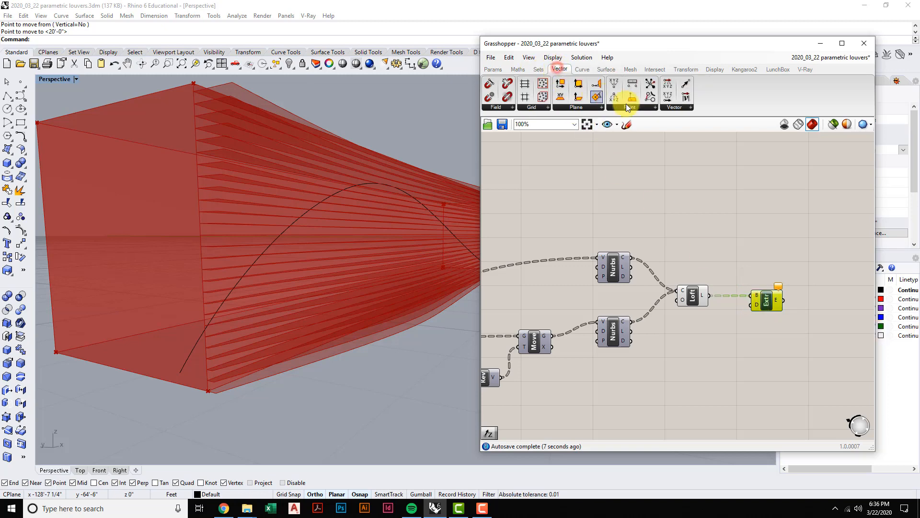
left_click(689, 107)
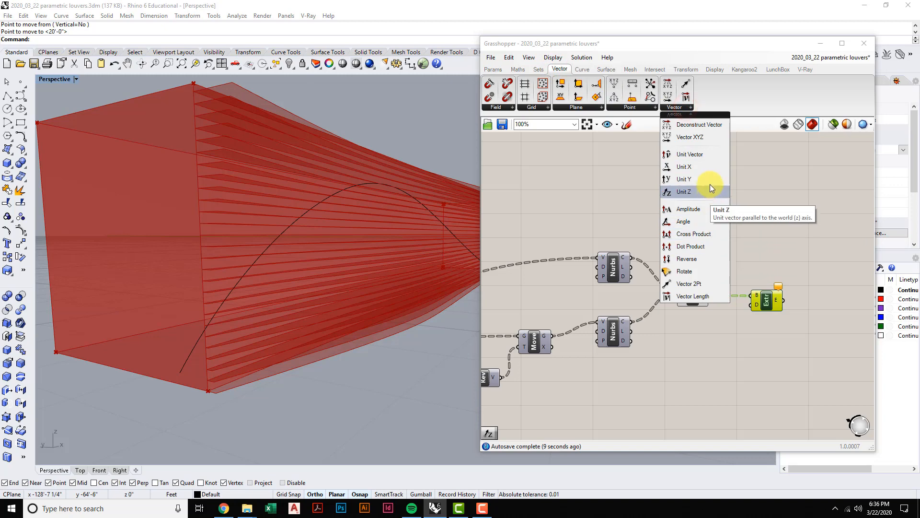
left_click(709, 188)
left_click(736, 334)
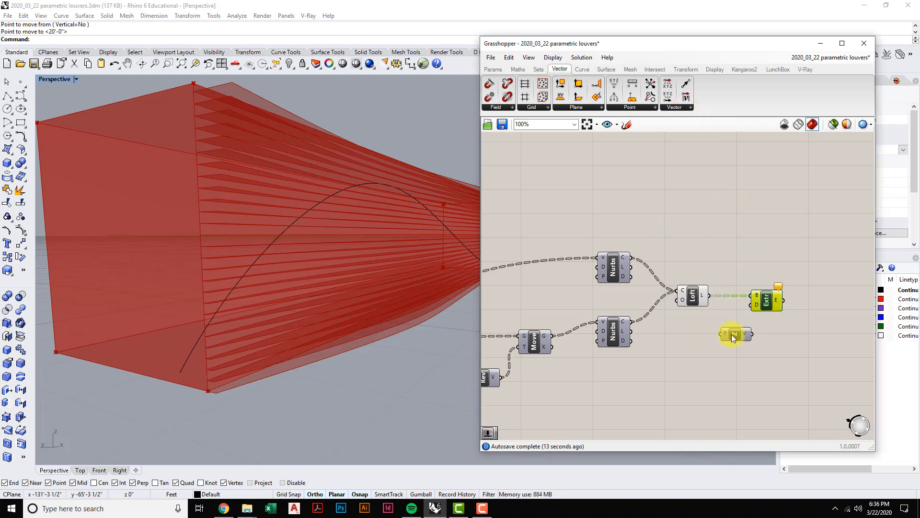
left_click_drag(731, 334, 736, 334)
Add a 0.250 number slider as Unit Z's Factor and connect the resulting vector to Extrude's Direction input.
double_click(680, 377)
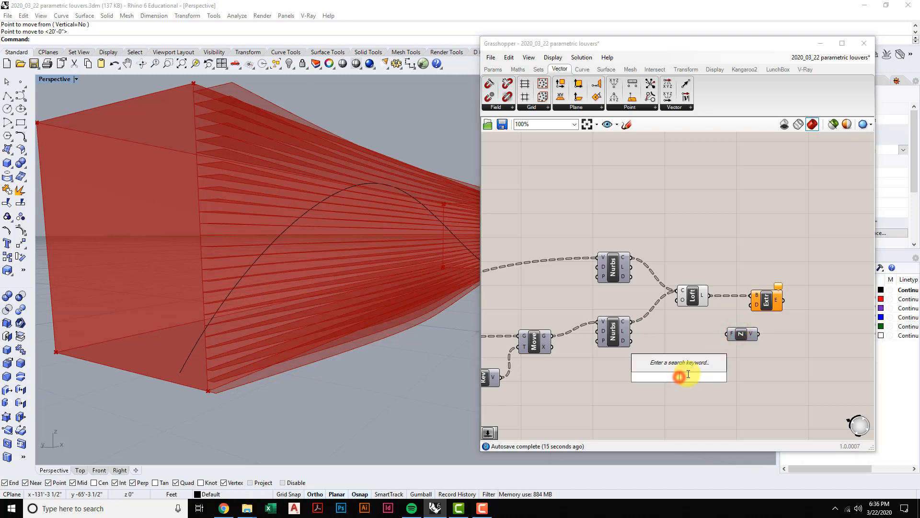
type("slide")
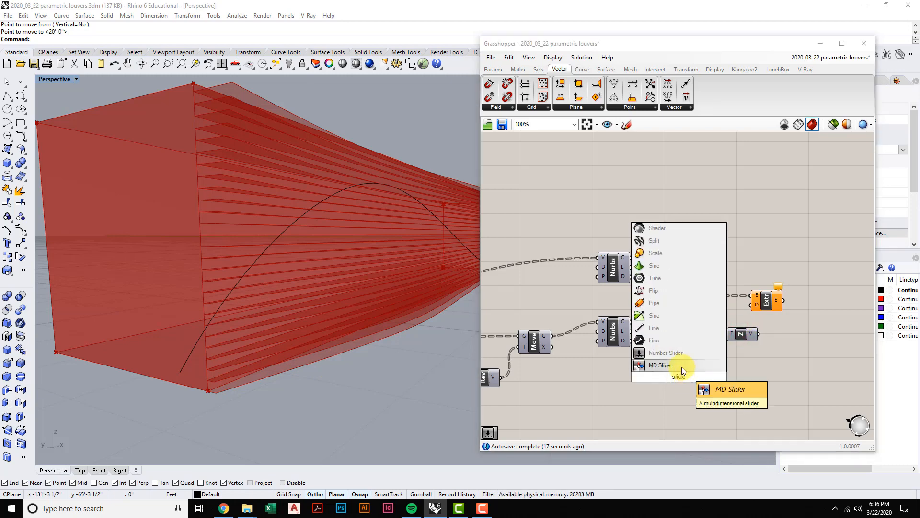
left_click(680, 353)
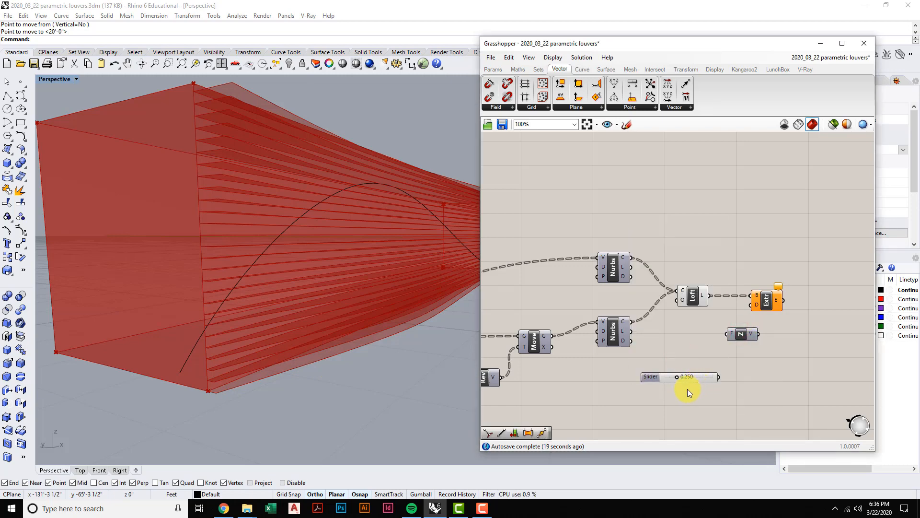
right_click_drag(718, 392, 721, 380)
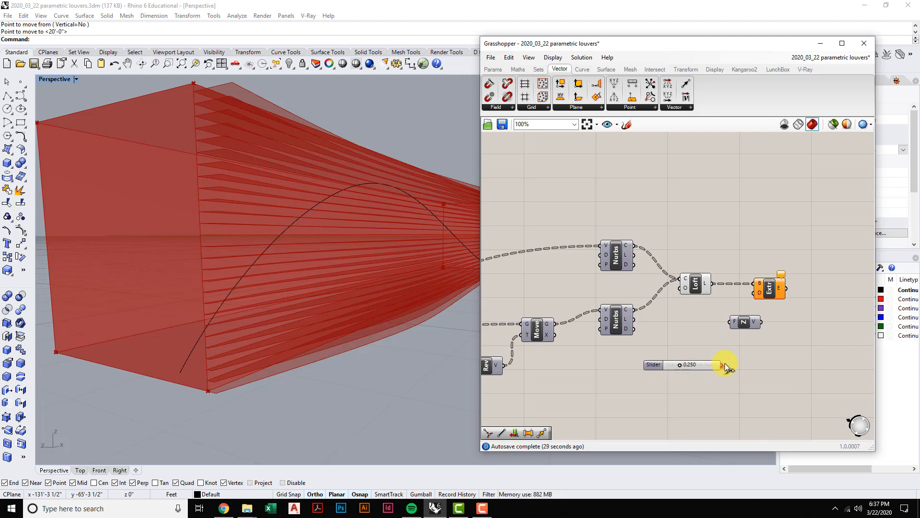
left_click_drag(722, 365, 730, 321)
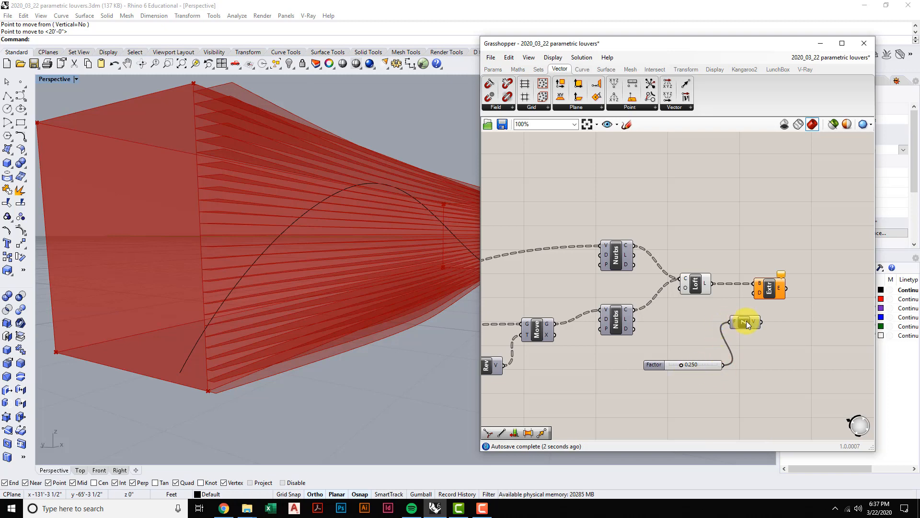
left_click_drag(763, 321, 750, 297)
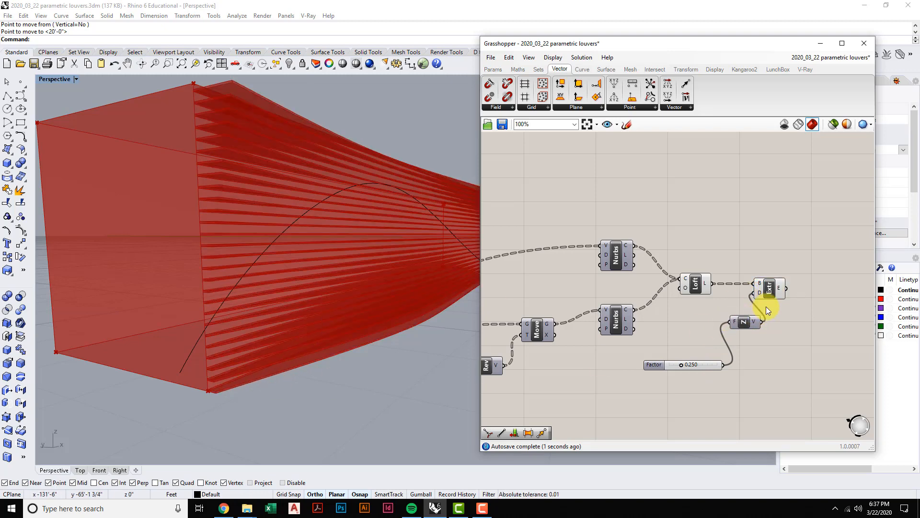
Turn off the preview of Loft and both Nurbs Curves, and highlight the Extrude result to inspect the louver thickness.
left_click_drag(697, 311, 623, 250)
right_click(667, 212)
left_click(721, 224)
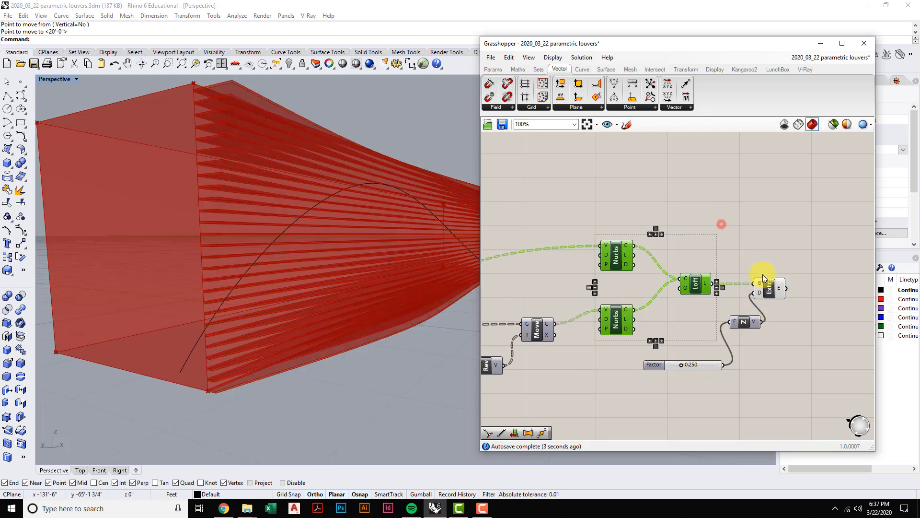
left_click(769, 287)
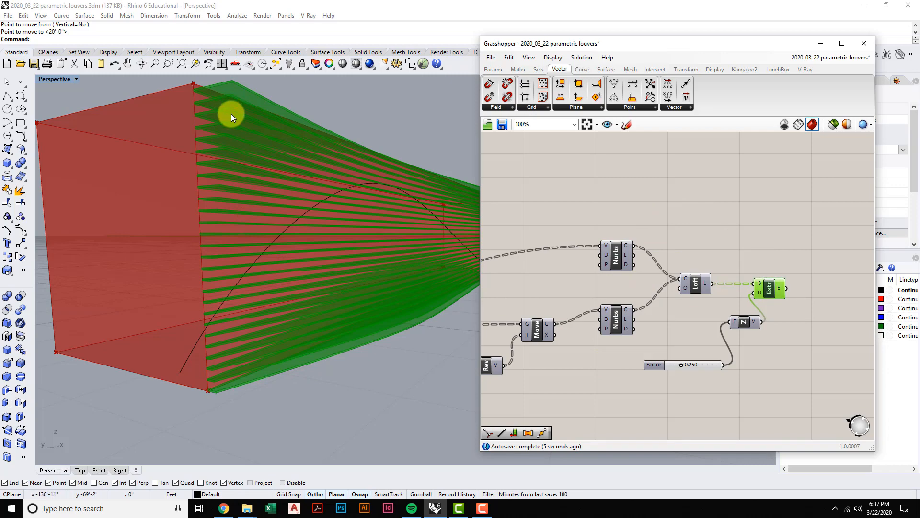
right_click_drag(231, 114, 360, 200)
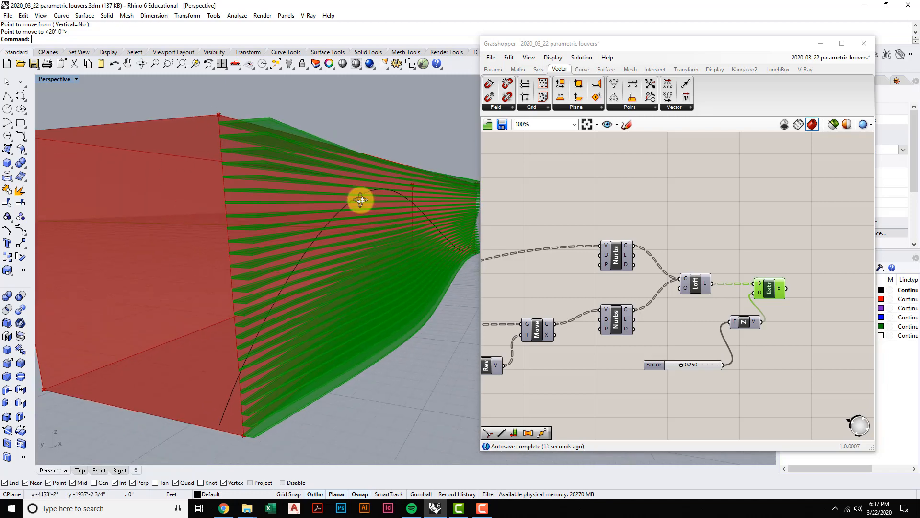
Move the Extrude component farther from Loft and shift Unit Z slightly closer to Extrude's level.
mouse_move(347, 256)
right_mouse_down()
mouse_move(321, 263)
mouse_move(335, 255)
right_mouse_up()
scroll(330, 261, "down", 6)
scroll(332, 257, "up", 6)
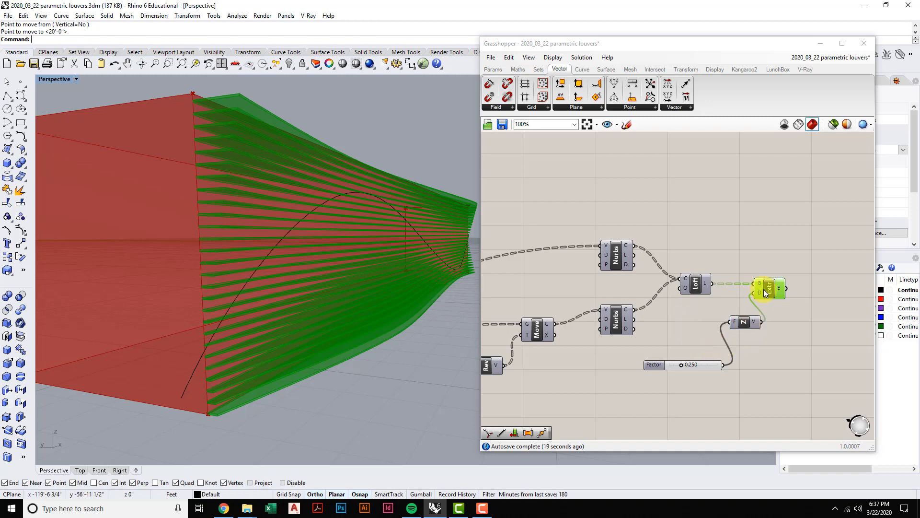
left_click_drag(764, 287, 794, 287)
left_click_drag(744, 322, 747, 318)
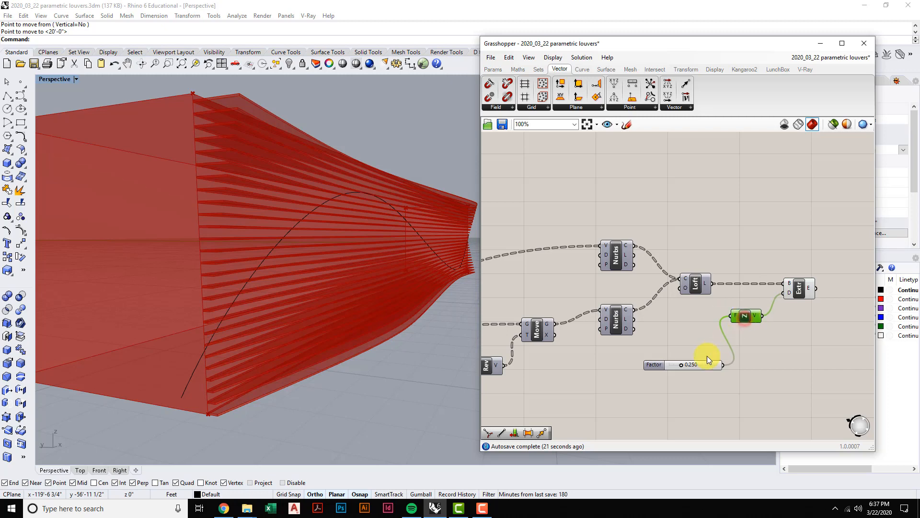
Set Unit Z's Factor slider to 0.5 and highlight the Extrude result to check the louver thickness.
left_click(802, 290)
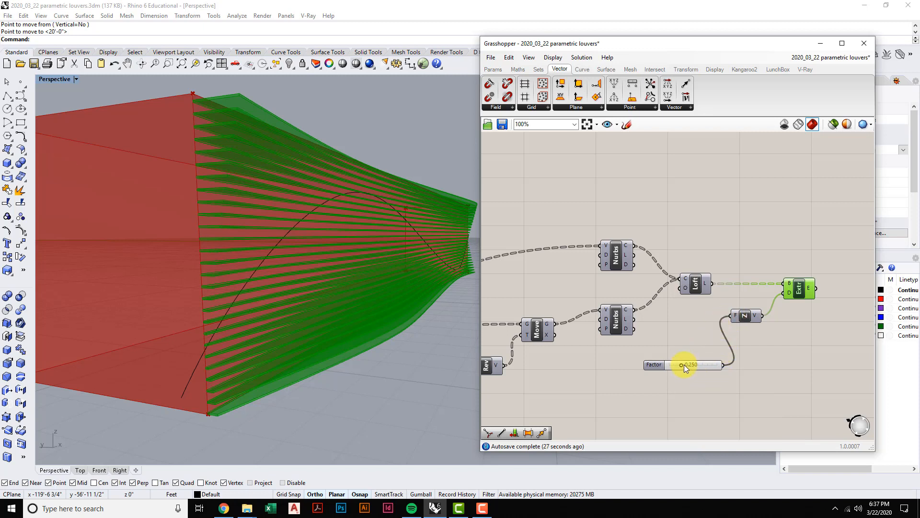
left_click_drag(681, 365, 690, 365)
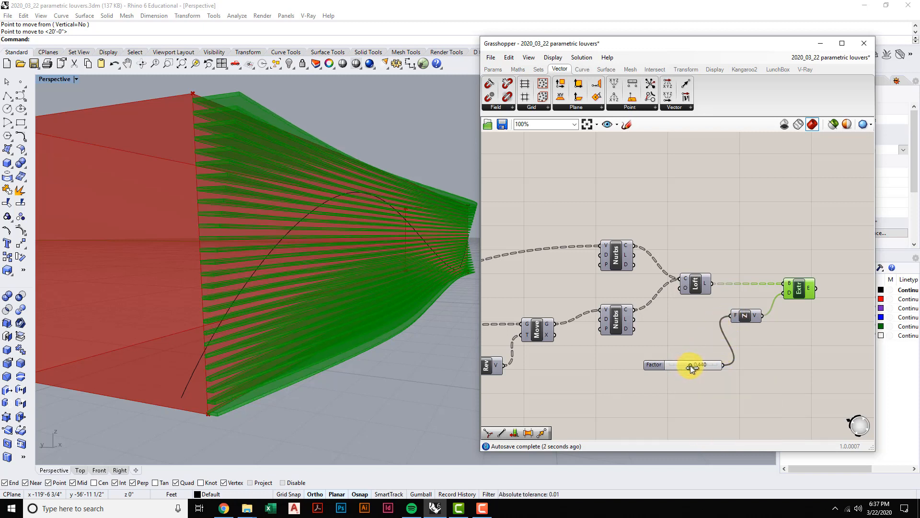
double_click(690, 364)
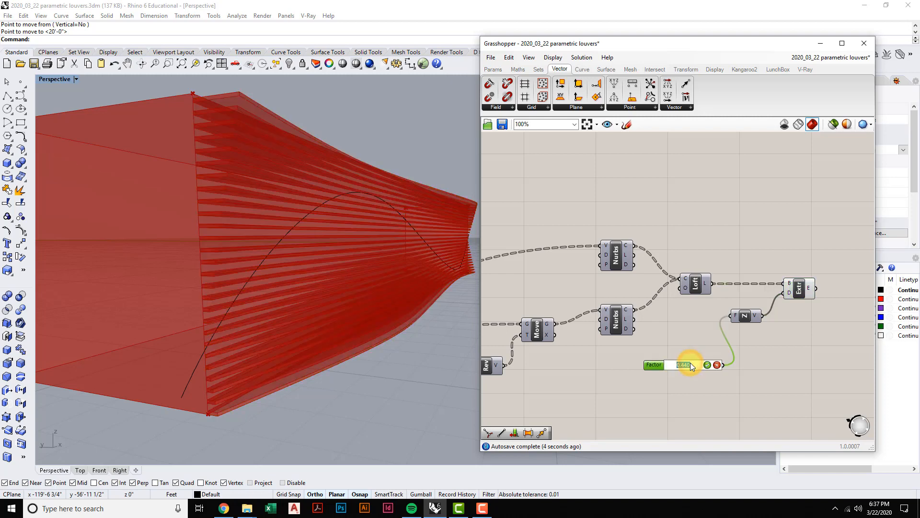
type("0.5")
left_click(707, 365)
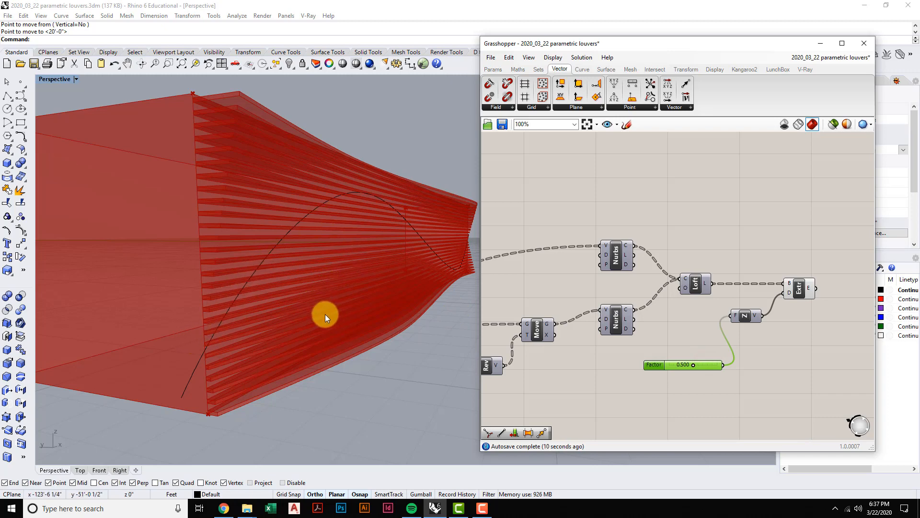
right_click_drag(325, 314, 329, 321)
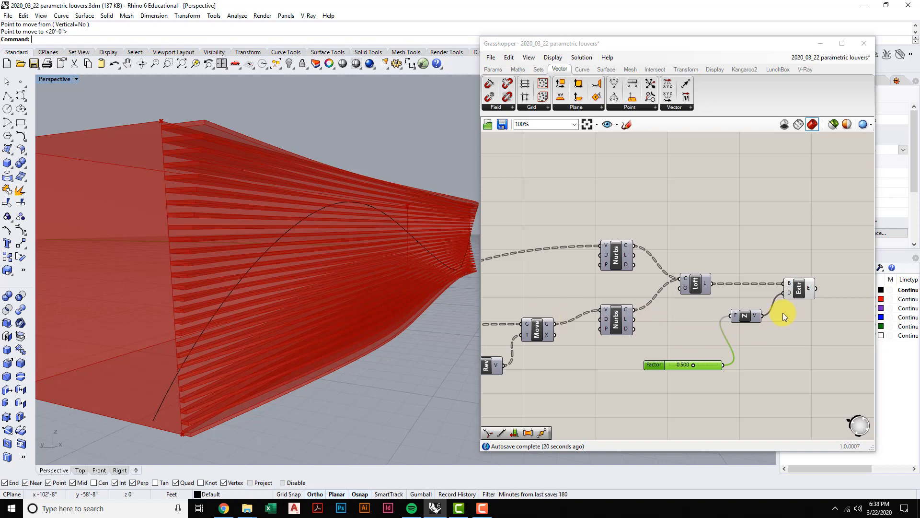
left_click(798, 288)
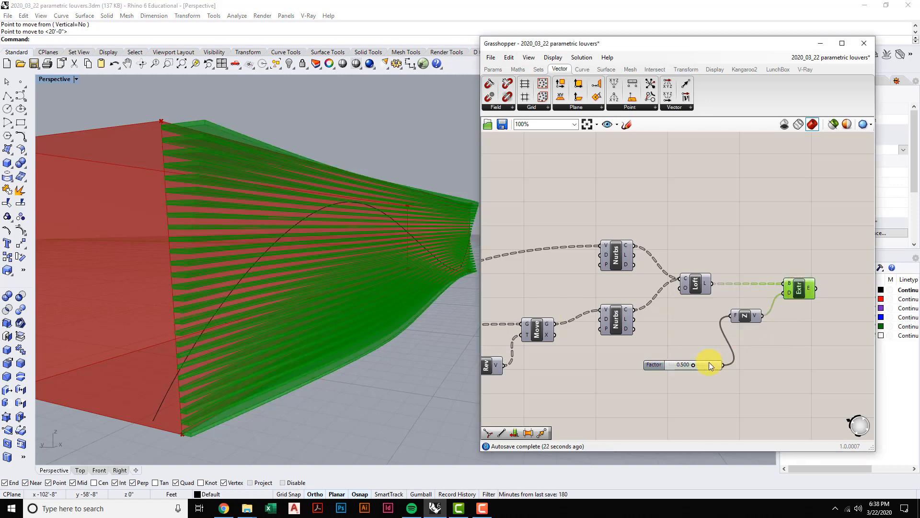
Lower the Domain end slider that feeds Construct Domain to 5.2 to test a shallower louver depth.
right_click_drag(697, 368, 707, 360)
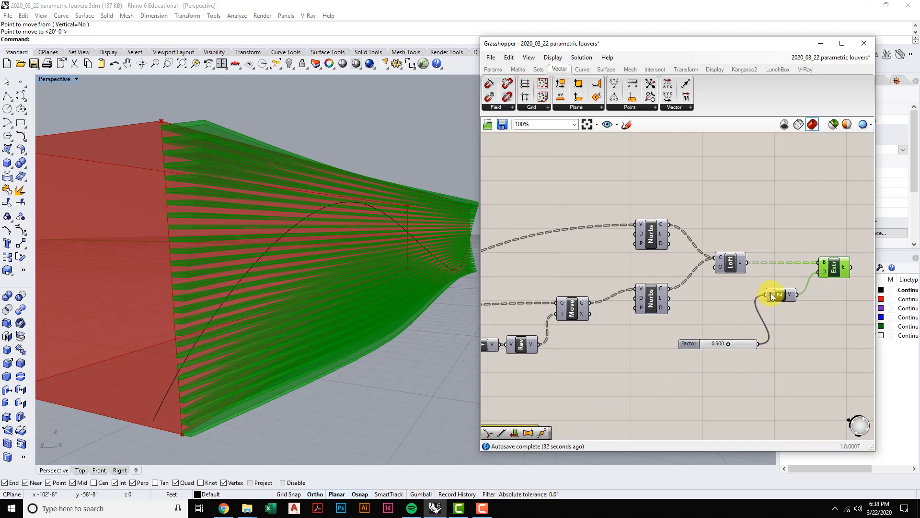
scroll(725, 359, "down", 2)
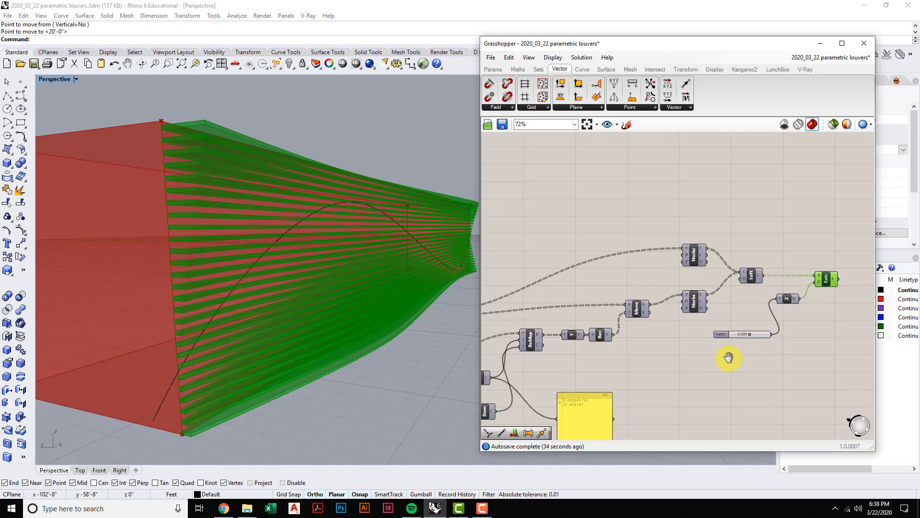
right_click_drag(726, 355, 722, 341)
right_click_drag(668, 369, 775, 315)
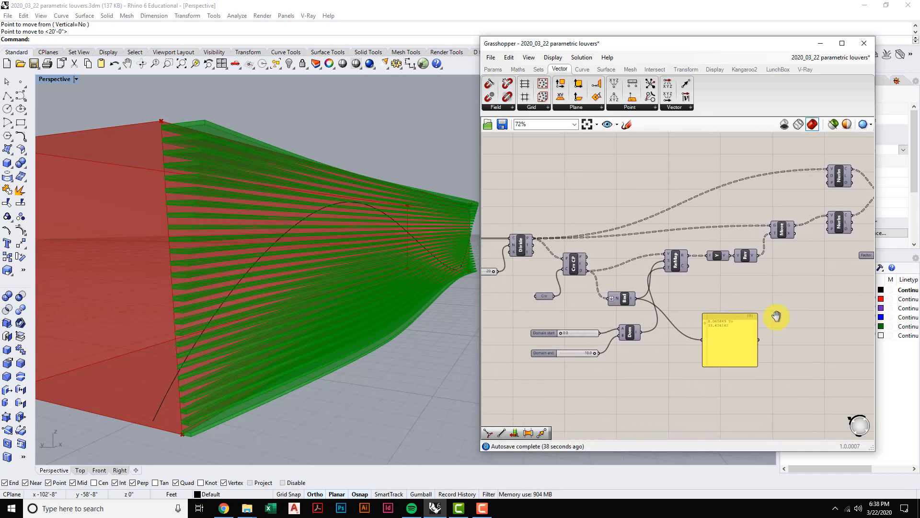
scroll(579, 347, "up", 3)
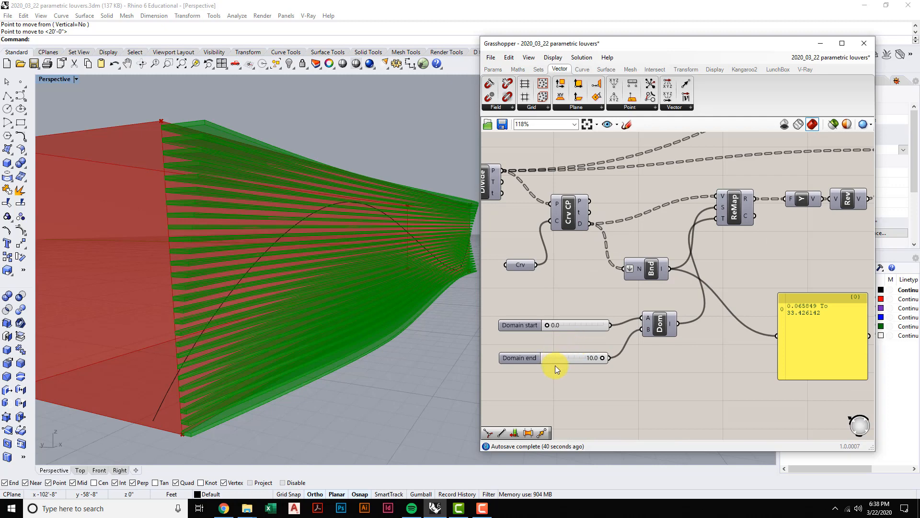
right_click_drag(555, 365, 605, 353)
scroll(605, 340, "up", 2)
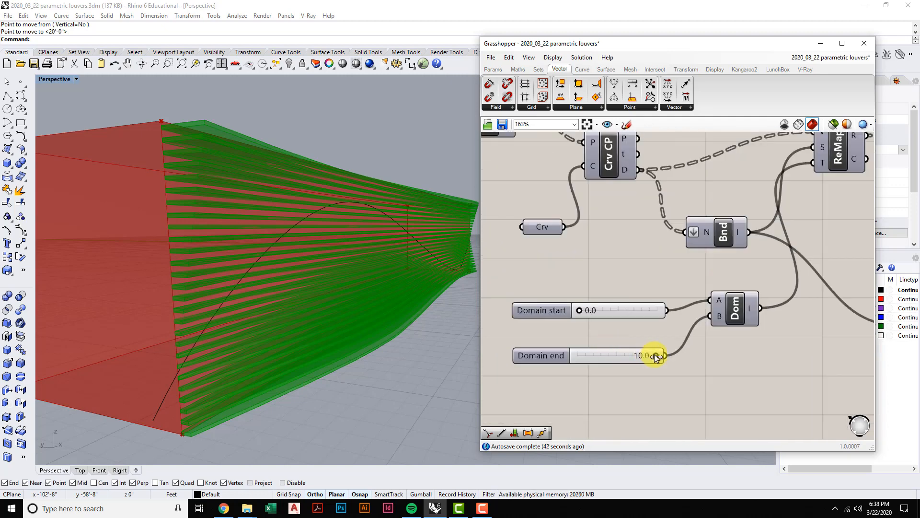
left_click_drag(654, 355, 622, 356)
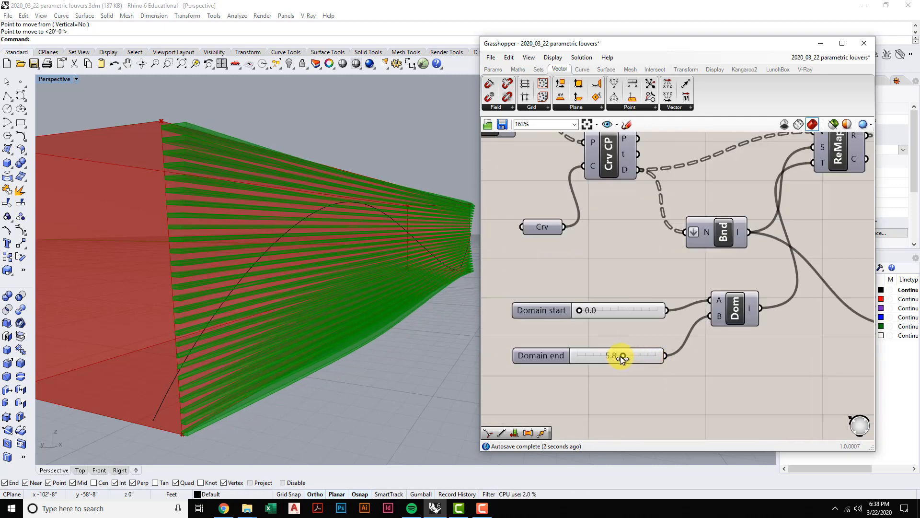
right_click_drag(407, 350, 420, 349)
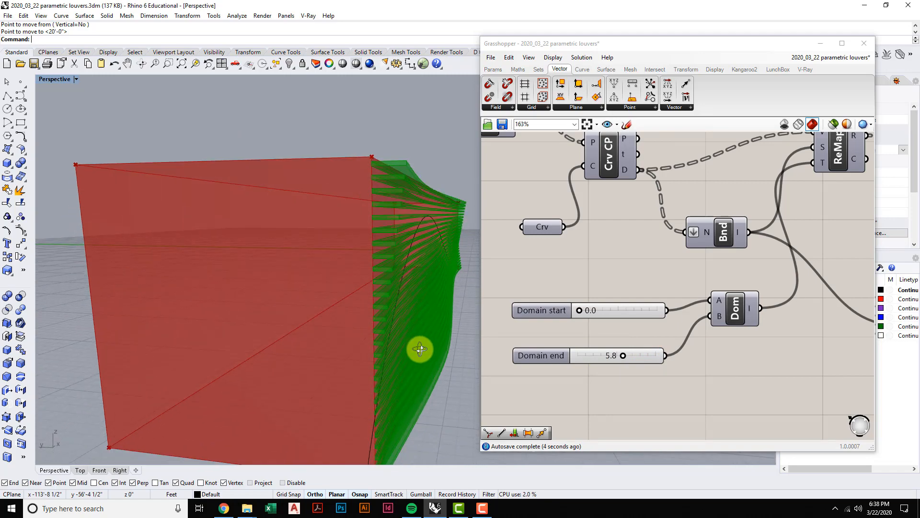
left_click_drag(623, 355, 618, 356)
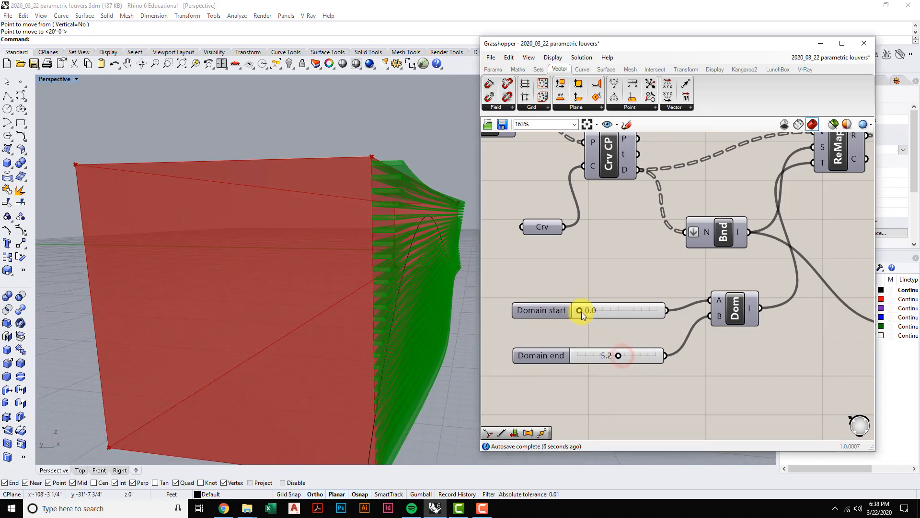
Set the Domain start slider to 0.5 and orbit the model to check the minimum louver depth.
scroll(446, 213, "up", 3)
right_click_drag(446, 213, 436, 237)
scroll(421, 274, "down", 5)
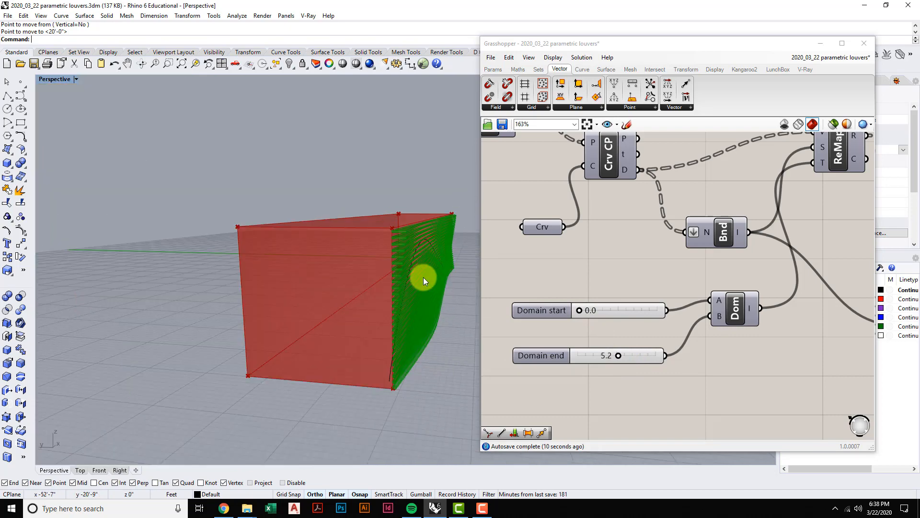
scroll(417, 267, "up", 3)
left_click_drag(579, 310, 582, 309)
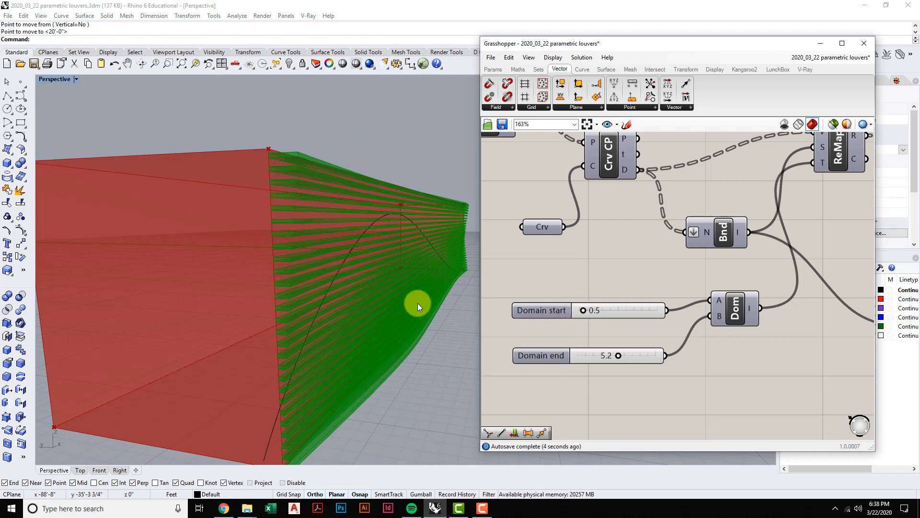
right_click_drag(418, 303, 407, 298)
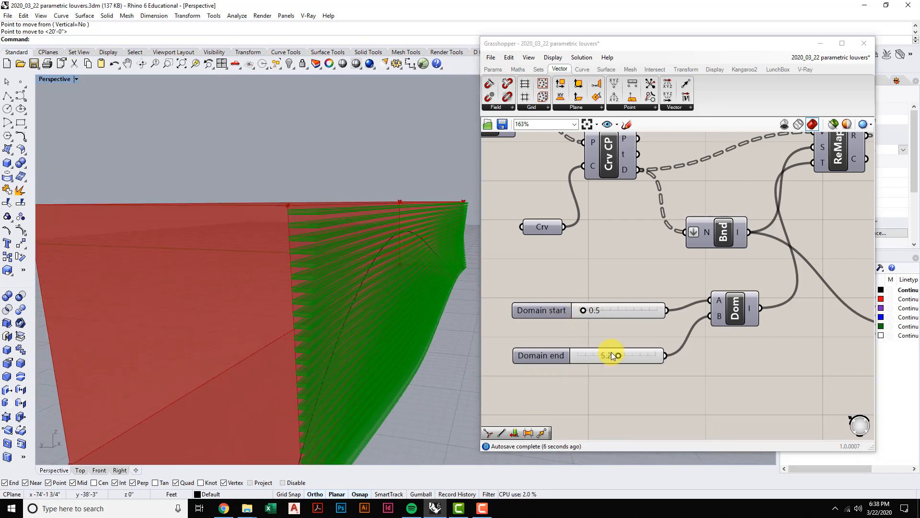
Set the Domain end slider to 6.8 and inspect the louvers from the opposite side.
left_click_drag(619, 355, 631, 355)
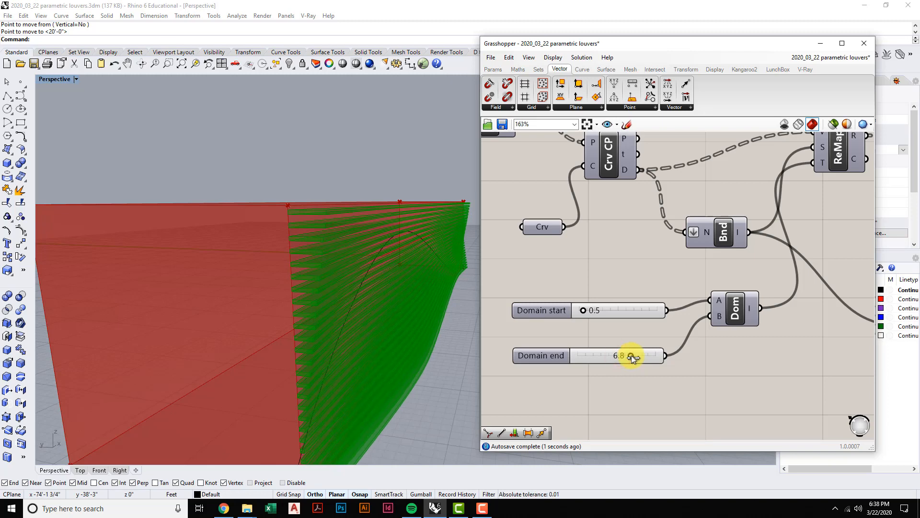
right_click_drag(403, 329, 361, 268)
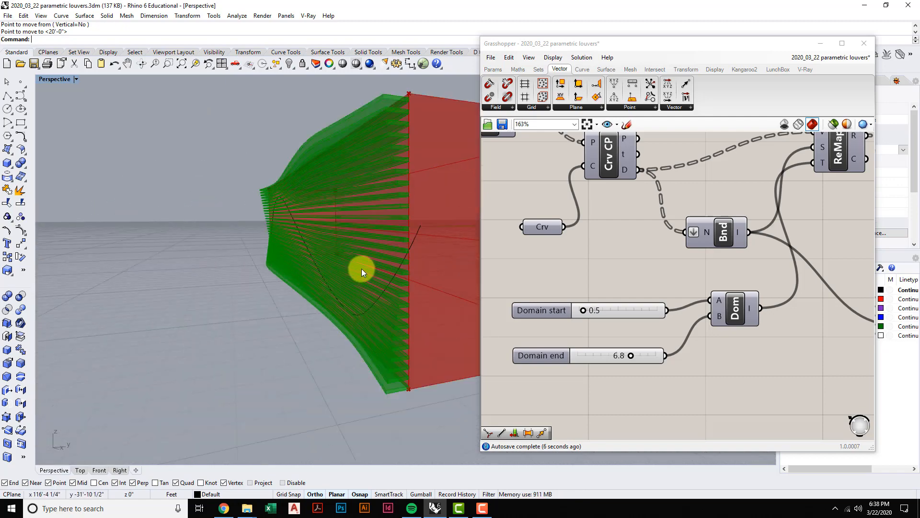
scroll(360, 265, "up", 3)
scroll(622, 330, "down", 5)
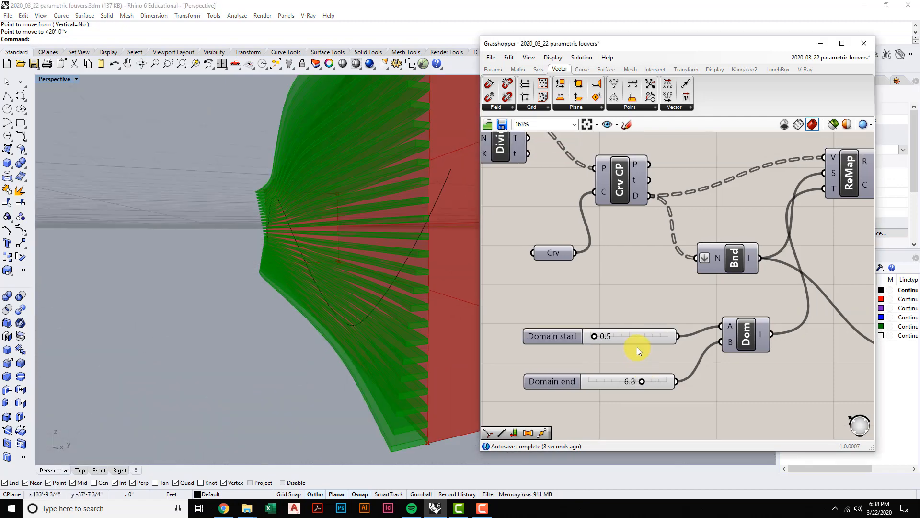
Try a lower Count for Divide Curve and return the slider to 20.
scroll(625, 301, "up", 3)
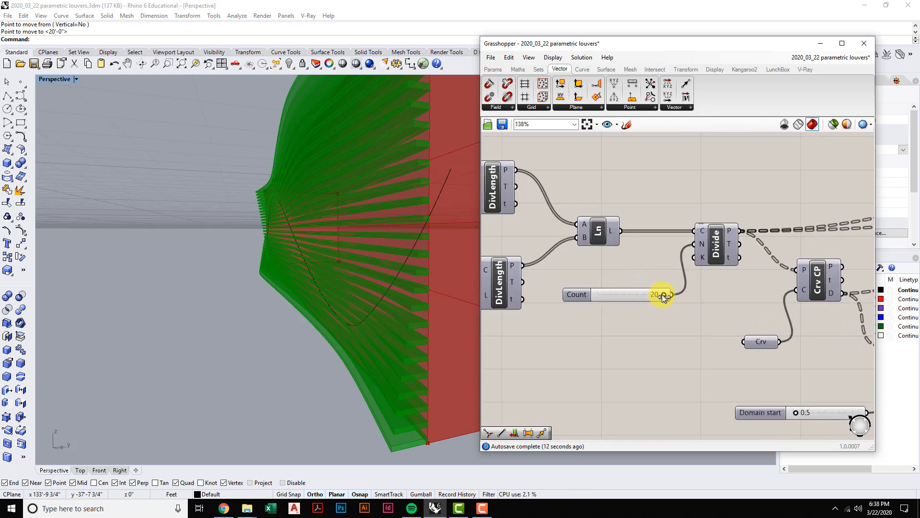
mouse_move(662, 295)
left_mouse_down()
mouse_move(603, 296)
mouse_move(651, 295)
left_mouse_up()
scroll(643, 329, "down", 3)
Connect the first Divide Length component's Length slider to the second one as well, place it between them, and delete the redundant slider.
right_click_drag(718, 325, 753, 327)
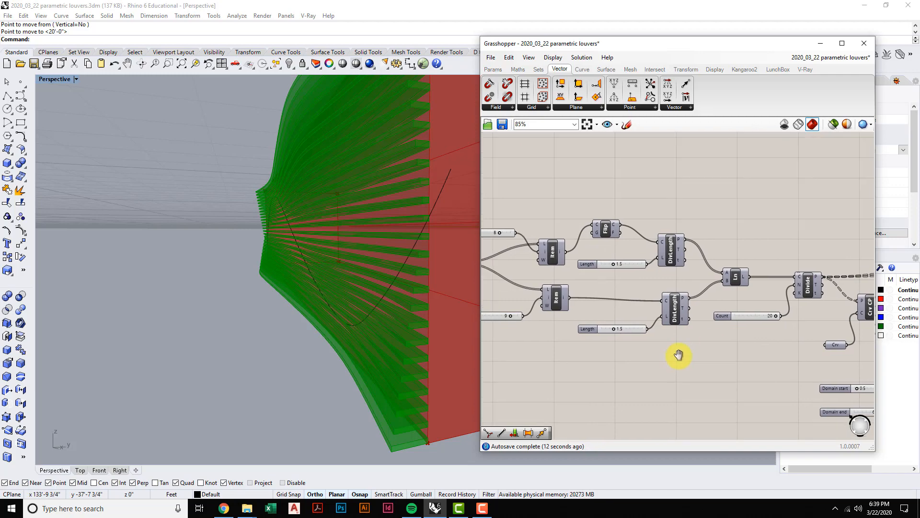
scroll(619, 298, "up", 2)
right_click_drag(620, 298, 634, 299)
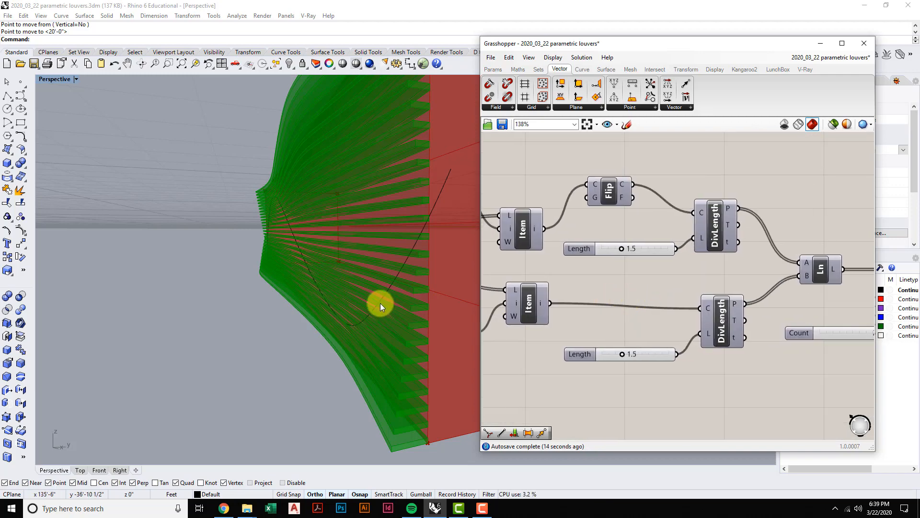
right_click_drag(380, 303, 343, 287)
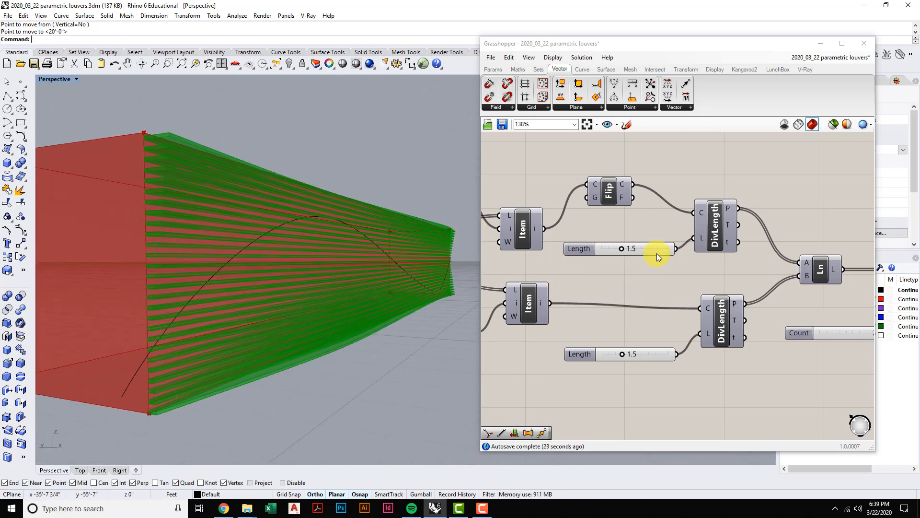
left_click_drag(677, 251, 701, 333)
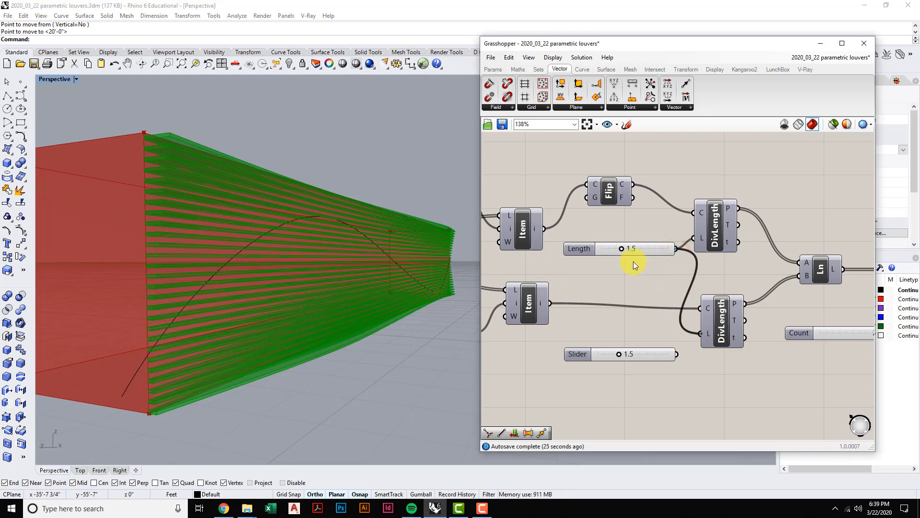
left_click_drag(644, 248, 628, 265)
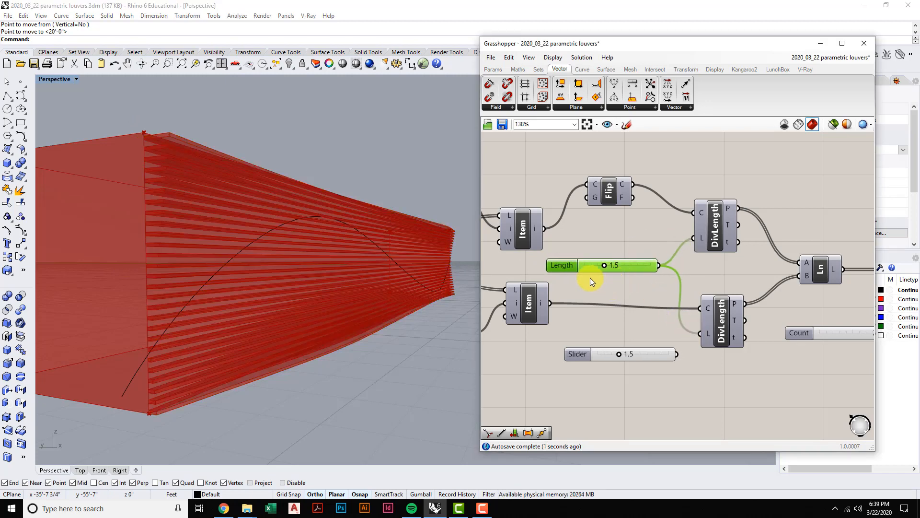
left_click(640, 354)
key("Delete")
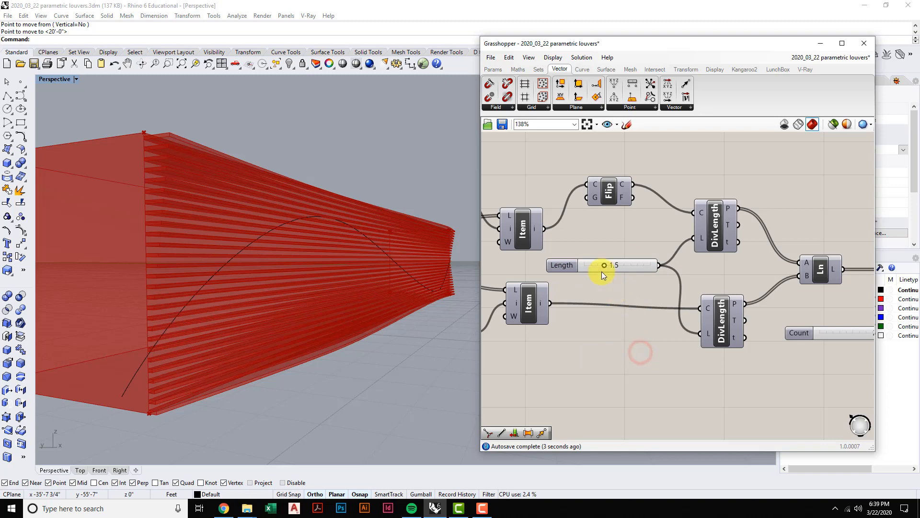
Test the shared Length slider at 3.0, set it to 1.0, and inspect the louver spacing in the model.
left_click_drag(605, 267, 624, 266)
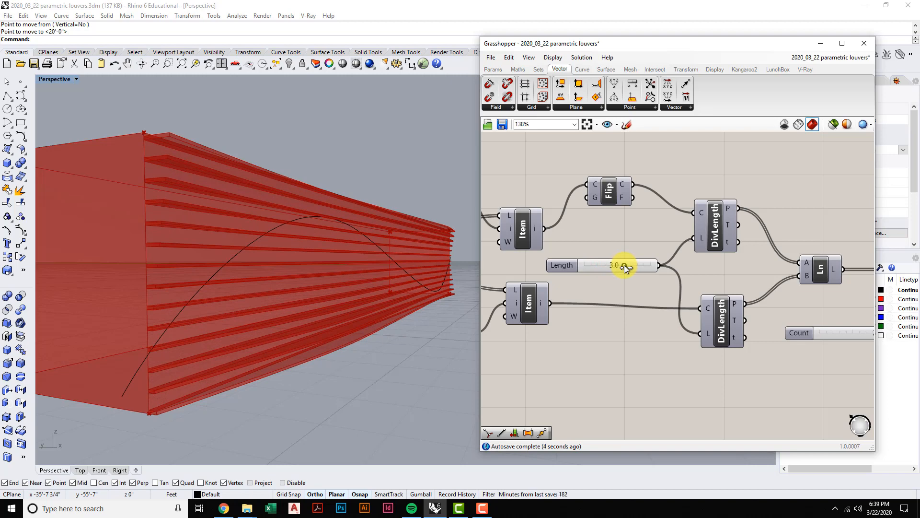
right_click_drag(456, 287, 449, 313)
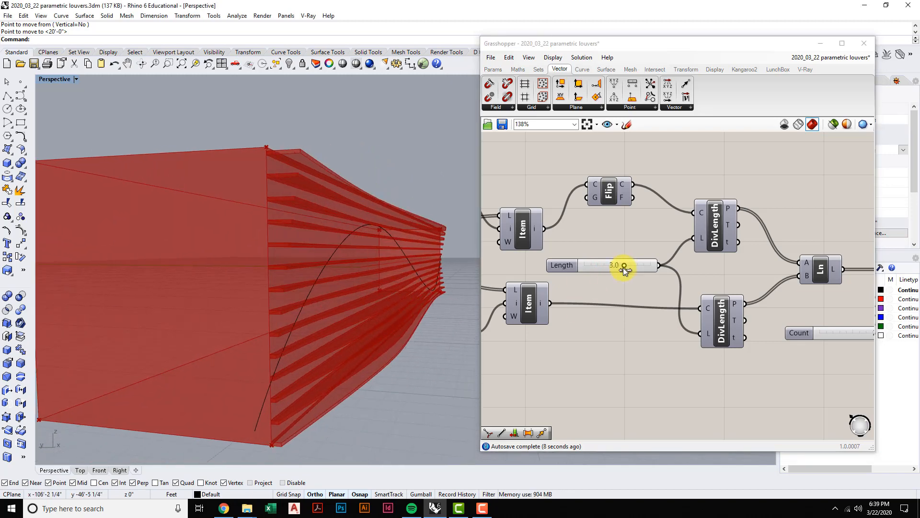
left_click_drag(624, 267, 538, 283)
right_click_drag(343, 302, 343, 303)
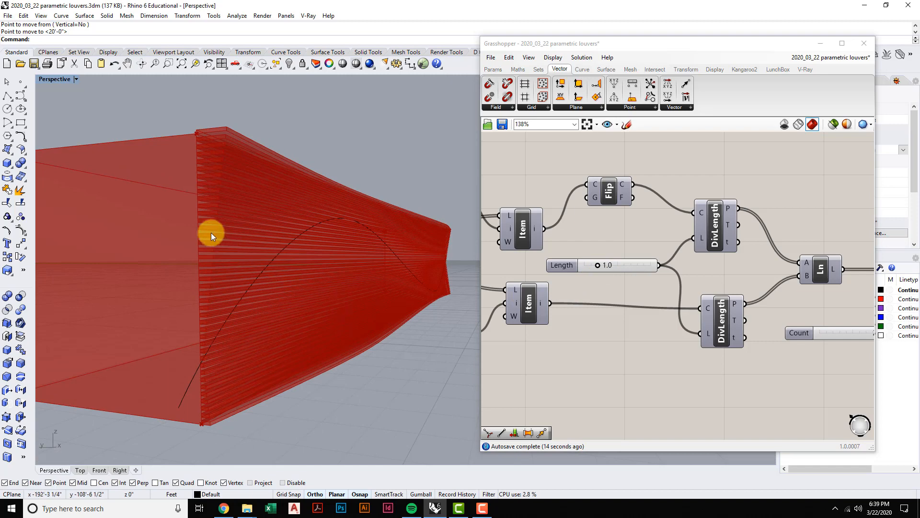
scroll(211, 232, "up", 4)
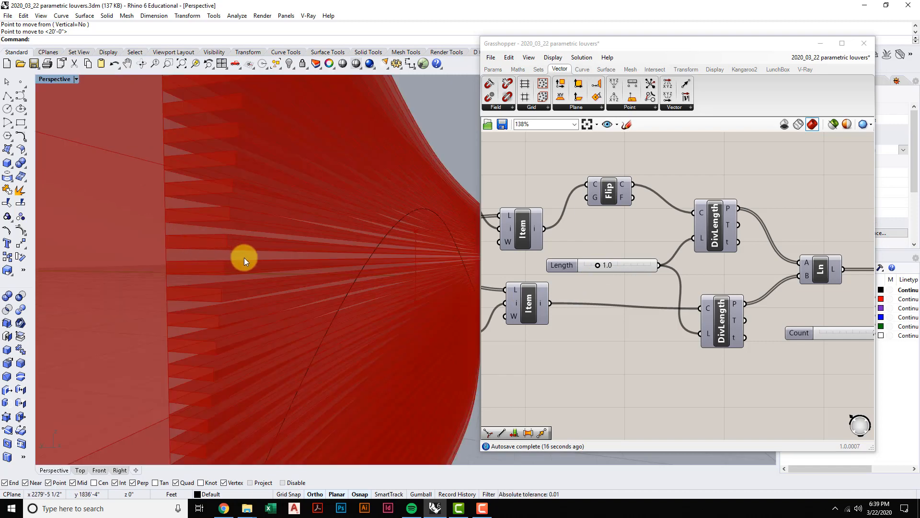
scroll(239, 257, "down", 4)
scroll(176, 249, "up", 4)
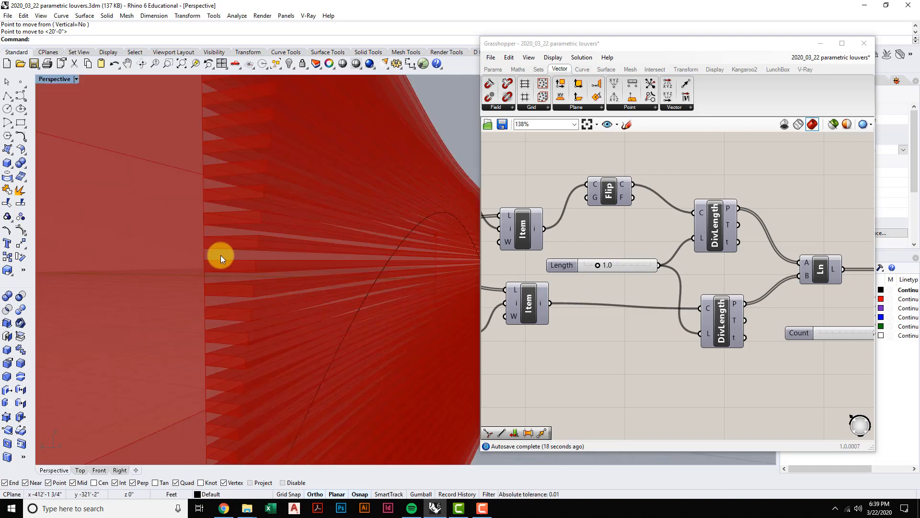
scroll(267, 257, "down", 5)
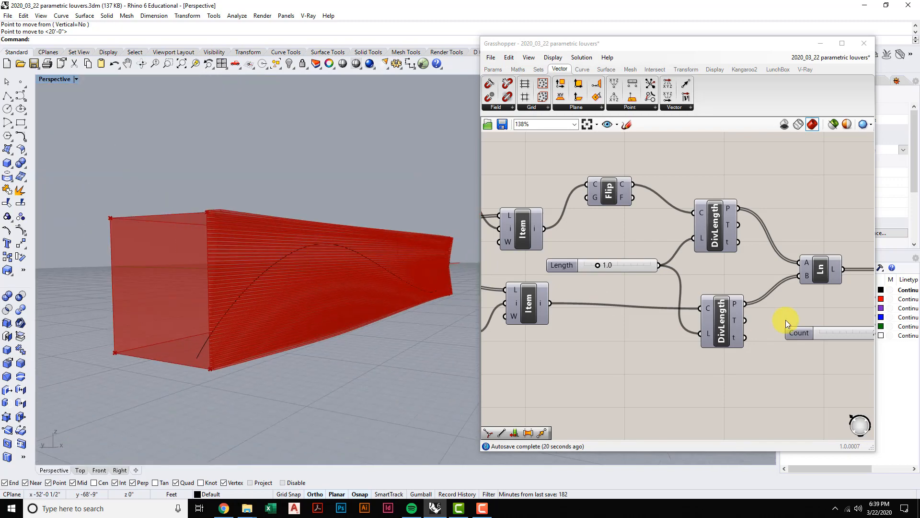
Select the Extrude component at the end of the definition and examine the highlighted louvers in the model at close range.
scroll(786, 320, "down", 5)
right_click_drag(786, 320, 578, 310)
scroll(651, 321, "down", 3)
scroll(796, 284, "up", 3)
left_click(775, 286)
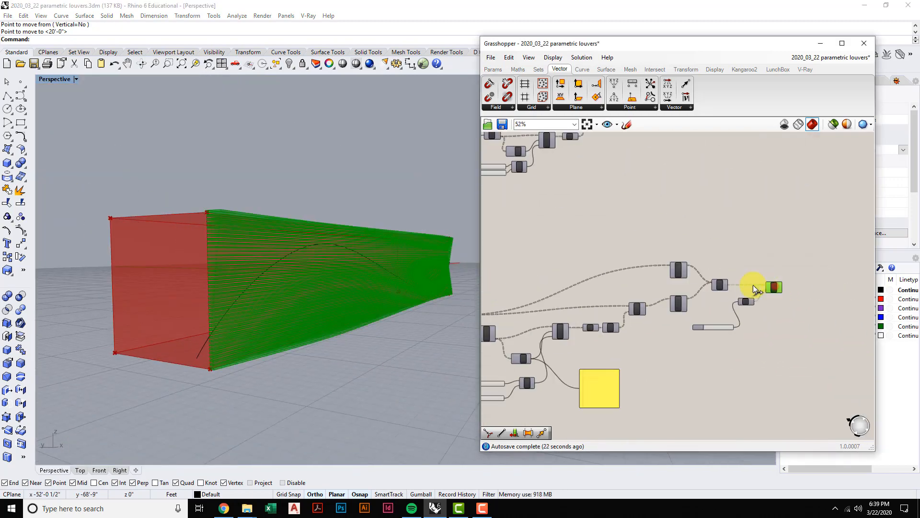
scroll(273, 311, "up", 5)
scroll(296, 313, "down", 6)
scroll(455, 296, "up", 4)
right_click_drag(457, 297, 417, 292)
scroll(434, 291, "down", 6)
scroll(432, 289, "up", 5)
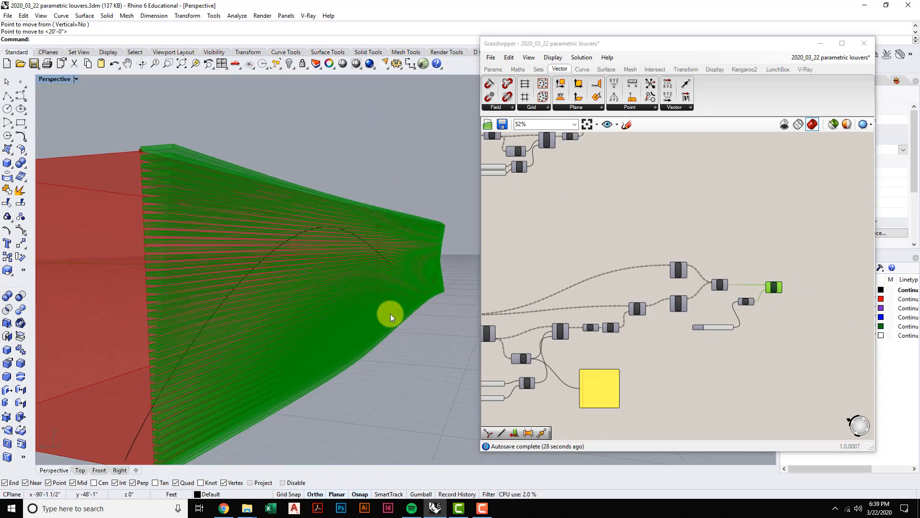
scroll(321, 258, "up", 4)
scroll(325, 312, "down", 4)
scroll(316, 316, "up", 4)
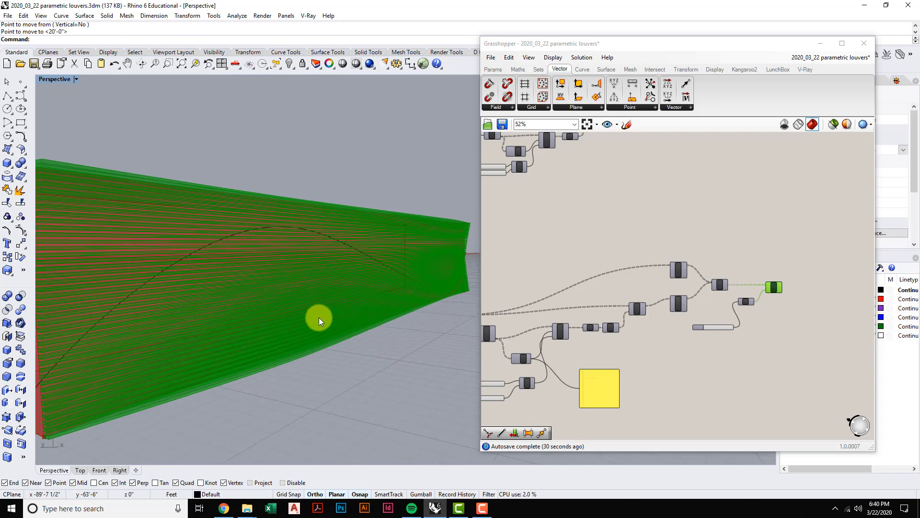
scroll(336, 314, "down", 3)
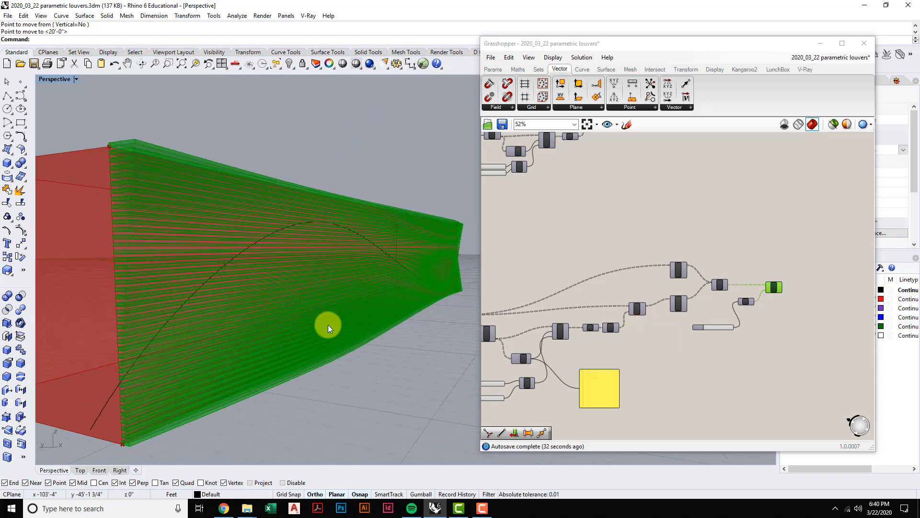
Examine the Box component and its X, Y and Z inputs at the start of the definition, and look through the geometry parameters.
right_click_drag(641, 310, 850, 290)
scroll(531, 304, "up", 1)
right_click_drag(532, 304, 653, 293)
scroll(662, 294, "up", 3)
right_click_drag(508, 290, 694, 304)
right_click_drag(570, 312, 635, 317)
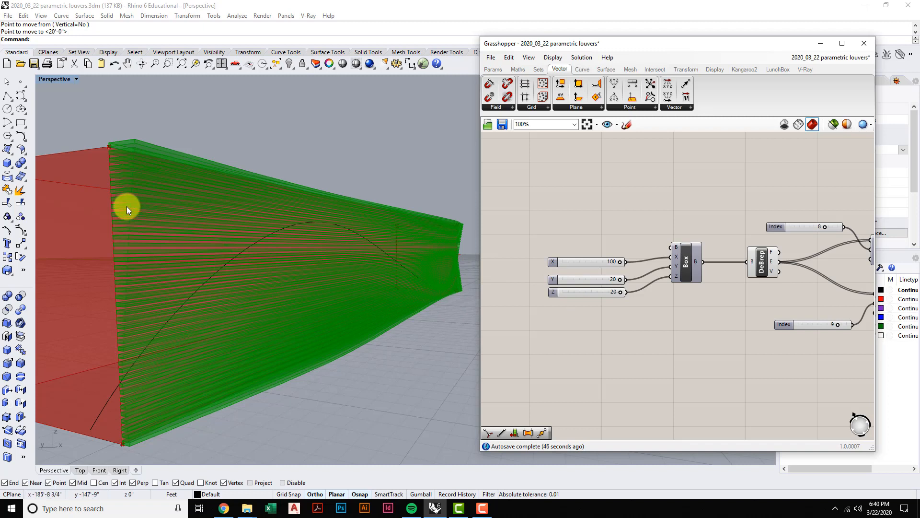
right_click_drag(744, 324, 735, 326)
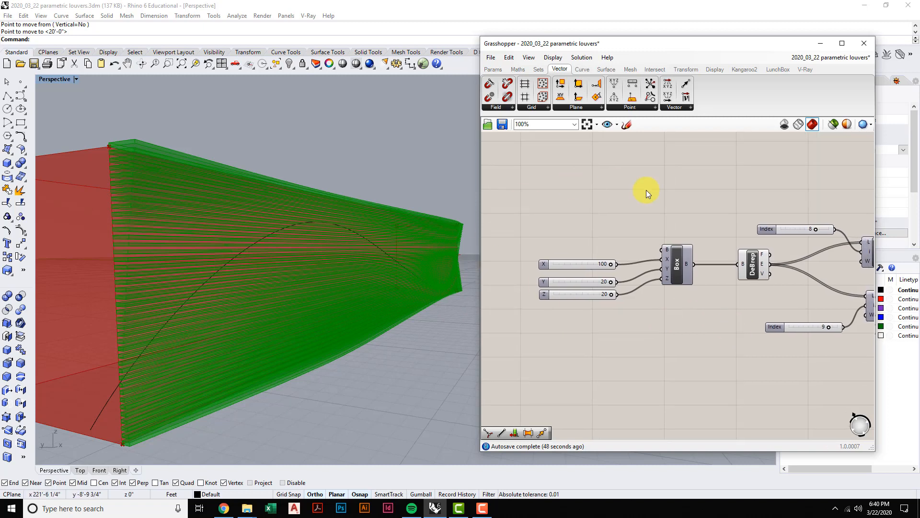
left_click(493, 69)
left_click(554, 107)
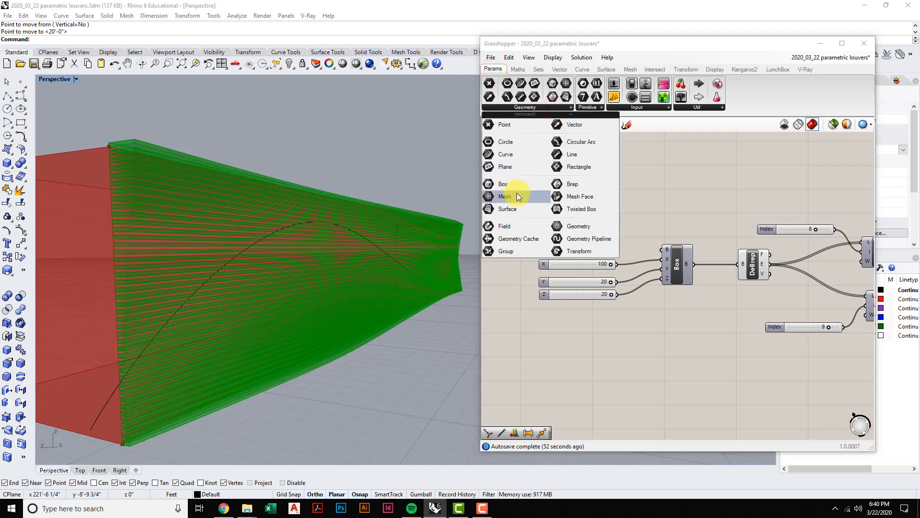
left_click(666, 320)
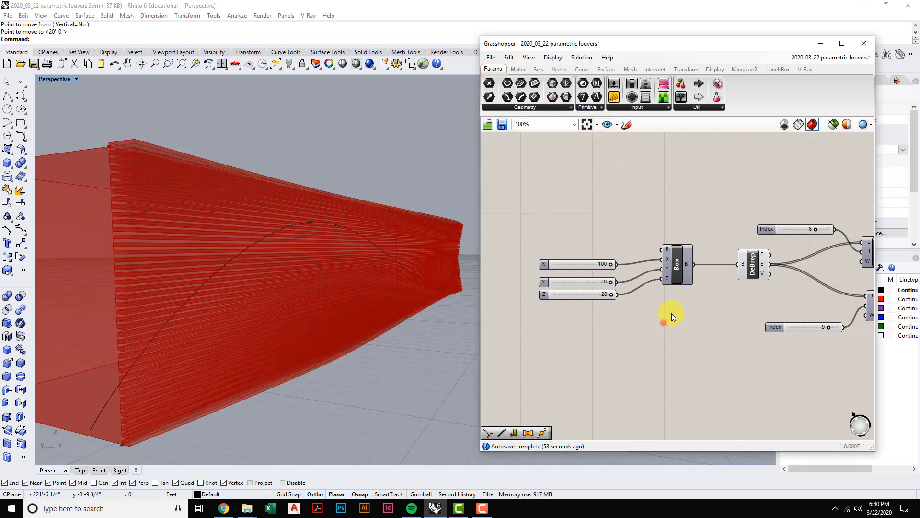
left_click(677, 262)
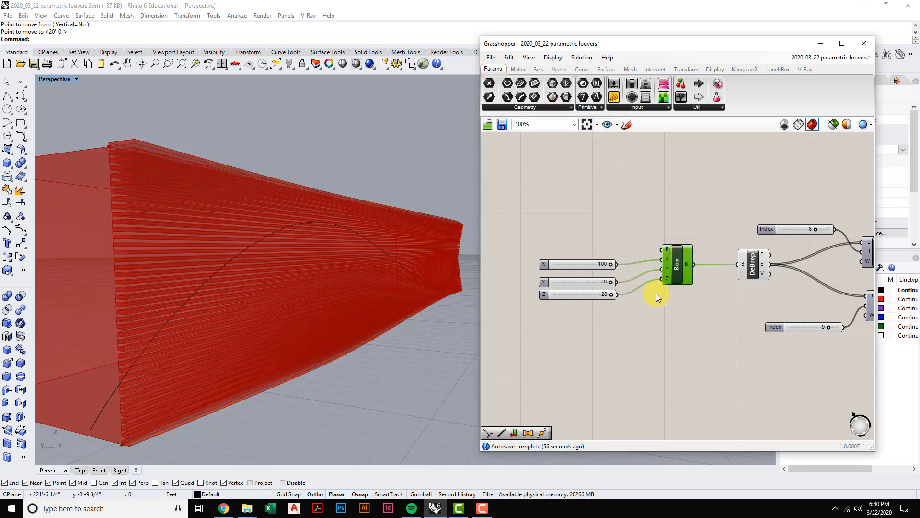
Try the box's X slider at 46 and inspect the shortened louver wall and the attractor curve in the model.
left_click(609, 281)
left_click_drag(610, 281, 579, 267)
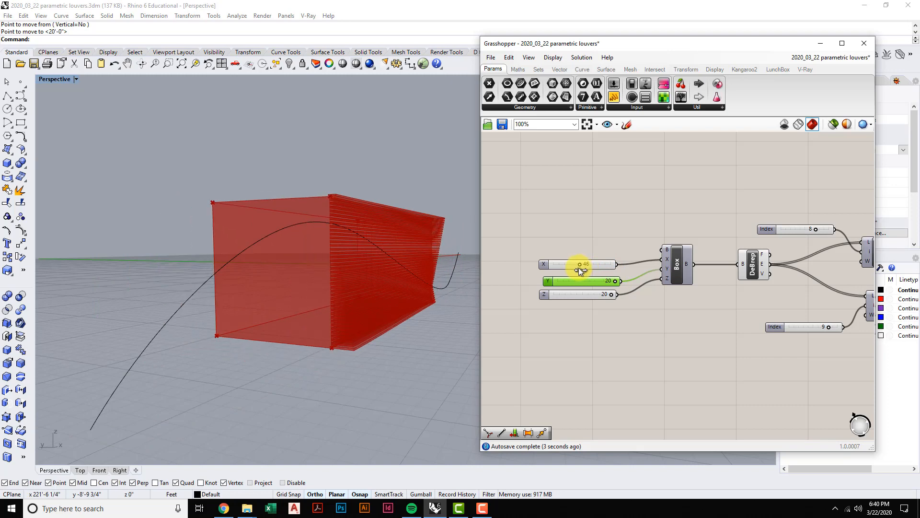
right_click_drag(441, 282, 413, 278)
left_click(382, 247)
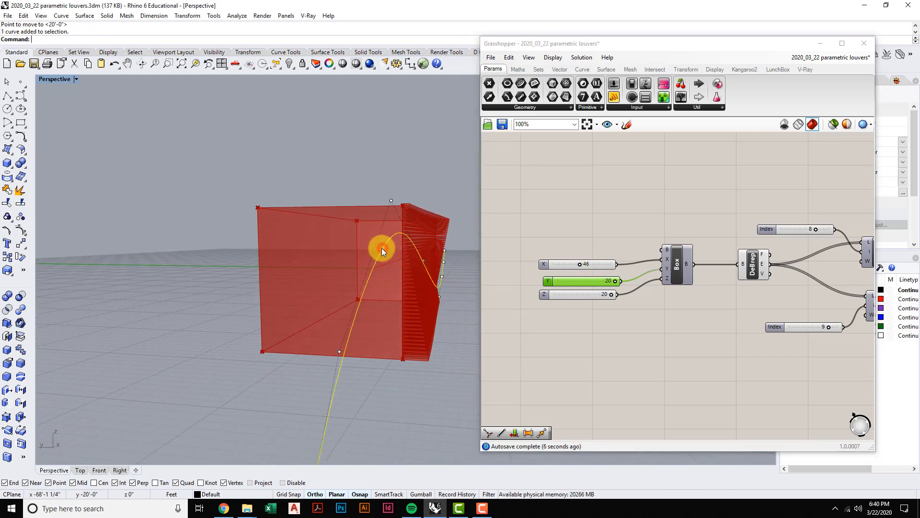
right_click_drag(419, 258, 395, 258)
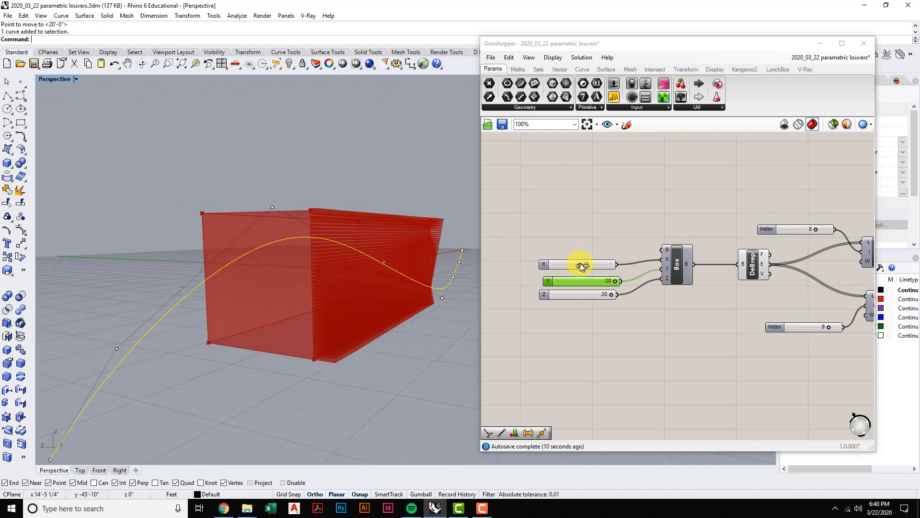
Return the box's X slider to 100, try its Z slider at 13, and return Z to 20.
left_click_drag(579, 263, 589, 315)
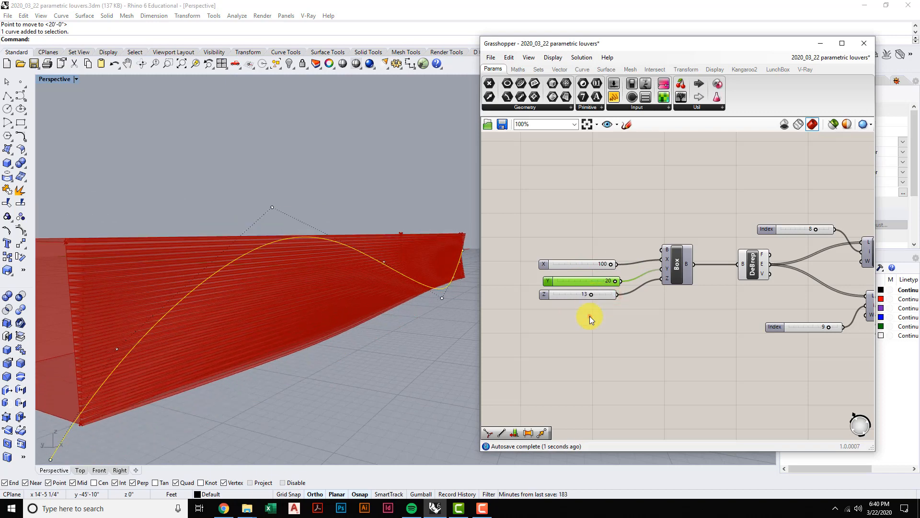
right_click_drag(282, 328, 367, 345)
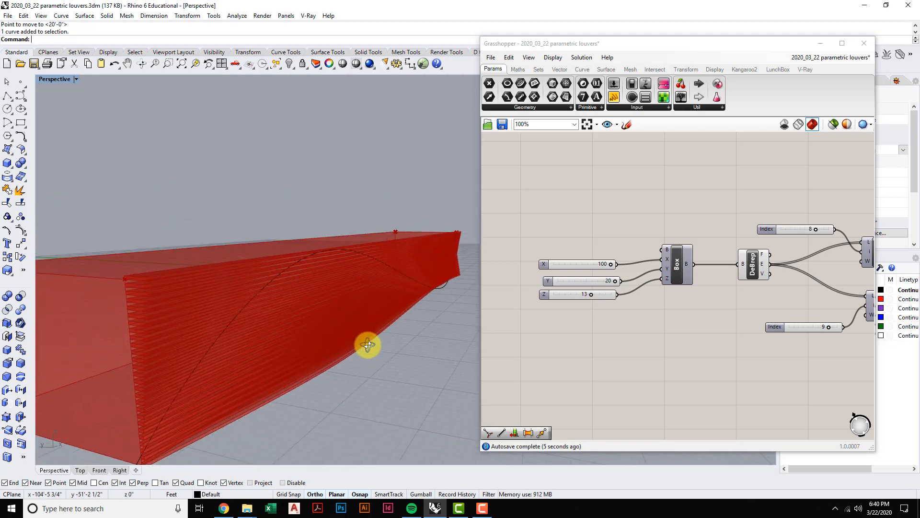
left_click(599, 293)
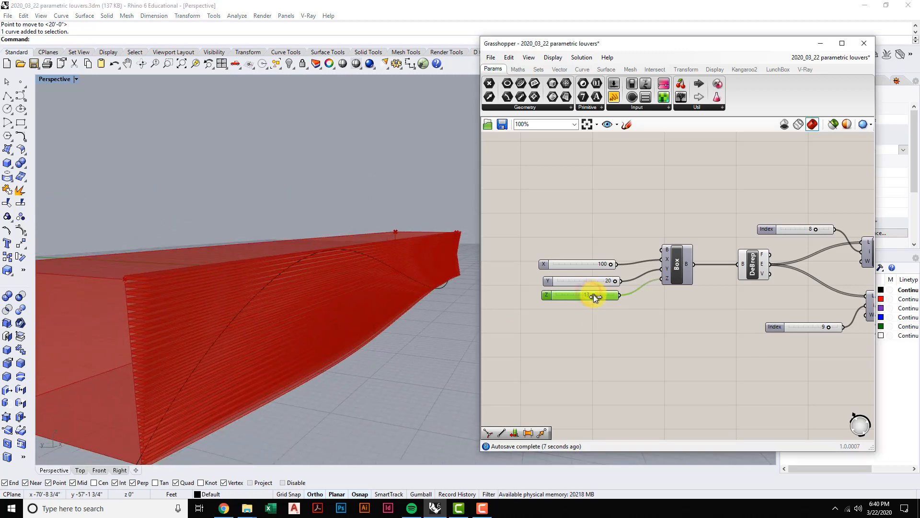
left_click_drag(593, 294, 622, 296)
right_click_drag(345, 297, 363, 294)
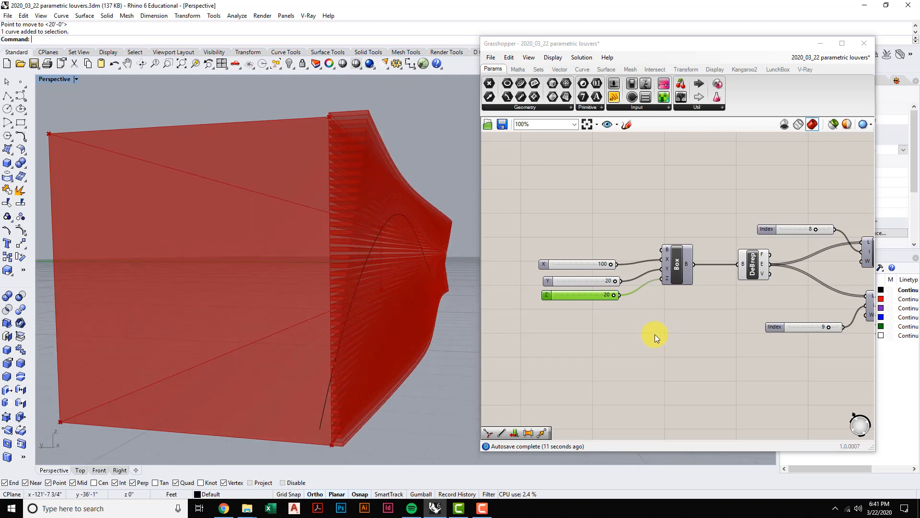
Increase the Domain end slider slightly and inspect the louver depth in the model.
scroll(654, 335, "down", 2)
right_click_drag(615, 324, 543, 308)
scroll(543, 308, "down", 3)
scroll(834, 357, "up", 3)
right_click_drag(834, 357, 729, 349)
right_click_drag(625, 342, 639, 333)
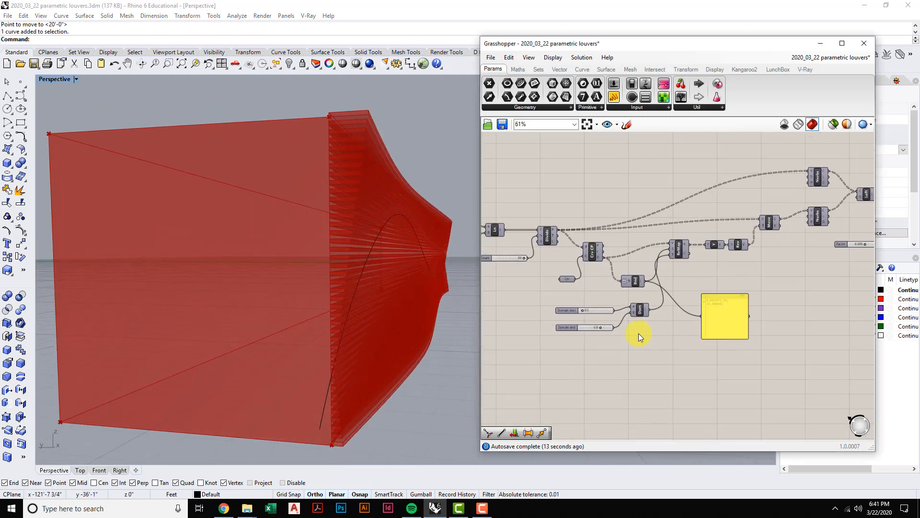
scroll(639, 333, "up", 1)
scroll(586, 338, "up", 1)
scroll(582, 332, "up", 2)
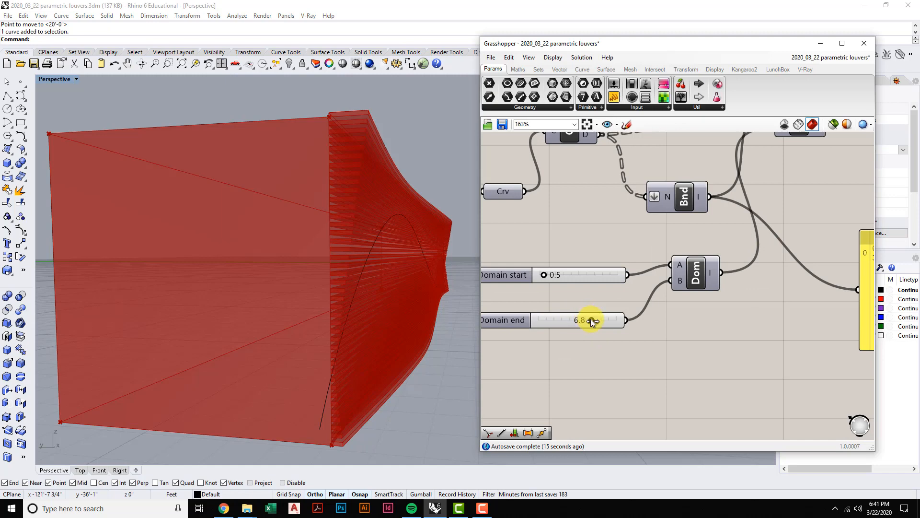
left_click_drag(593, 320, 602, 319)
right_click_drag(345, 331, 374, 334)
Select the Extrude component at the end of the definition and move the Grasshopper window aside to uncover Rhino's layer list.
scroll(565, 328, "down", 5)
scroll(810, 223, "up", 2)
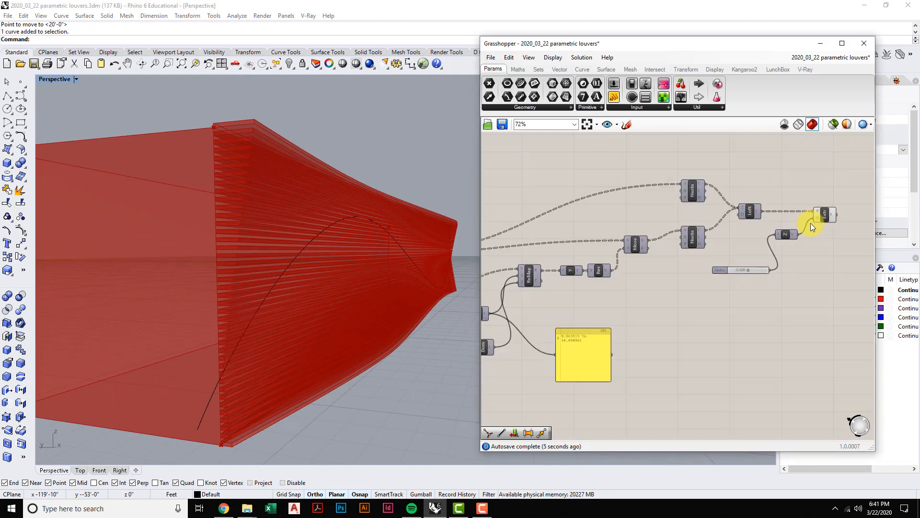
left_click(828, 212)
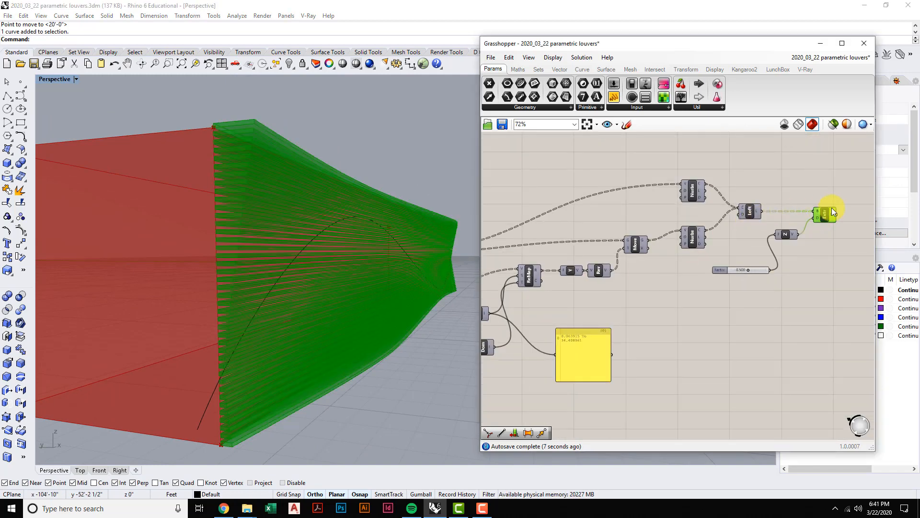
right_click_drag(818, 259, 805, 265)
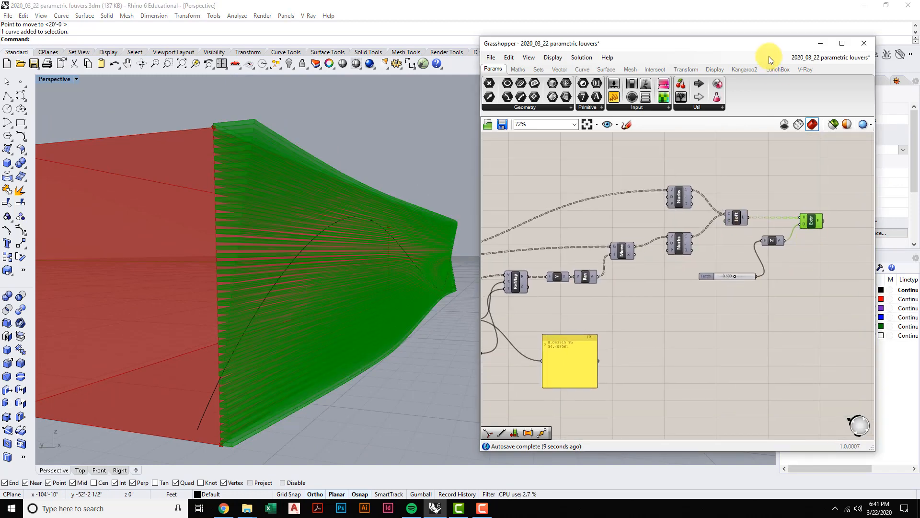
left_click_drag(767, 48, 663, 50)
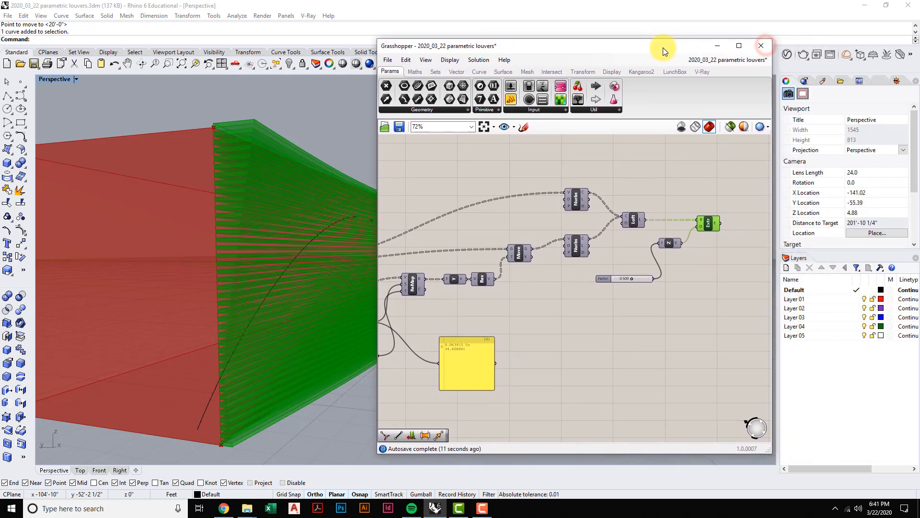
Rename Layer 01 to LOUVERS and make it the current layer.
left_click(798, 300)
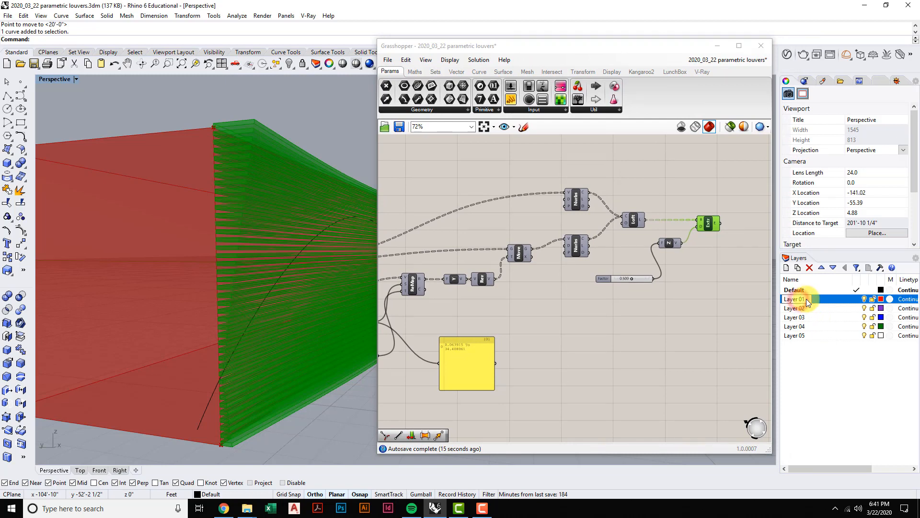
left_click(806, 298)
type("LOUVERS")
double_click(822, 297)
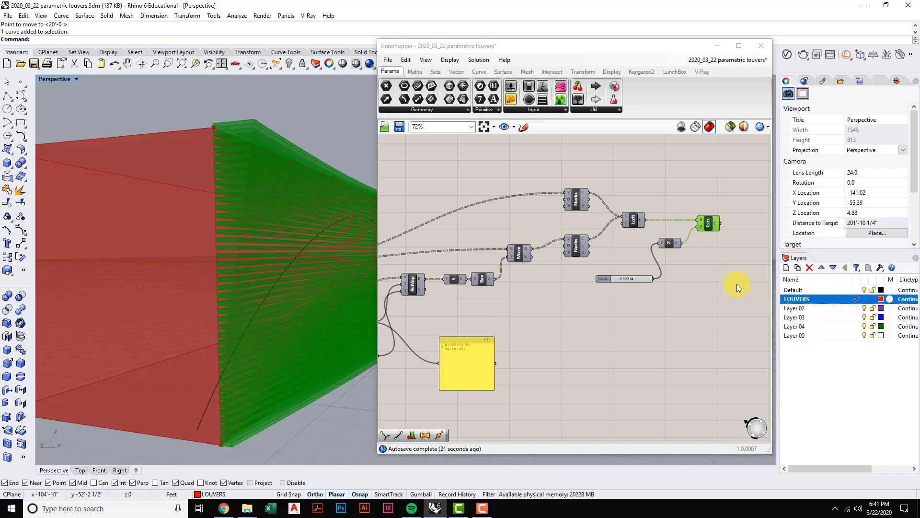
Bake the Extrude component's louvers onto the LOUVERS layer, coloured by layer.
left_click(723, 261)
left_click(710, 223)
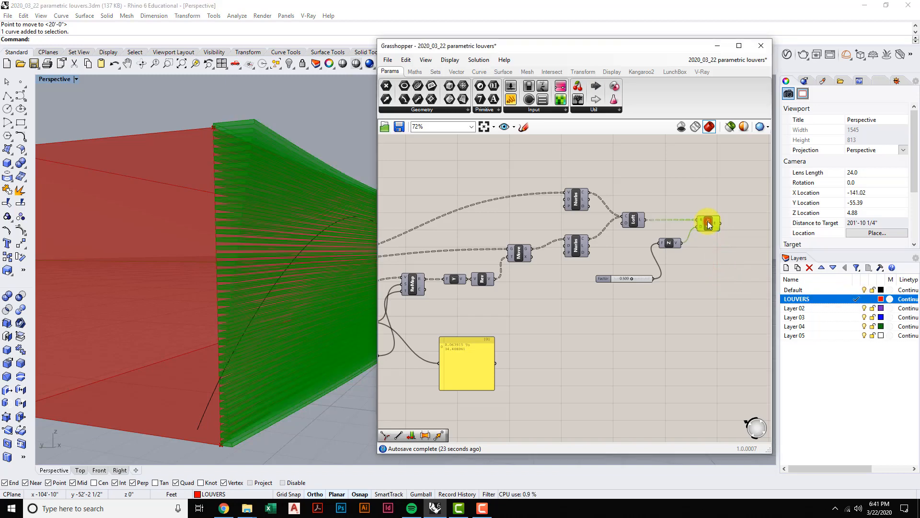
right_click(709, 225)
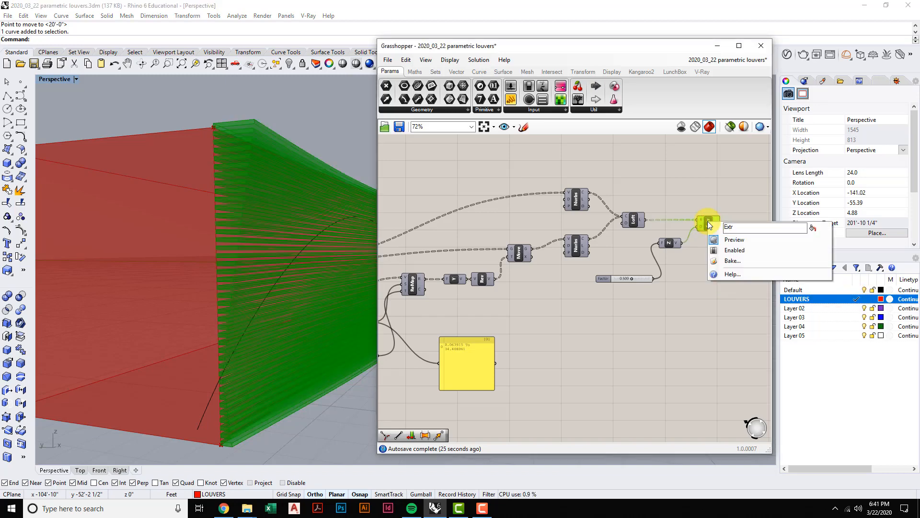
left_click(731, 261)
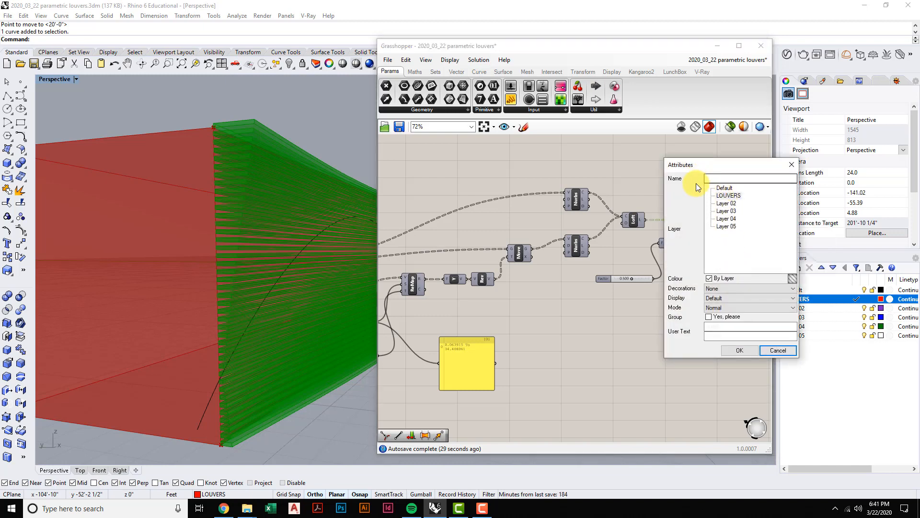
left_click(739, 351)
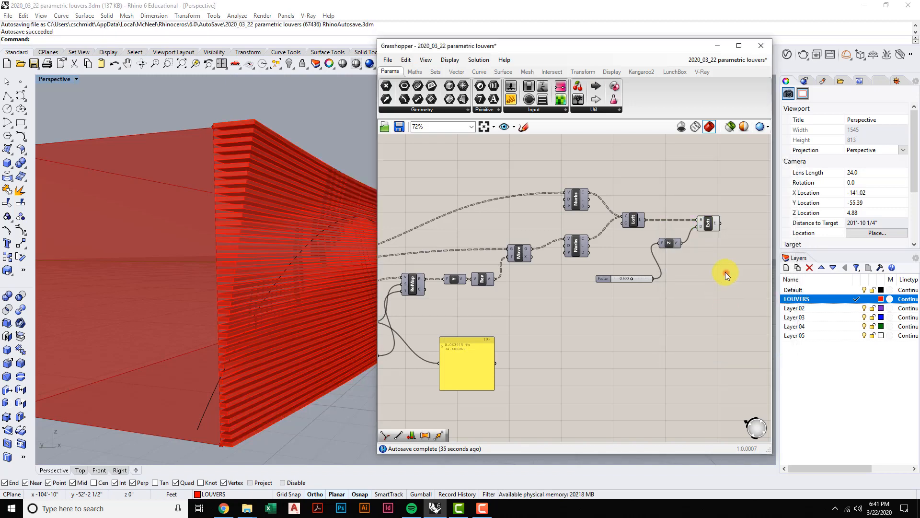
Turn off the preview of the Extrude and Unit Z components so that only the baked louvers show.
left_click_drag(725, 272, 661, 188)
right_click(703, 186)
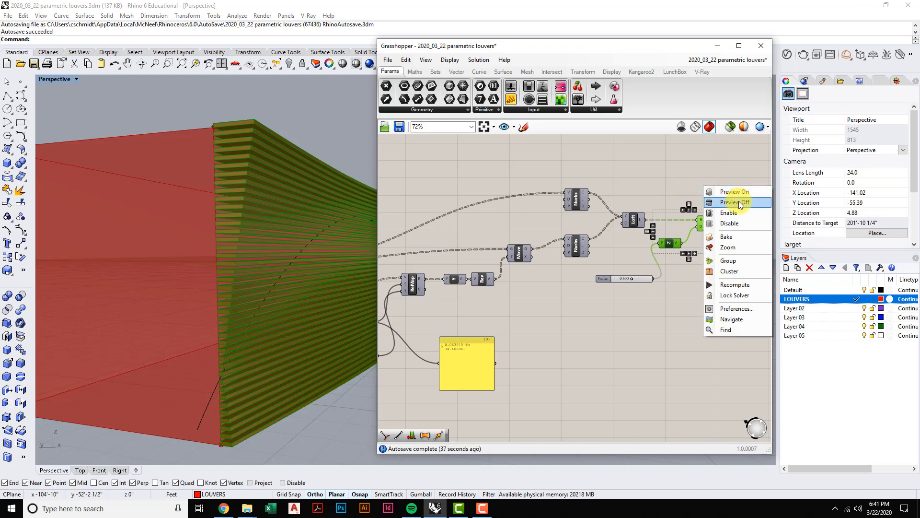
left_click(738, 201)
left_click(710, 283)
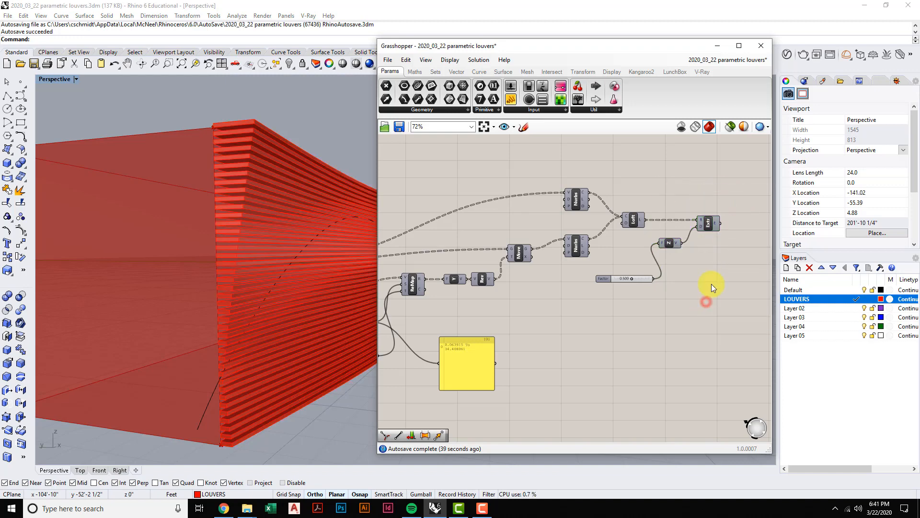
Minimize the Grasshopper window and select individual baked louvers in Rhino to check that they are separate solids.
left_click(717, 48)
left_click(241, 121)
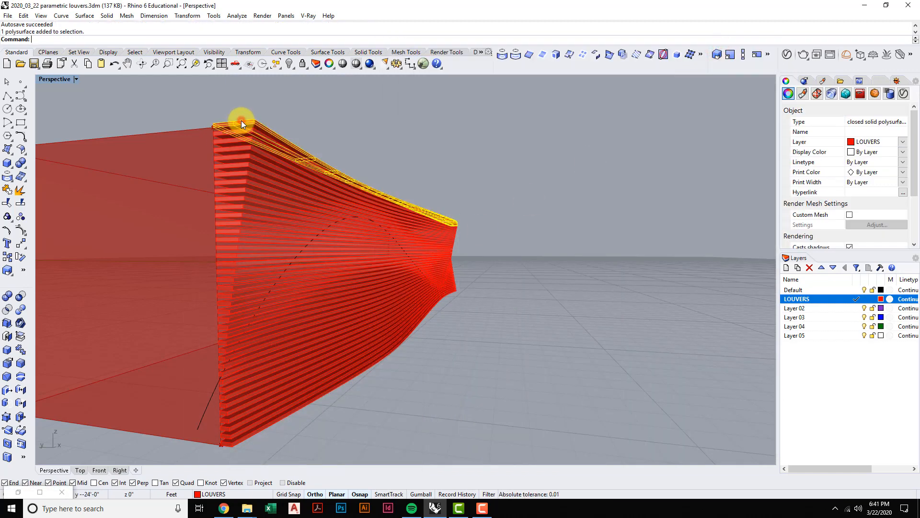
left_click(252, 131)
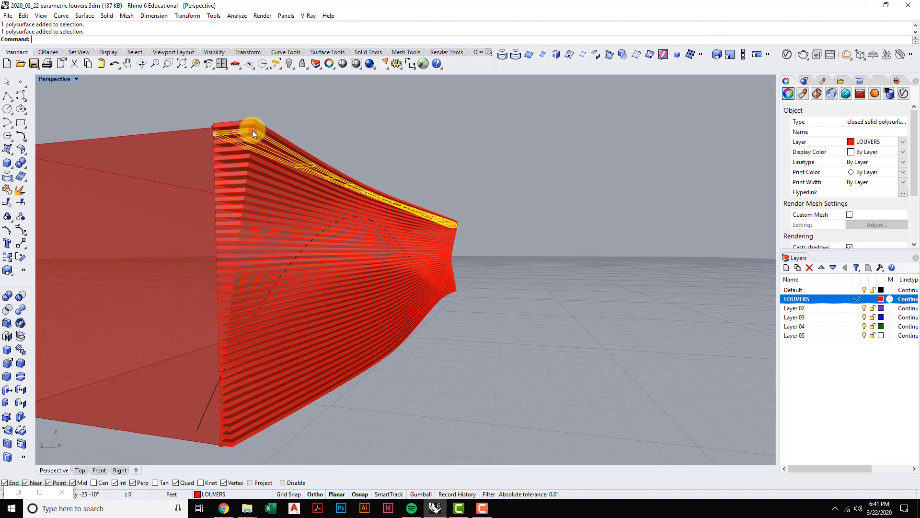
left_click(456, 292)
left_click(382, 364)
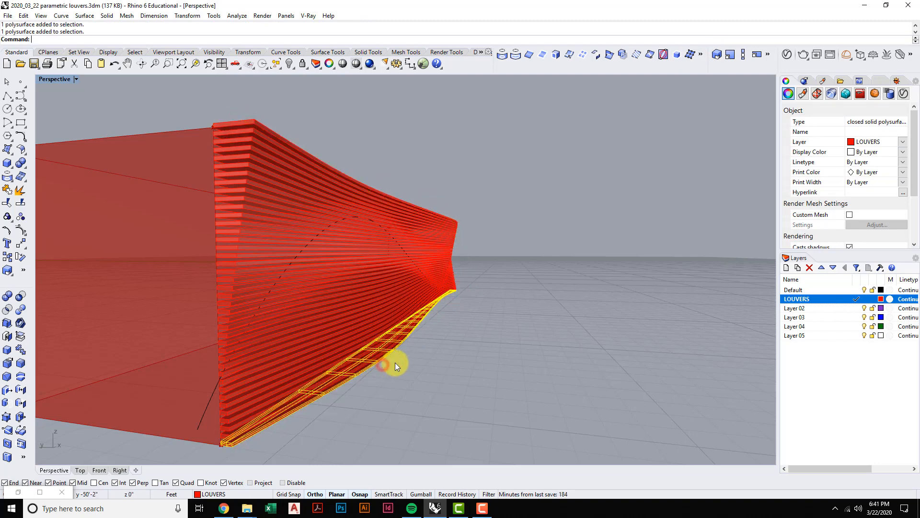
left_click(453, 352)
Change the LOUVERS layer colour to Black.
left_click(881, 298)
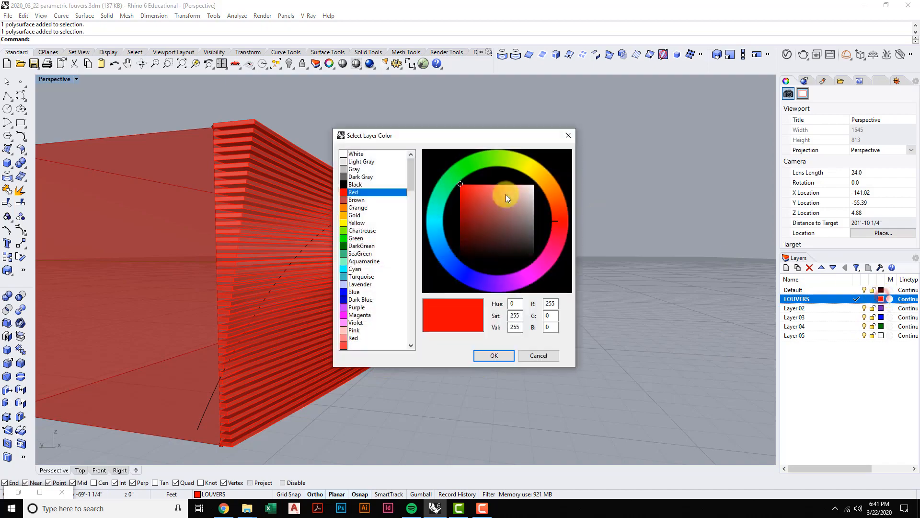
left_click(354, 184)
left_click(493, 355)
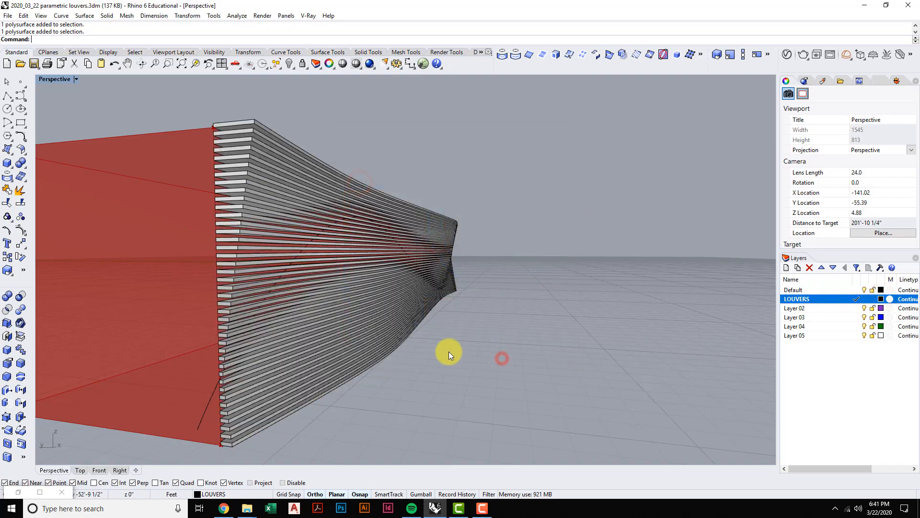
Select one baked louver and inspect it along the wall from closer perspective views.
right_click_drag(436, 349, 473, 346)
left_click(493, 318)
scroll(439, 349, "down", 5)
scroll(473, 352, "up", 3)
scroll(472, 343, "up", 1)
scroll(472, 343, "up", 5)
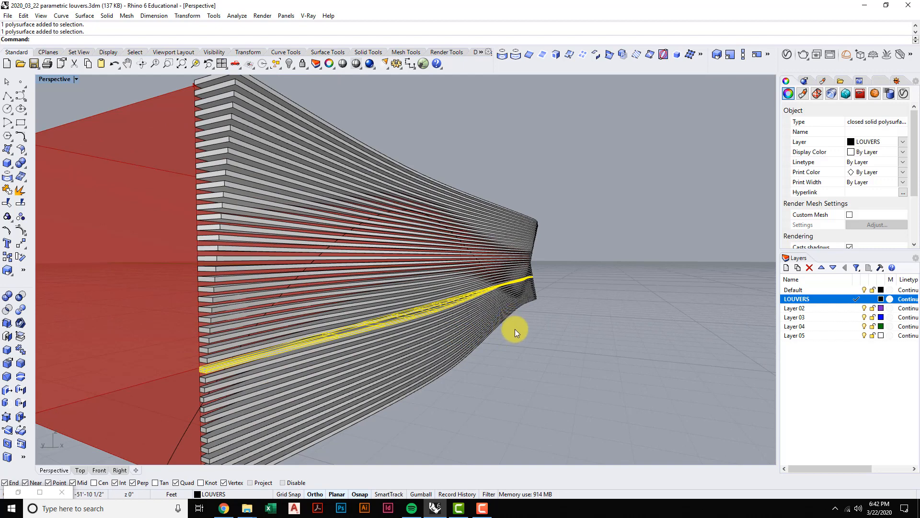
right_click_drag(515, 329, 503, 329)
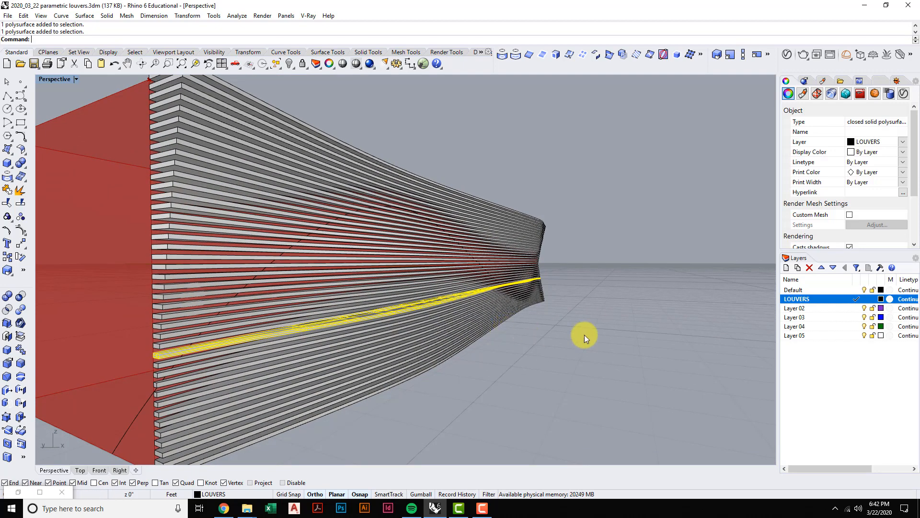
Rename LOUVERS as LOUVERS_01 and Layer 02 as LOUVERS_02, with LOUVERS_02 as the current layer, and hide LOUVERS_01.
double_click(821, 309)
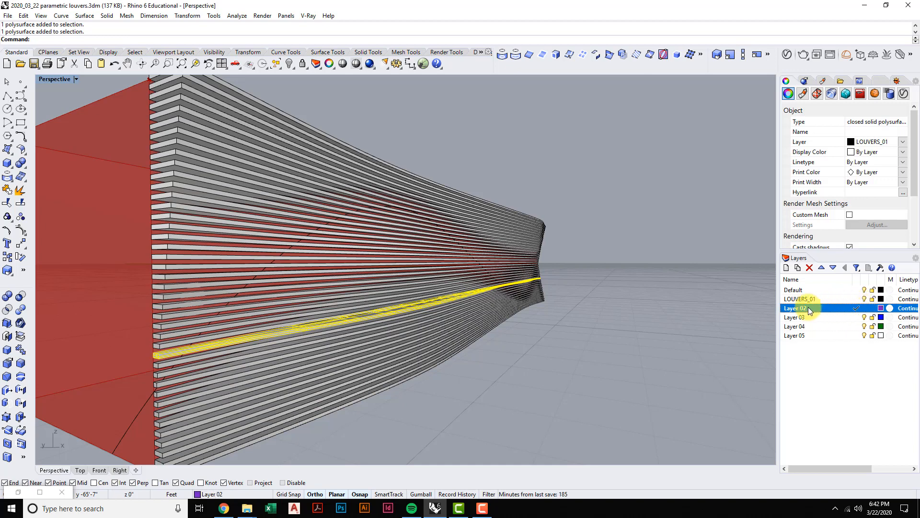
type("LO")
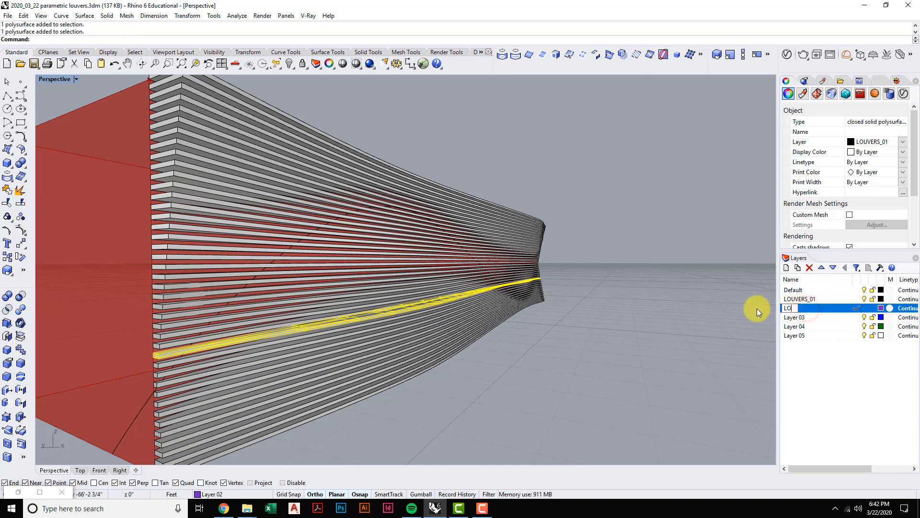
type("UVERS_02")
key("Return")
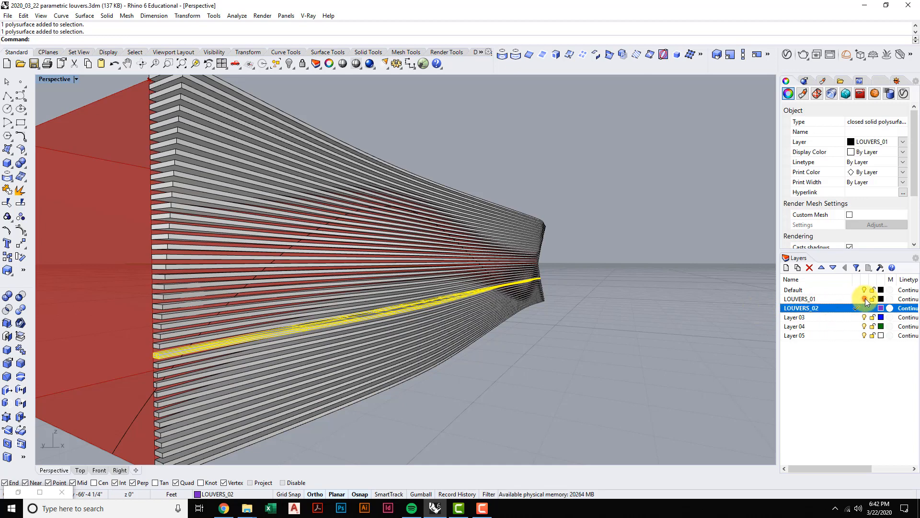
left_click(865, 298)
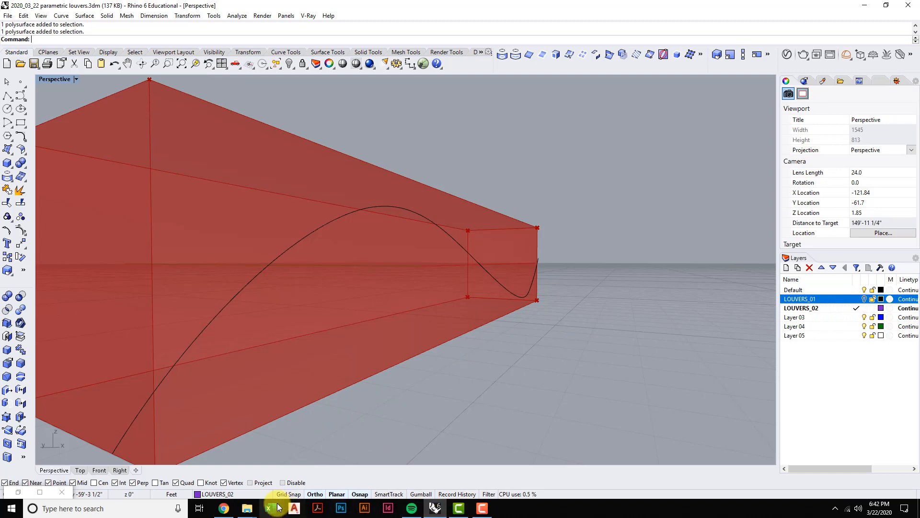
Reopen the Grasshopper definition with the Grasshopper command and turn the Extrude component's preview back on.
left_click(424, 431)
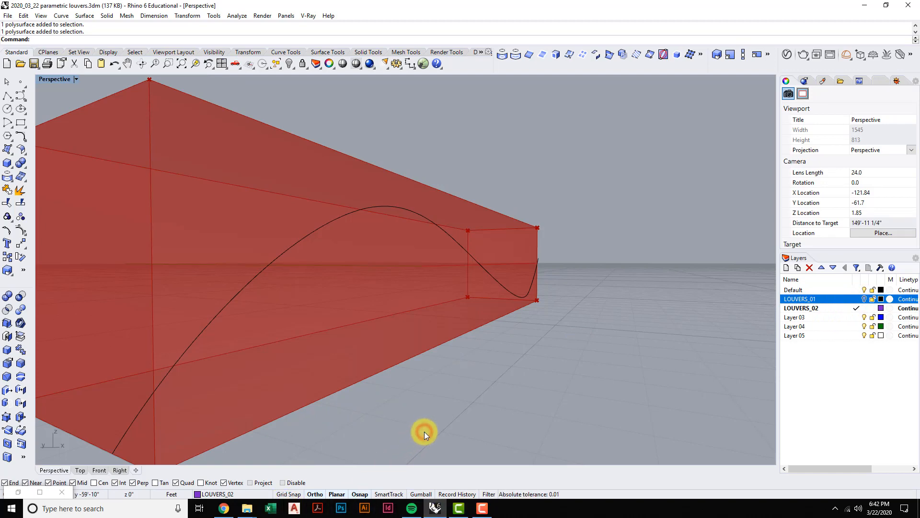
type("grasshopper")
key("Return")
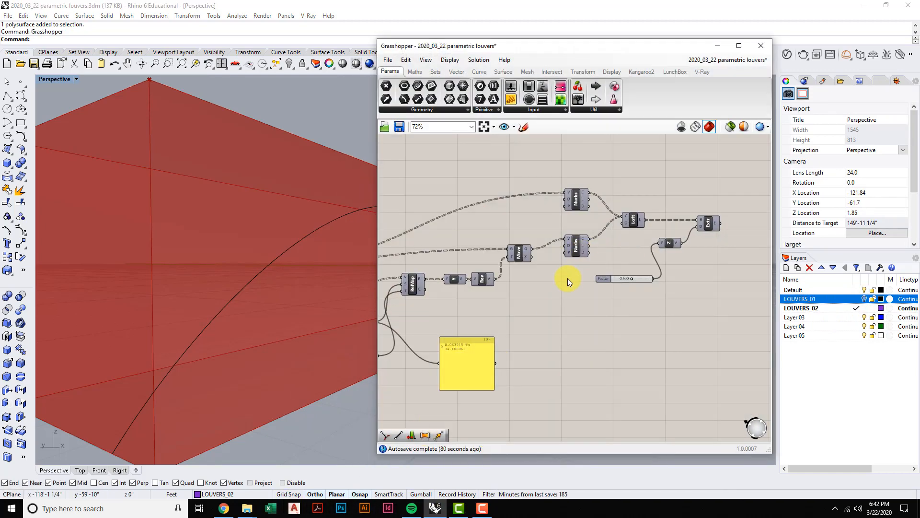
left_click(714, 222)
right_click(710, 200)
left_click(723, 217)
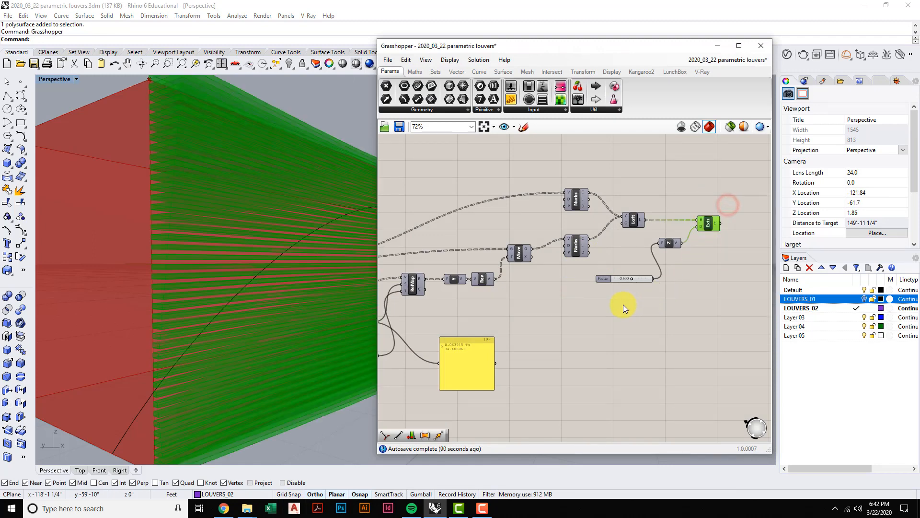
Set the Factor slider feeding the Unit Z extrusion vector to 0.25.
scroll(656, 293, "down", 2)
scroll(655, 293, "up", 5)
double_click(651, 281)
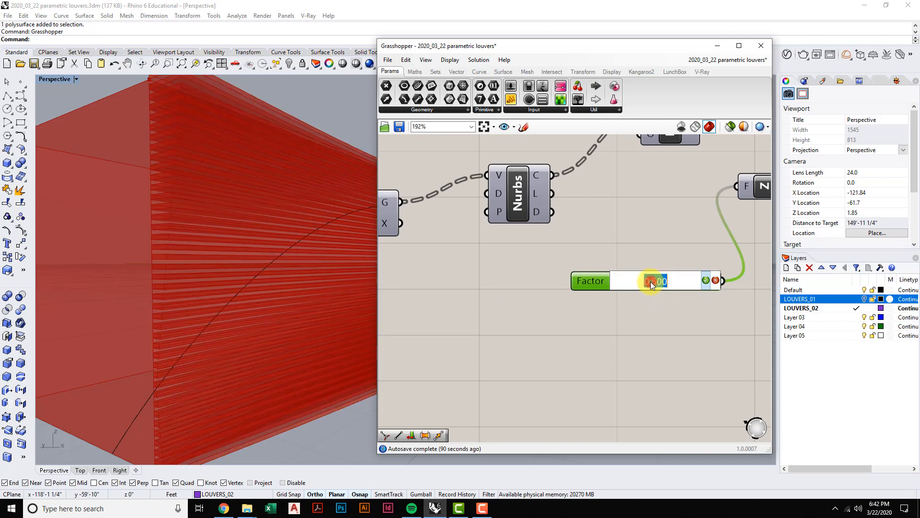
type(".25")
key("Return")
scroll(643, 342, "down", 5)
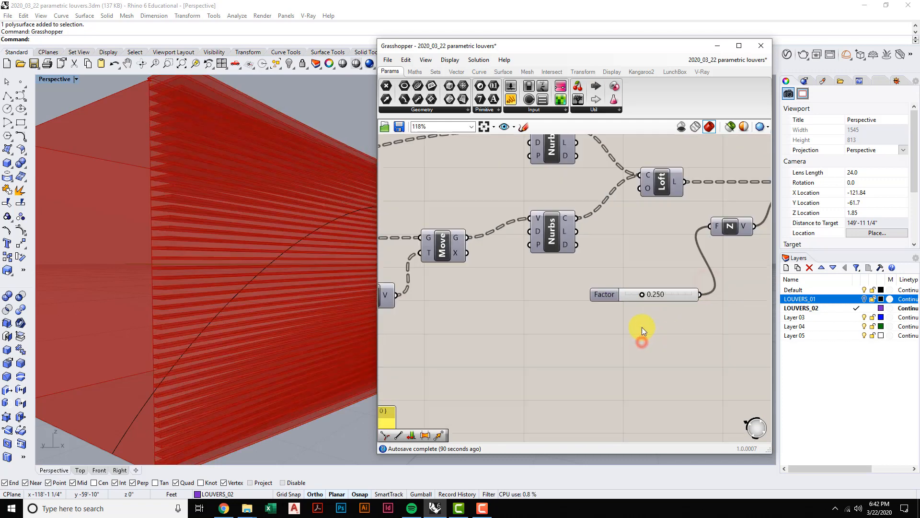
Raise the Domain end slider of the Construct Domain component to 10.0.
scroll(551, 336, "up", 5)
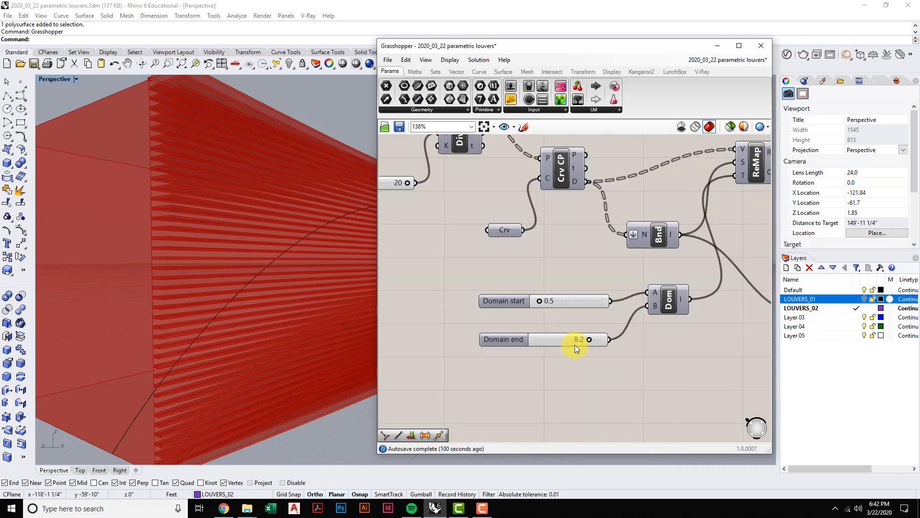
left_click_drag(602, 341, 605, 342)
scroll(615, 356, "down", 1)
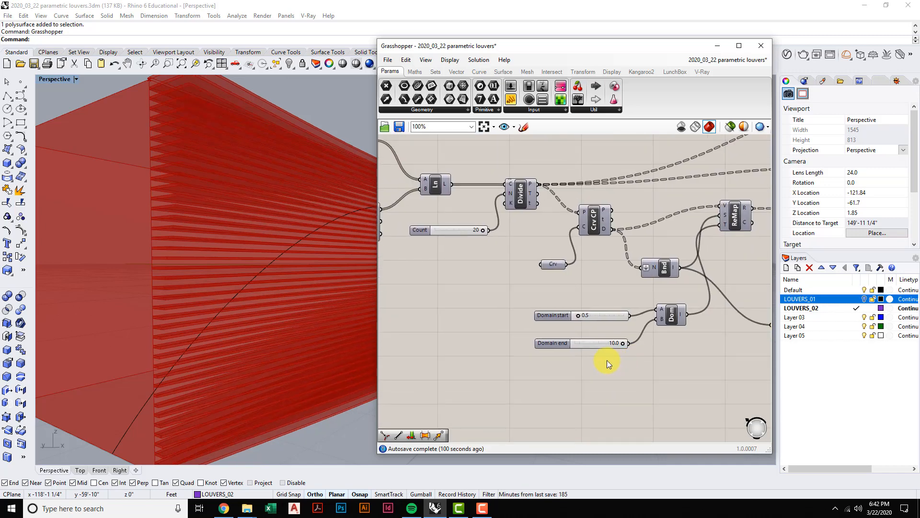
Set the Length slider feeding both Divide Length components to 2.0 for wider louver spacing.
right_click_drag(599, 361, 613, 362)
right_click_drag(505, 331, 574, 337)
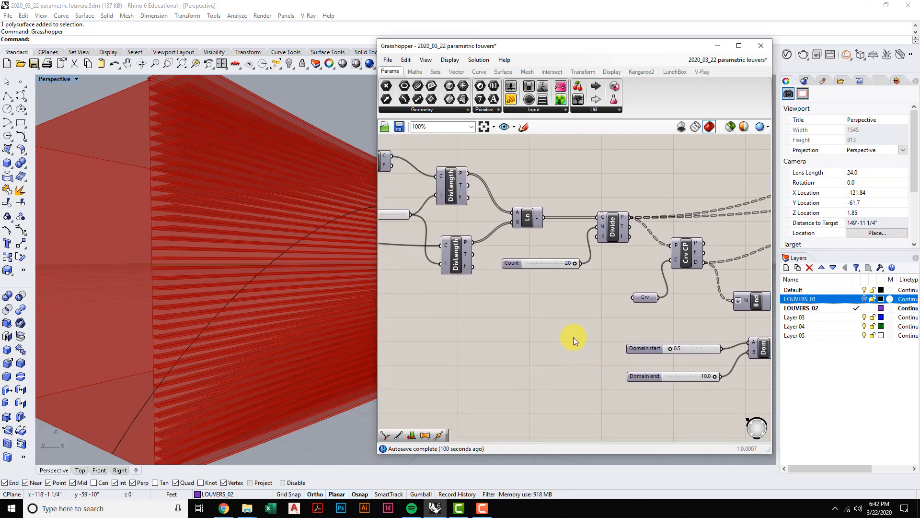
scroll(543, 309, "up", 4)
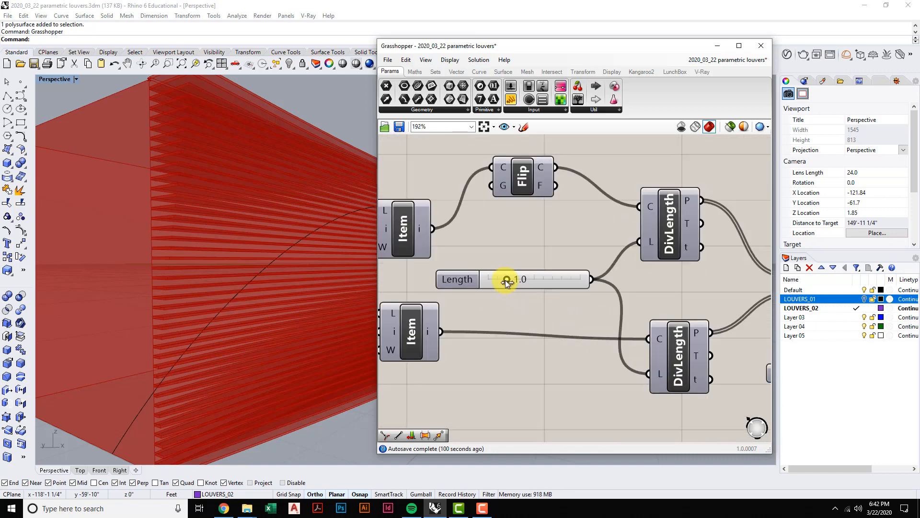
left_click_drag(505, 280, 511, 280)
double_click(517, 278)
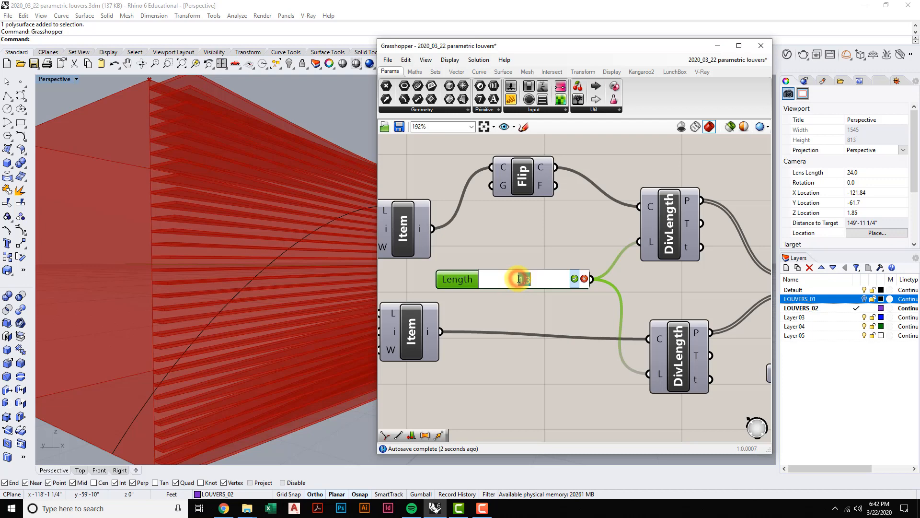
type("2")
left_click(574, 279)
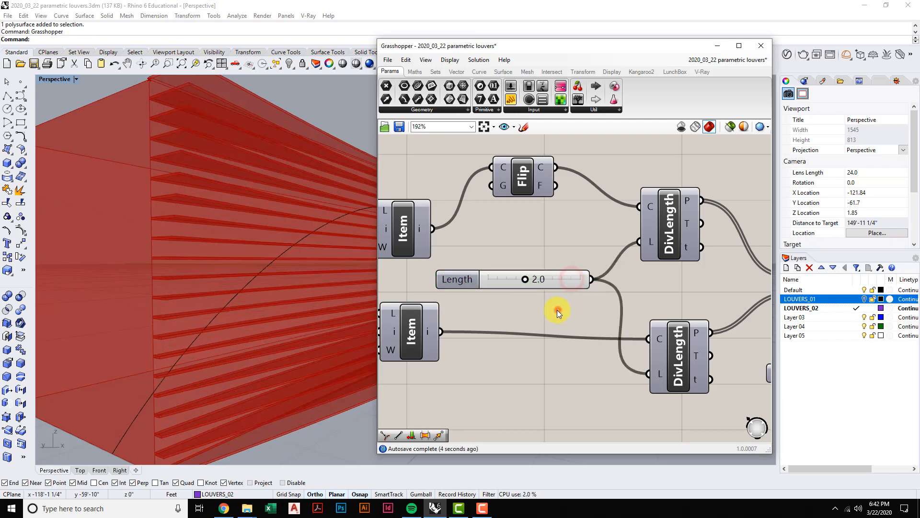
Review the revised louvers in the perspective view, and bake the Extrude component's geometry onto the LOUVERS_02 layer.
scroll(529, 307, "down", 4)
scroll(304, 323, "down", 4)
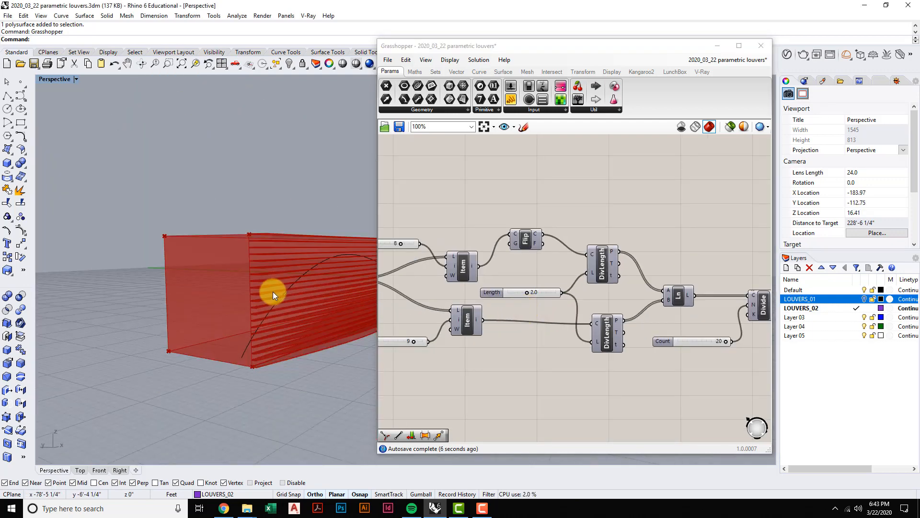
mouse_move(280, 296)
right_mouse_down()
mouse_move(266, 304)
mouse_move(314, 294)
mouse_move(267, 307)
mouse_move(315, 312)
mouse_move(284, 312)
right_mouse_up()
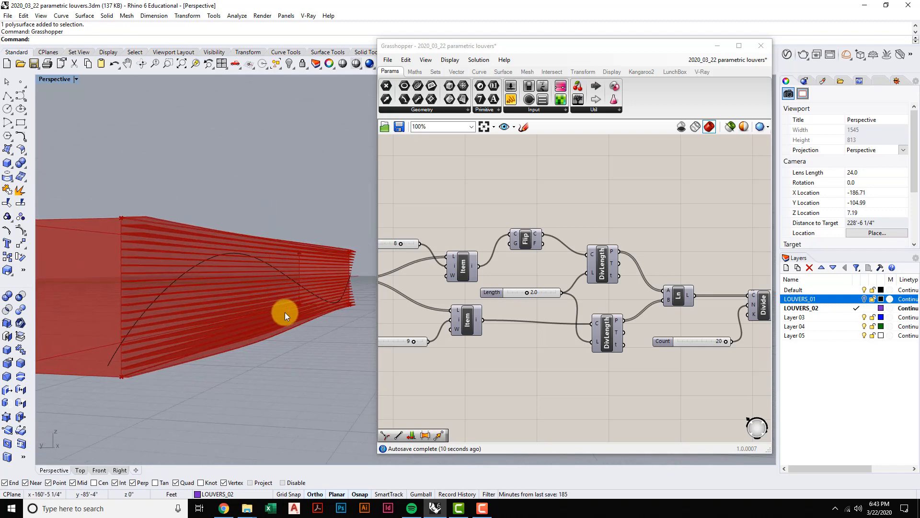
scroll(229, 302, "up", 3)
right_click_drag(229, 302, 319, 305)
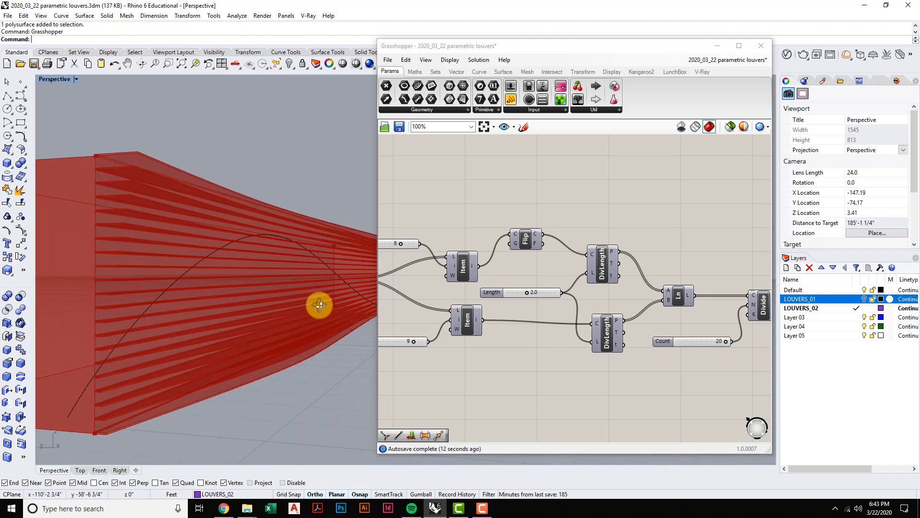
scroll(700, 360, "down", 4)
right_click_drag(700, 361, 559, 331)
right_click_drag(680, 322, 551, 324)
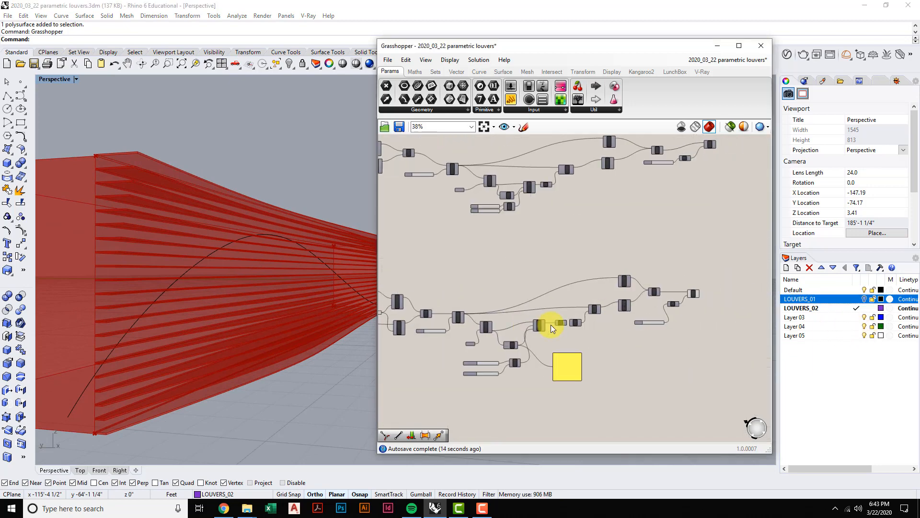
right_click_drag(680, 301, 641, 295)
scroll(640, 296, "up", 4)
left_click(683, 263)
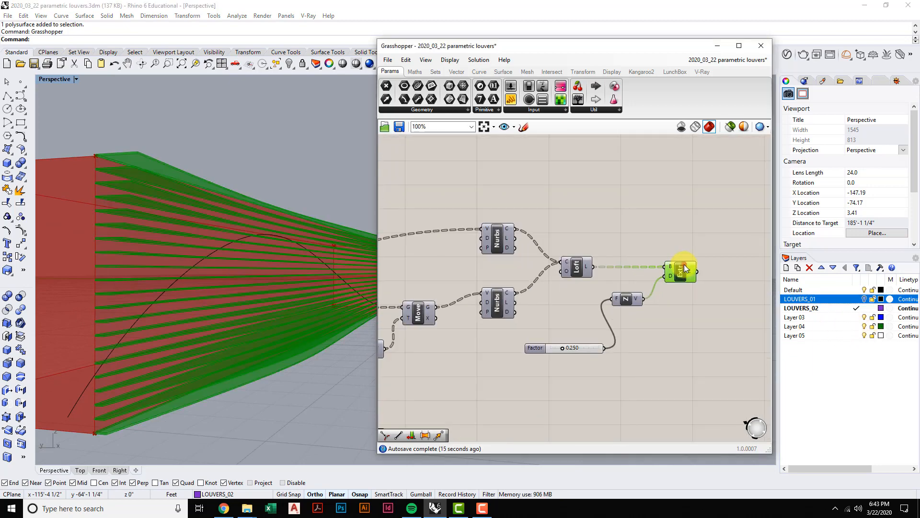
right_click(693, 229)
left_click(726, 280)
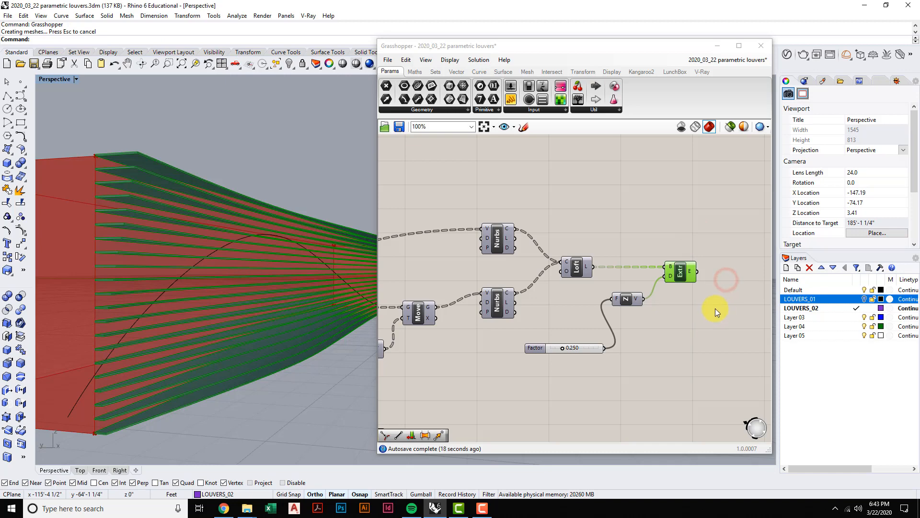
Turn off the preview of the Loft, Unit Z and Extrude components and minimize the Grasshopper window.
left_click_drag(715, 308, 552, 225)
right_click(674, 188)
left_click(700, 207)
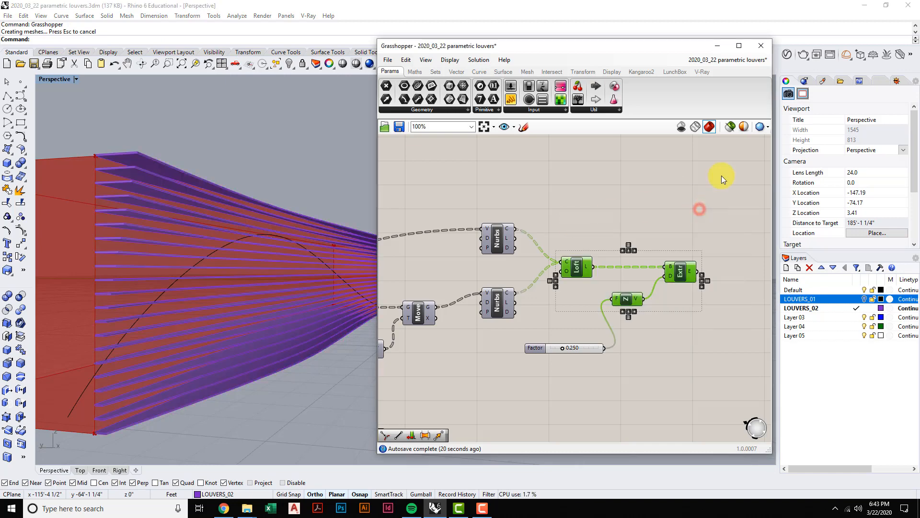
left_click(717, 46)
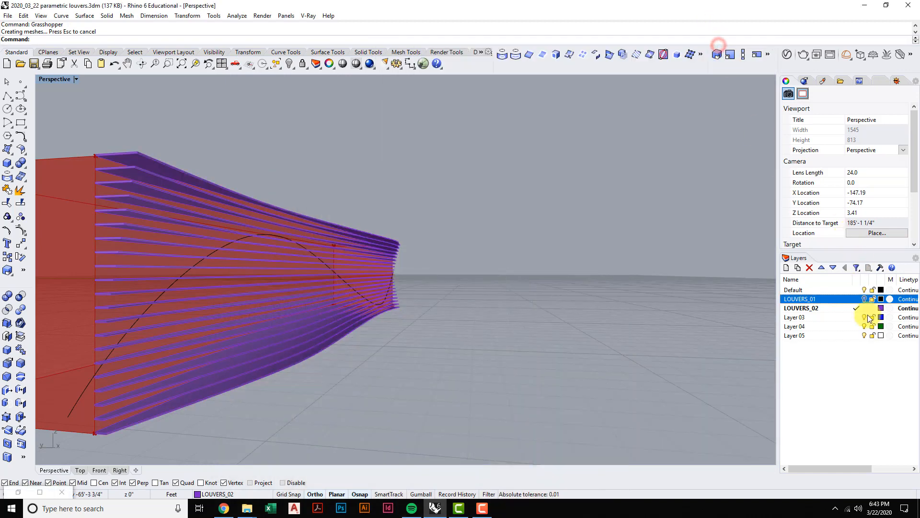
Change the LOUVERS_02 layer colour to Black.
left_click(880, 307)
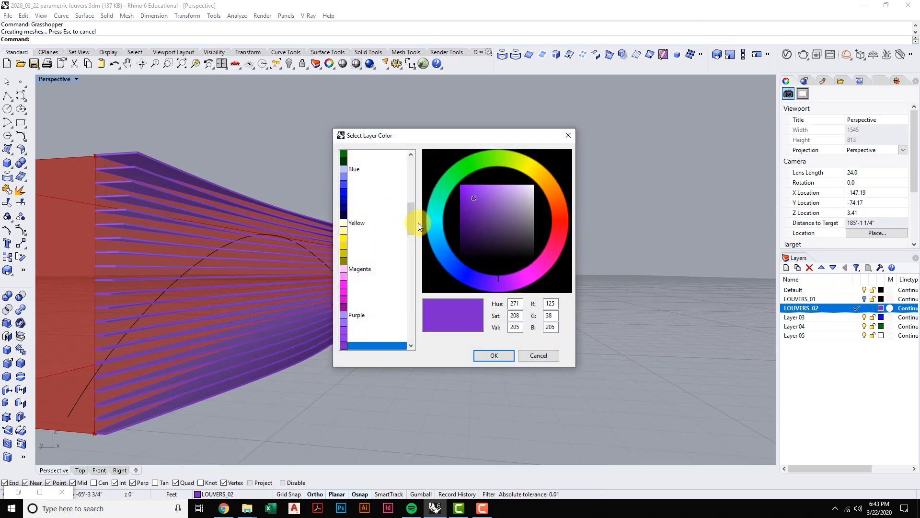
left_click_drag(411, 217, 413, 149)
left_click(352, 184)
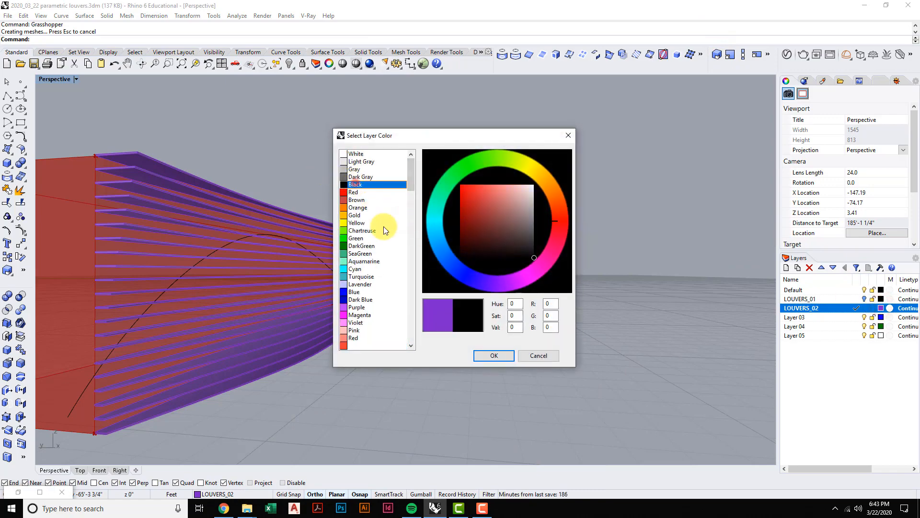
left_click(494, 355)
Make LOUVERS_01 the current layer and hide LOUVERS_02 to compare the first louver version with the second.
scroll(528, 310, "down", 3)
scroll(476, 317, "up", 5)
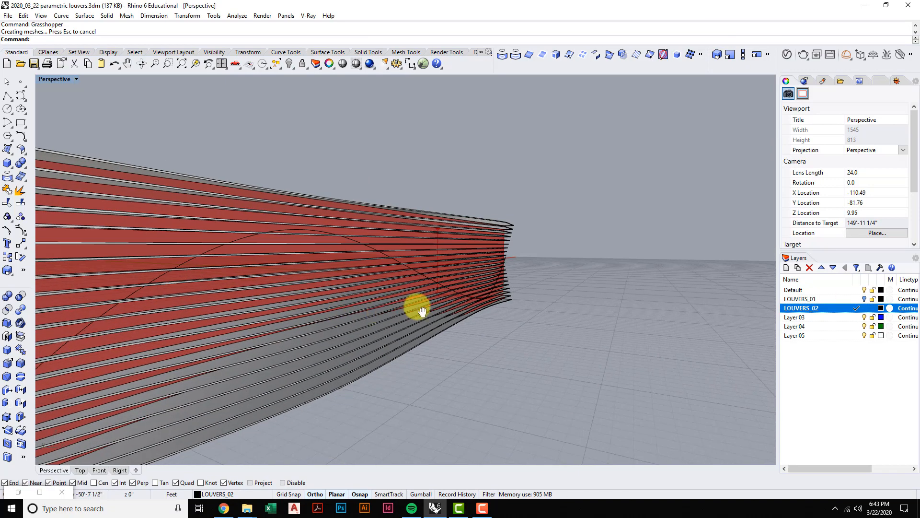
right_click_drag(456, 295, 474, 299)
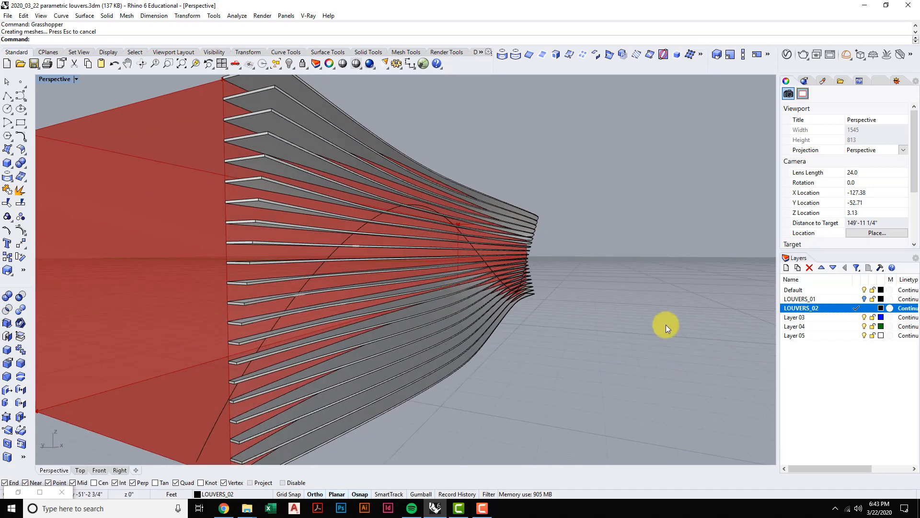
double_click(845, 298)
left_click(864, 308)
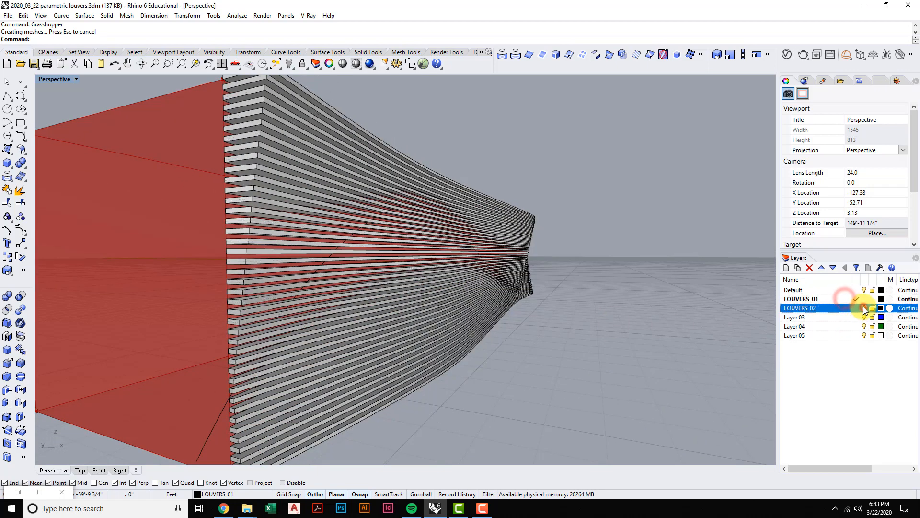
right_click_drag(531, 323, 493, 319)
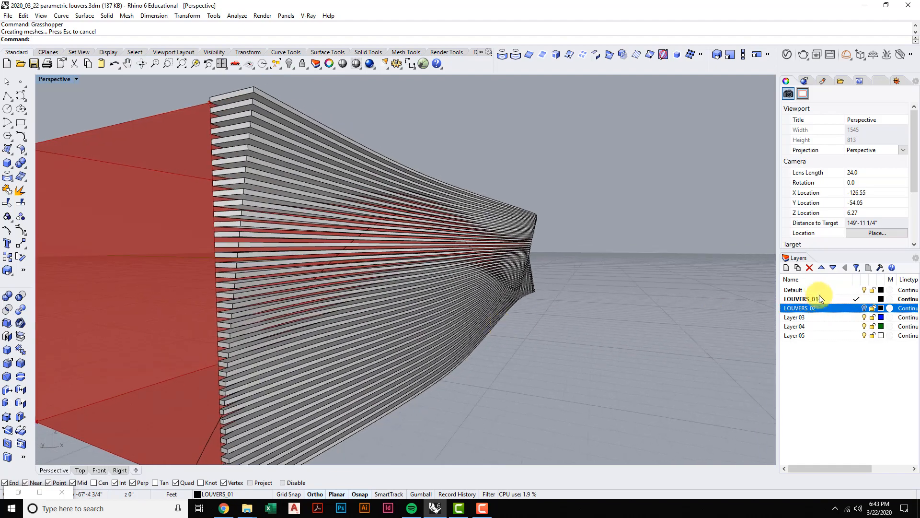
mouse_move(404, 300)
right_mouse_down()
mouse_move(393, 297)
mouse_move(417, 294)
mouse_move(402, 298)
right_mouse_up()
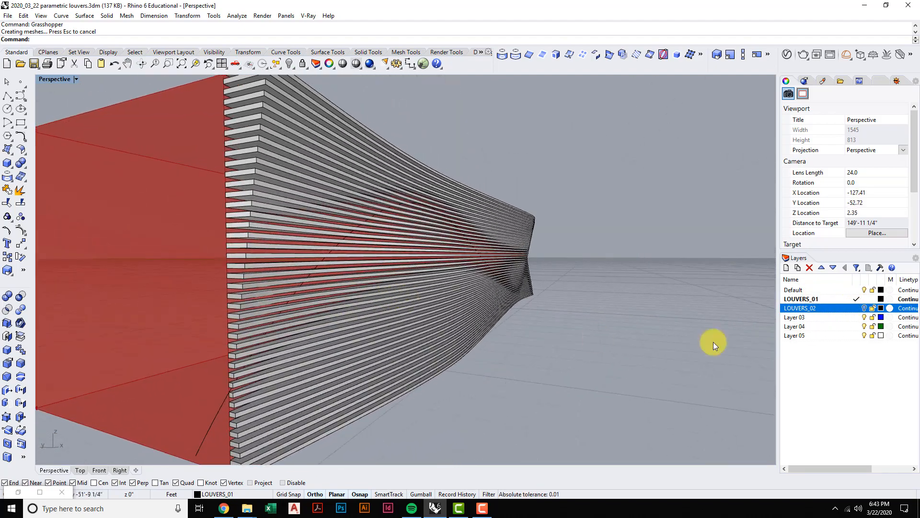
Make LOUVERS_02 the current layer, hide LOUVERS_01, and examine the second louver version from several angles.
left_click(849, 309)
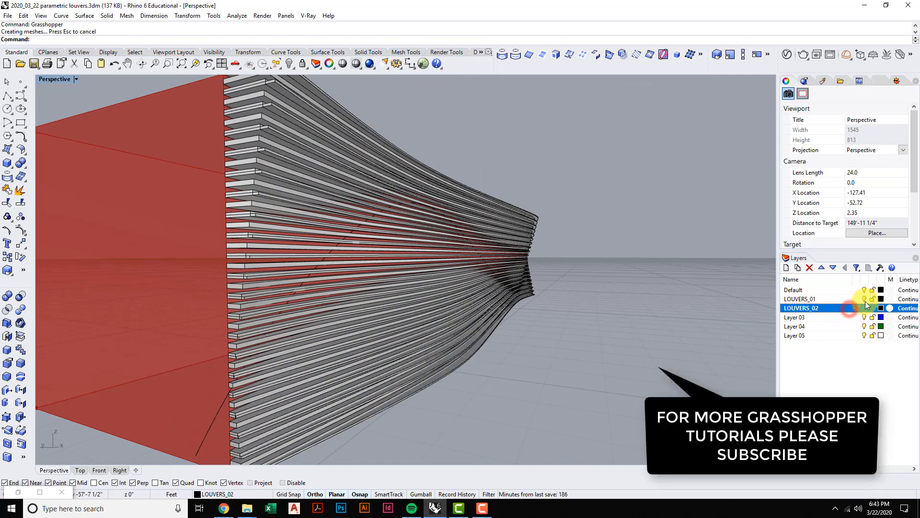
left_click(864, 298)
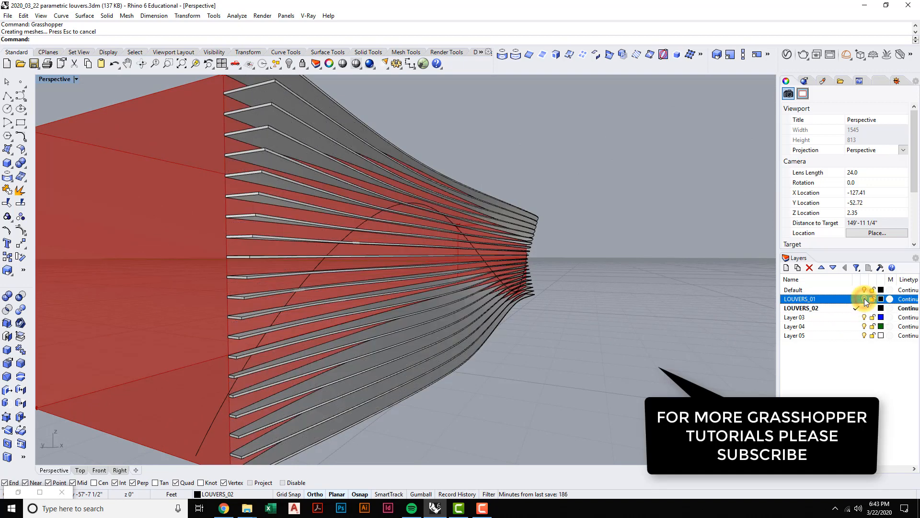
right_click_drag(413, 312, 408, 312)
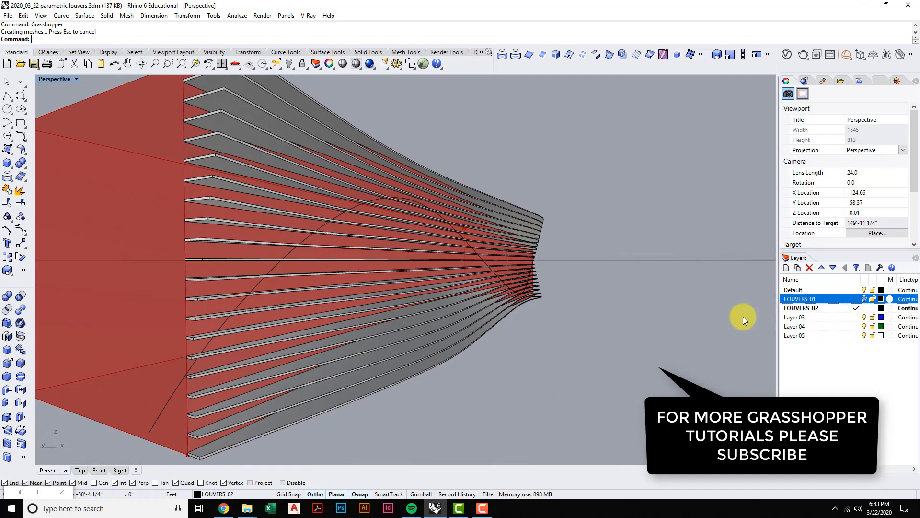
scroll(535, 310, "down", 3)
scroll(537, 314, "up", 3)
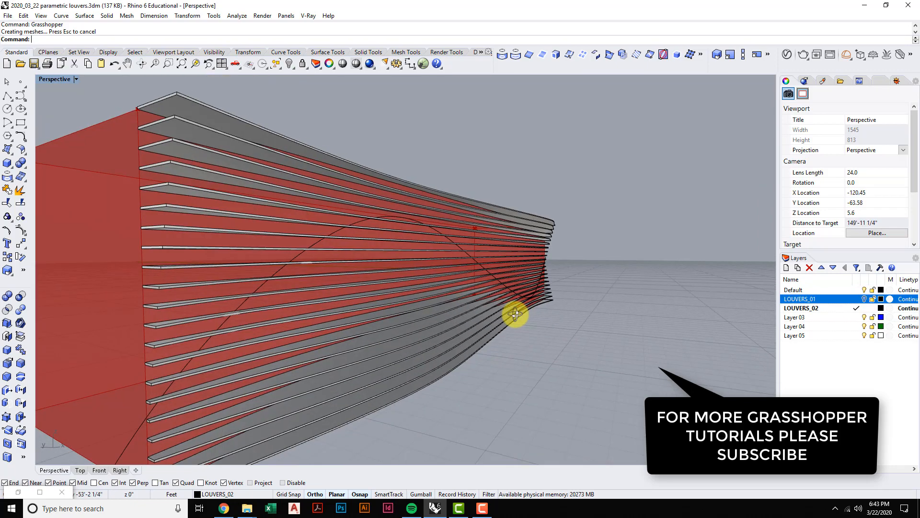
scroll(515, 314, "down", 1)
scroll(515, 315, "up", 1)
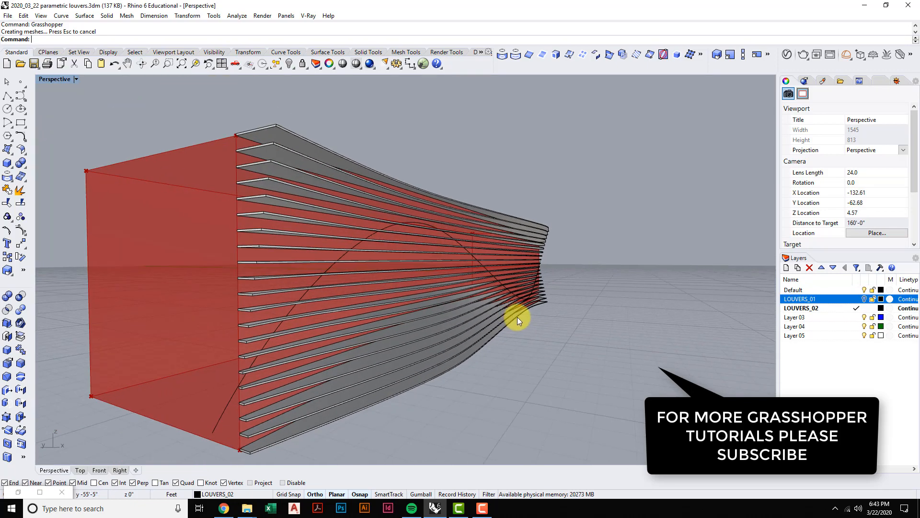
right_click_drag(516, 317, 519, 315)
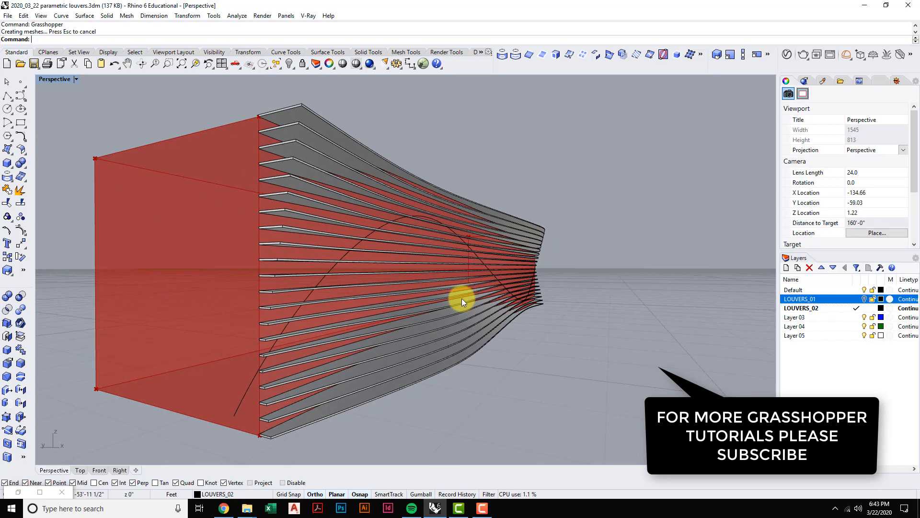